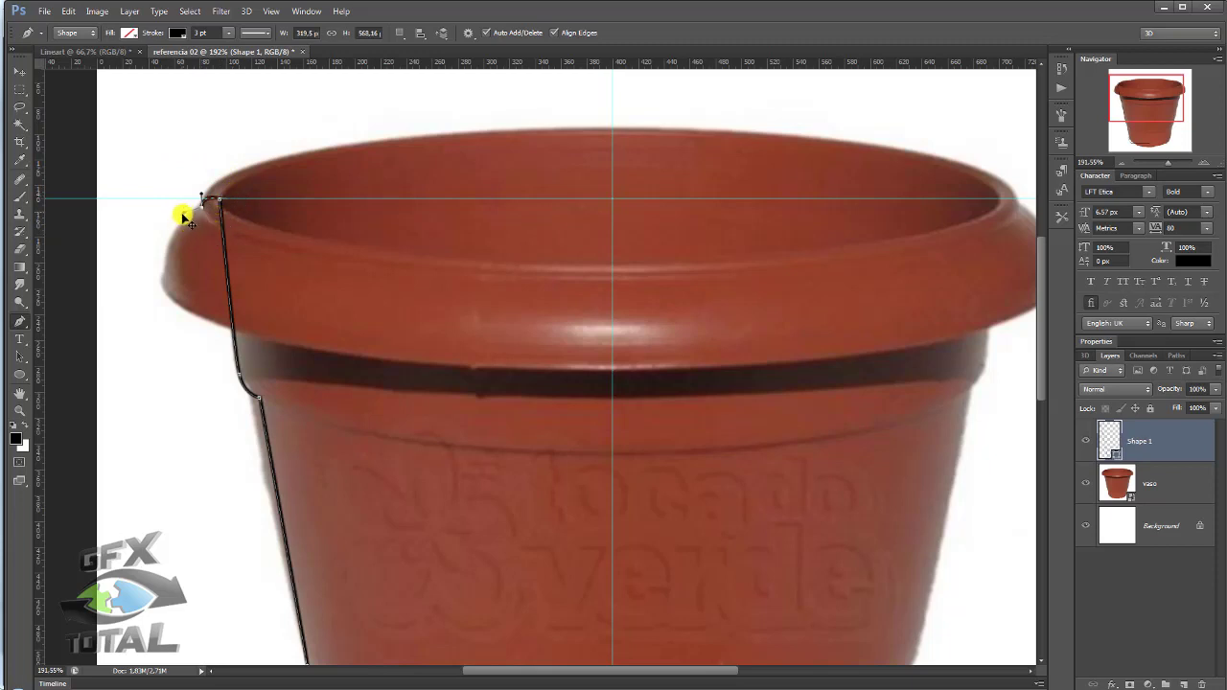
Trace the curled rim and down the pot's left edge with Pen anchors on Shape 1
click(167, 245)
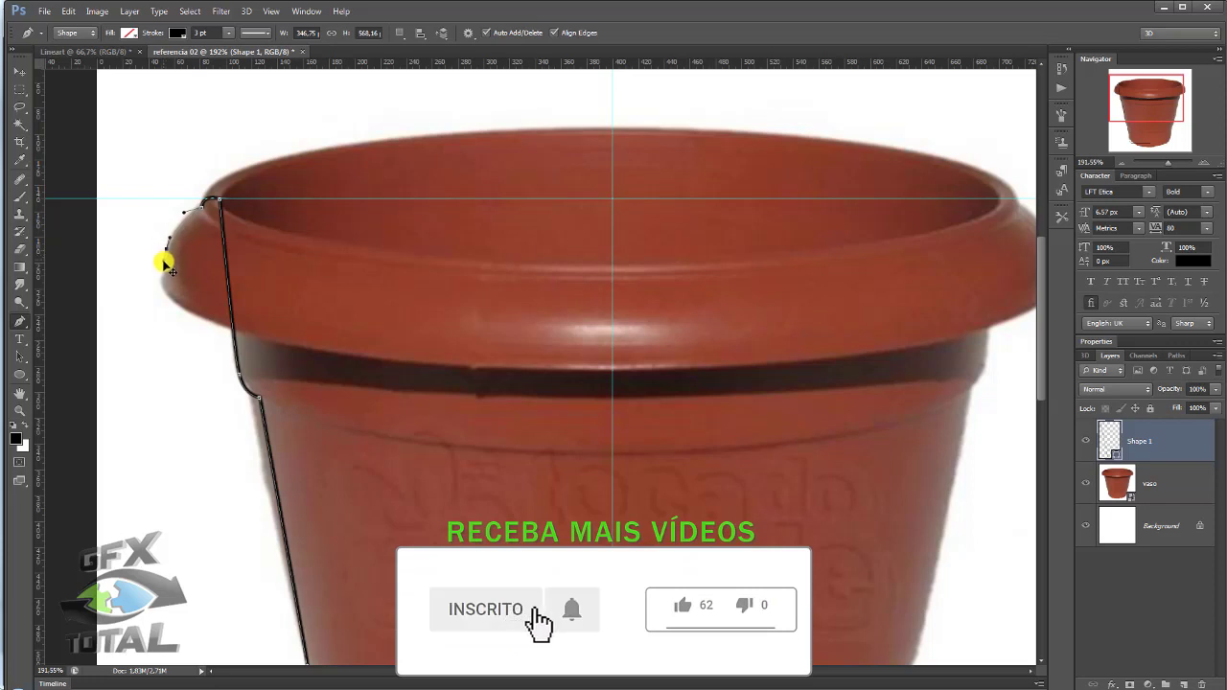
click(165, 262)
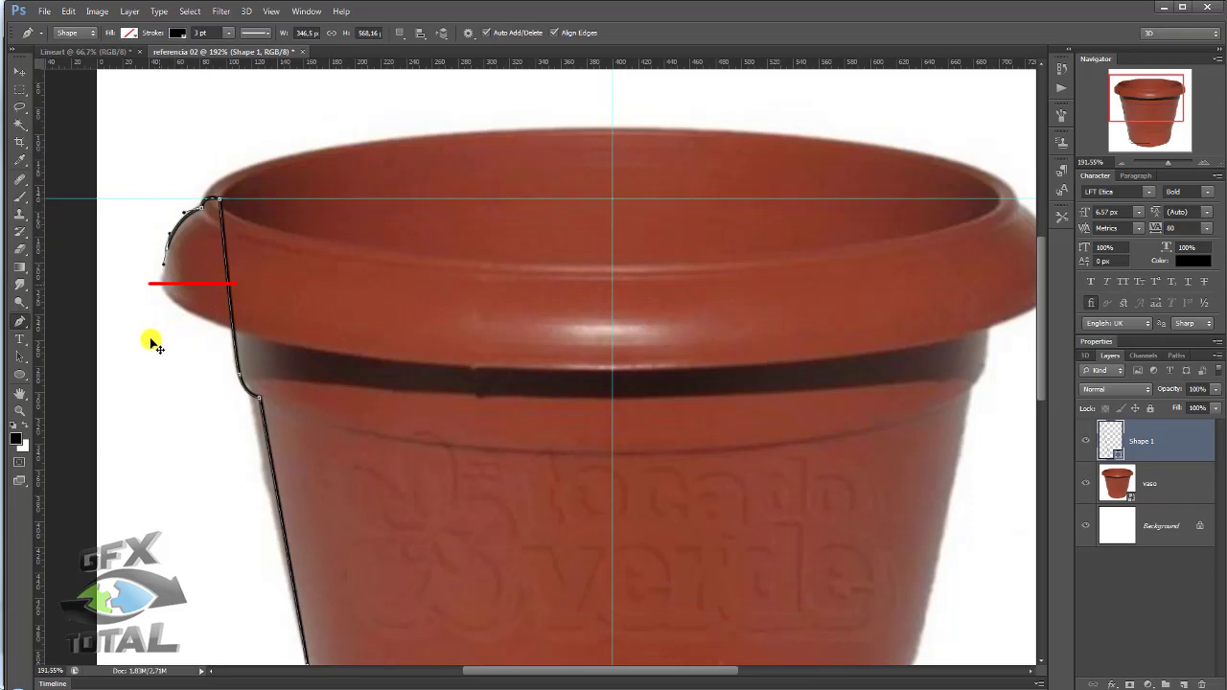
drag(148, 337, 274, 339)
drag(148, 311, 166, 311)
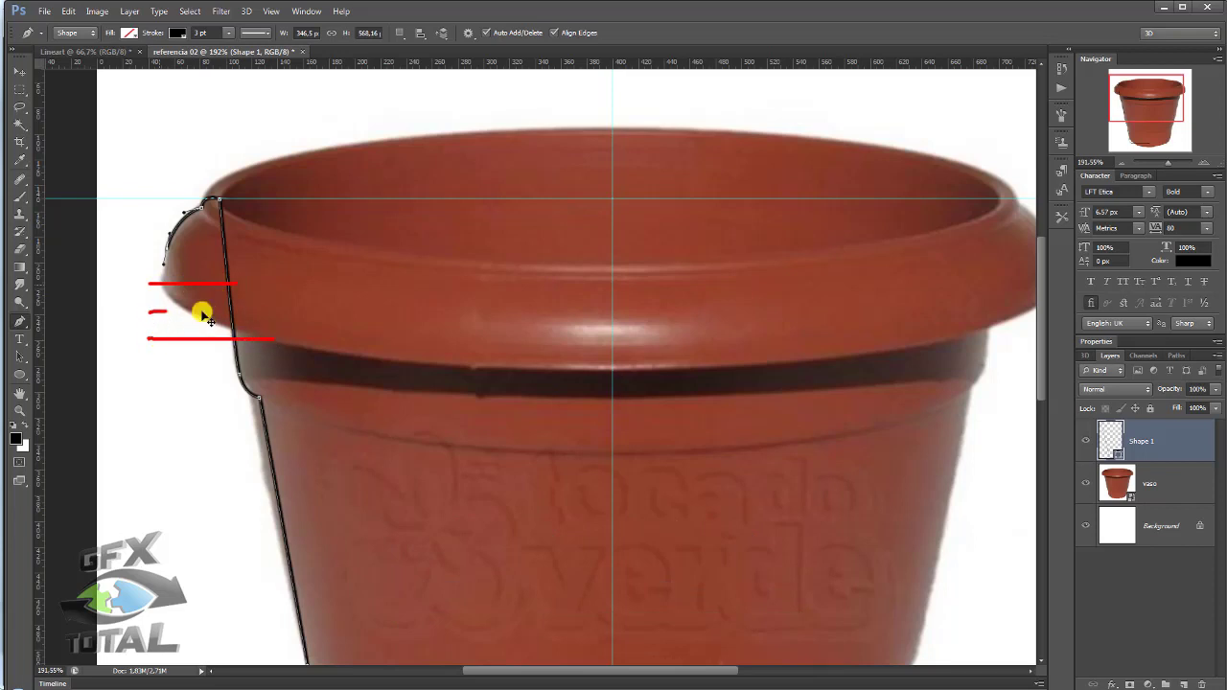
click(167, 273)
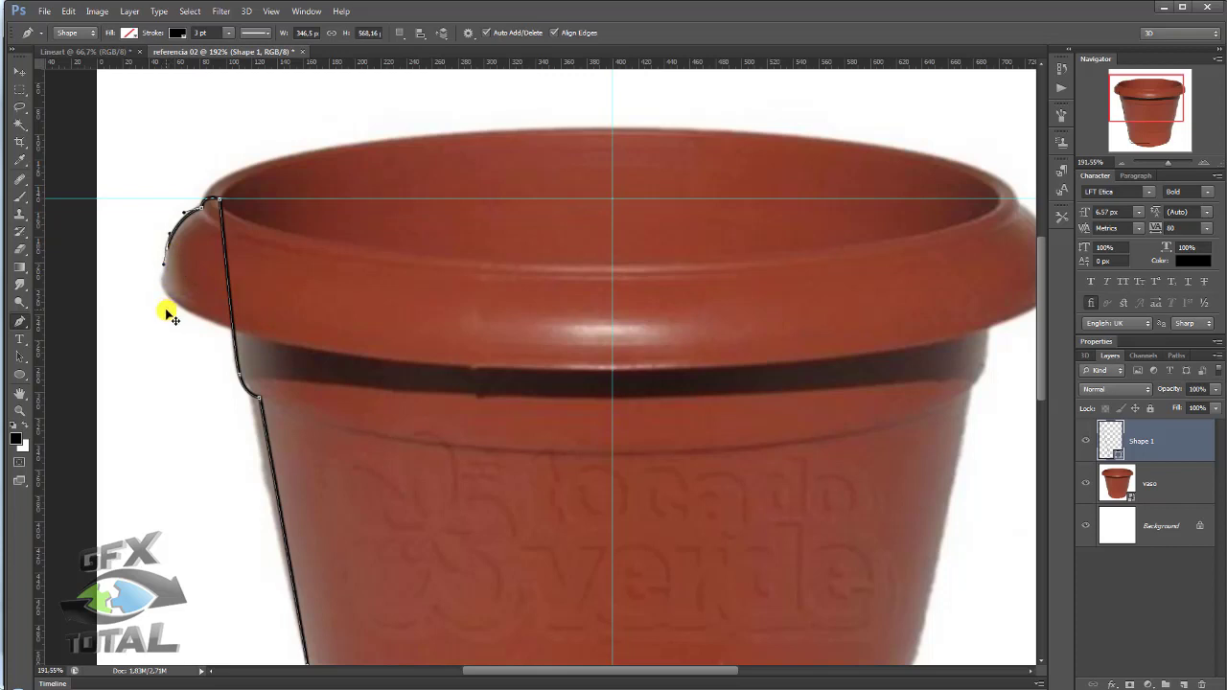
click(166, 307)
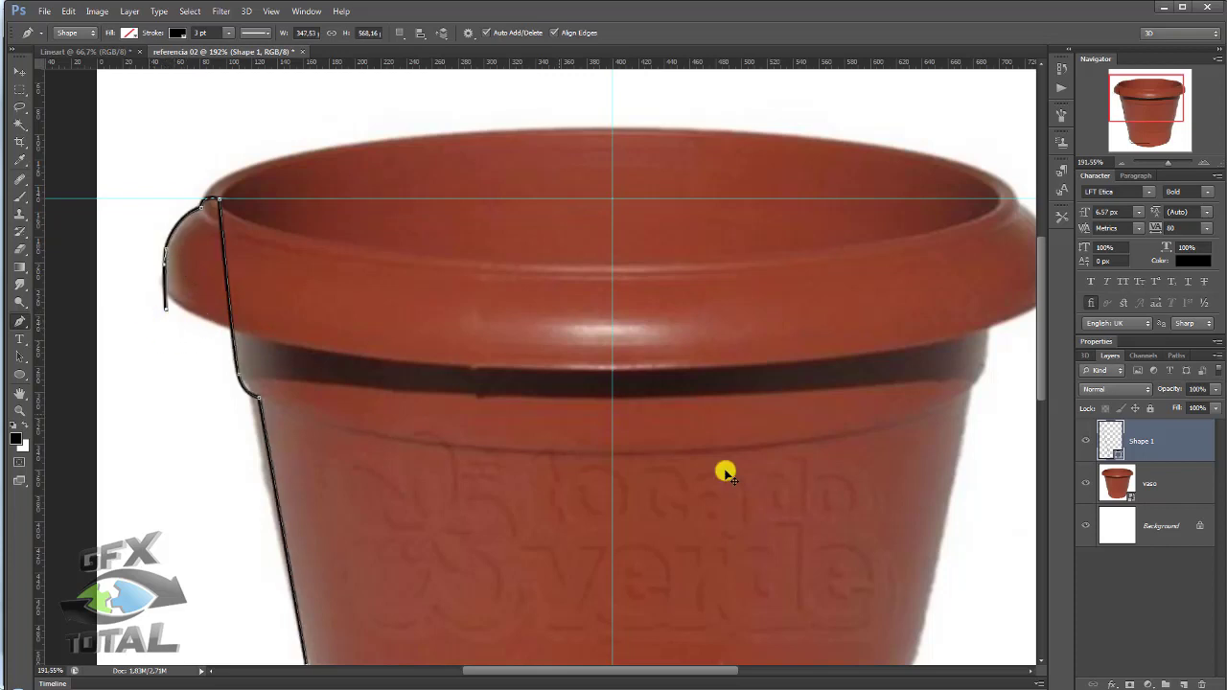
click(1122, 163)
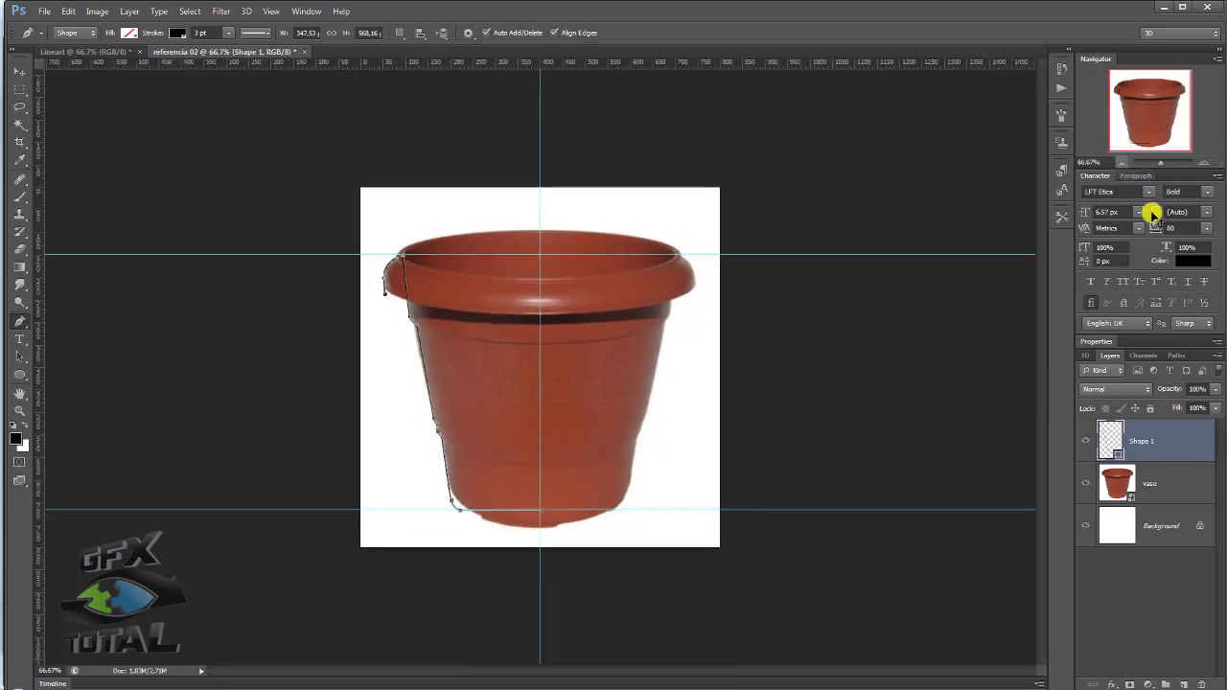
Hide the vaso photo and set the outline's stroke width to 5 pt
click(1086, 483)
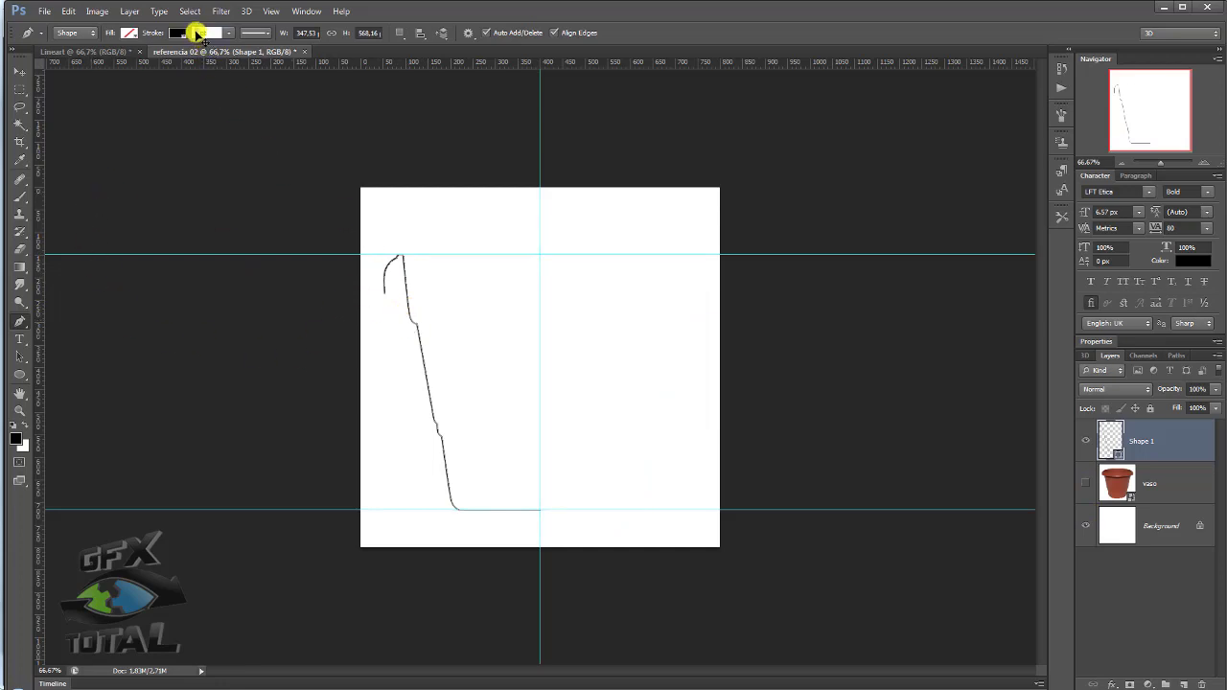
text(5)
key(Return)
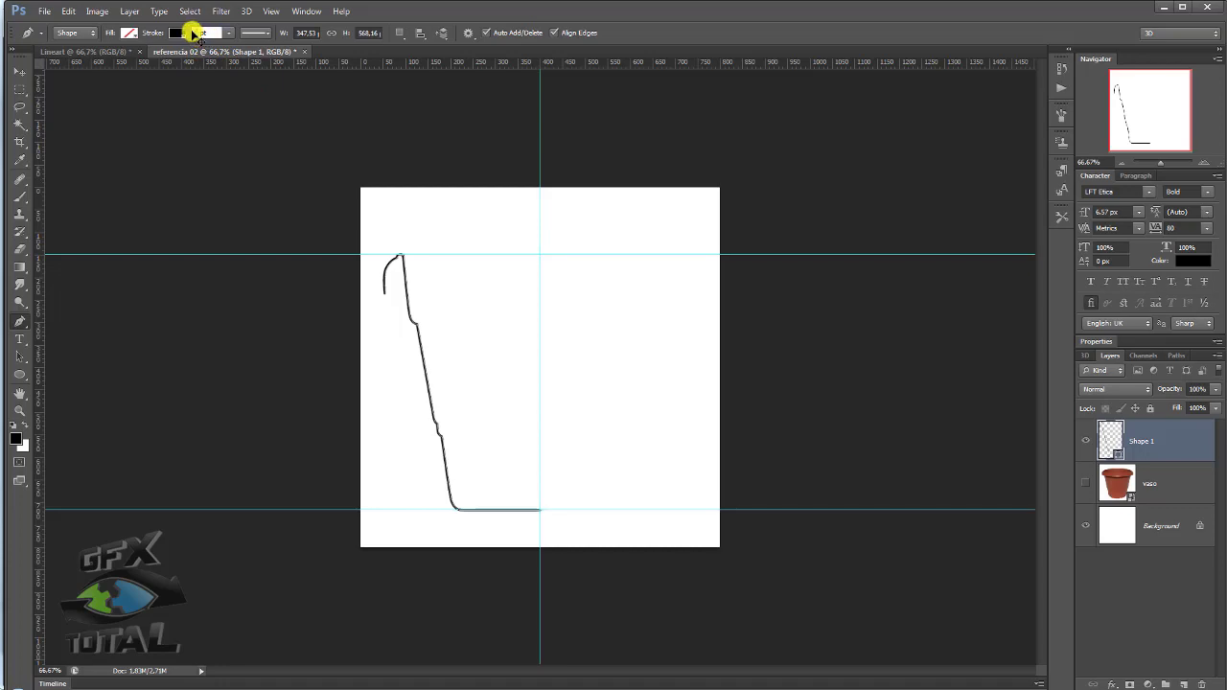
Switch to the Move tool at 100% zoom, toggle the guides, and select the Shape 1 layer
click(19, 72)
click(582, 172)
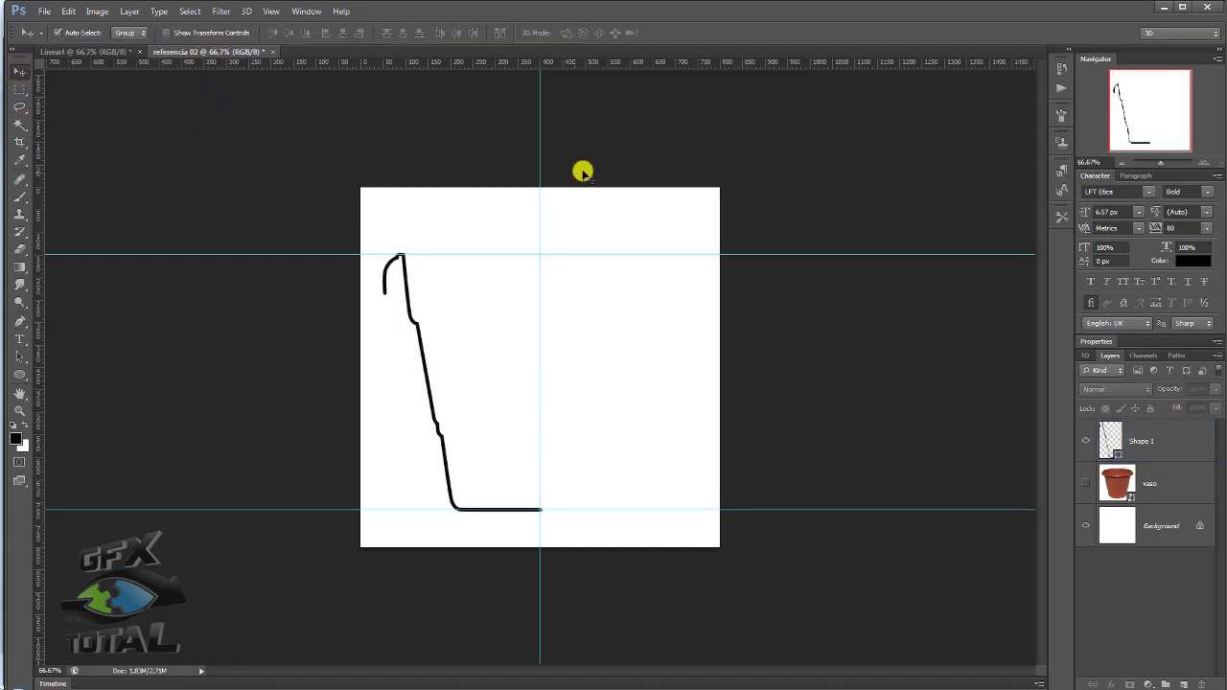
click(1204, 163)
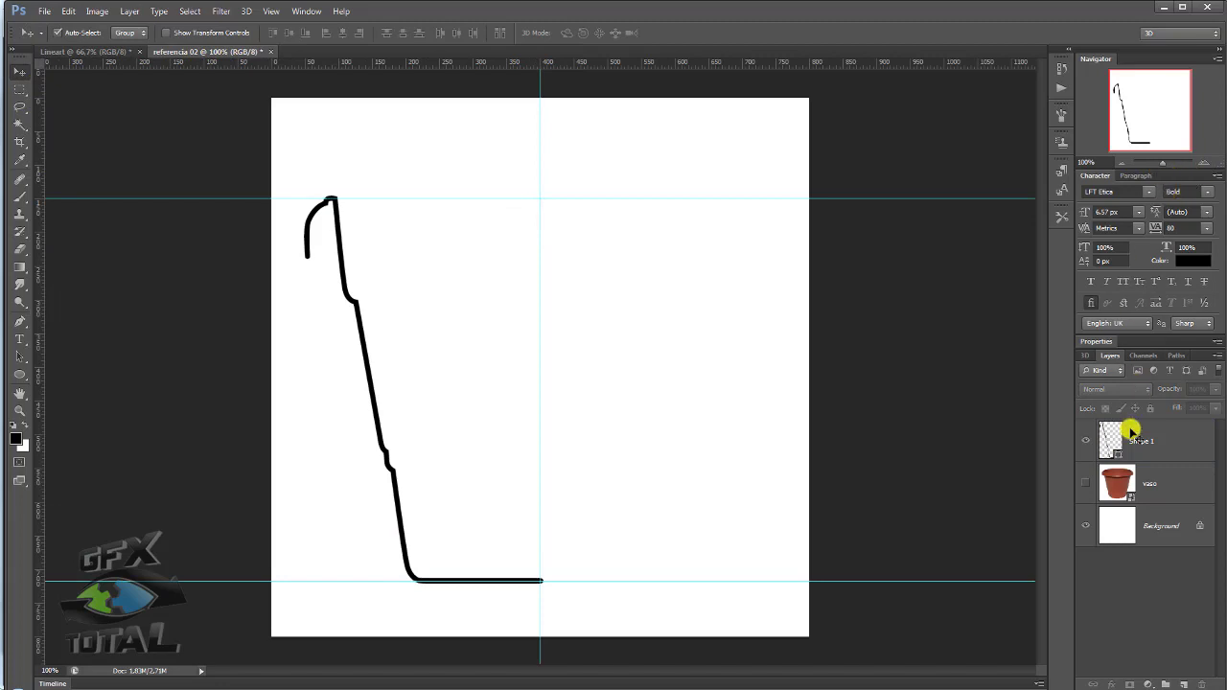
click(1085, 485)
key(ctrl+semicolon)
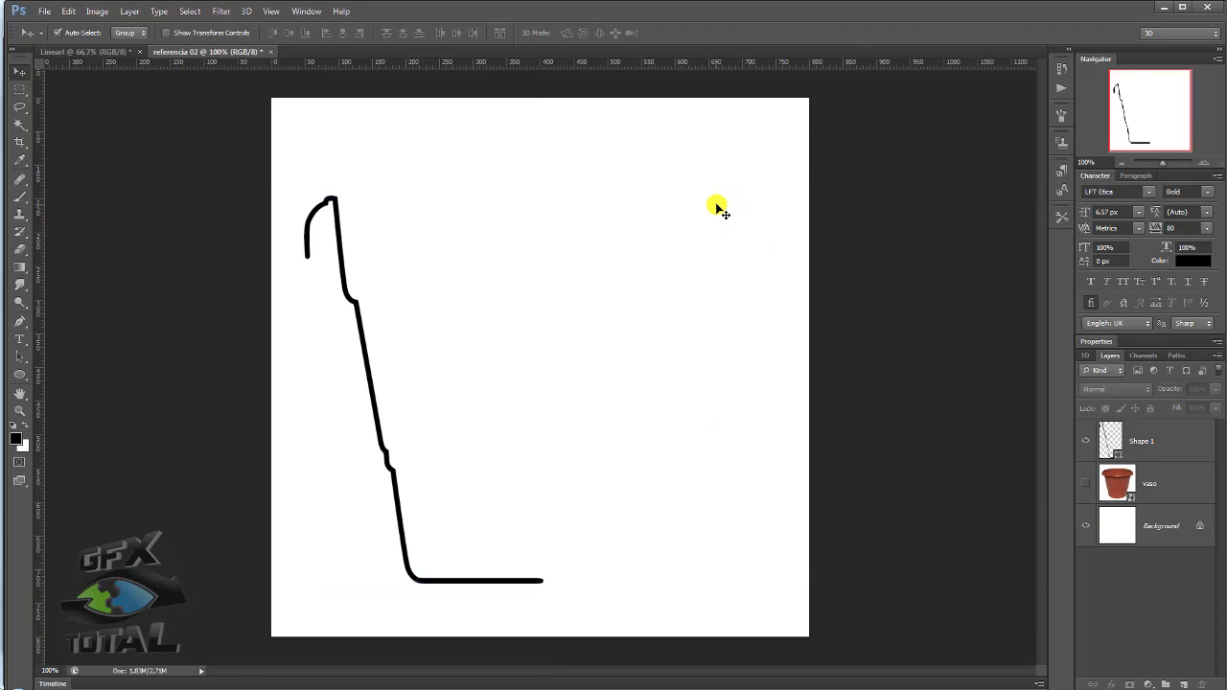
key(ctrl+semicolon)
key(ctrl+semicolon)
key(ctrl+semicolon)
key(ctrl+semicolon)
key(ctrl+semicolon)
key(ctrl+semicolon)
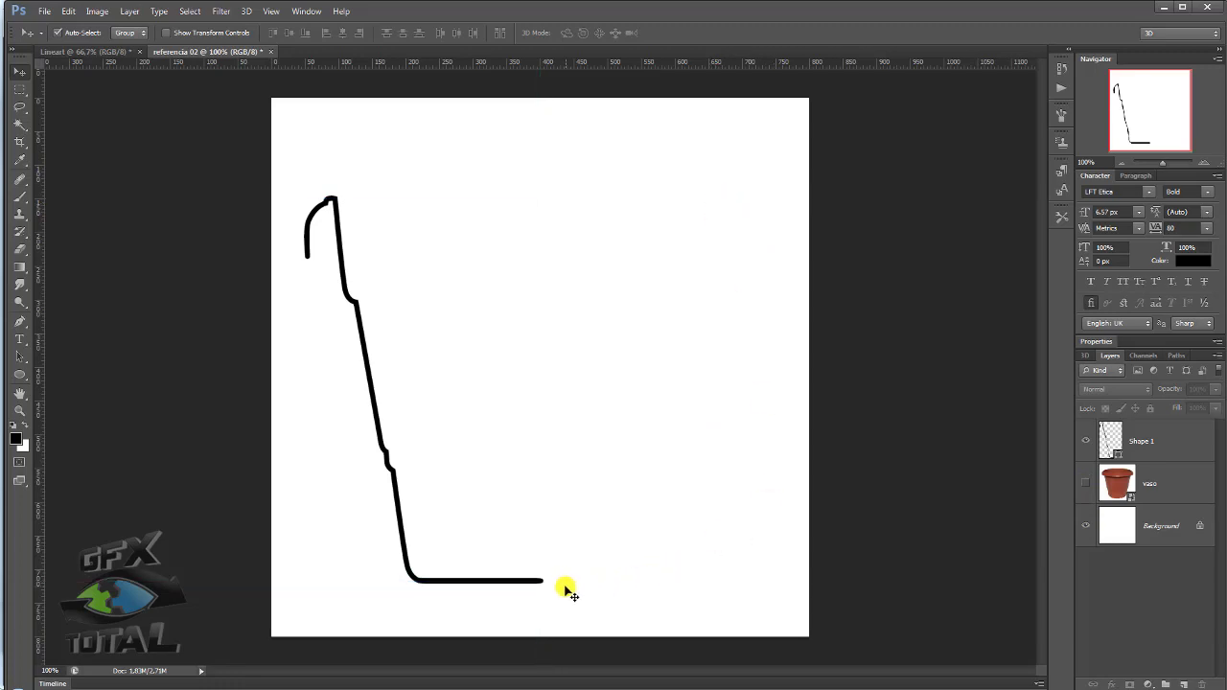
click(531, 583)
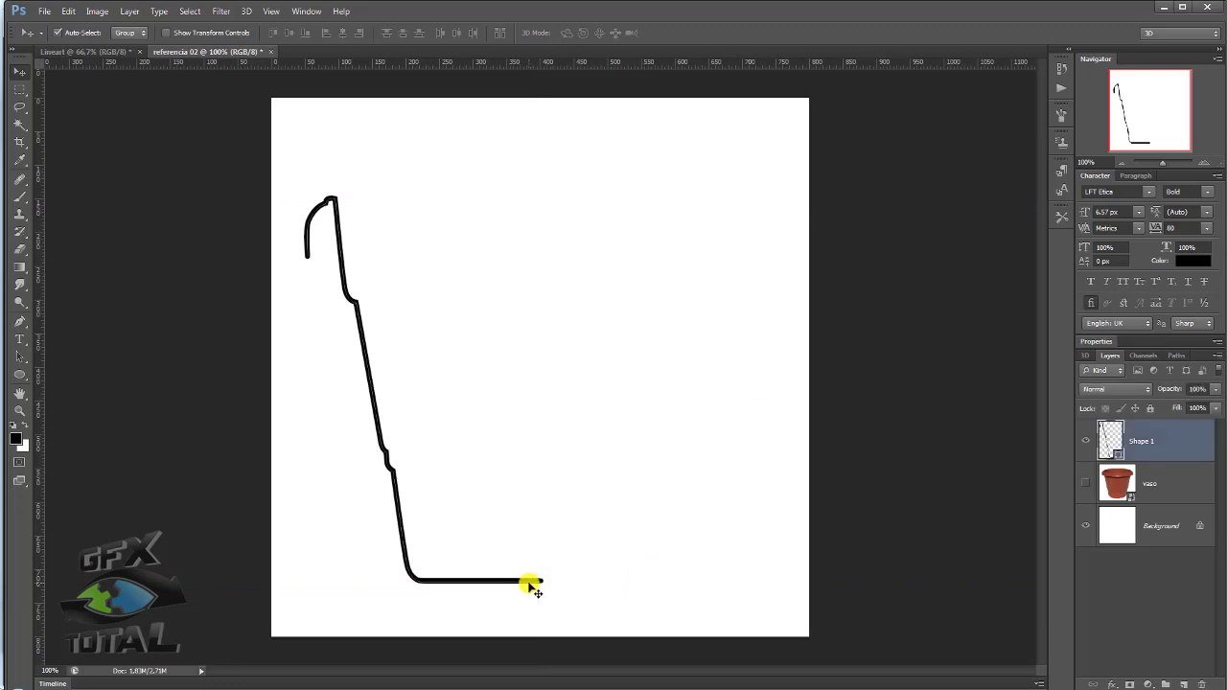
click(1085, 441)
click(1085, 441)
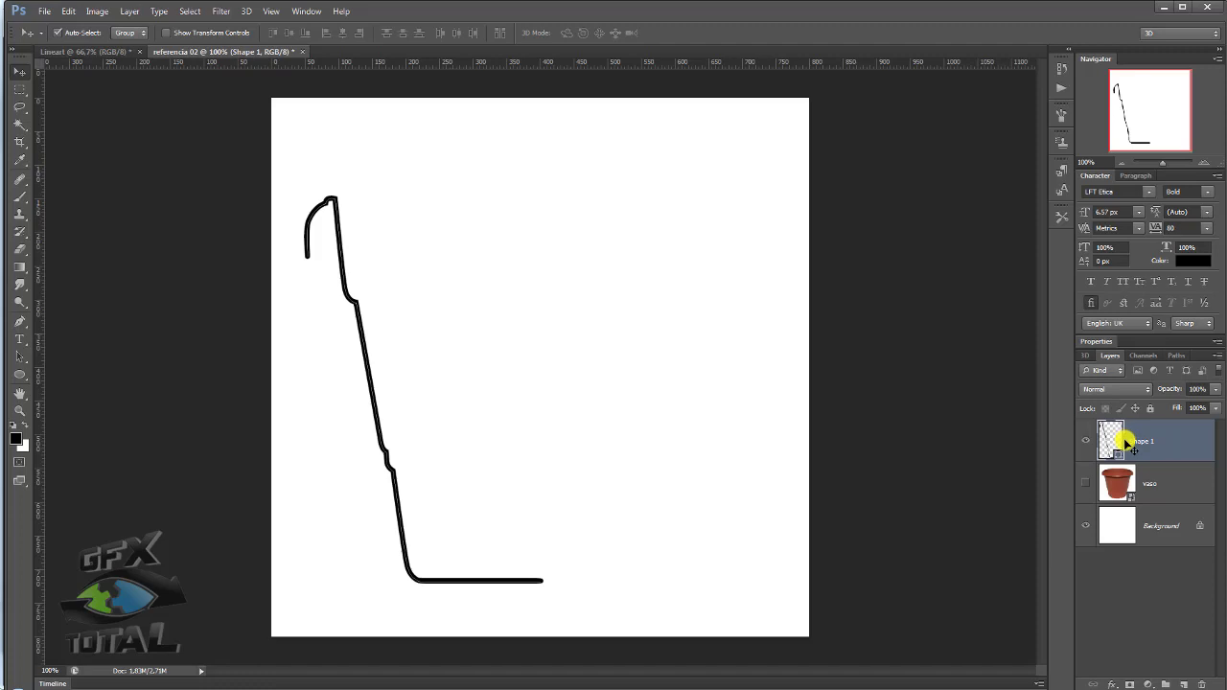
Duplicate Shape 1, flip the copy horizontally and slide it to the pot's right side
key(ctrl+j)
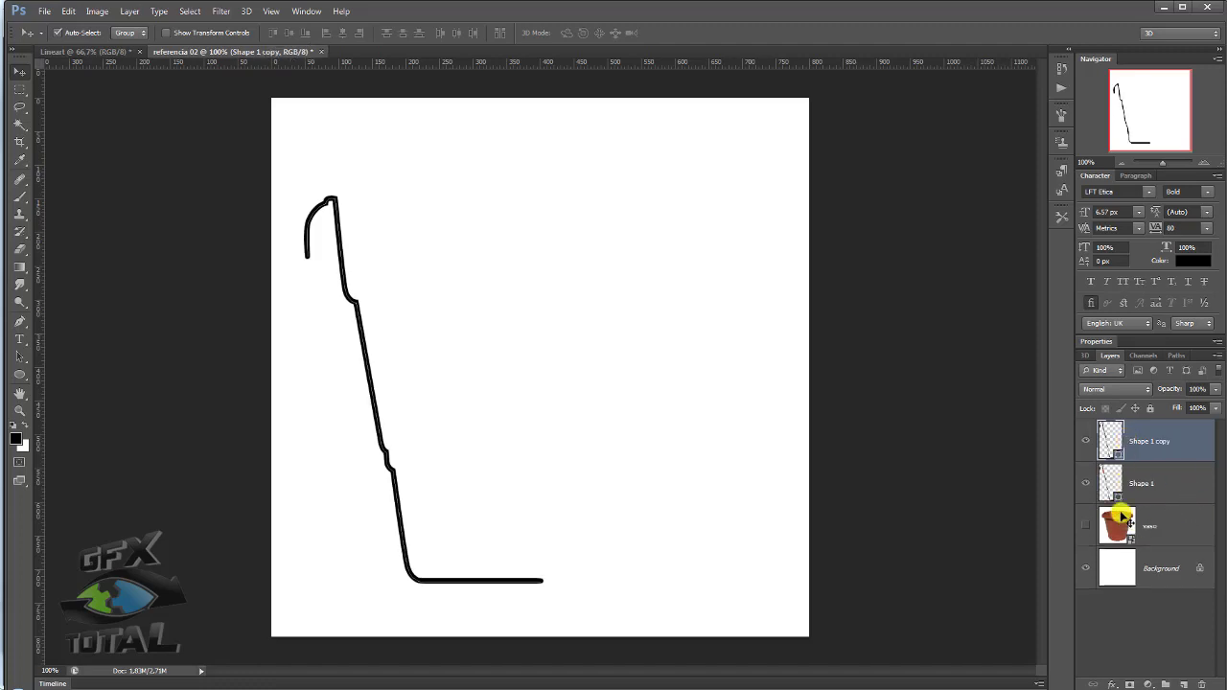
key(ctrl+t)
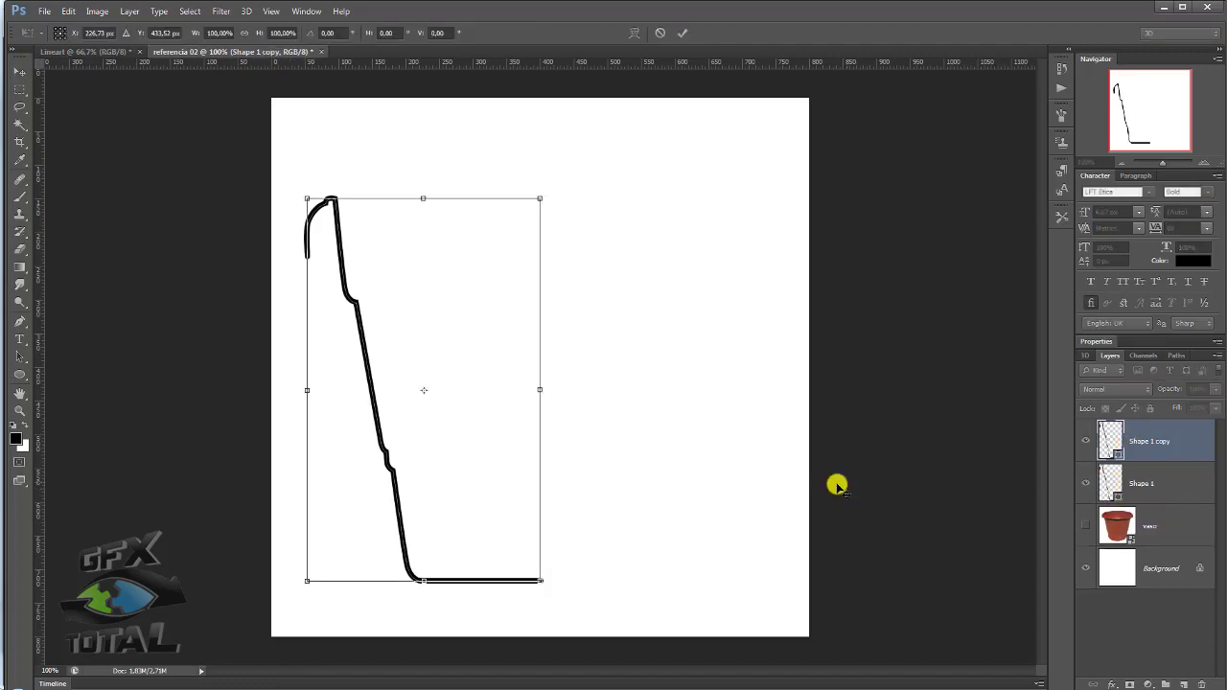
right_click(457, 288)
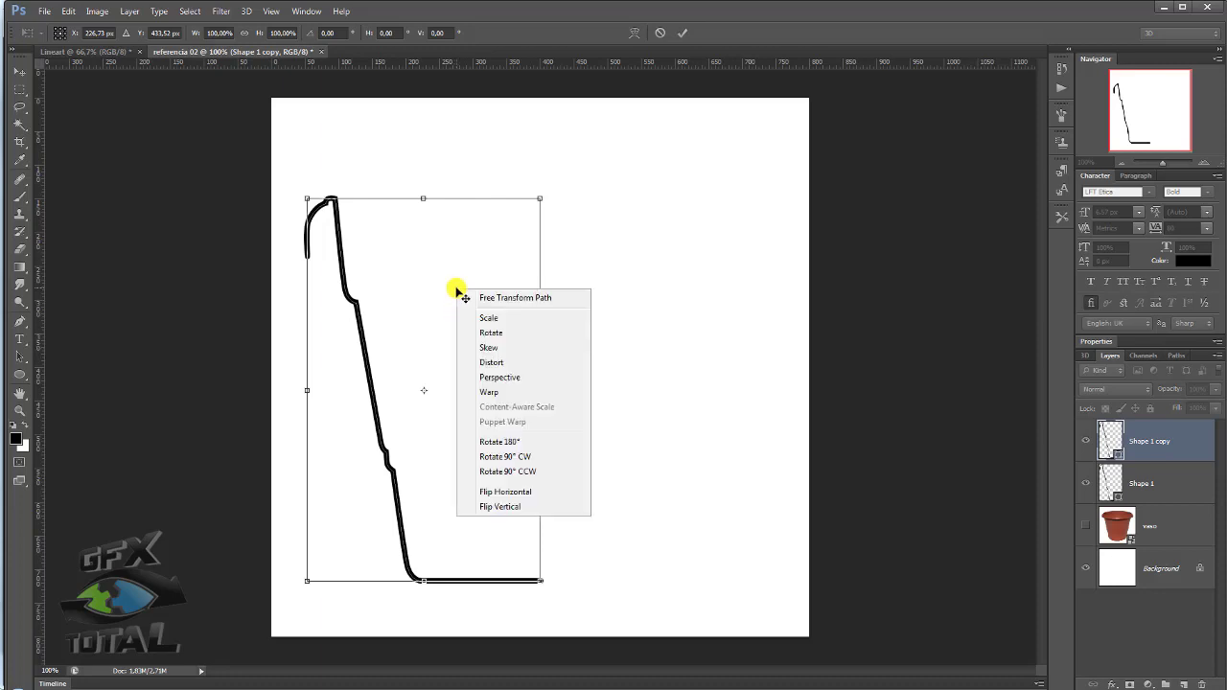
click(489, 491)
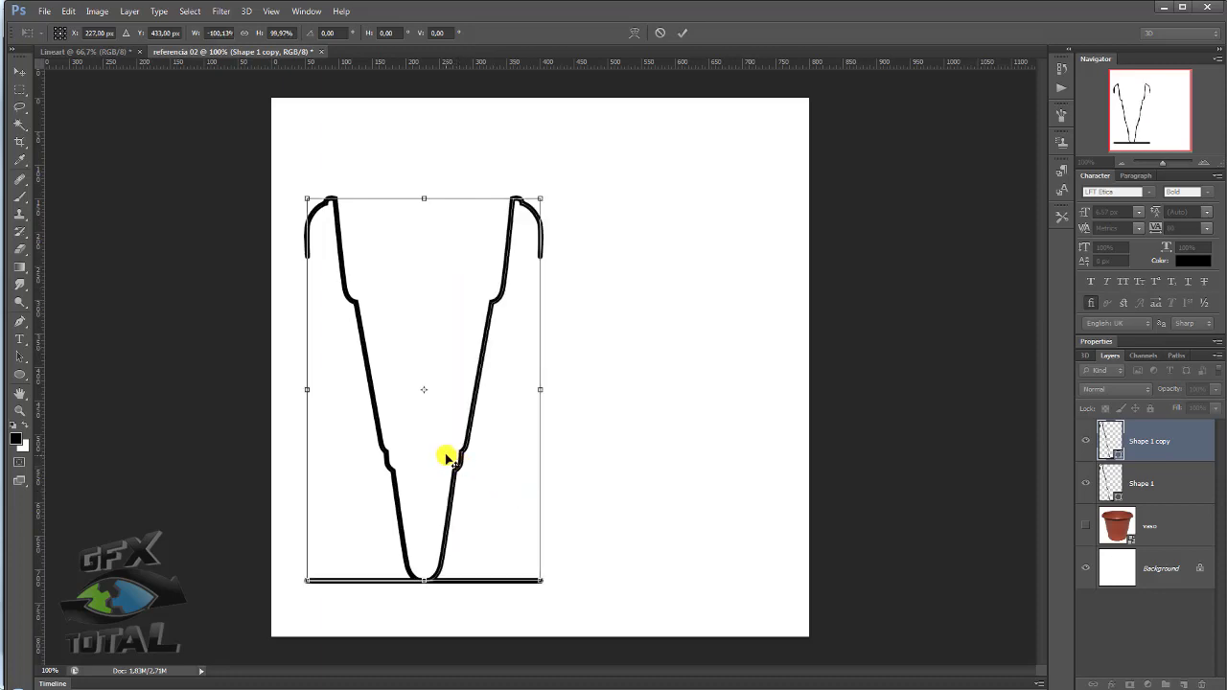
drag(447, 452, 682, 465)
key(Return)
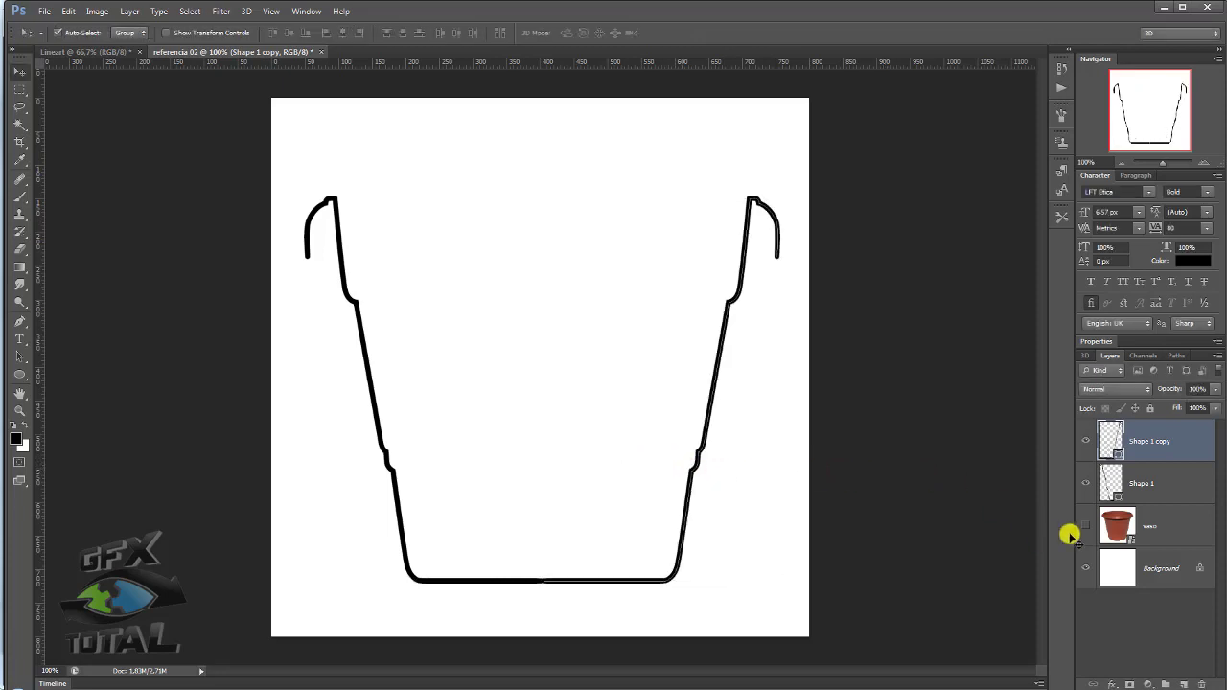
Toggle the pot photo to compare outlines, then zoom out to 66.7%
click(1084, 527)
click(1084, 526)
click(1084, 526)
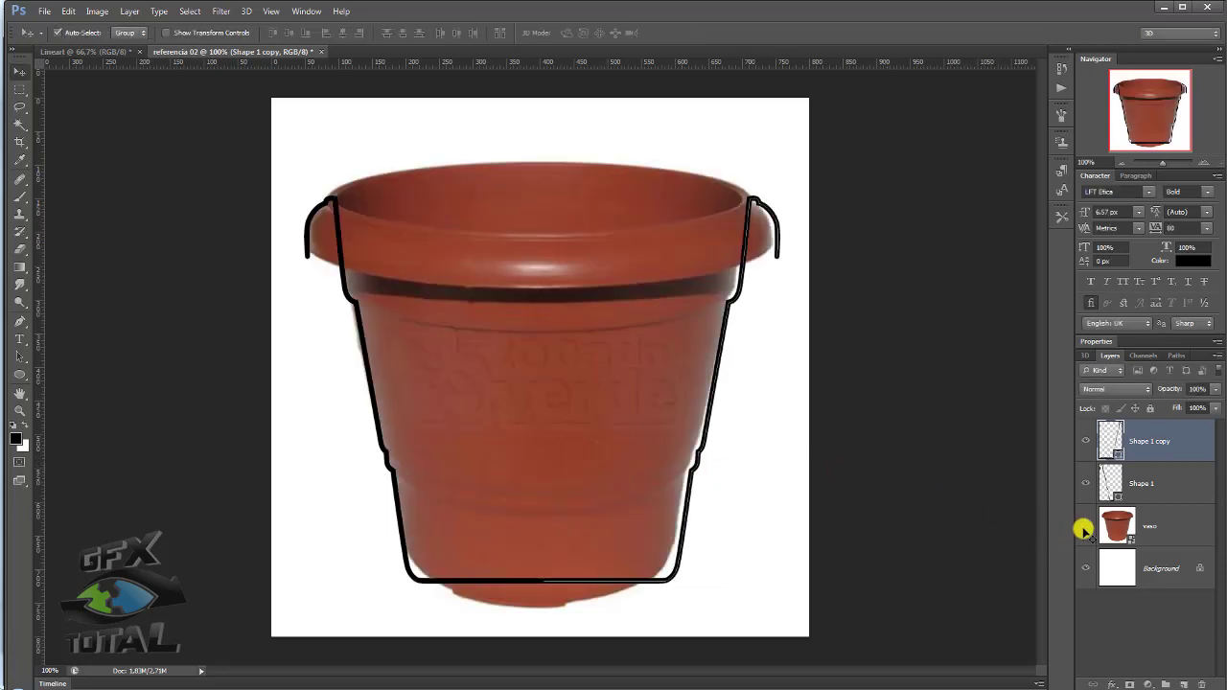
click(1085, 523)
click(1119, 163)
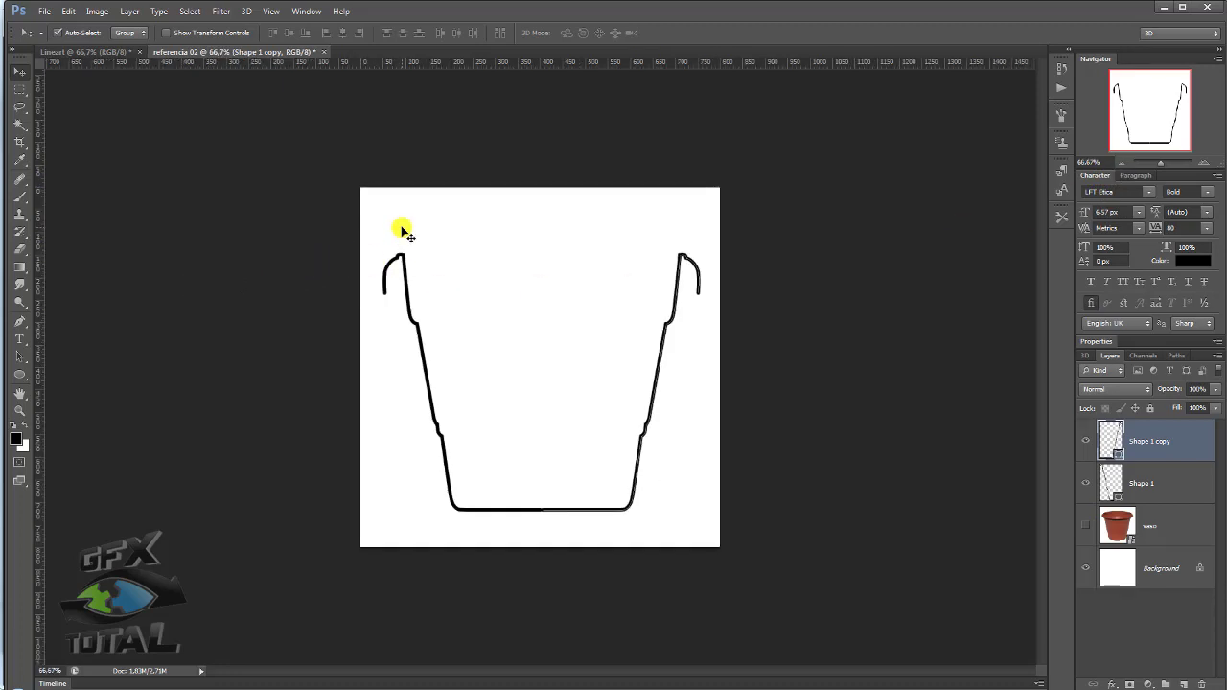
Toggle the outline and vaso photo layers to compare, then hide the Shape 1 copy layer
click(1085, 483)
click(1085, 441)
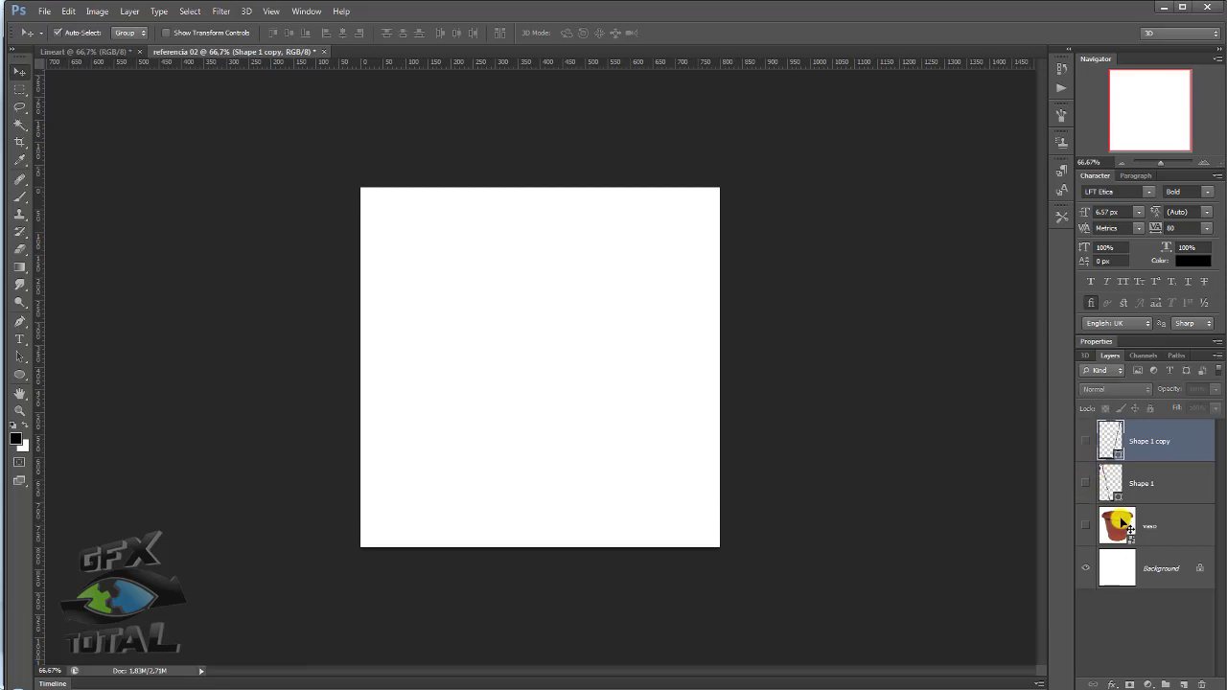
click(1085, 525)
click(1117, 525)
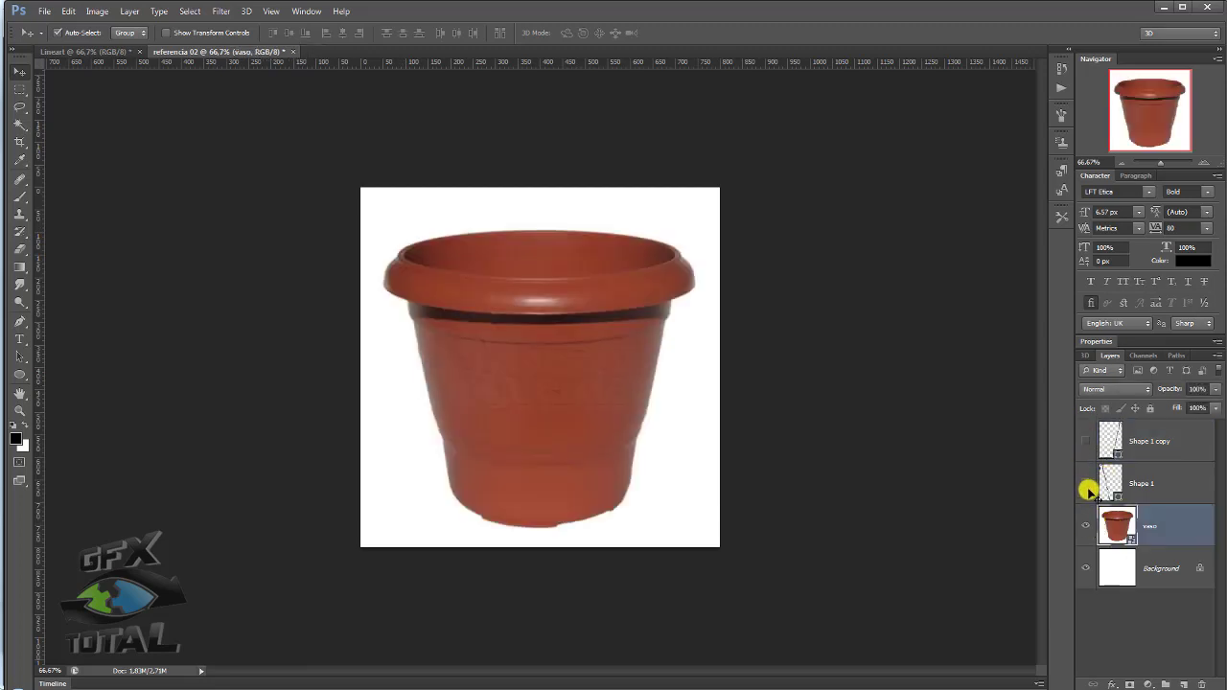
click(1085, 441)
click(1085, 483)
click(1085, 525)
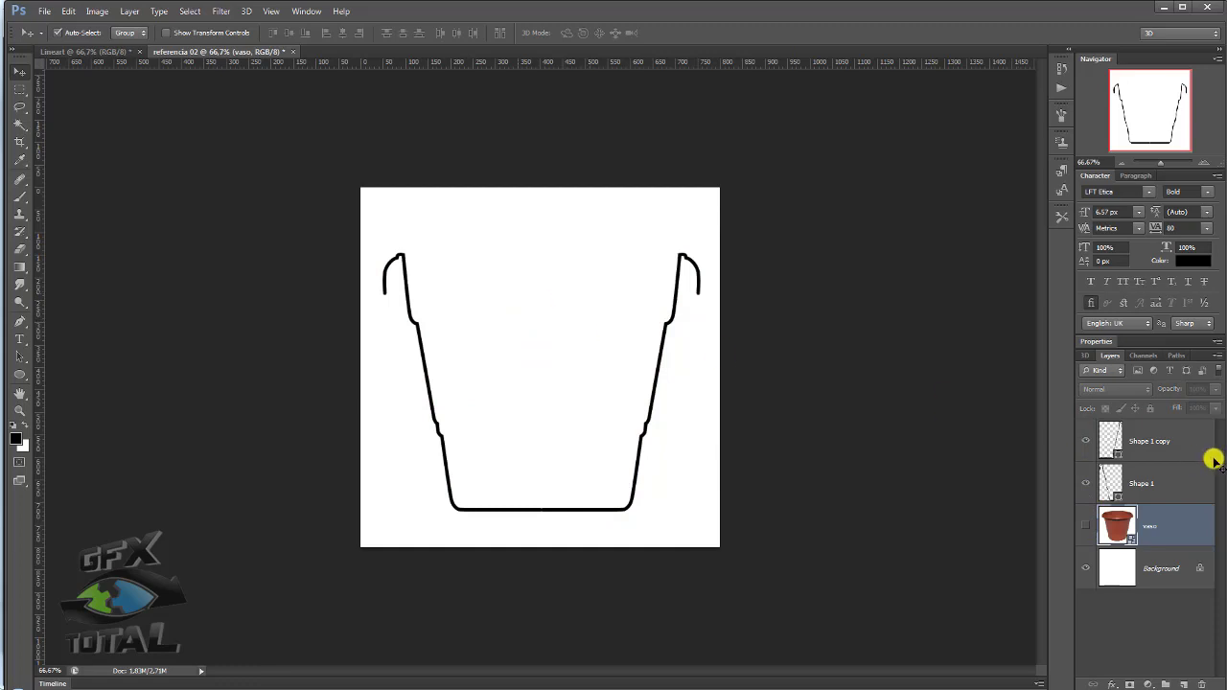
click(1085, 441)
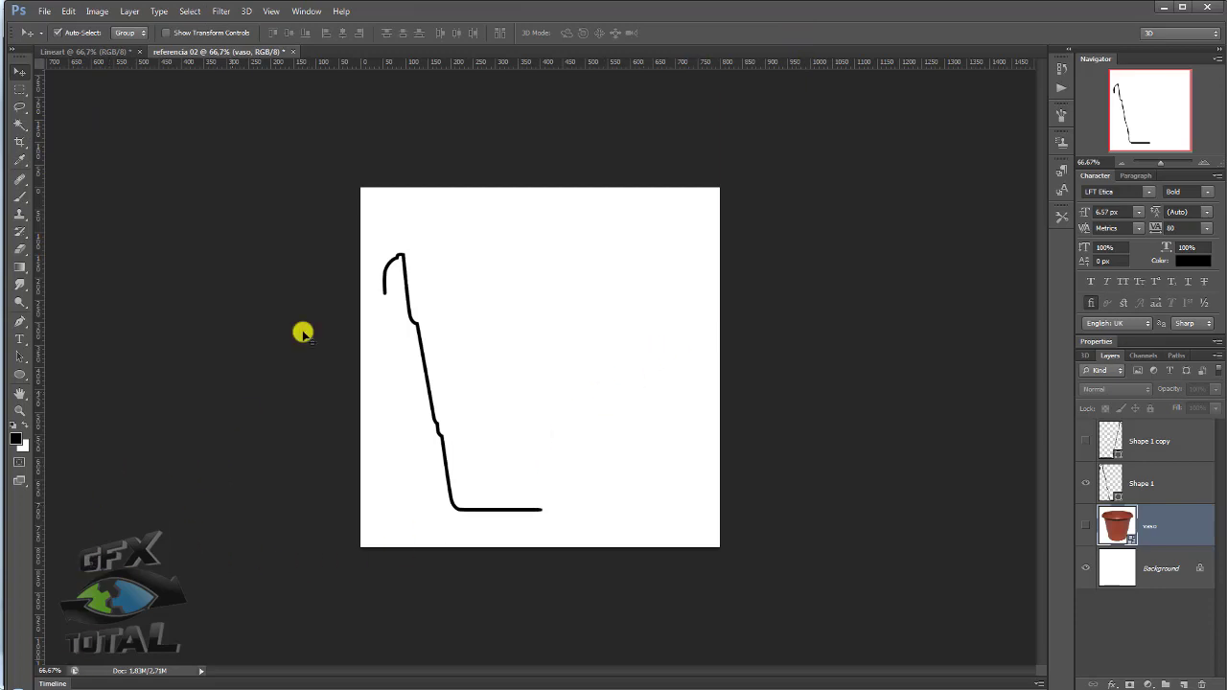
Create an 800×800 document and place vaso_arandela.jpg, scaled up to fill the canvas
key(ctrl+n)
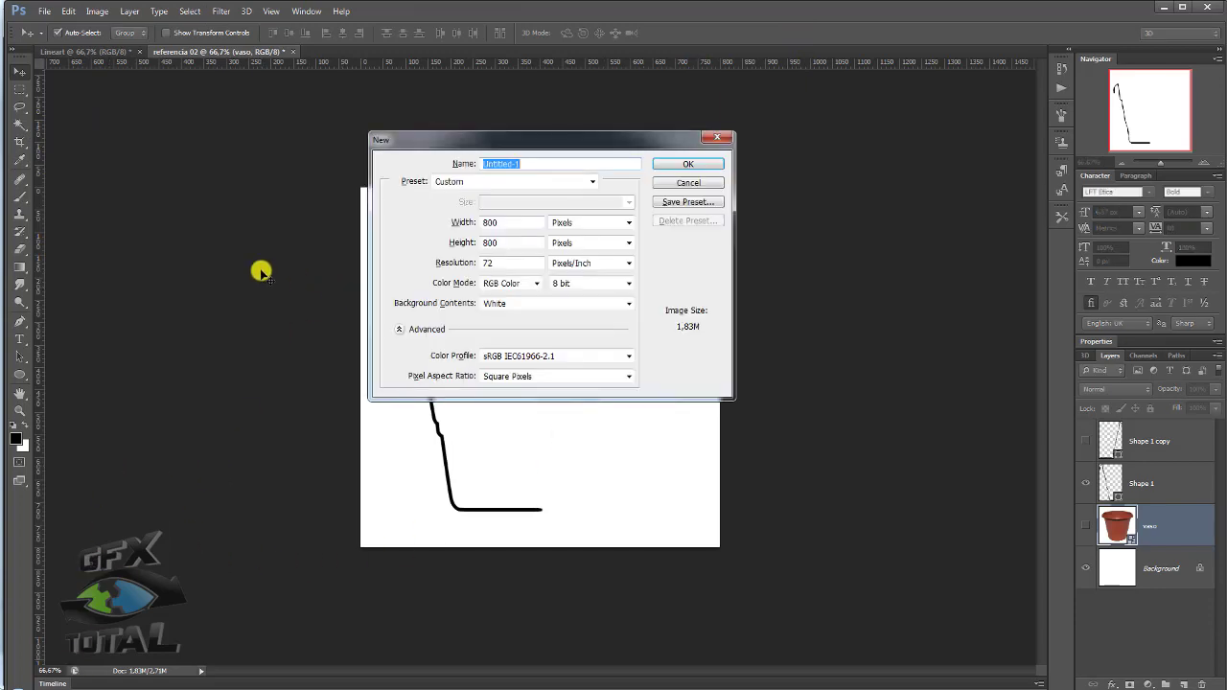
key(Return)
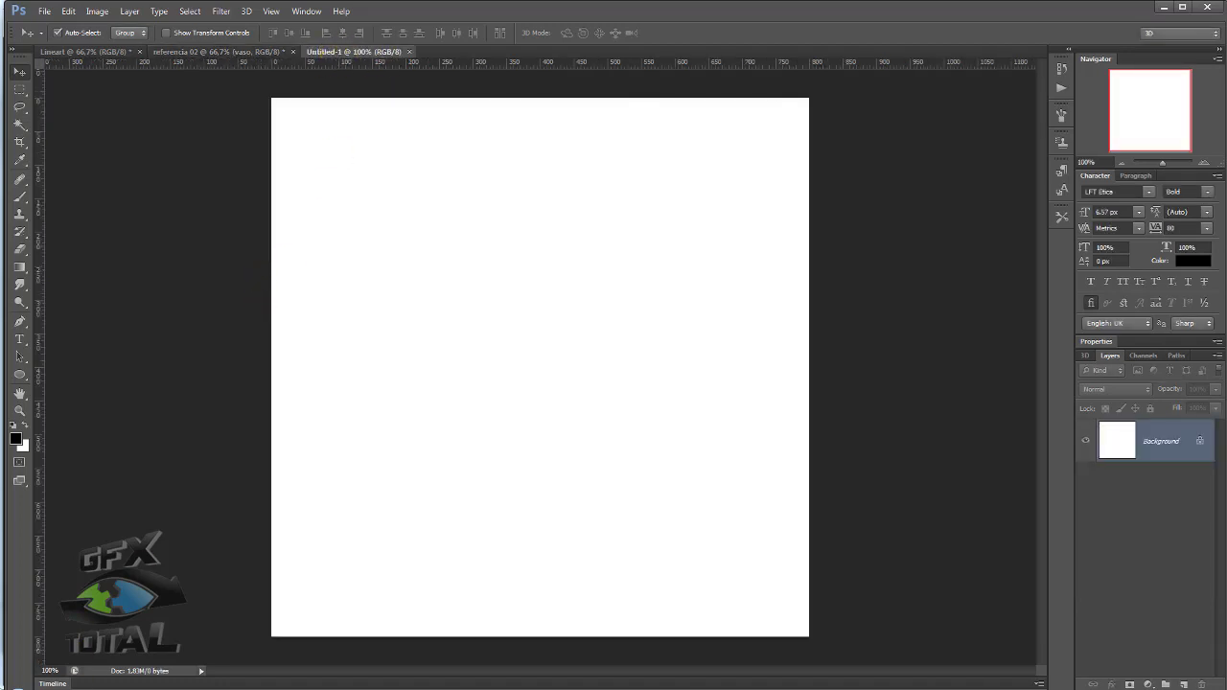
key(alt+Tab)
drag(380, 112, 913, 335)
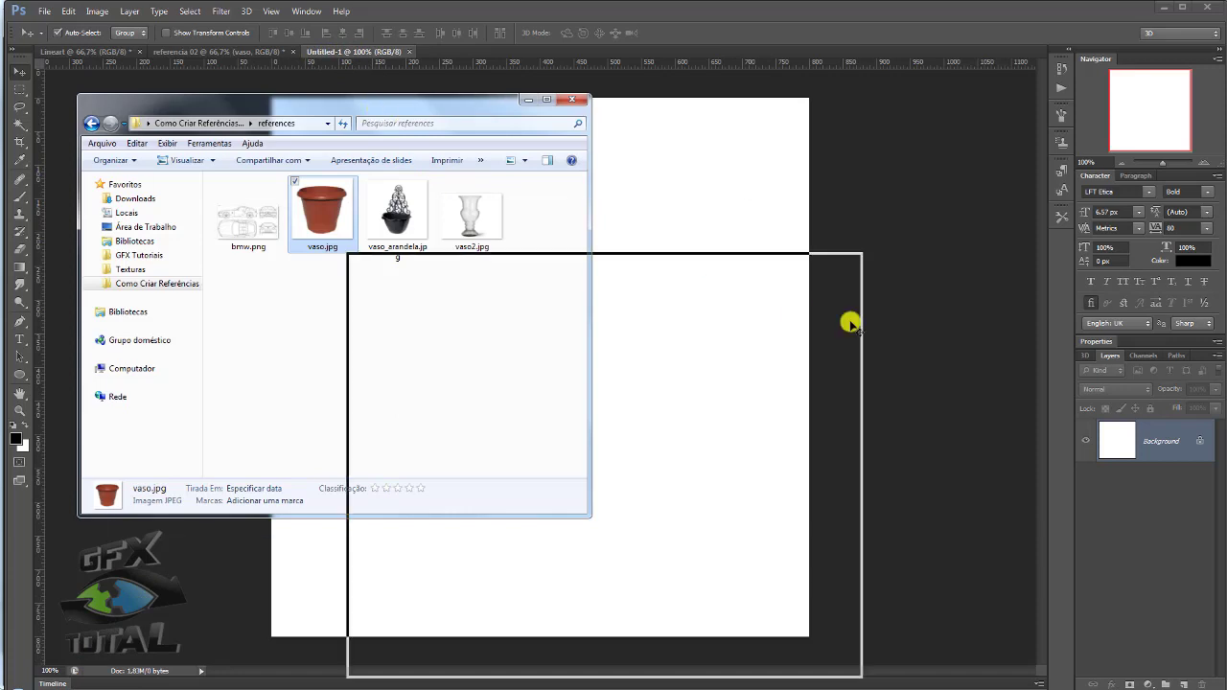
mouse_move(940, 463)
mouse_down()
mouse_move(506, 331)
mouse_move(535, 357)
mouse_up()
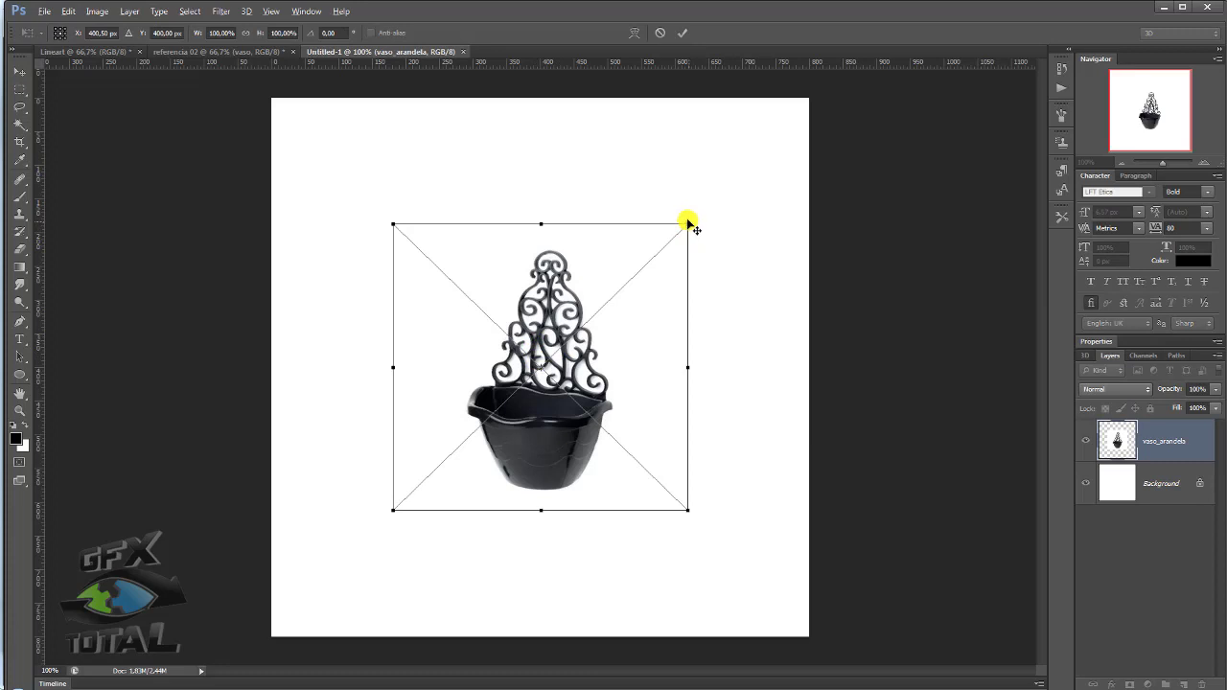
alt+shift+drag(694, 227, 865, 90)
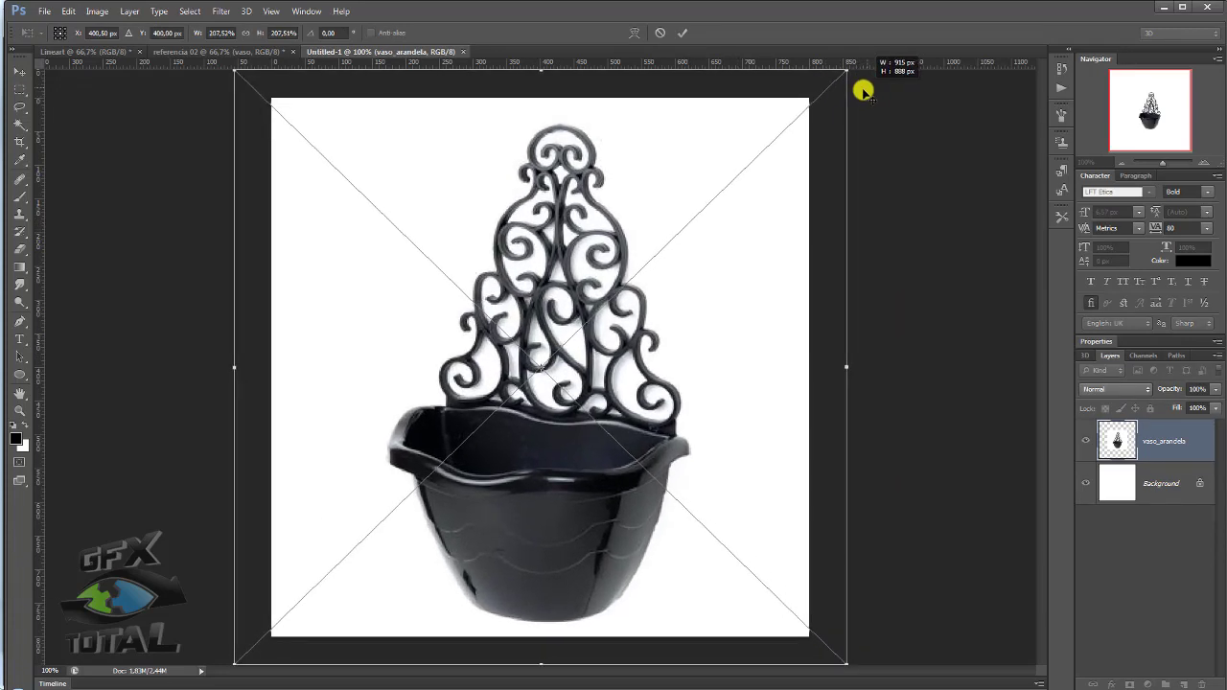
key(Return)
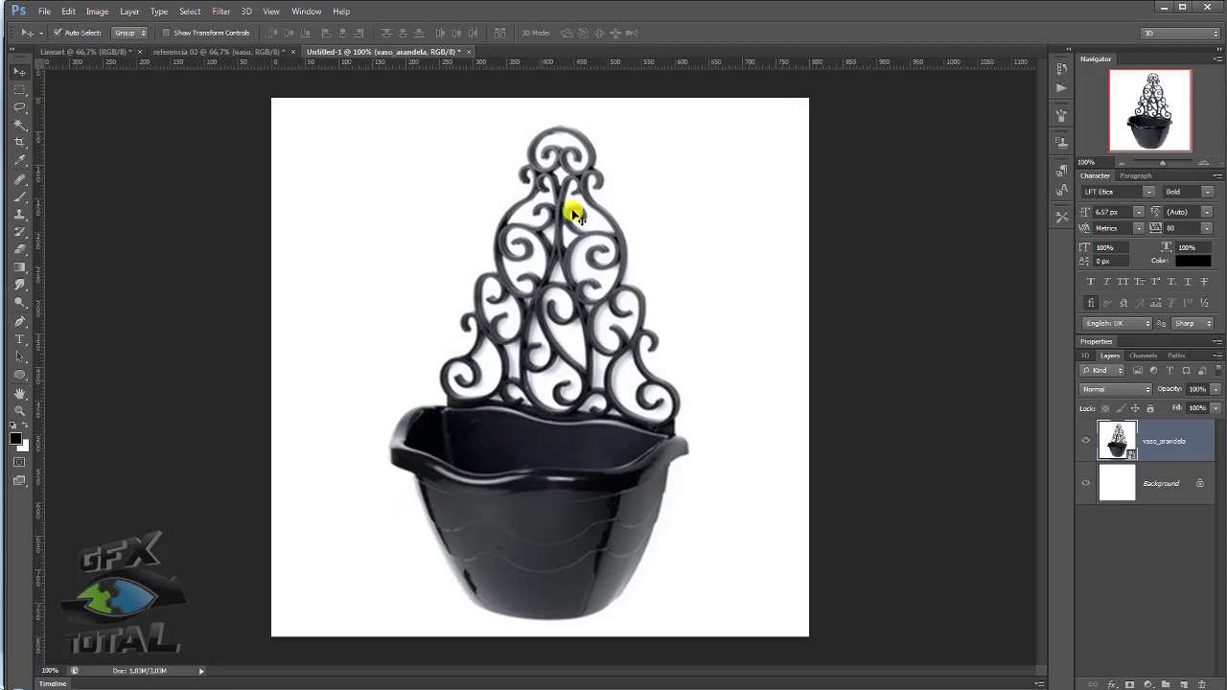
Drop a horizontal guide at the pot's rim and pick the Polygonal Lasso tool
drag(556, 64, 587, 432)
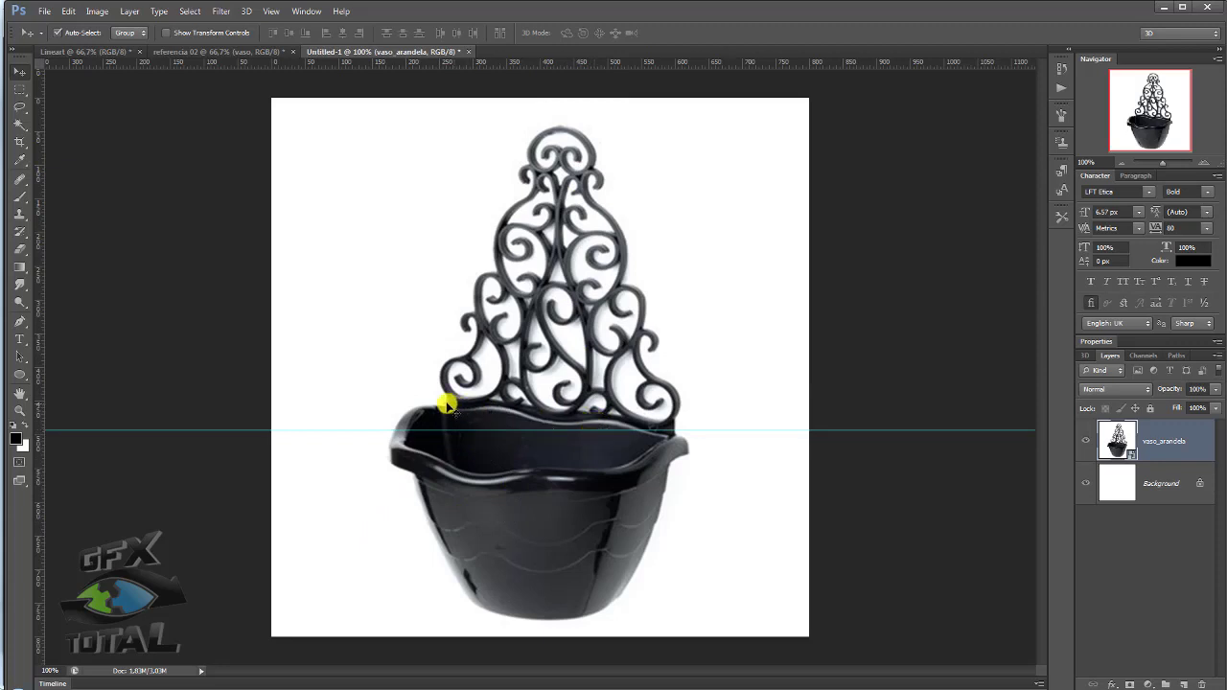
mouse_move(447, 406)
mouse_down()
mouse_move(581, 419)
mouse_move(430, 430)
mouse_move(630, 427)
mouse_move(621, 436)
mouse_up()
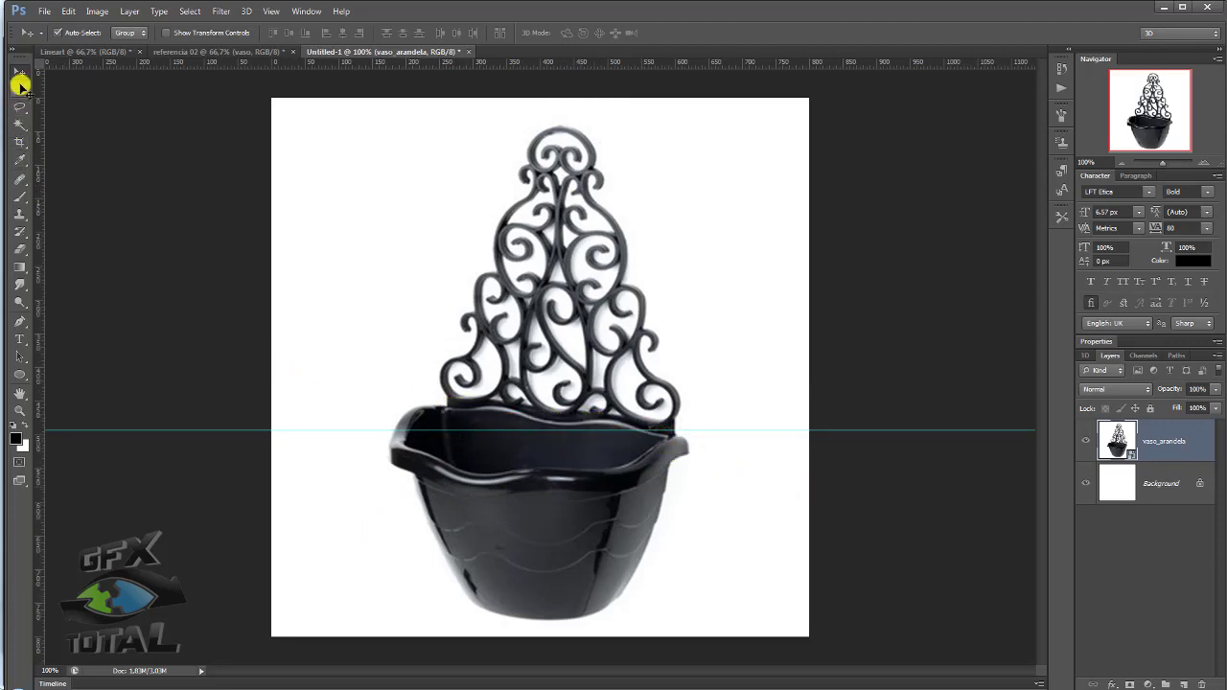
drag(20, 107, 70, 119)
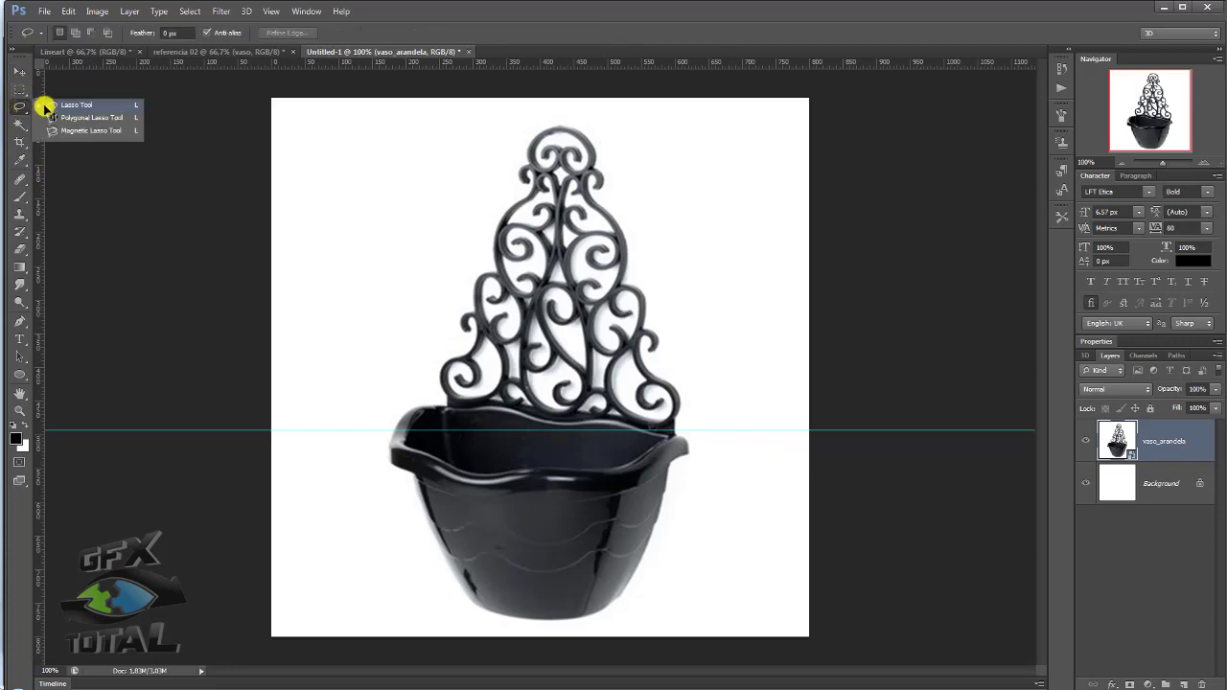
click(70, 119)
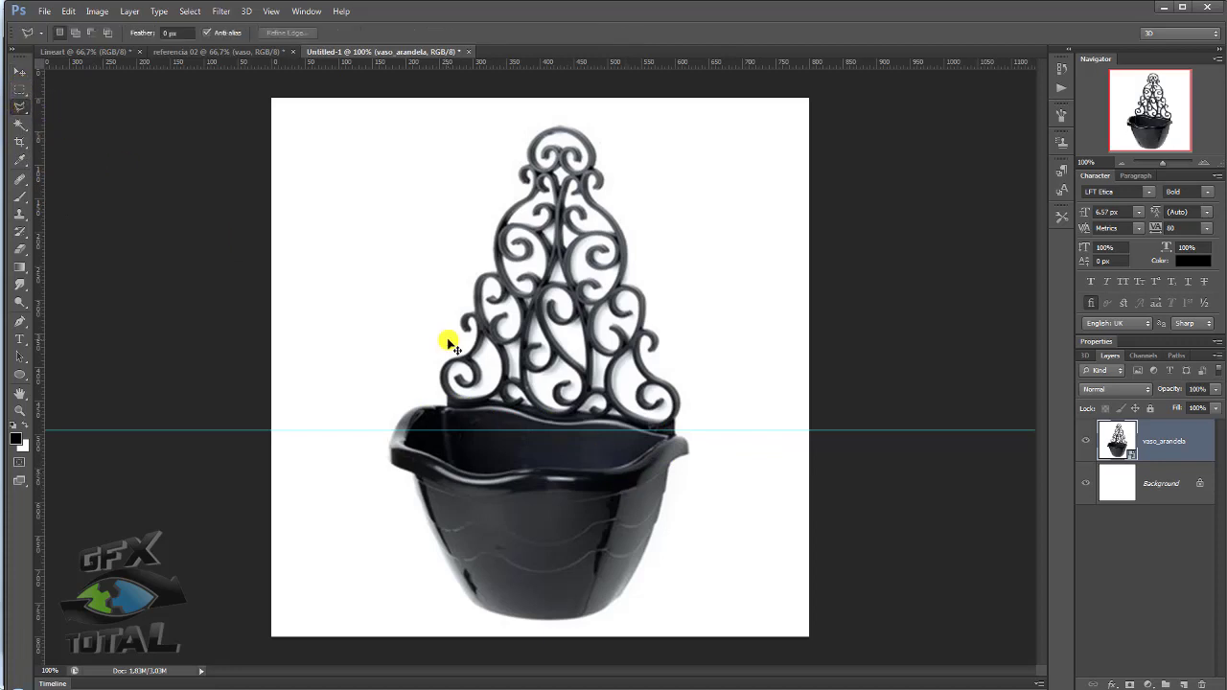
key(ctrl+semicolon)
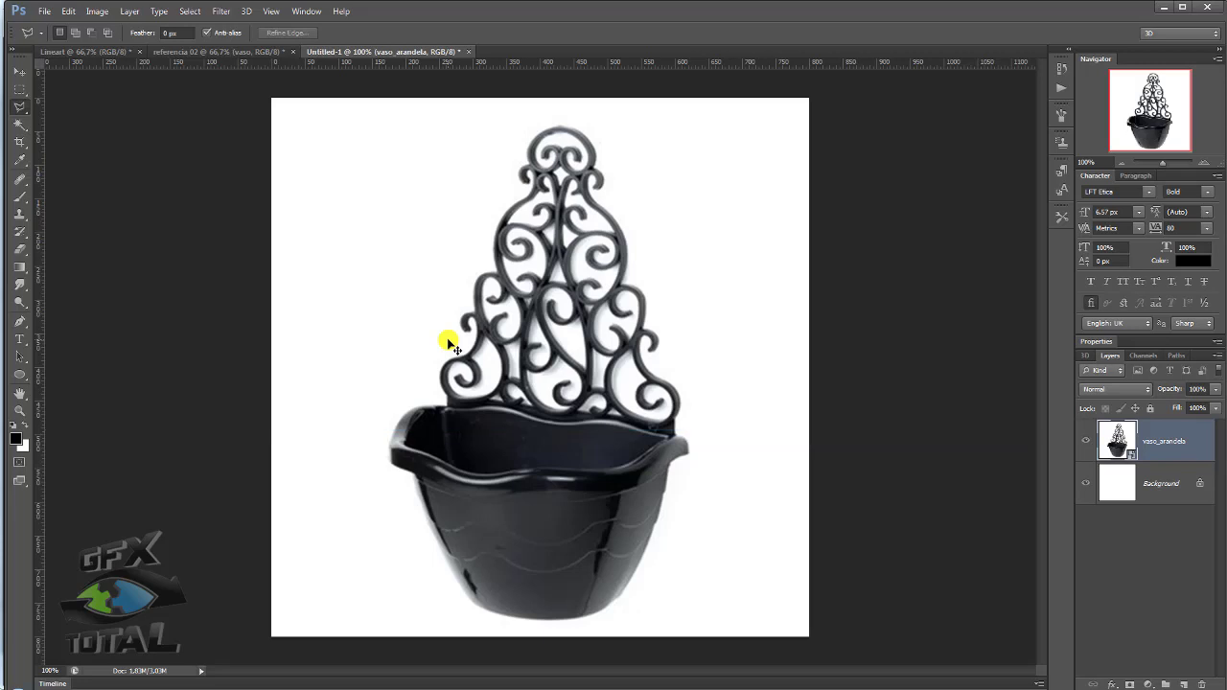
Outline the ironwork above the rim, copy it to Layer 1, and hide vaso_arandela
click(422, 398)
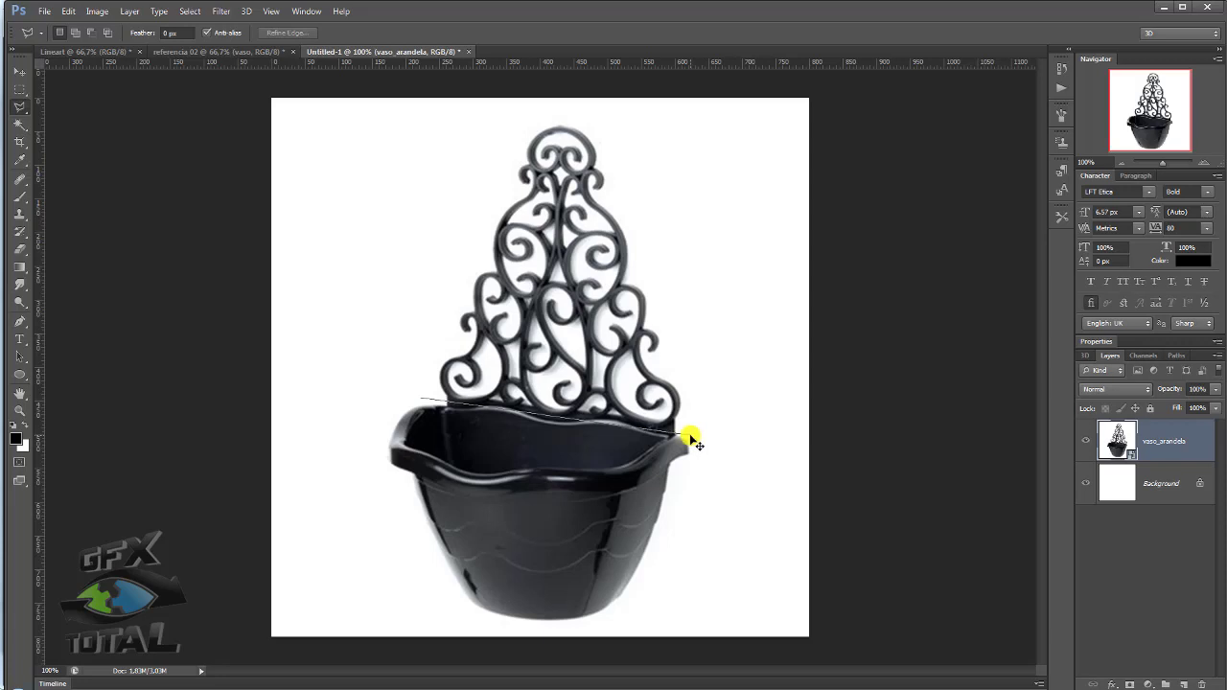
click(689, 432)
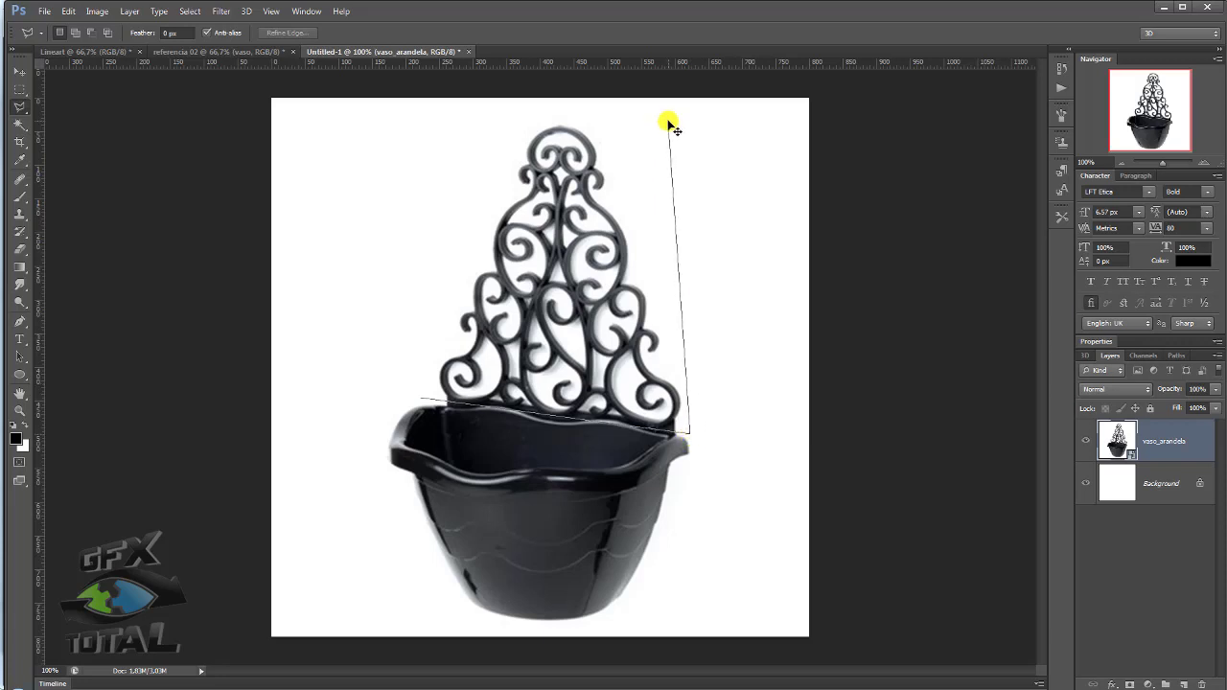
click(668, 121)
click(500, 113)
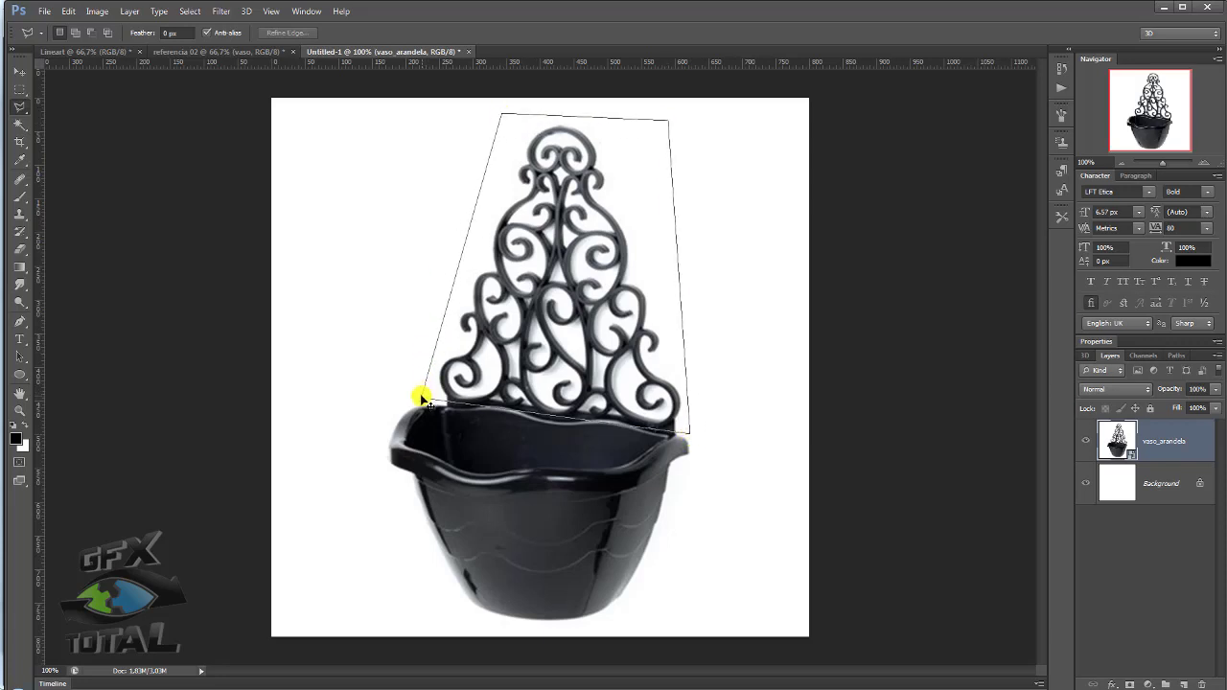
click(421, 399)
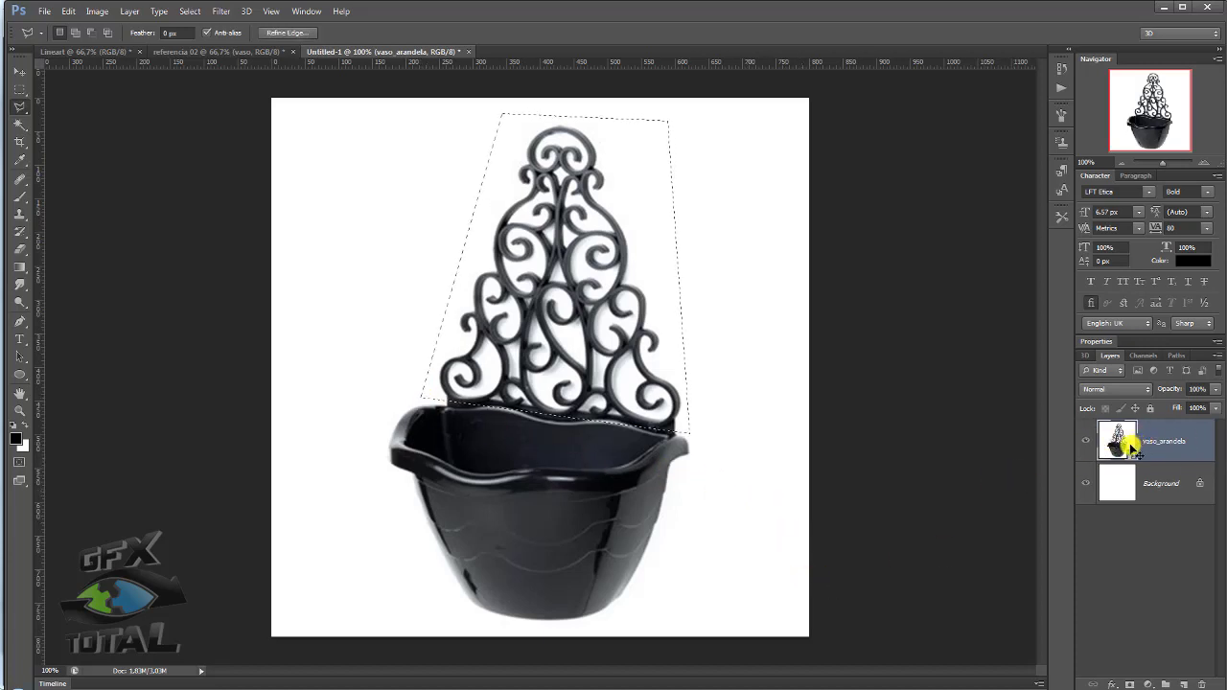
key(ctrl+j)
click(1085, 483)
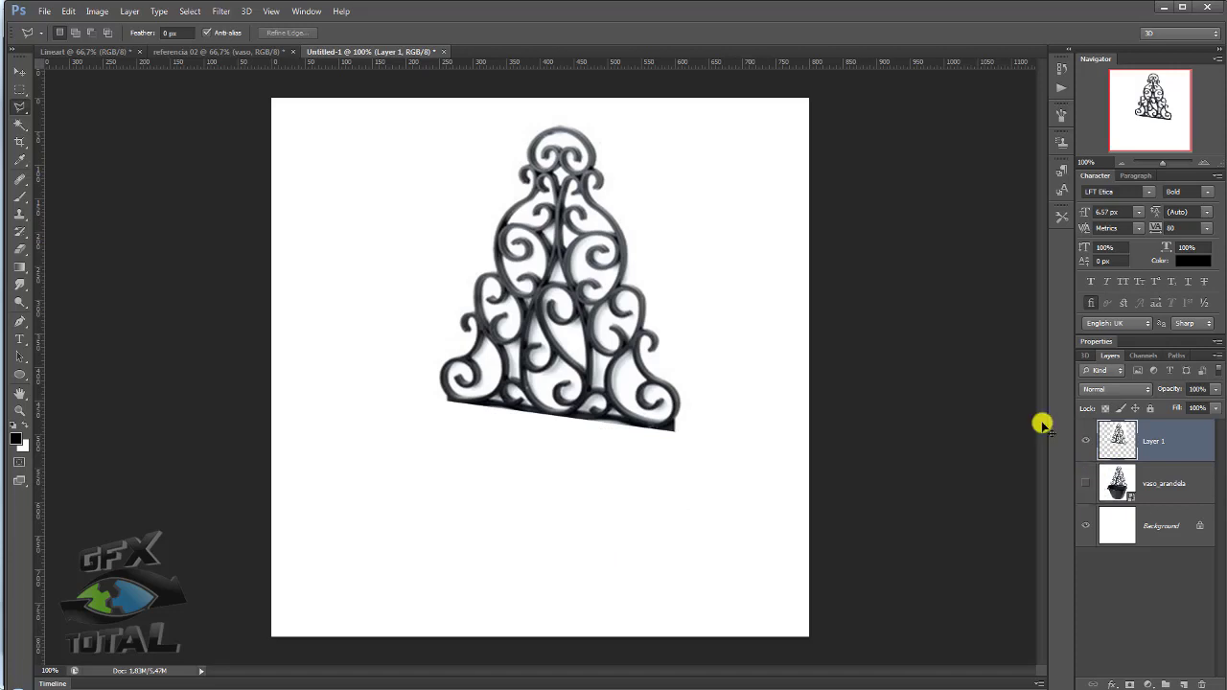
Reposition the ornament and lower the horizontal guide so its base rests on it
click(19, 72)
drag(554, 274, 544, 329)
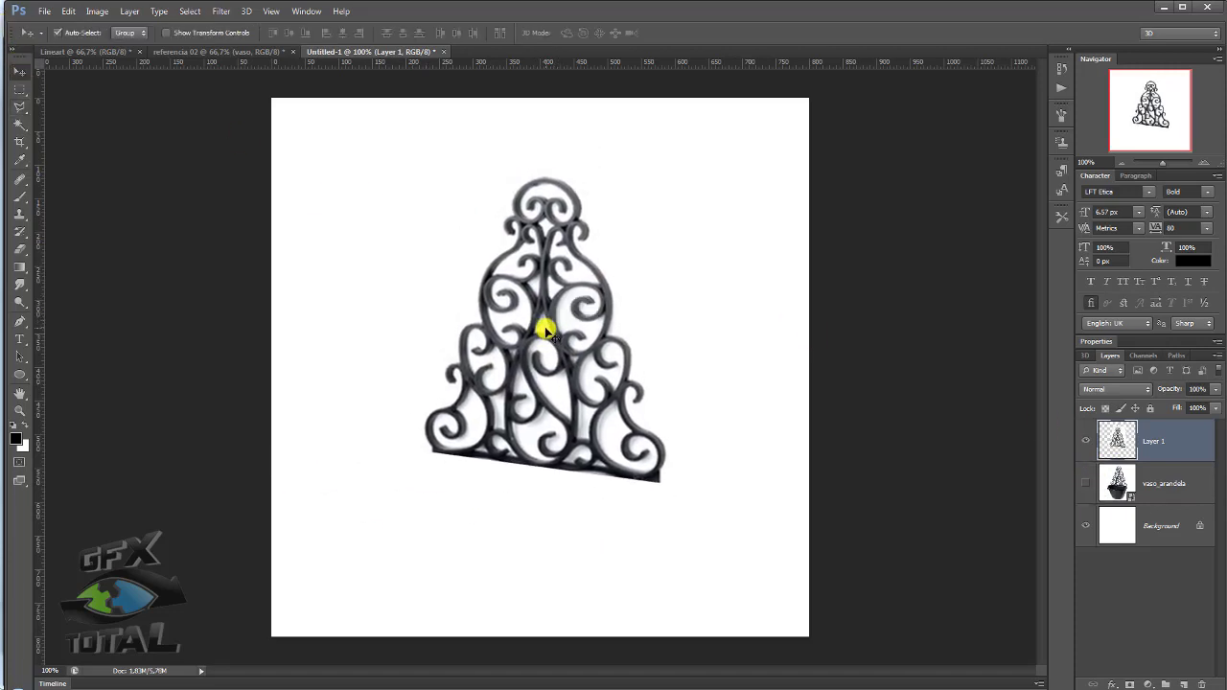
key(ctrl+t)
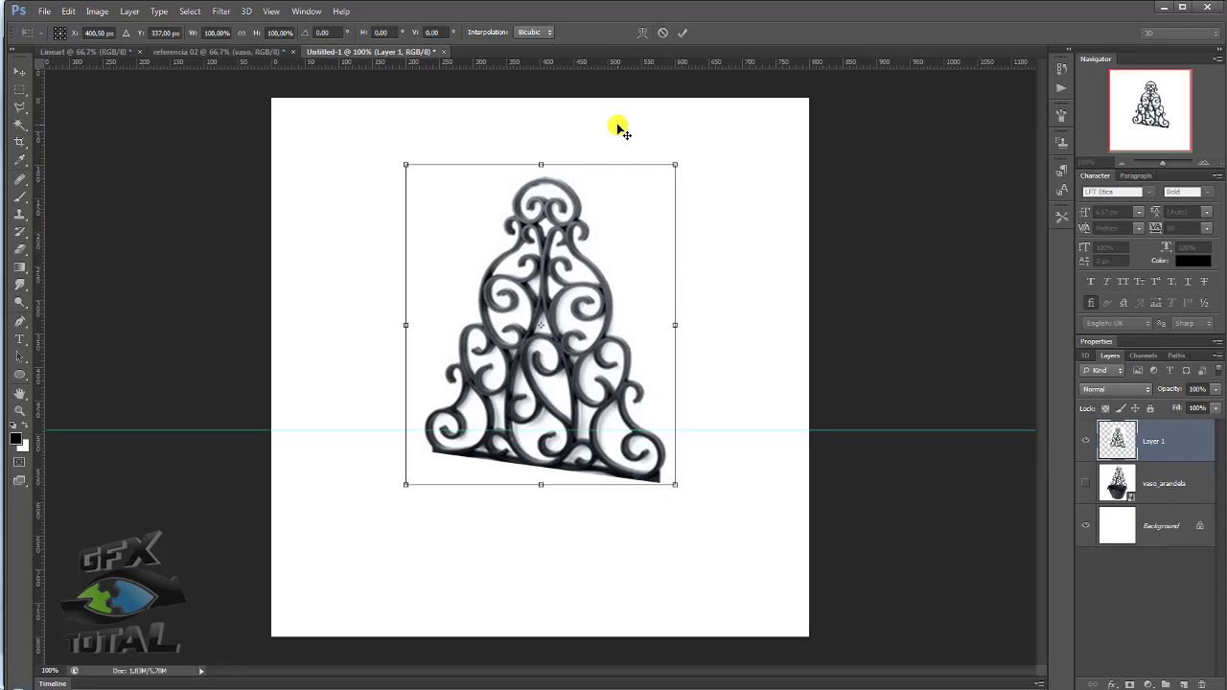
drag(548, 319, 554, 292)
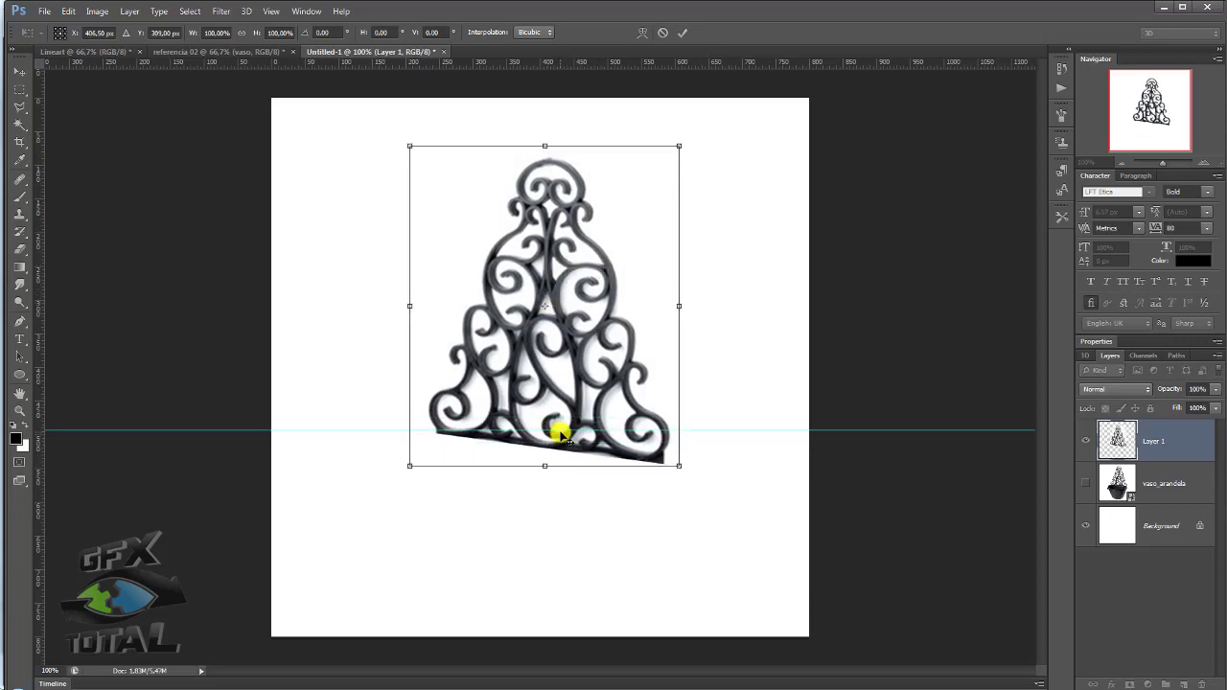
key(Return)
drag(582, 433, 581, 543)
drag(589, 418, 559, 487)
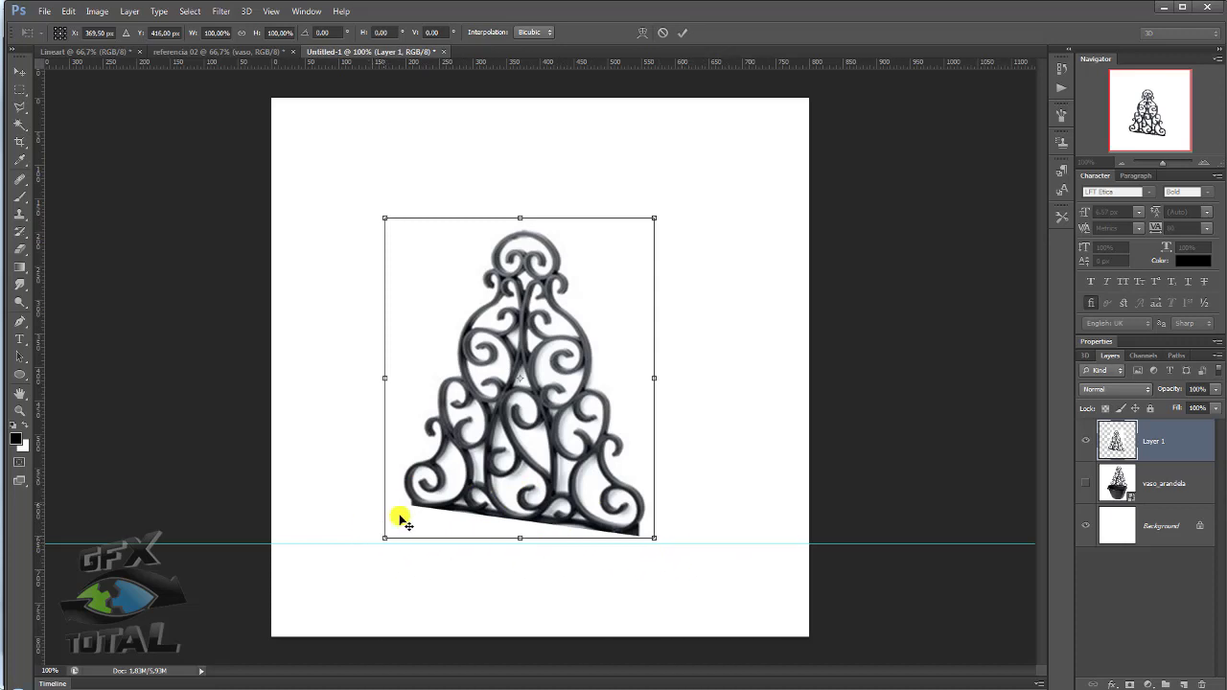
Pull the bottom-left, top-left and top-right corners to square the ironwork upright
ctrl+drag(383, 545, 367, 580)
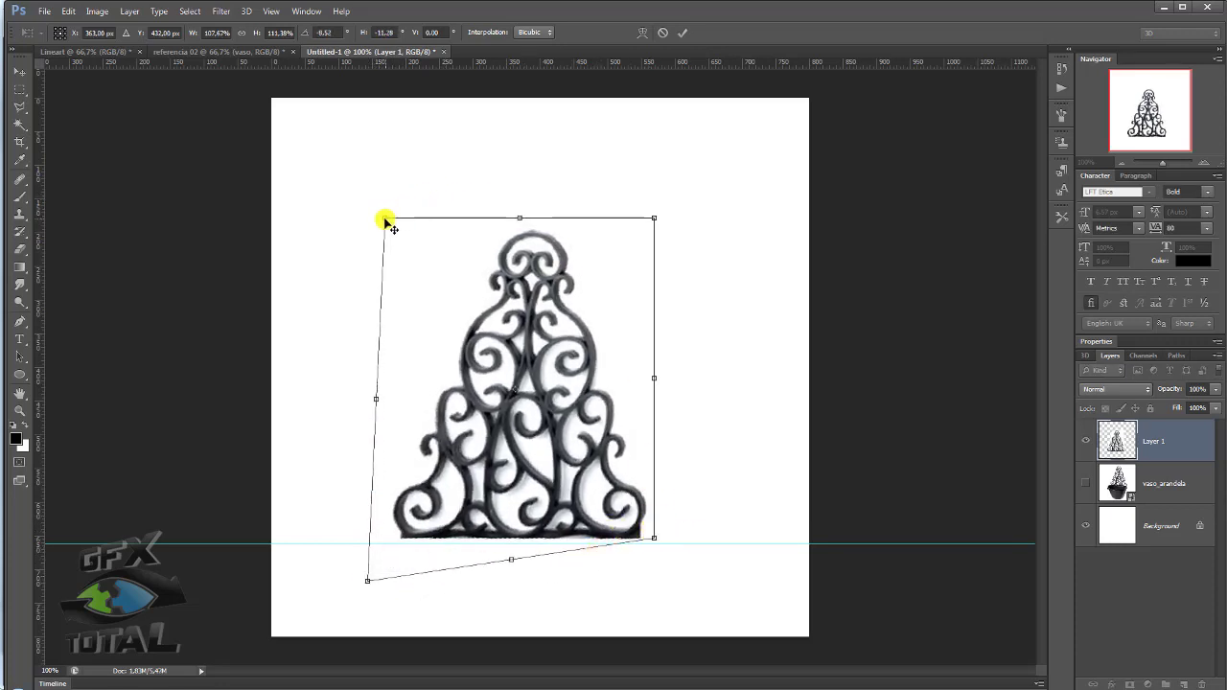
mouse_move(385, 219)
ctrl+mouse_down()
mouse_move(350, 219)
mouse_move(334, 193)
mouse_move(340, 205)
mouse_move(350, 187)
mouse_move(351, 206)
mouse_move(336, 200)
ctrl+mouse_up()
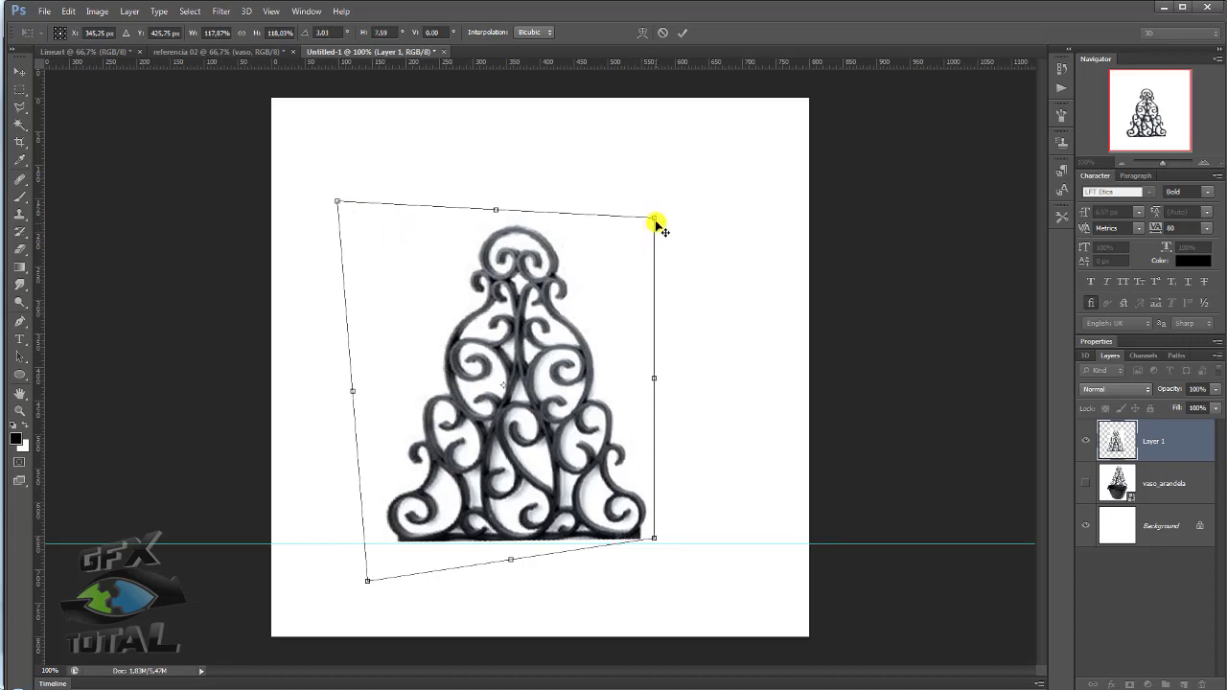
ctrl+drag(652, 221, 655, 216)
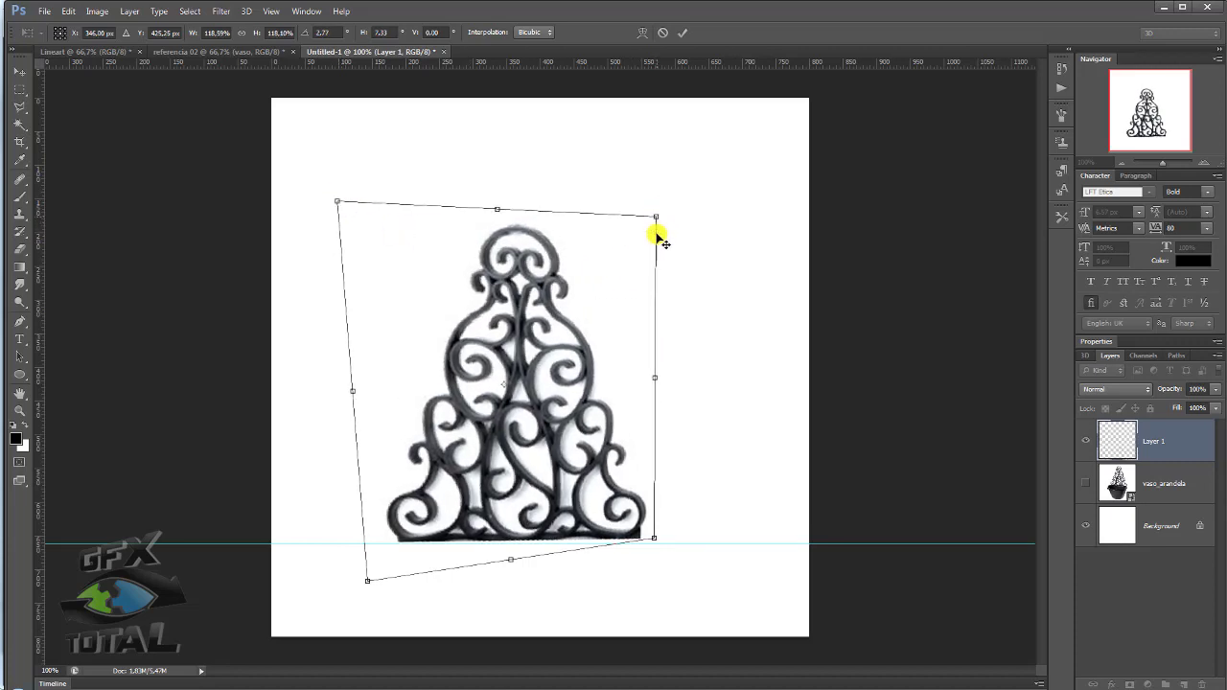
key(Return)
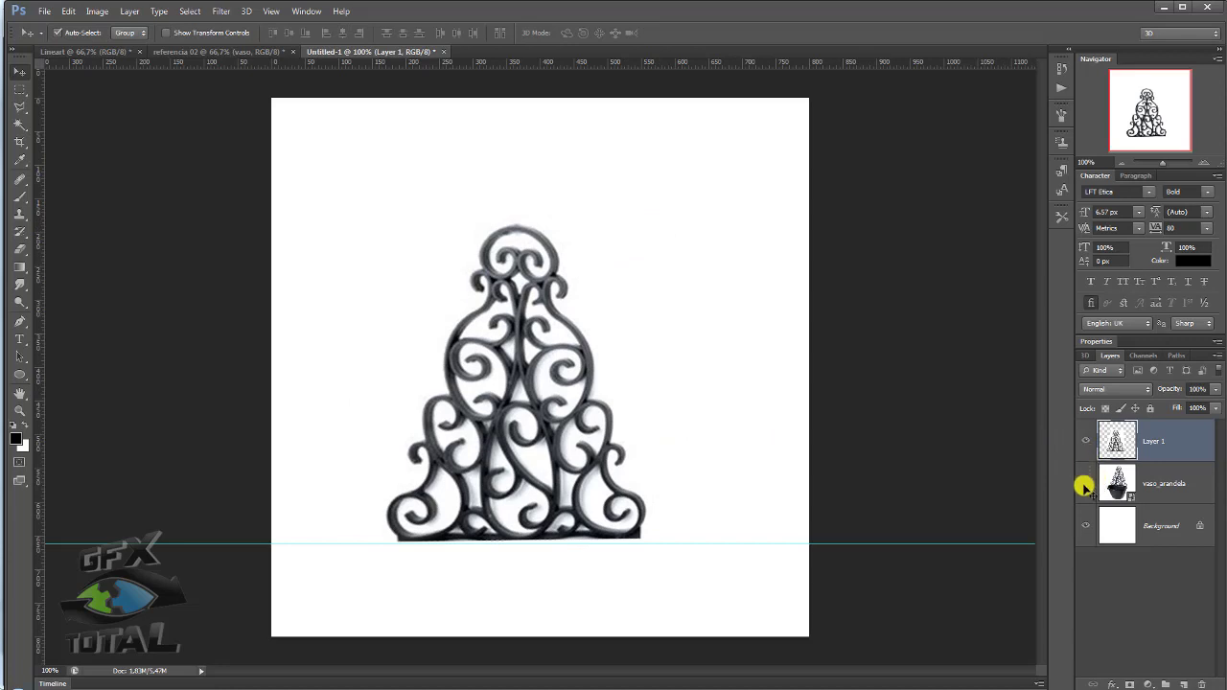
Compare with the pot photo, nudge the ironwork right and enlarge it about 136%
click(1085, 484)
click(1086, 440)
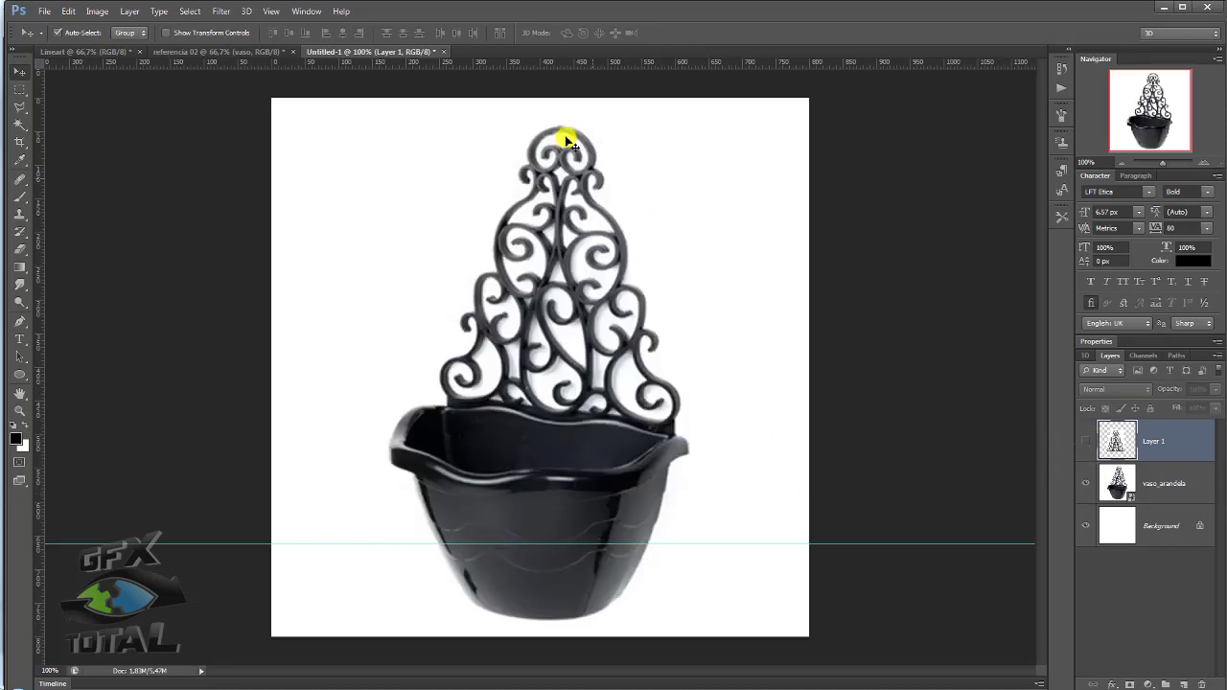
click(1085, 439)
click(1085, 483)
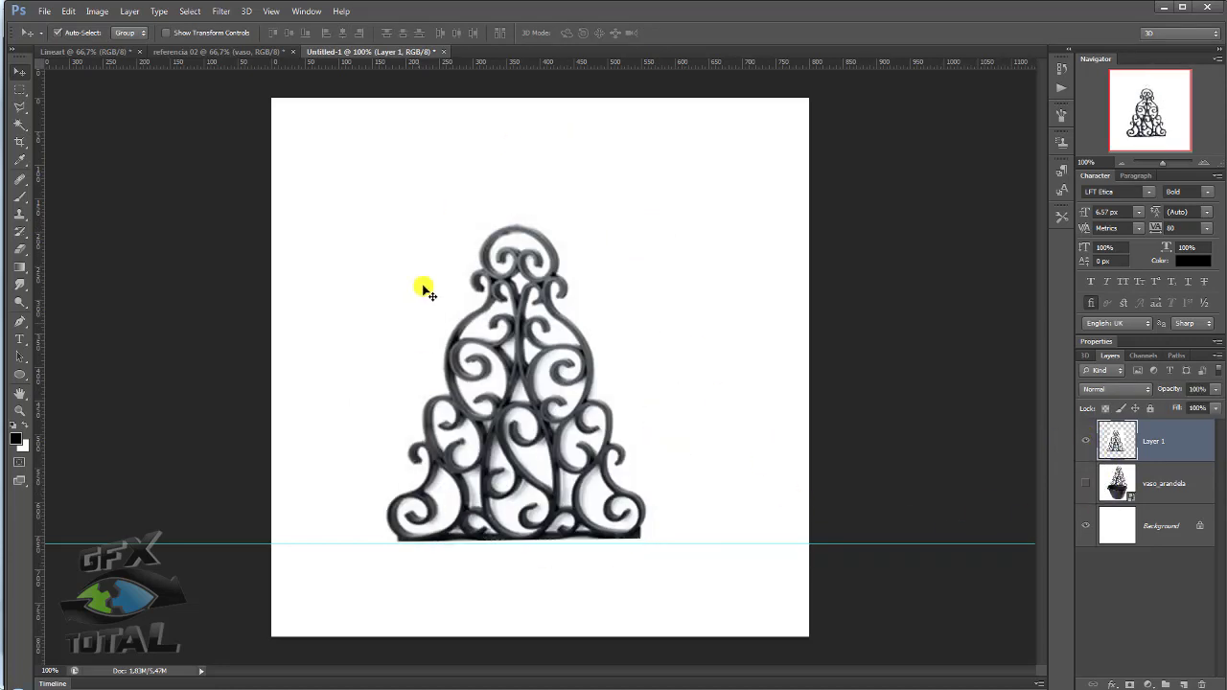
drag(521, 376, 547, 370)
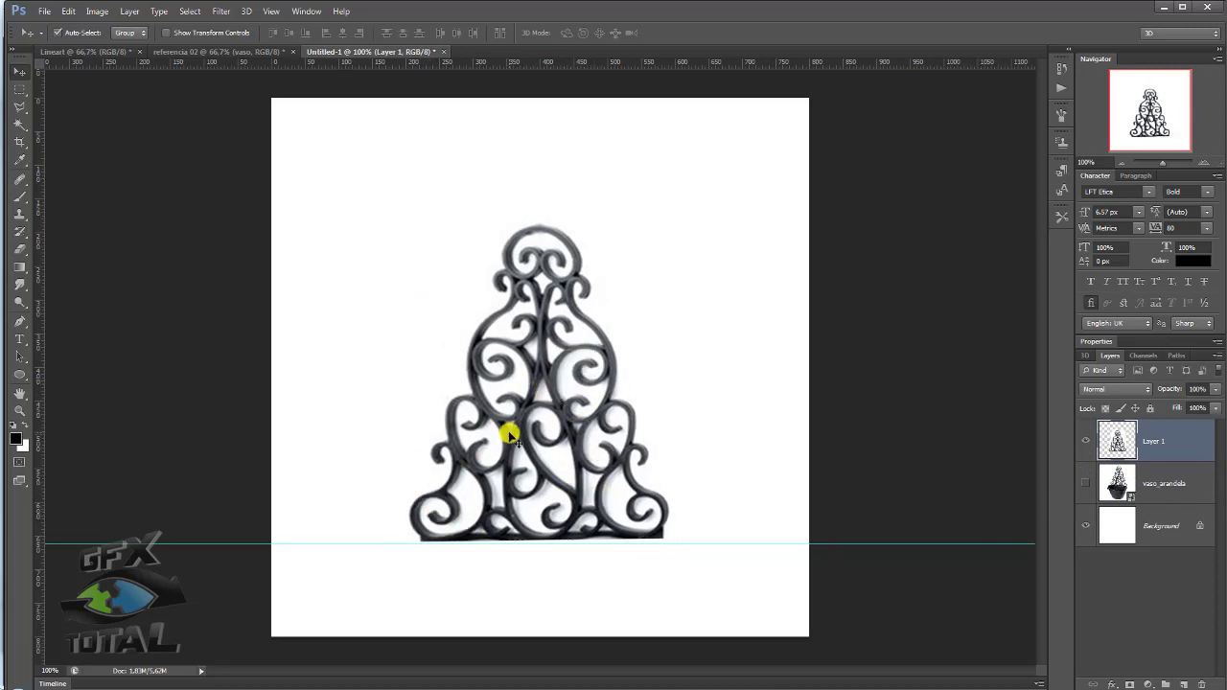
key(ctrl+t)
mouse_move(674, 204)
alt+shift+mouse_down()
mouse_move(752, 158)
mouse_move(679, 252)
alt+shift+mouse_up()
key(Return)
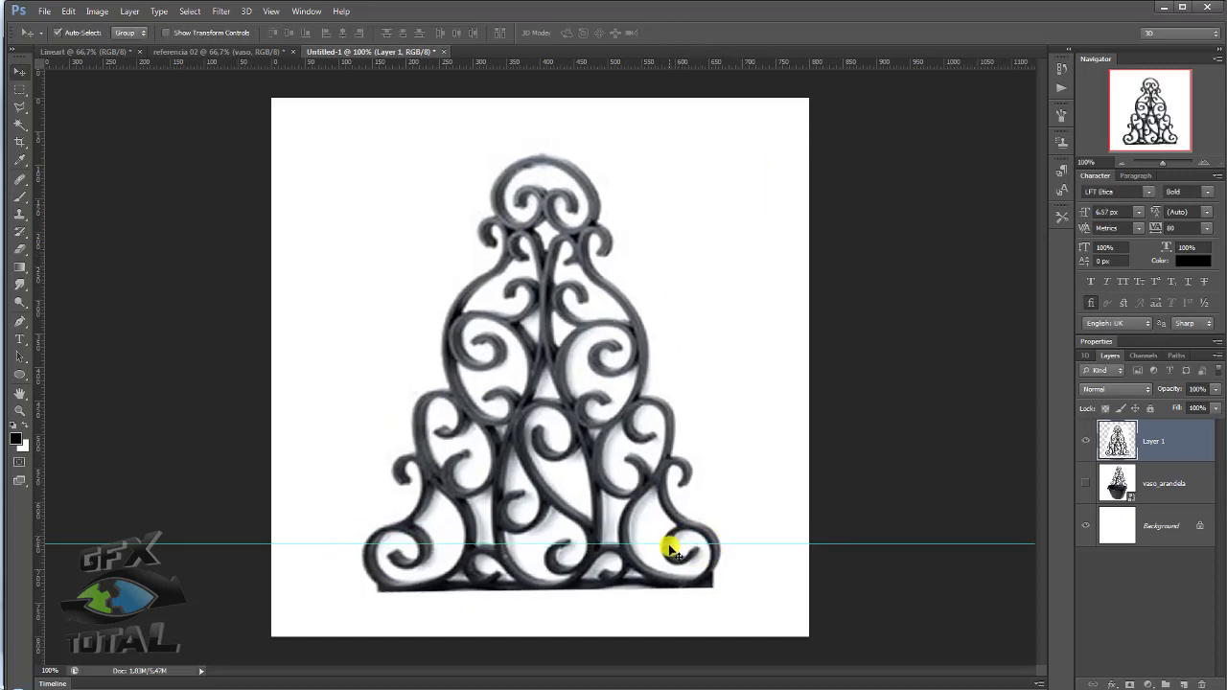
Lower the base guide, rotate the ironwork slightly level, and add a vertical centre guide
drag(671, 545, 671, 593)
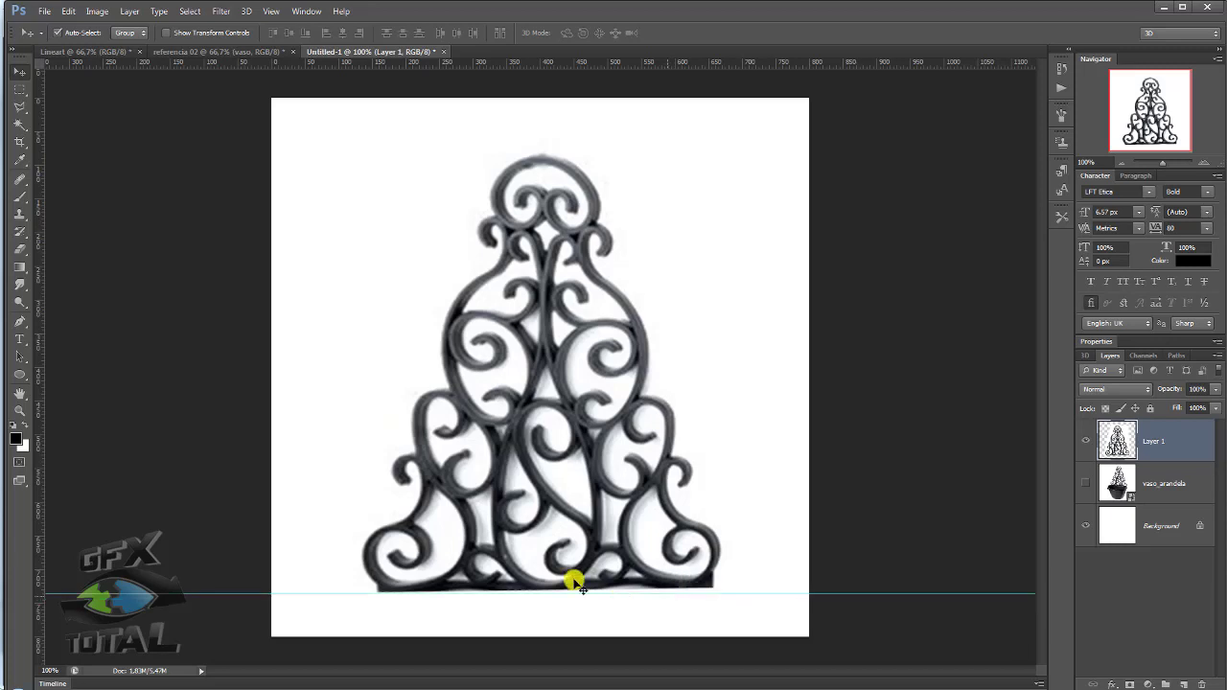
key(ctrl+t)
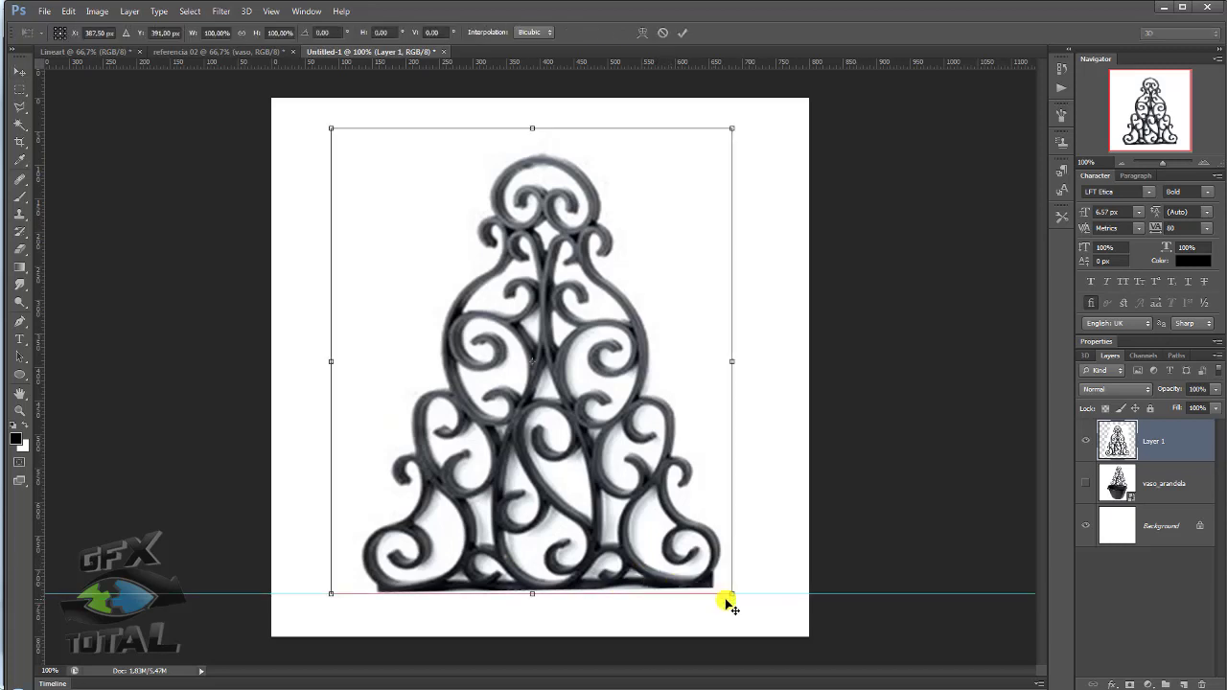
drag(736, 599, 739, 601)
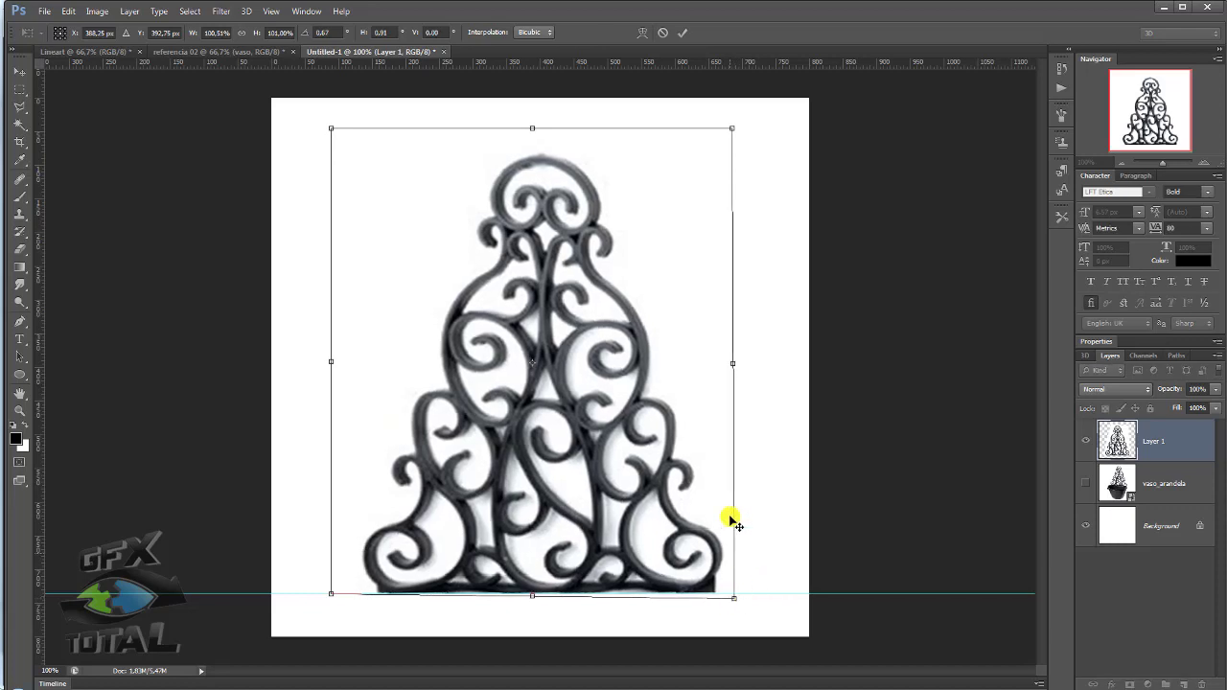
drag(46, 335, 545, 330)
key(Return)
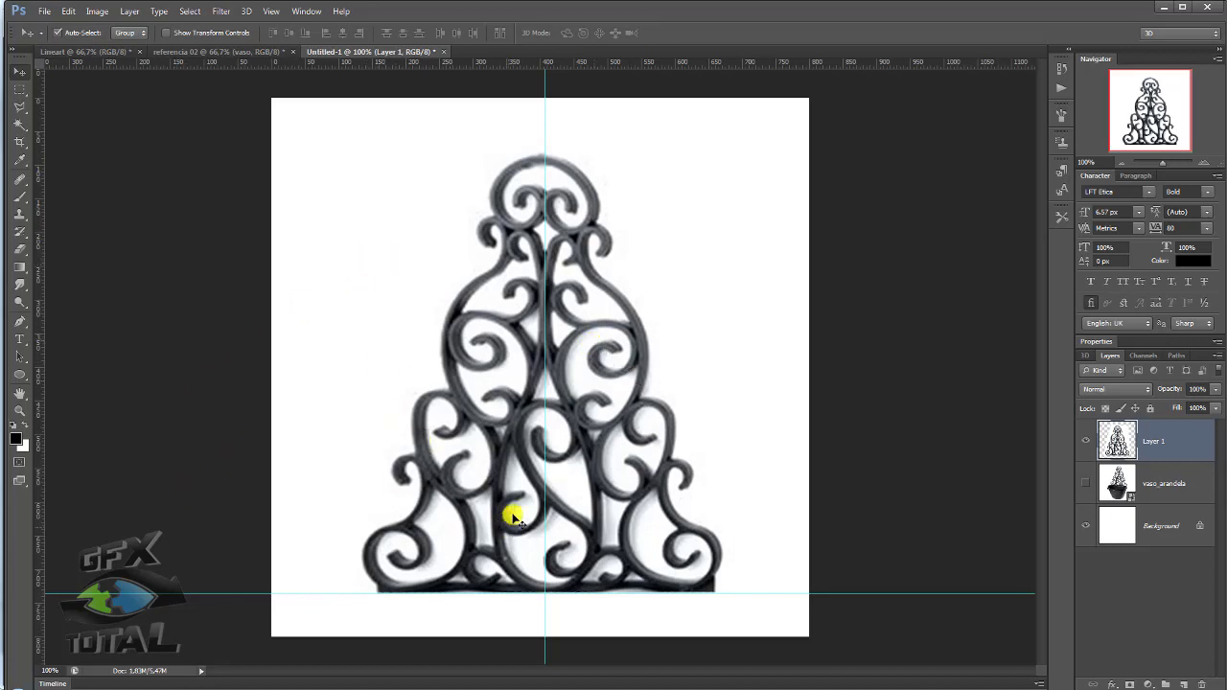
mouse_move(558, 458)
mouse_down()
mouse_move(562, 432)
mouse_move(521, 432)
mouse_move(553, 500)
mouse_up()
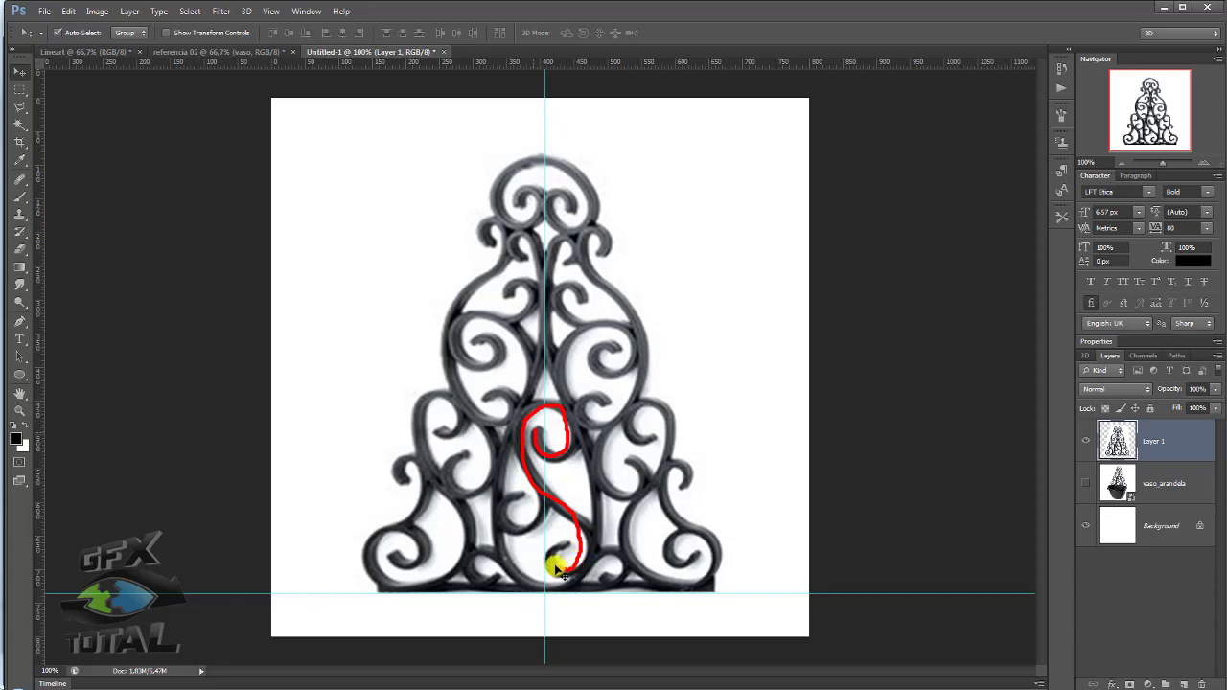
drag(541, 525, 504, 505)
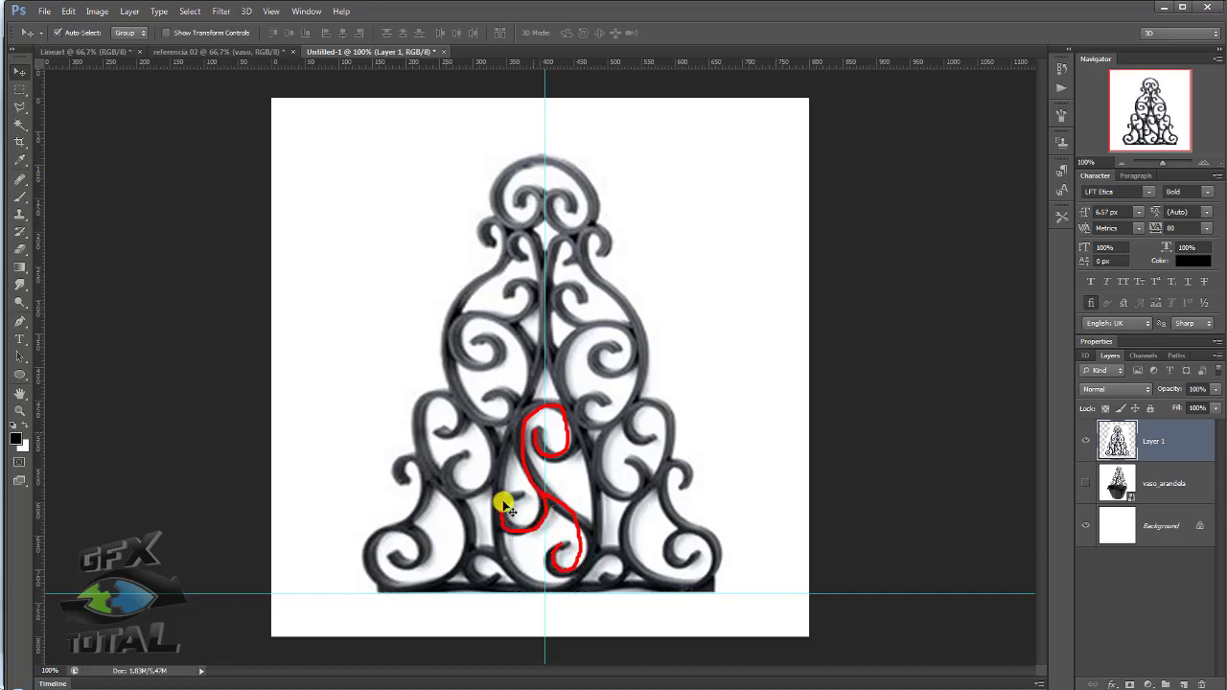
mouse_move(542, 326)
mouse_down()
mouse_move(509, 427)
mouse_move(520, 575)
mouse_move(581, 540)
mouse_move(591, 466)
mouse_move(542, 347)
mouse_up()
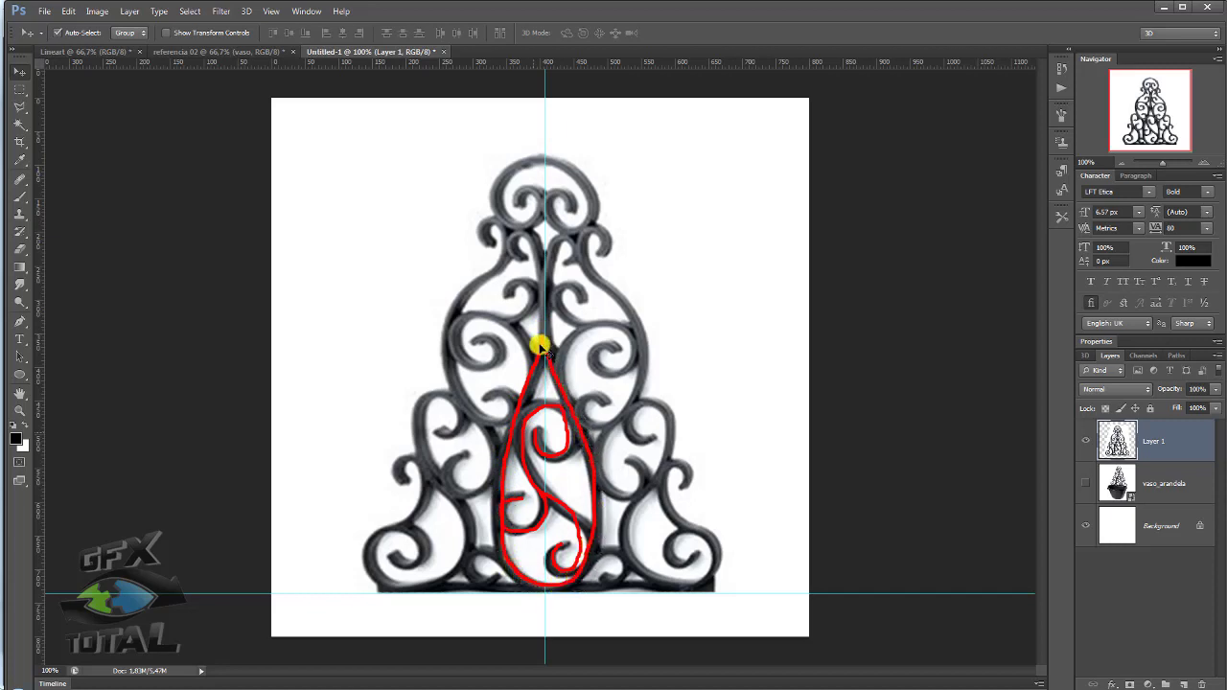
key(Escape)
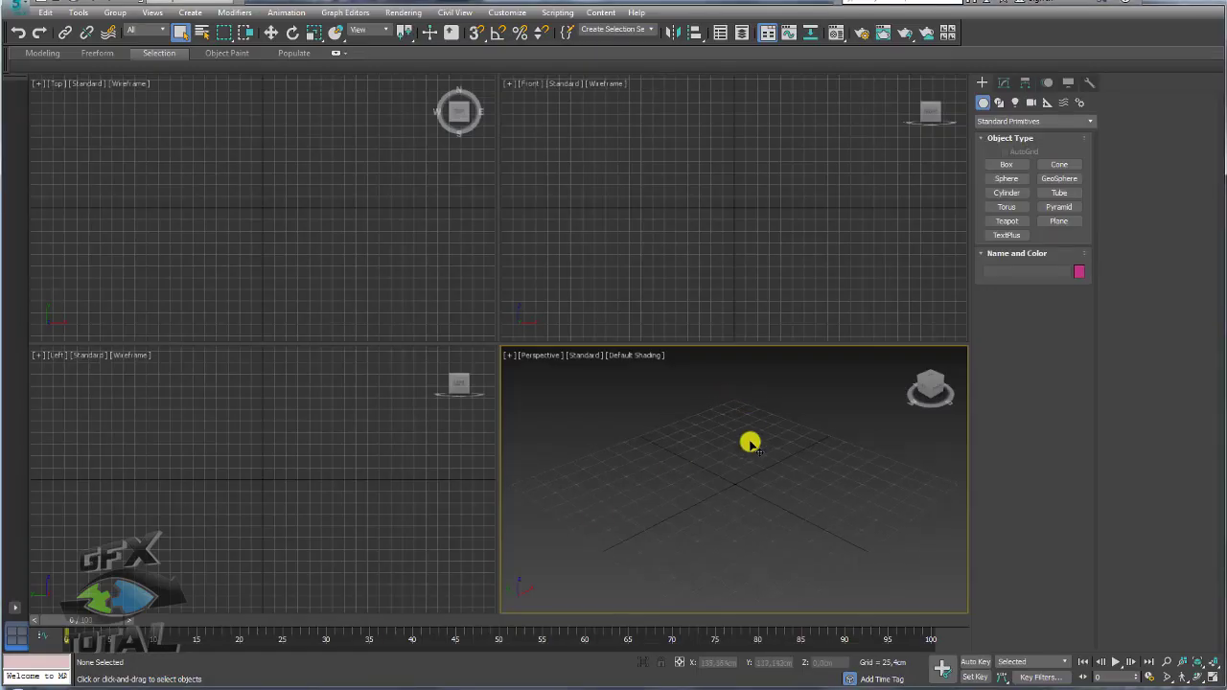
Draw a Plane in the Front viewport and reduce its width segments
click(810, 234)
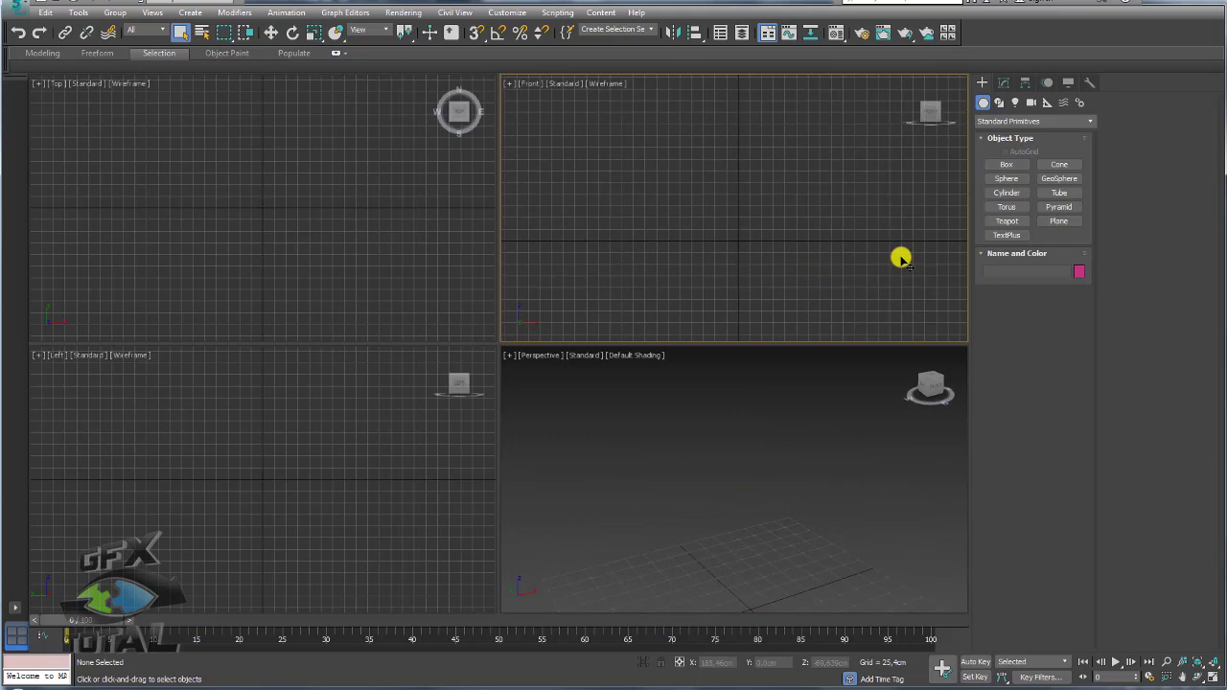
click(1058, 221)
drag(737, 173, 764, 217)
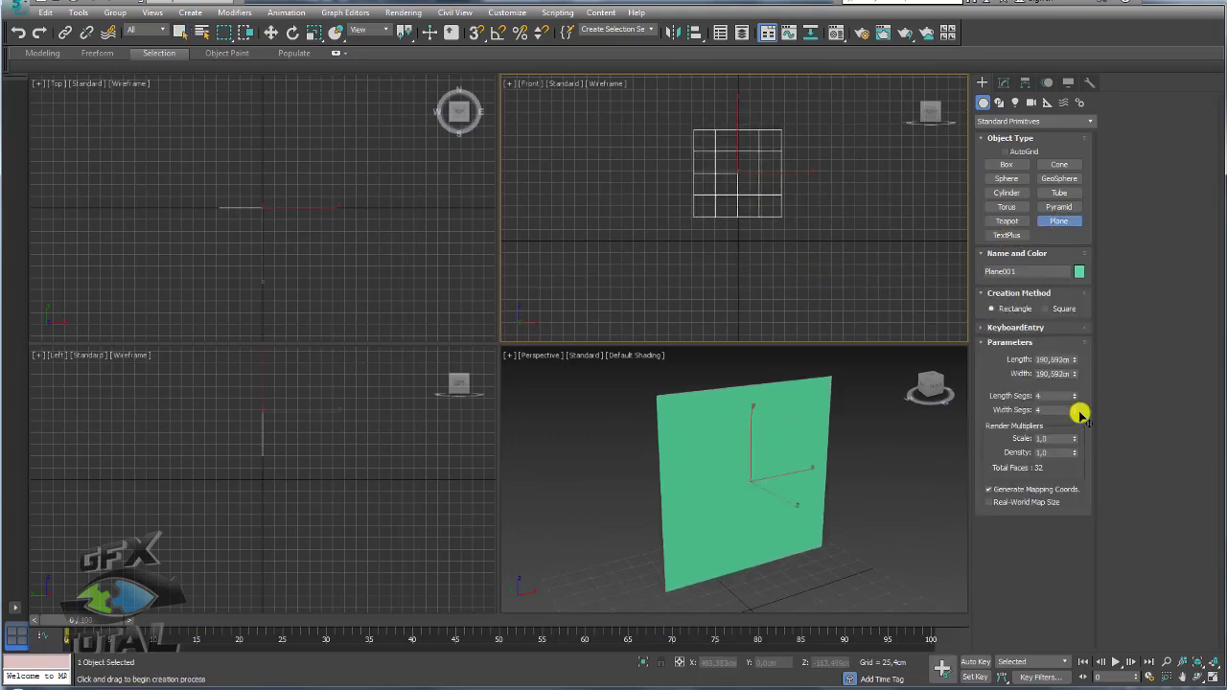
drag(1075, 411, 1076, 427)
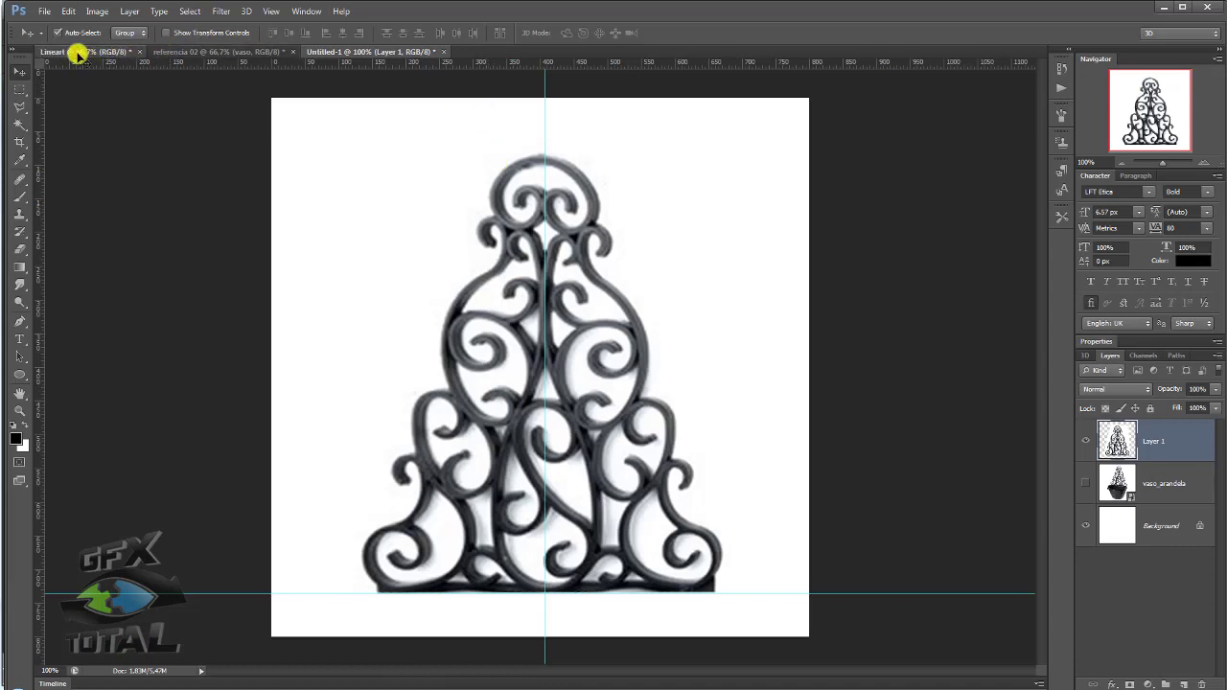
Hide Shape 1 copy, save the outline as Lineart.jpg, and drag it into 3ds Max
click(78, 53)
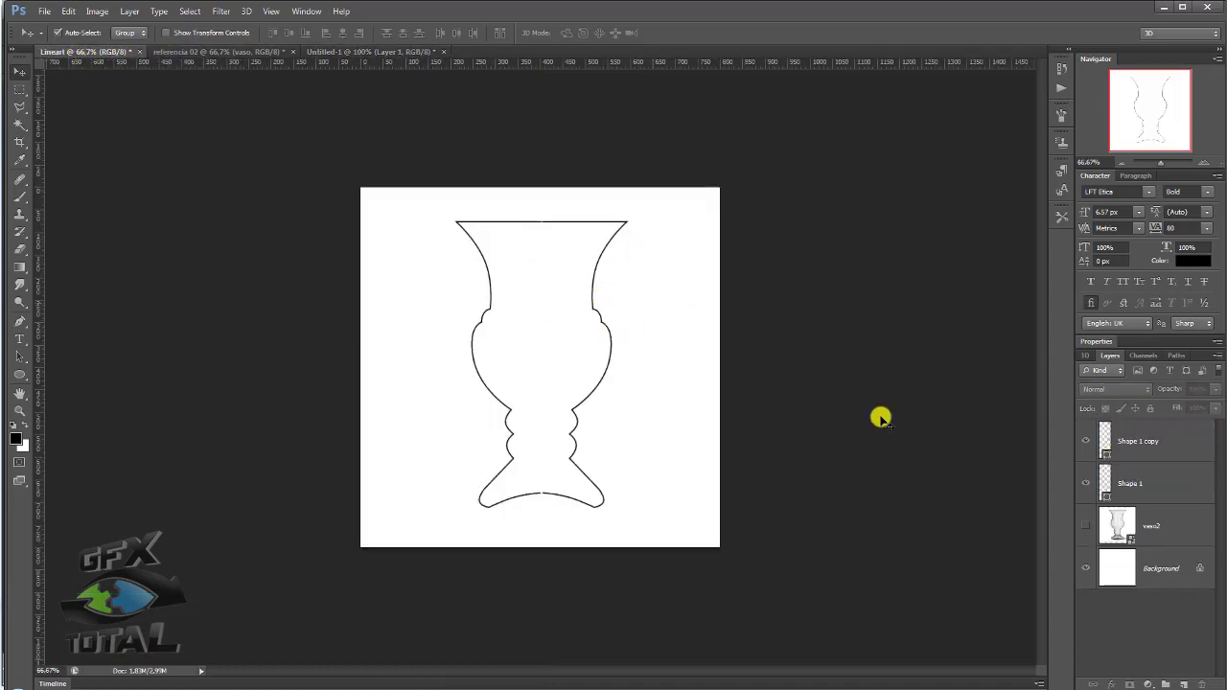
click(1085, 440)
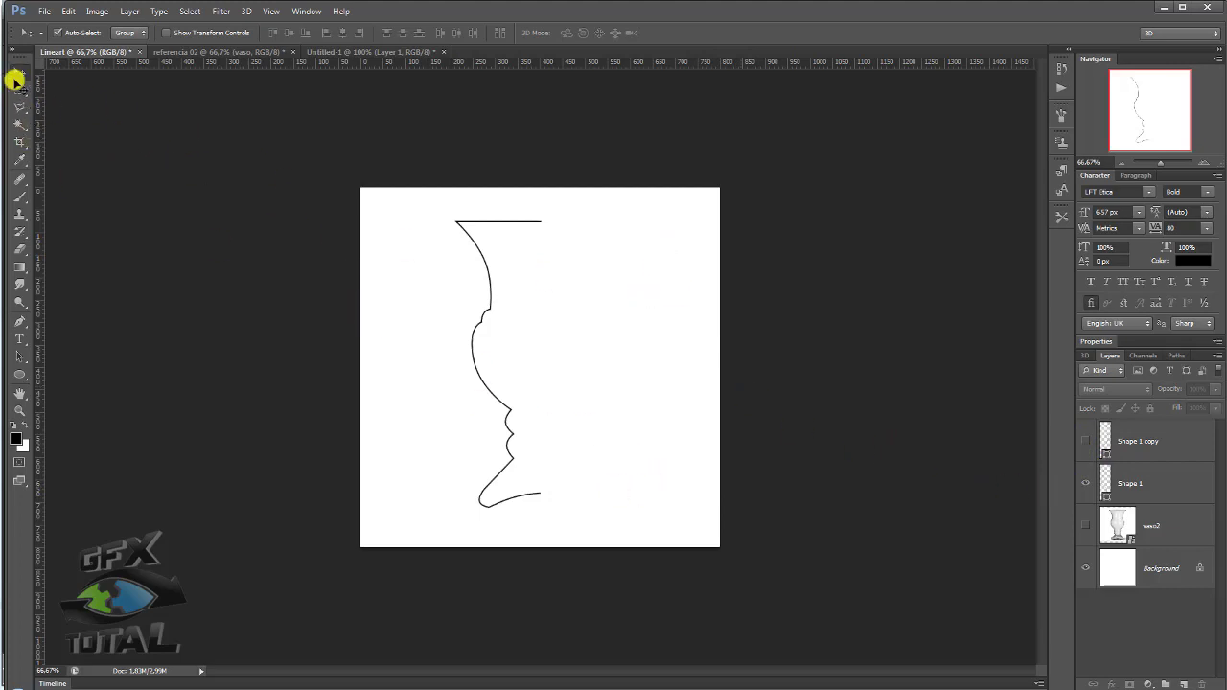
key(ctrl+s)
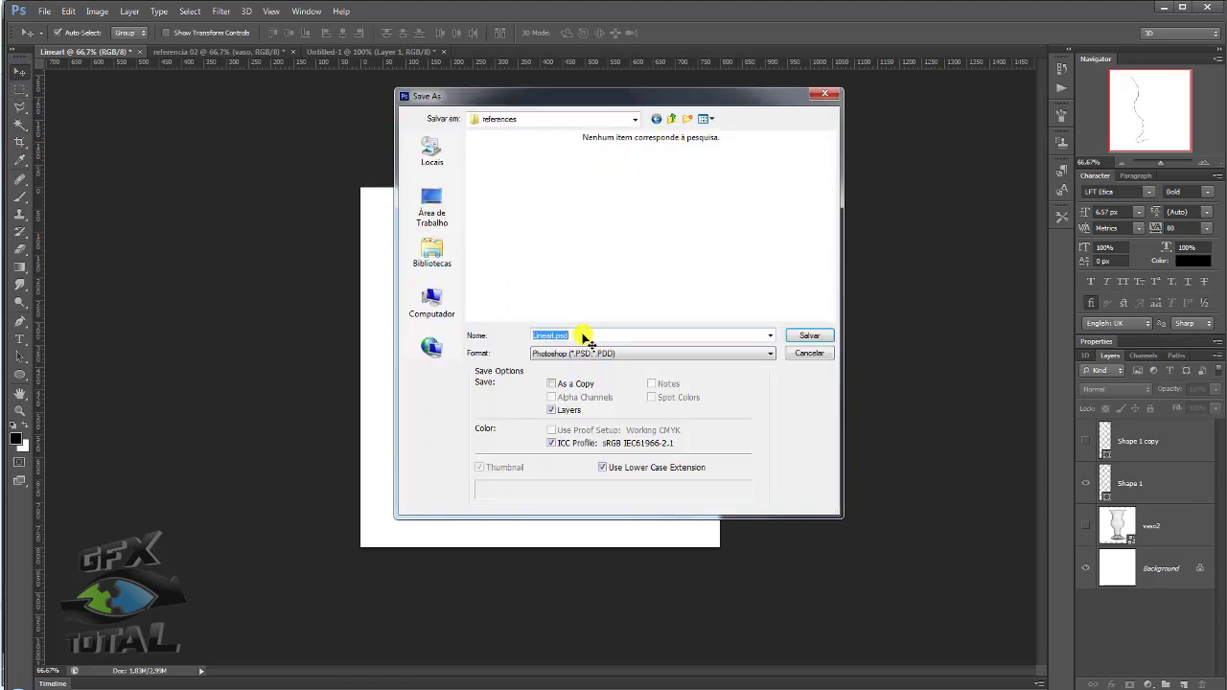
click(610, 354)
click(566, 436)
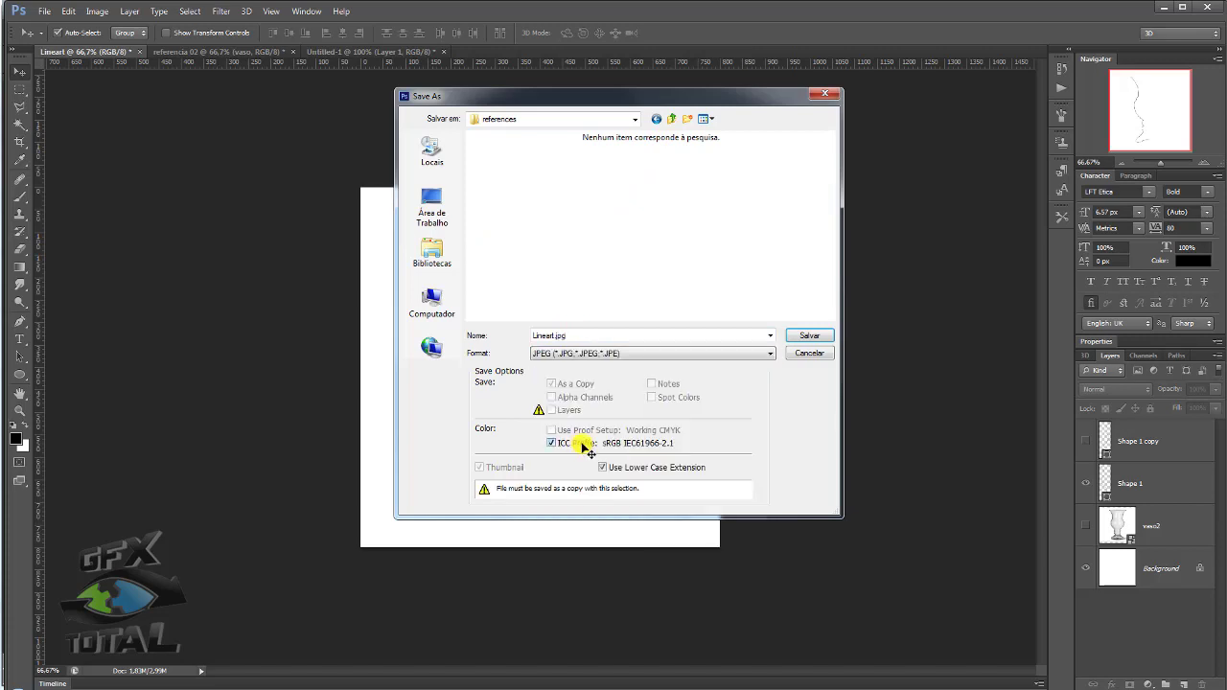
key(Return)
key(Return)
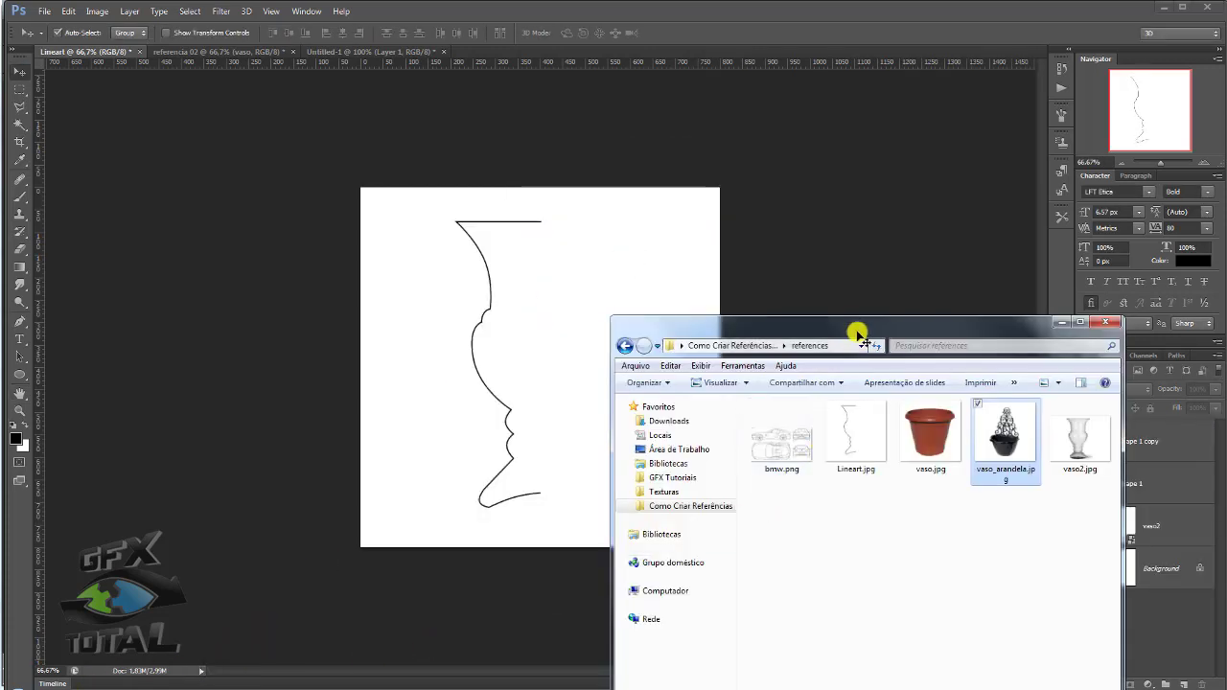
drag(853, 326, 326, 117)
mouse_move(325, 222)
mouse_down()
mouse_move(272, 662)
mouse_move(735, 460)
mouse_move(762, 464)
mouse_up()
Move the Lineart reference plane up along Y to about 146.6 cm
alt+middle_drag(802, 496, 795, 509)
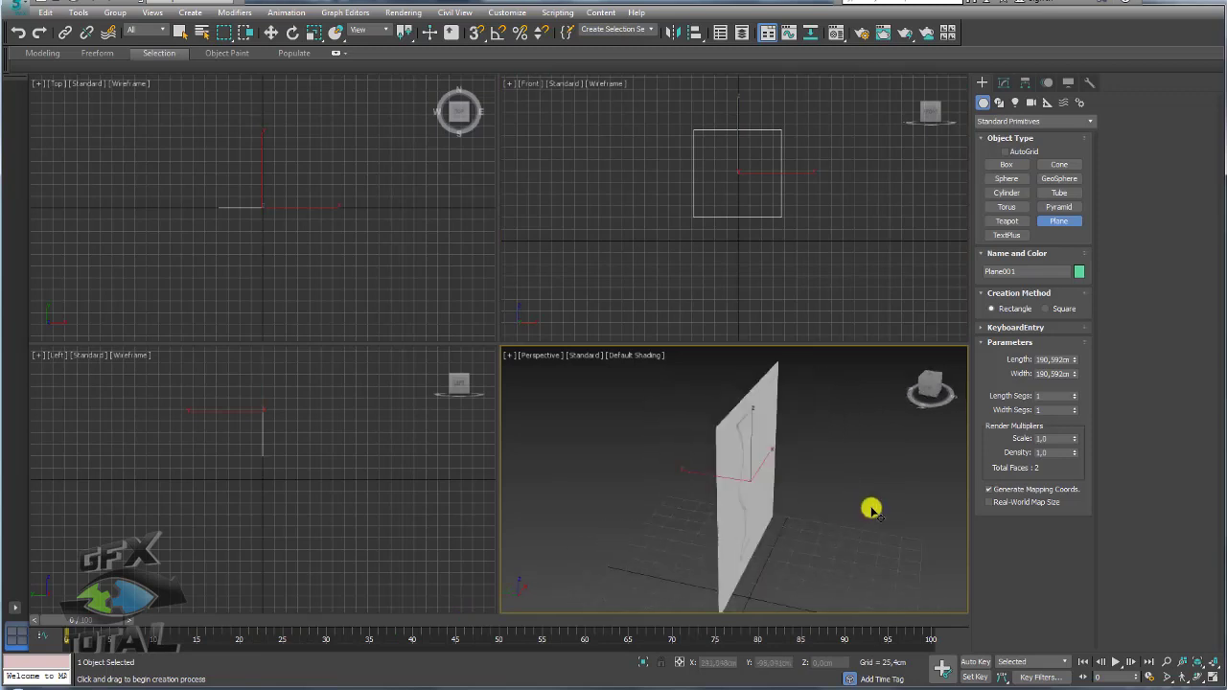
key(w)
drag(719, 491, 561, 460)
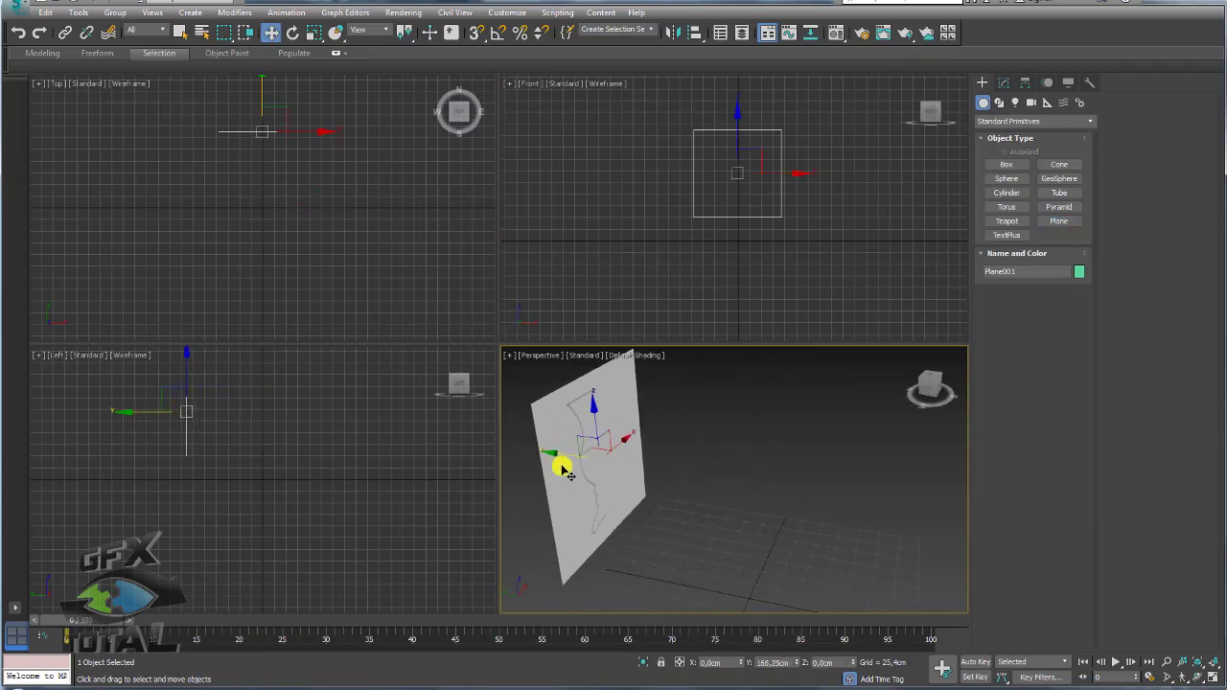
Show the half-vase outline in a maximized Front view with the grid hidden, centred on screen
alt+middle_drag(575, 465, 742, 518)
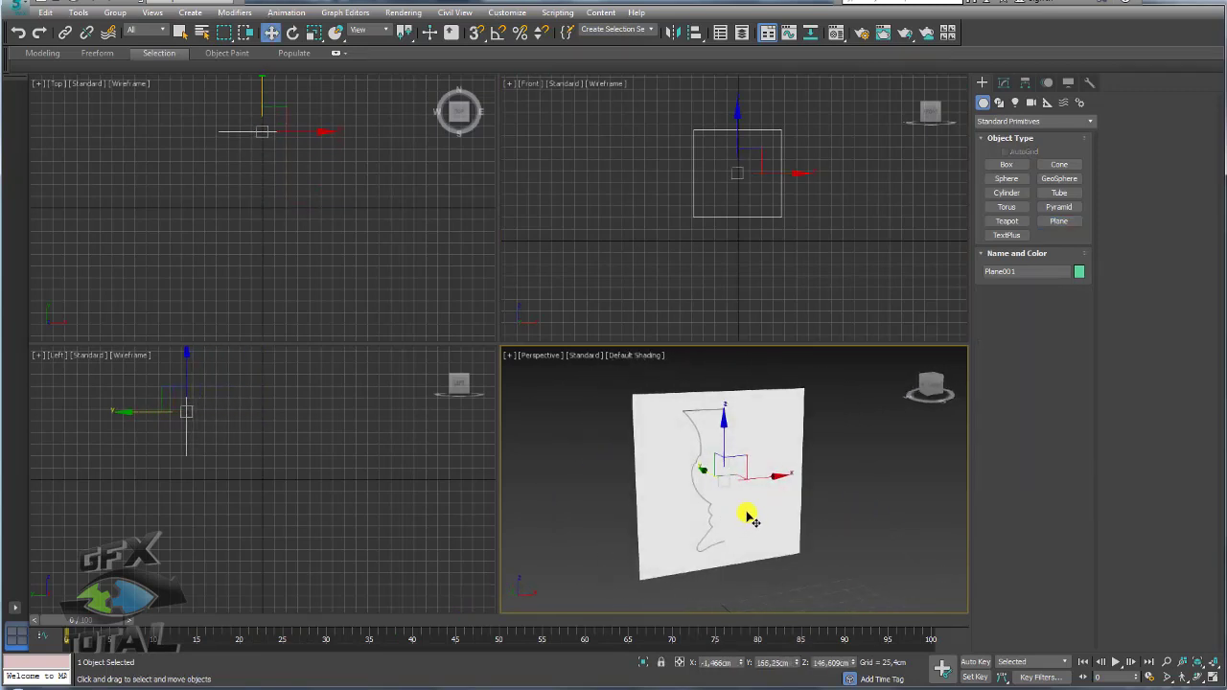
key(f)
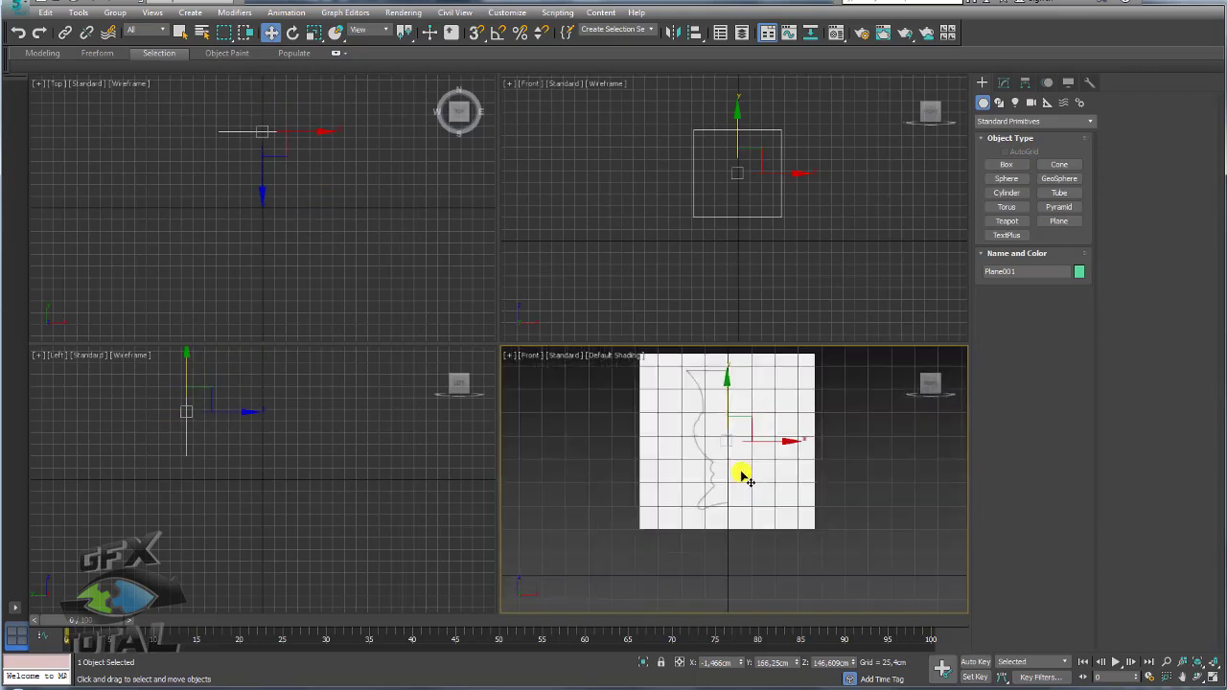
key(g)
scroll(757, 522, up, 2)
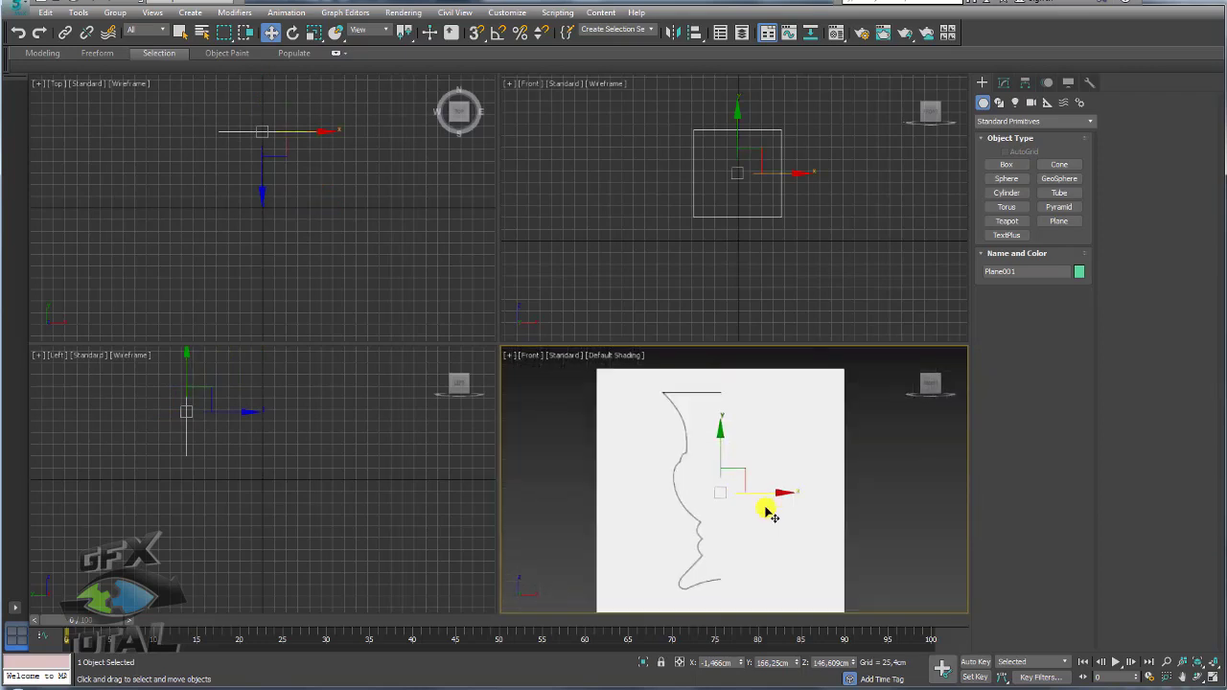
click(1213, 676)
middle_drag(471, 230, 561, 201)
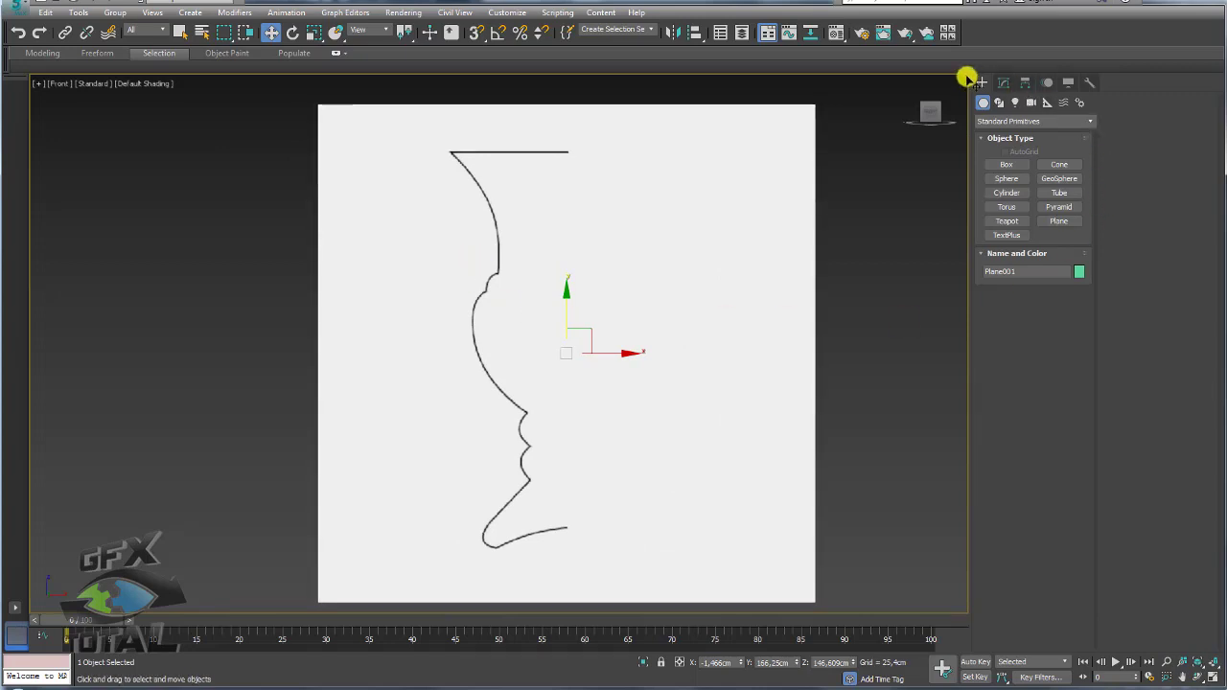
Start a Line spline at the outline's top corner, adding neck-curve and shoulder-step vertices
click(998, 102)
click(1007, 174)
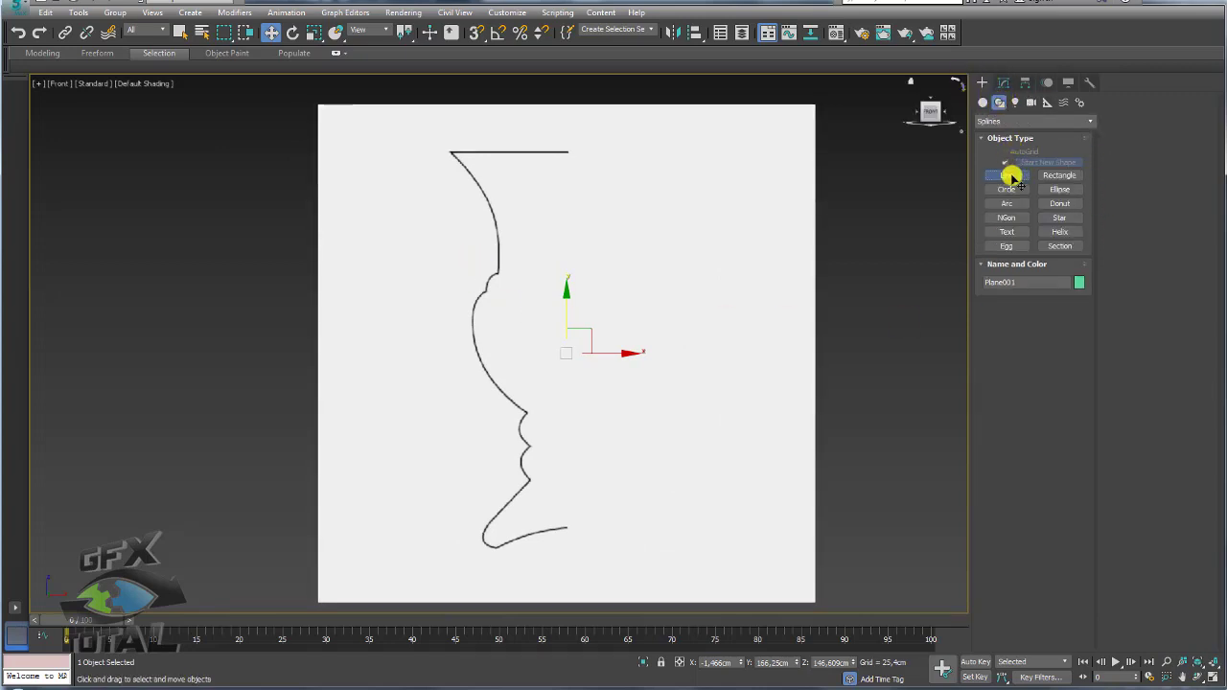
scroll(415, 185, up, 3)
click(490, 119)
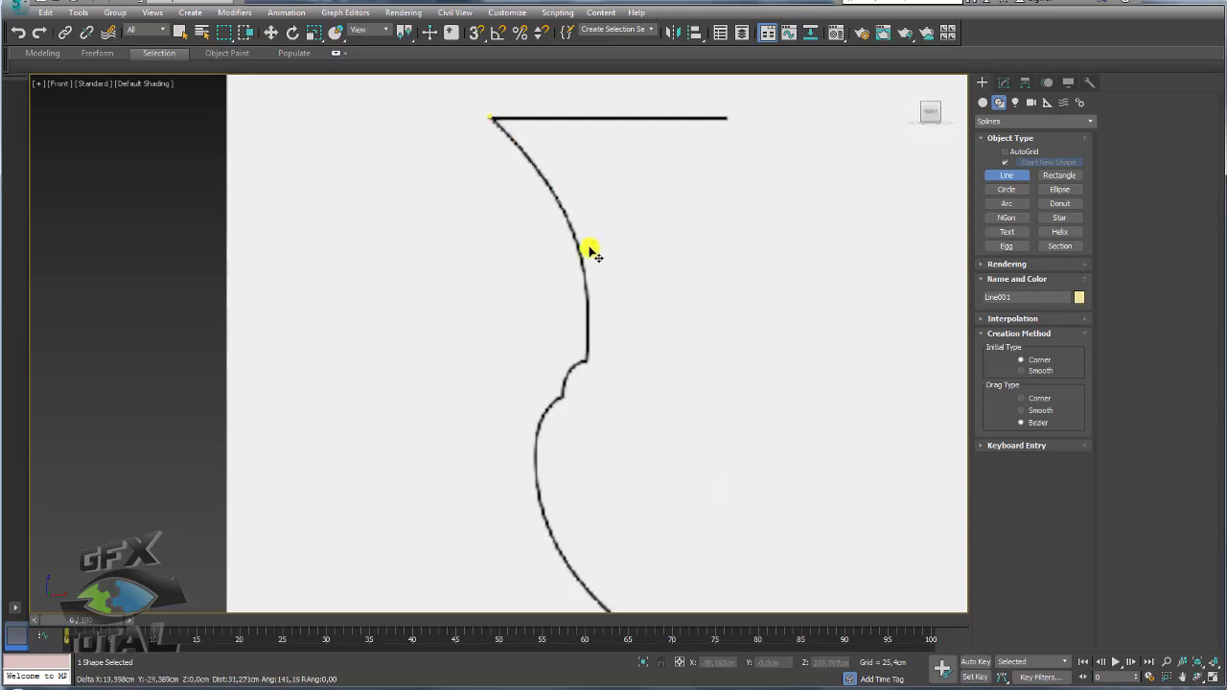
click(579, 253)
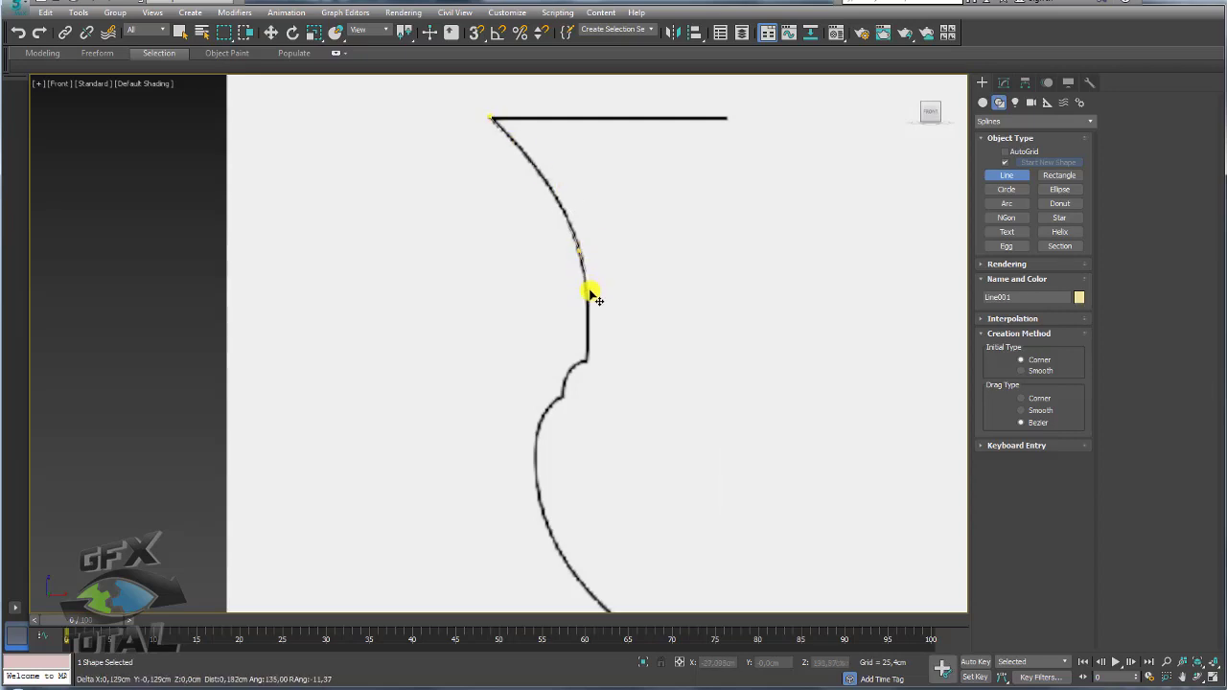
key(F3)
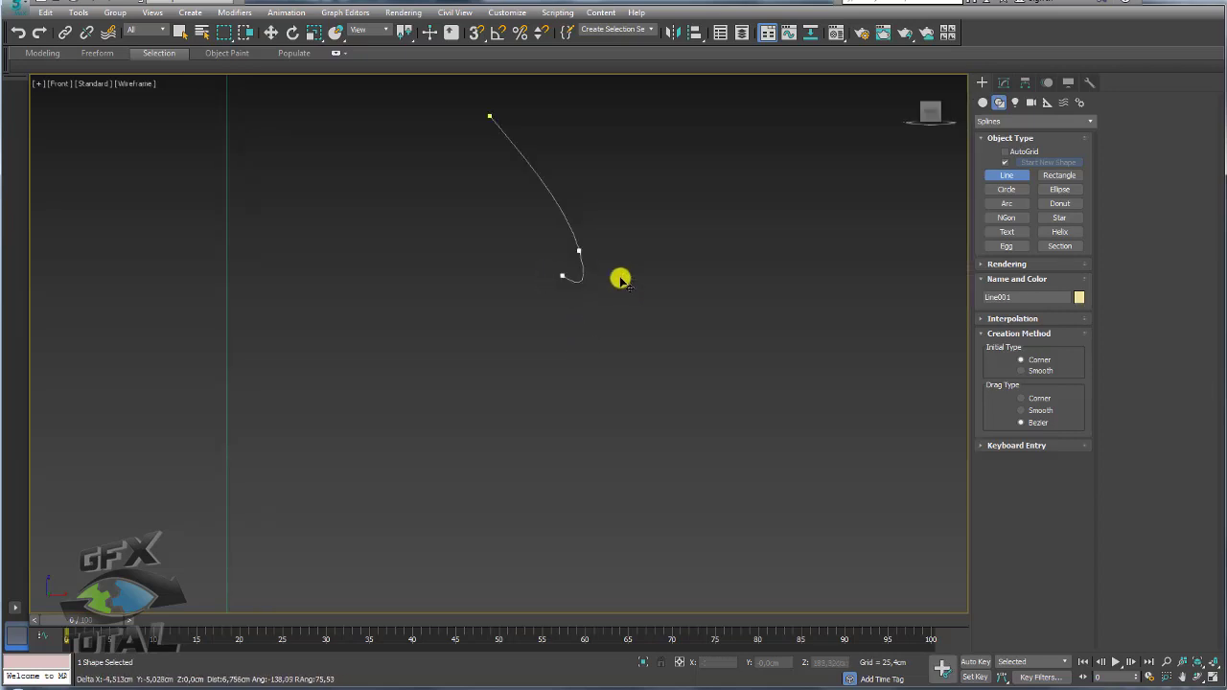
key(F3)
click(586, 360)
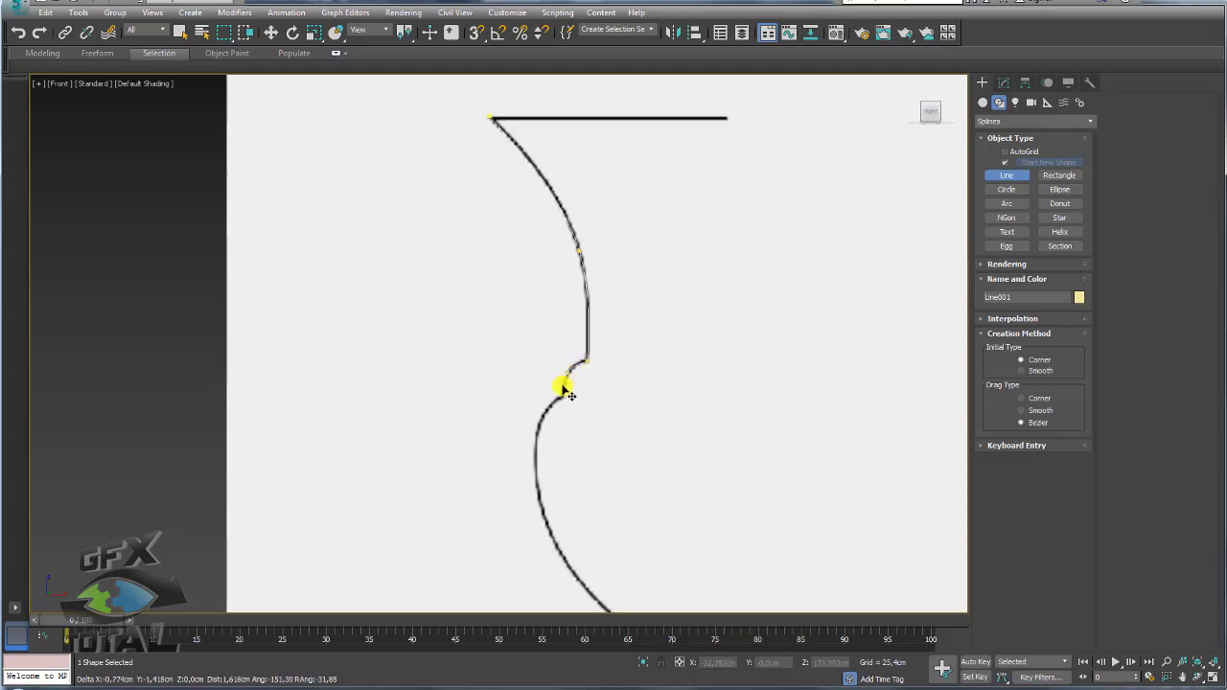
Continue Line001 down to the base's lower and bottom bends, finish it, and zoom out
mouse_move(553, 431)
middle_down()
mouse_move(496, 329)
mouse_move(434, 259)
middle_up()
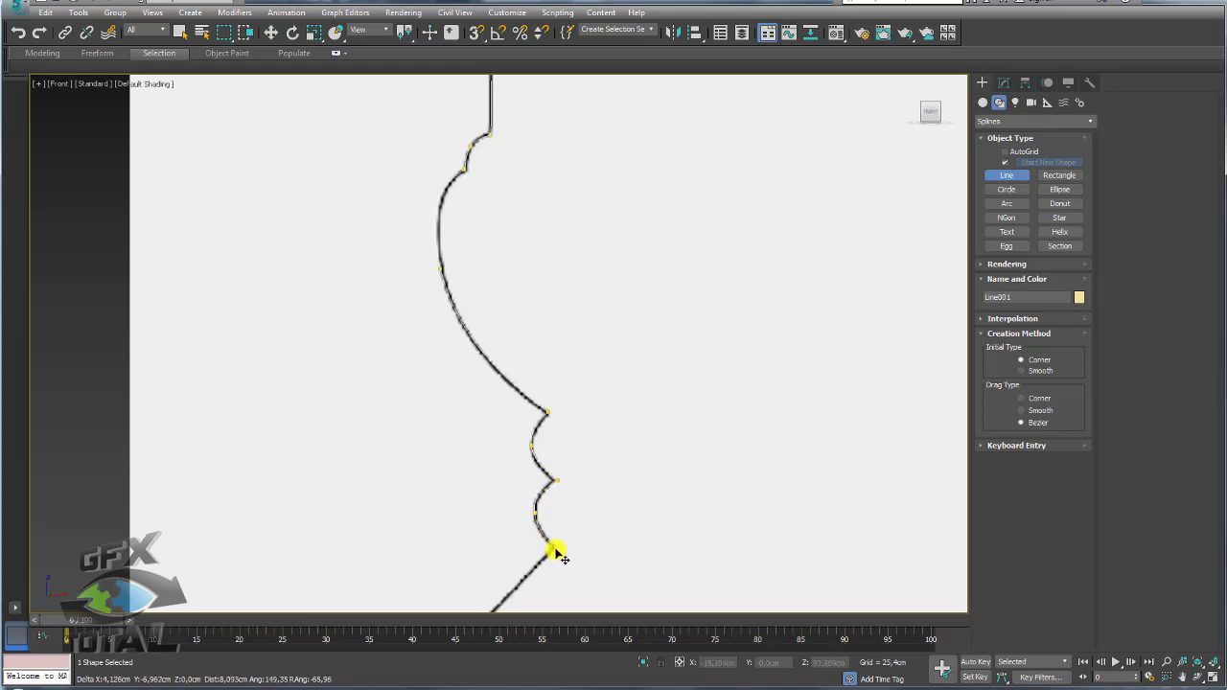
middle_drag(556, 553, 601, 239)
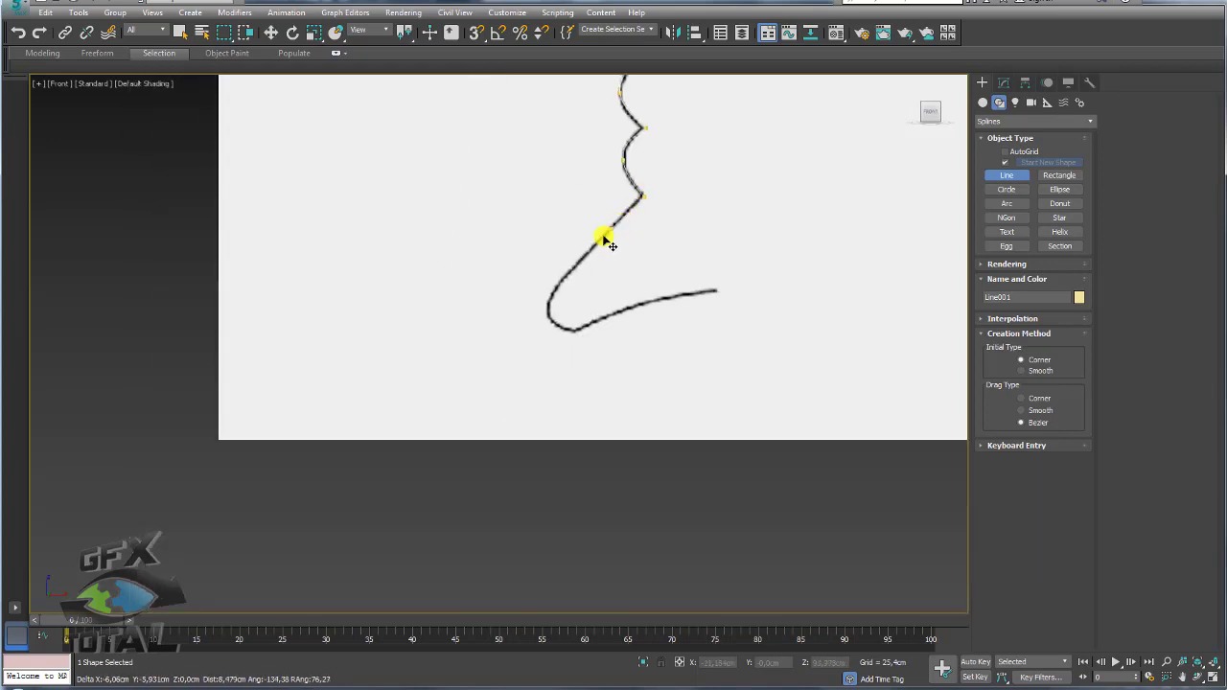
click(556, 290)
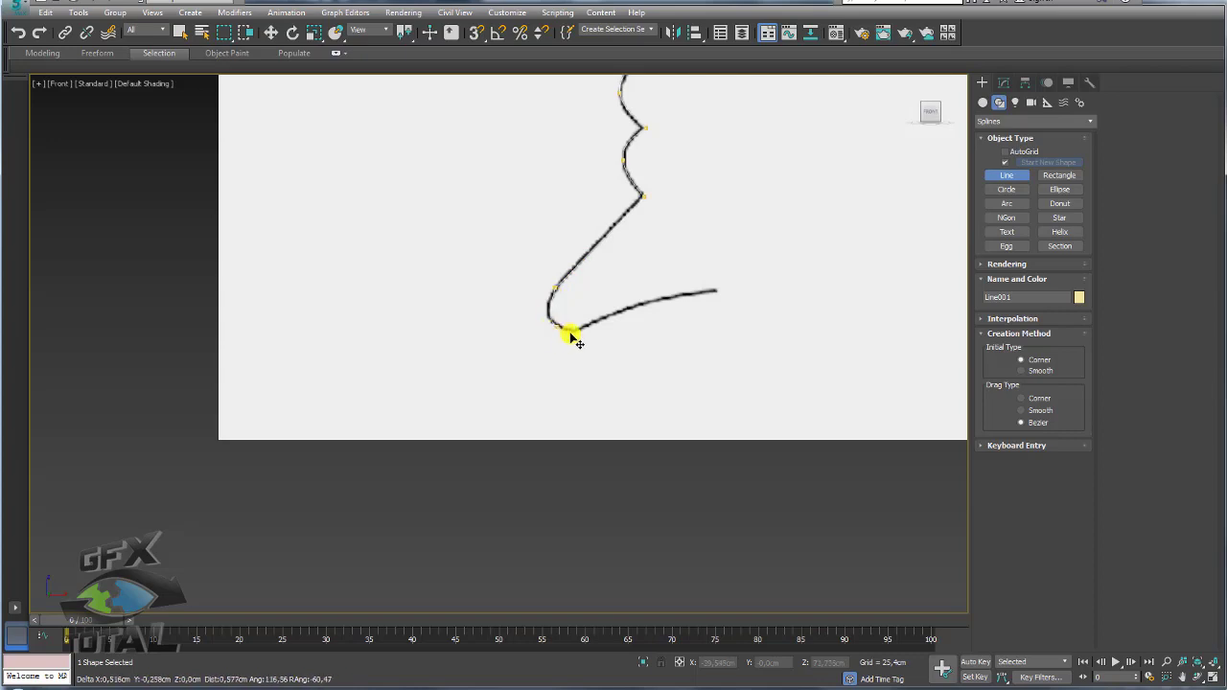
click(572, 333)
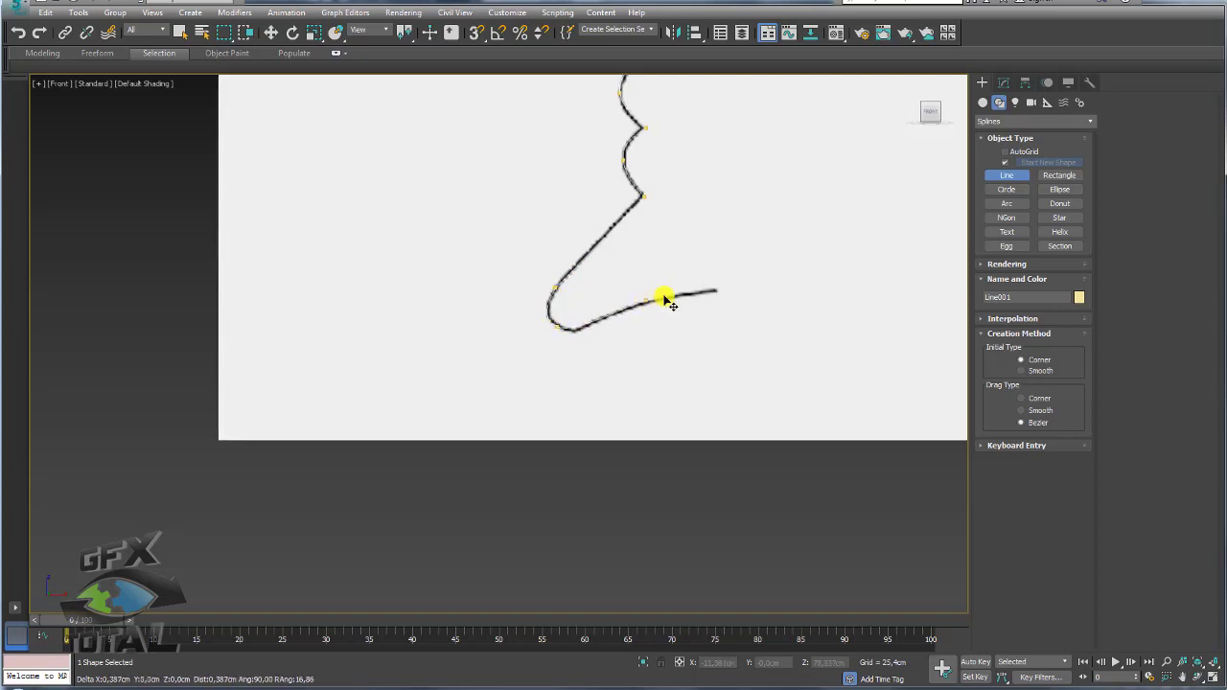
right_click(718, 293)
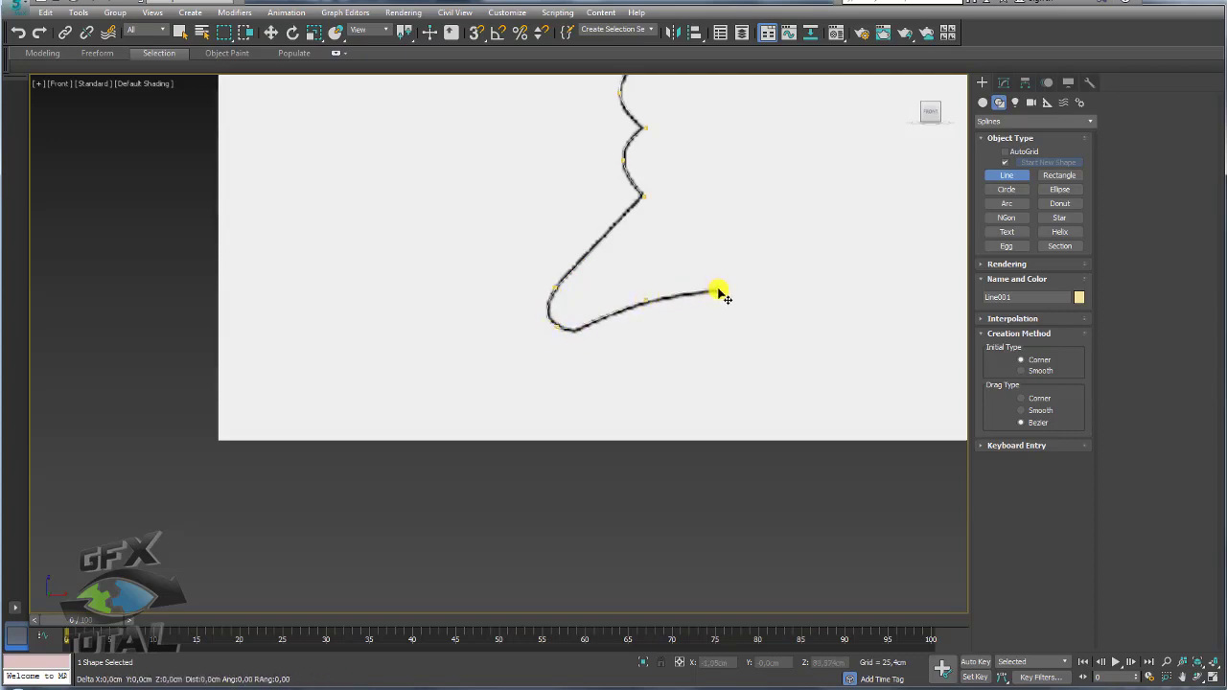
scroll(754, 252, down, 3)
mouse_move(754, 253)
middle_down()
mouse_move(630, 355)
mouse_move(509, 355)
middle_up()
key(F3)
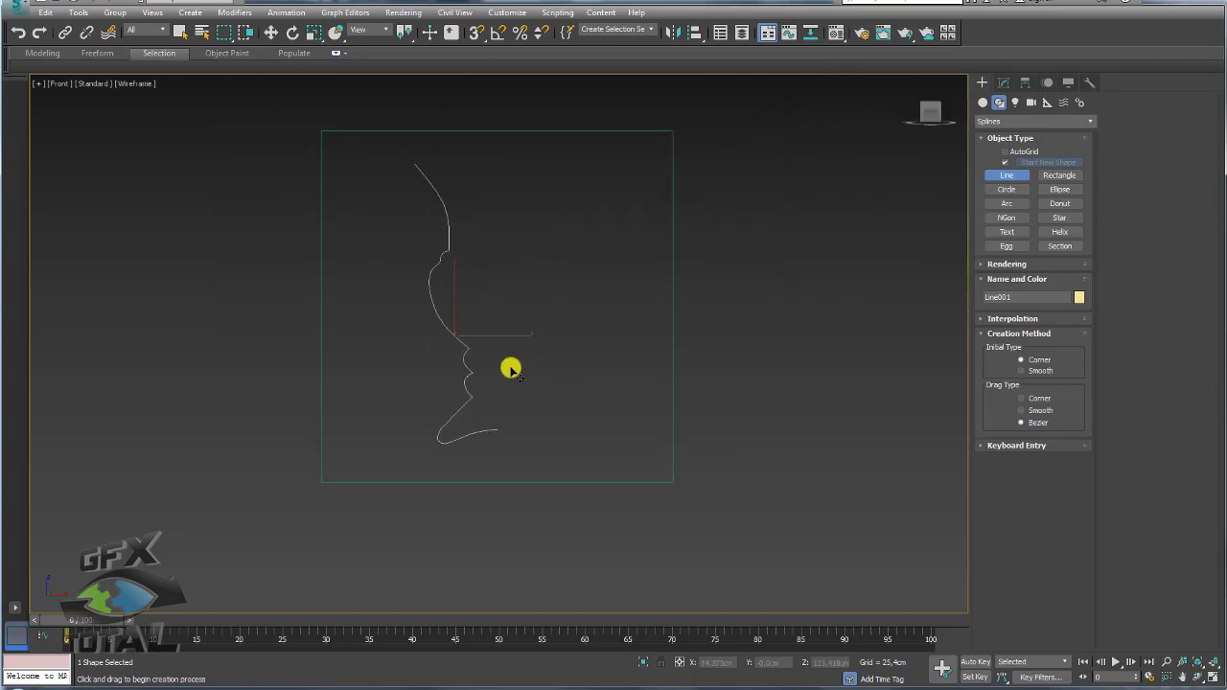
Move Line001 to the right of the reference plane and show its Modify panel settings
key(w)
key(F3)
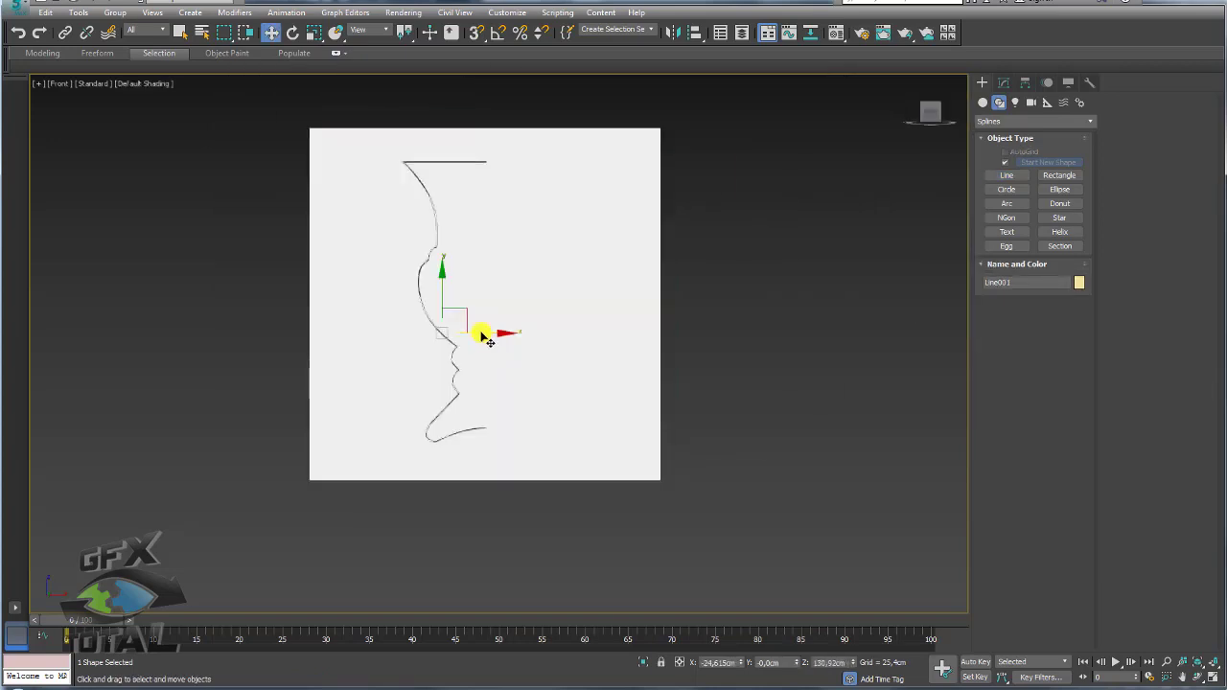
drag(487, 337, 800, 337)
middle_drag(801, 337, 698, 338)
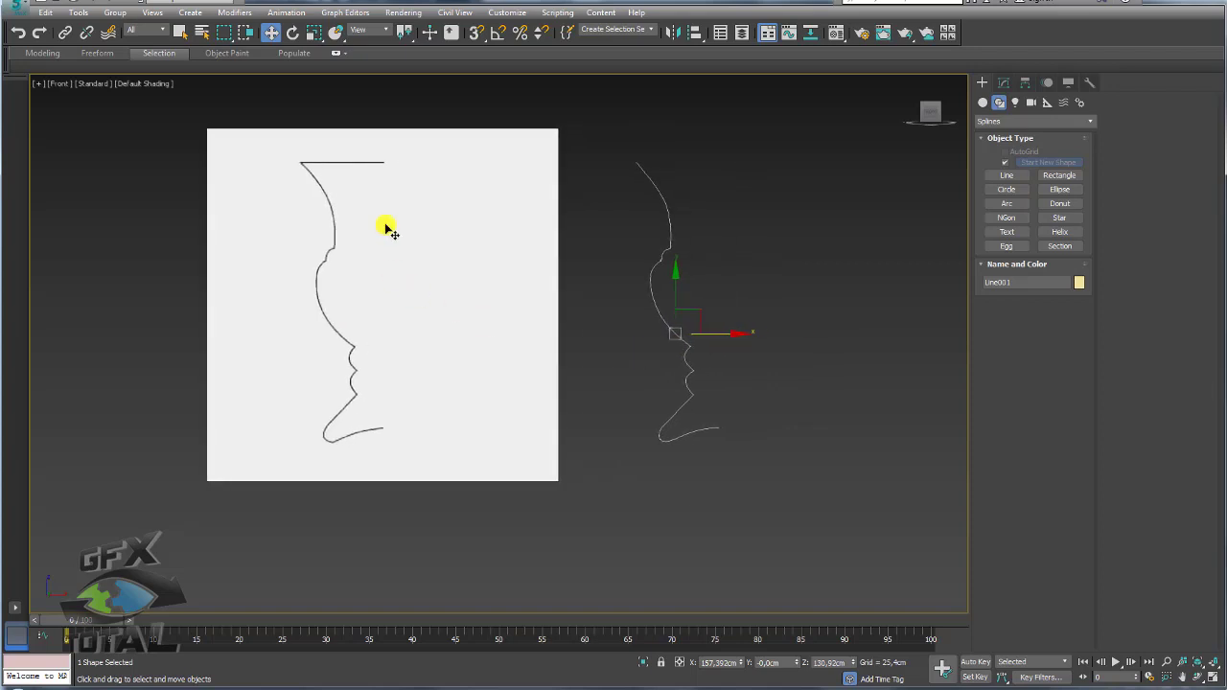
drag(633, 327, 405, 276)
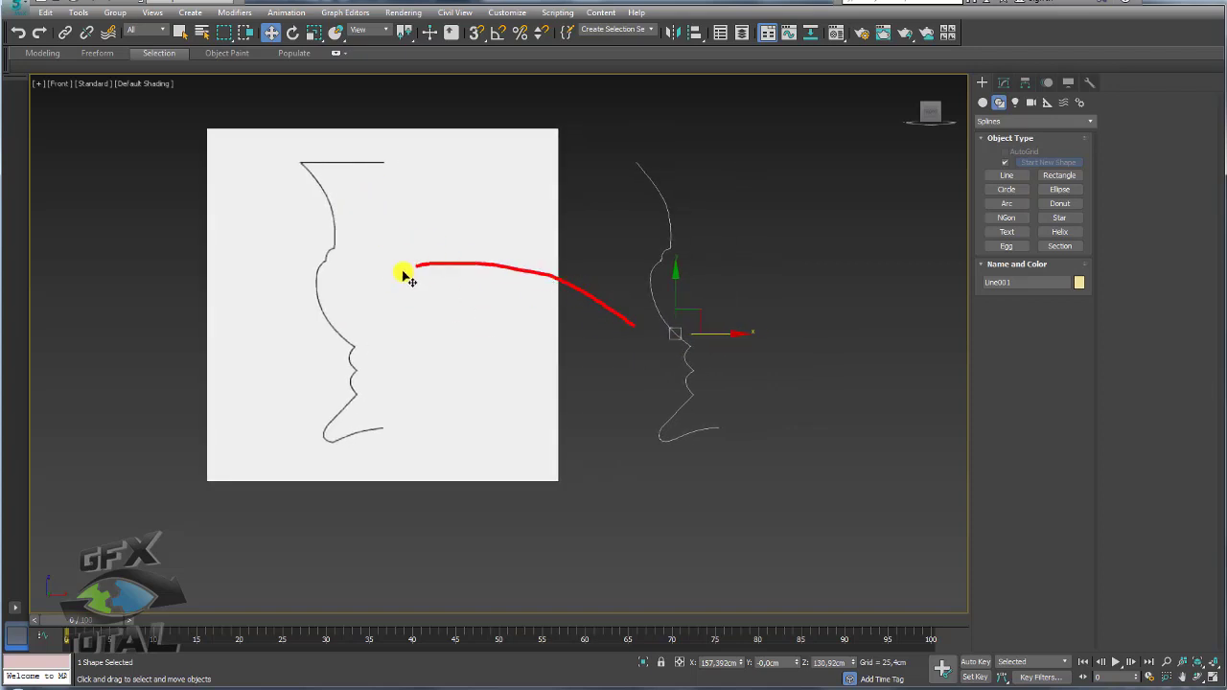
middle_drag(730, 305, 561, 315)
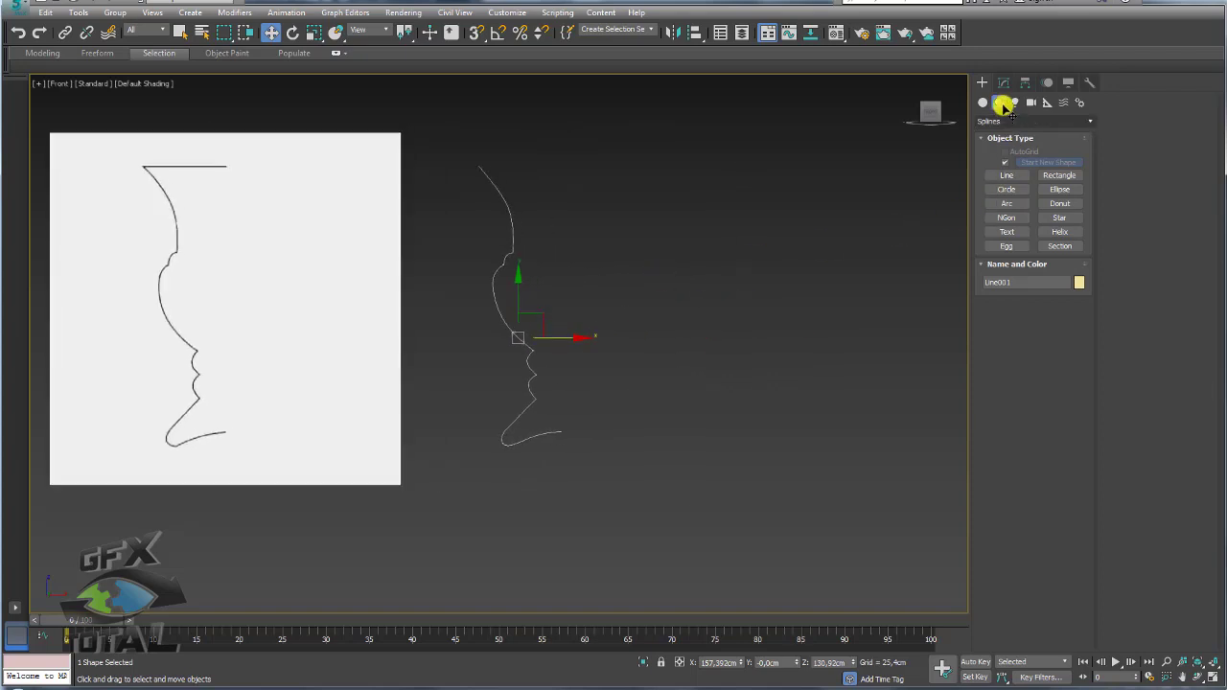
click(1003, 83)
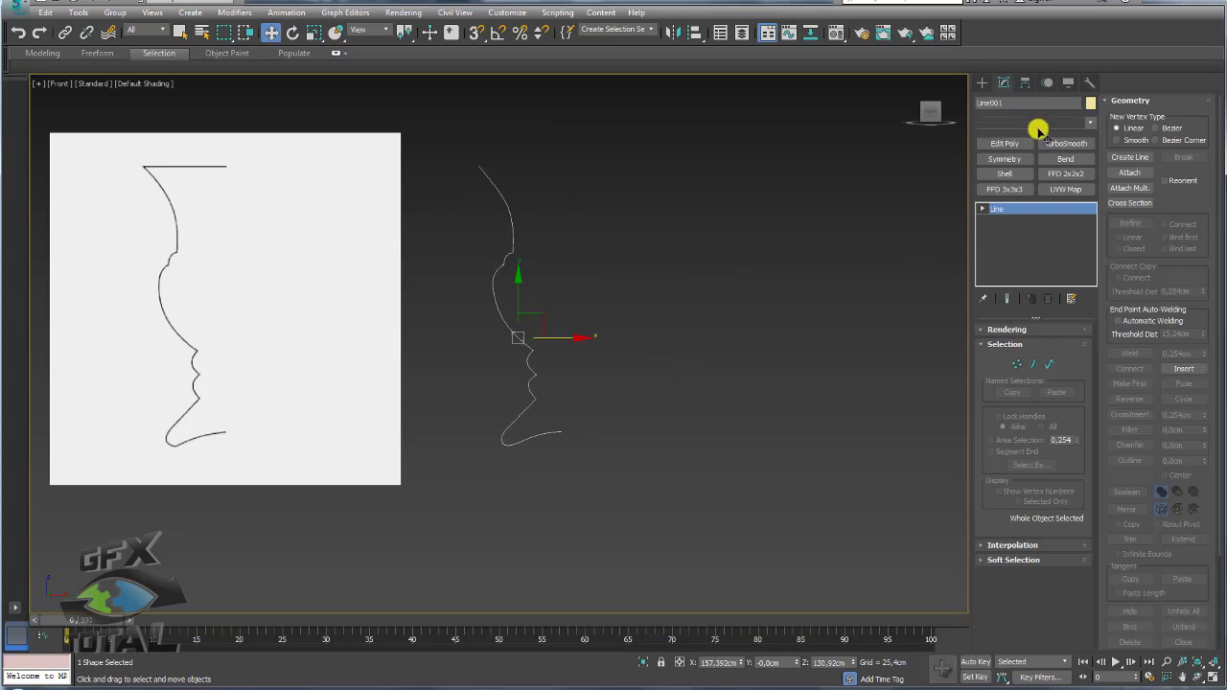
Apply a Lathe modifier to Line001 to revolve it into a vase
click(1084, 125)
drag(1090, 144, 1093, 230)
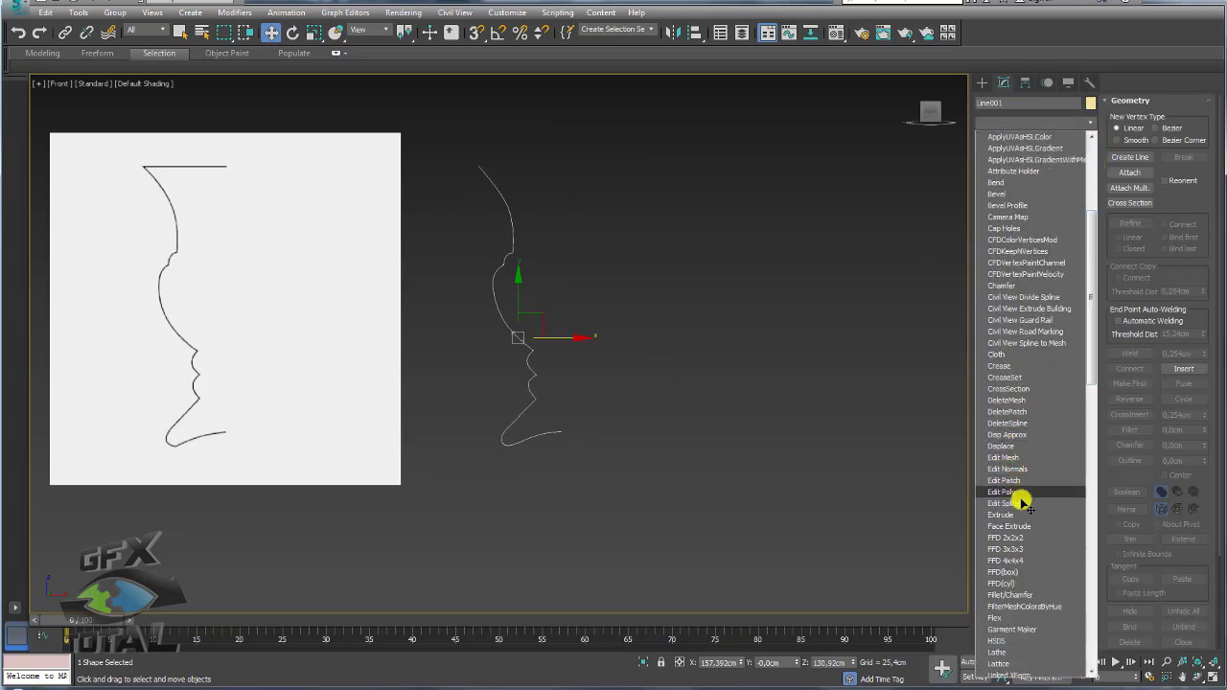
click(1009, 652)
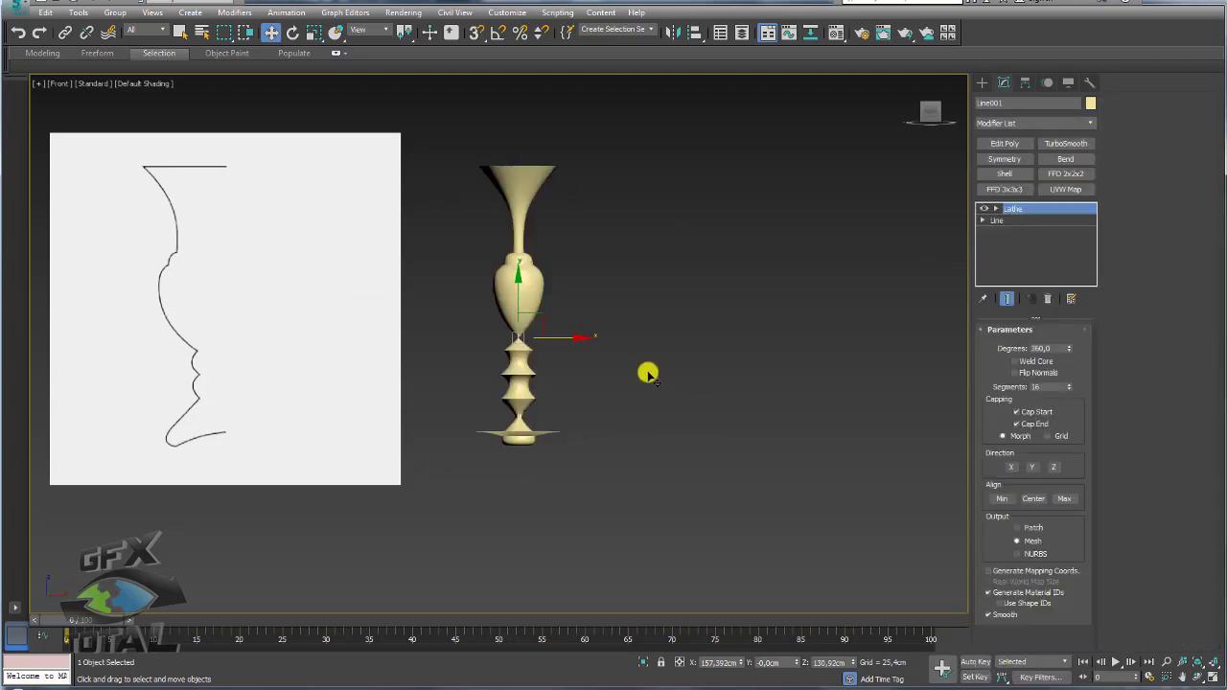
mouse_move(649, 370)
alt+middle_down()
mouse_move(603, 389)
mouse_move(728, 456)
mouse_move(748, 487)
alt+middle_up()
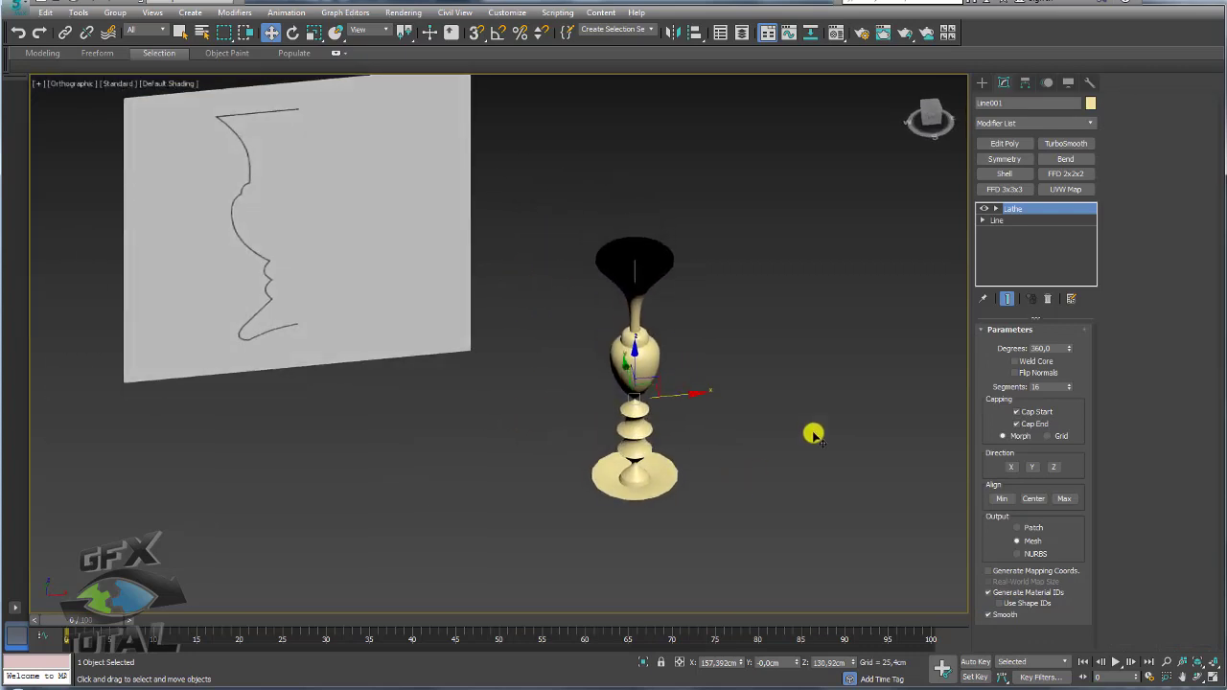
Select the Lathe axis and align it to Max so the vase matches the outline
click(996, 208)
click(1016, 220)
mouse_move(680, 393)
mouse_down()
mouse_move(697, 394)
mouse_move(684, 396)
mouse_up()
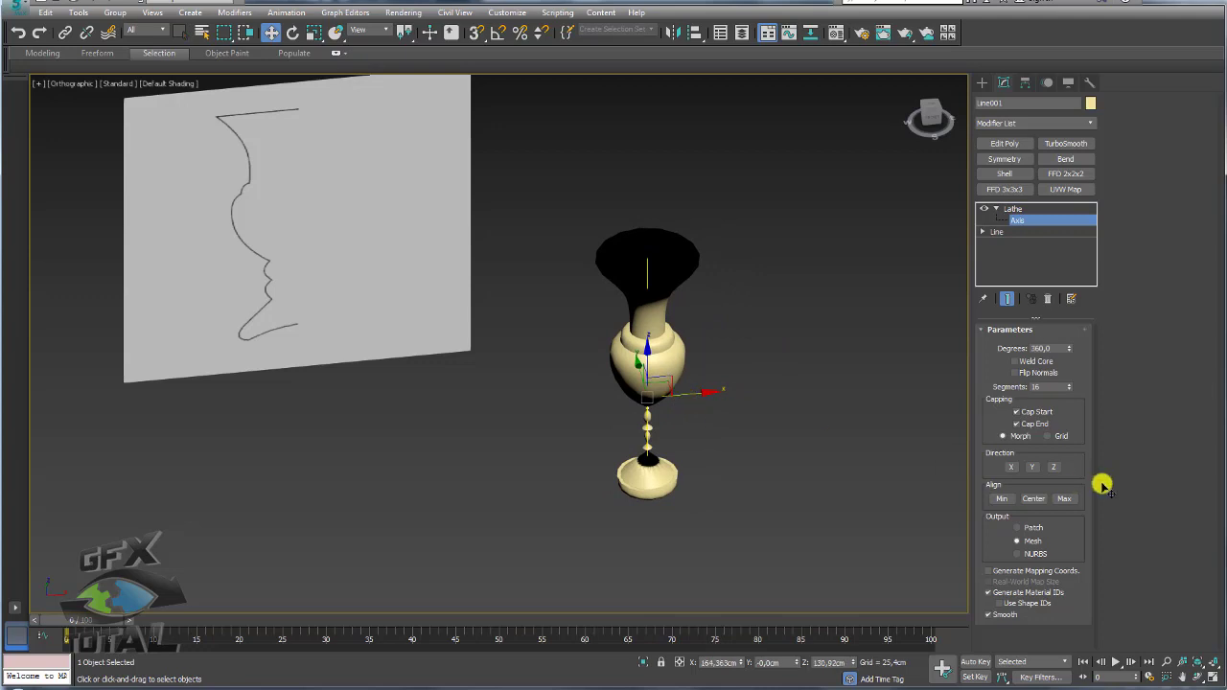
click(1064, 498)
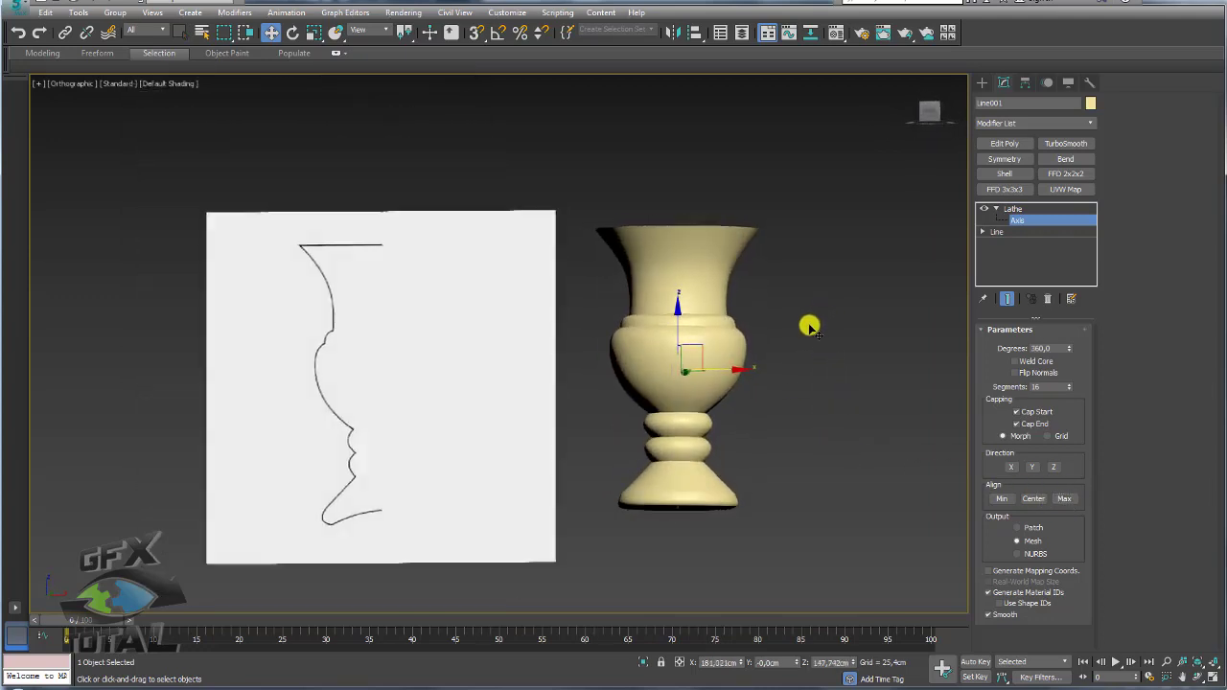
Raise the Lathe segments from 16 to 64, check the mesh, then add a Shell modifier
key(F4)
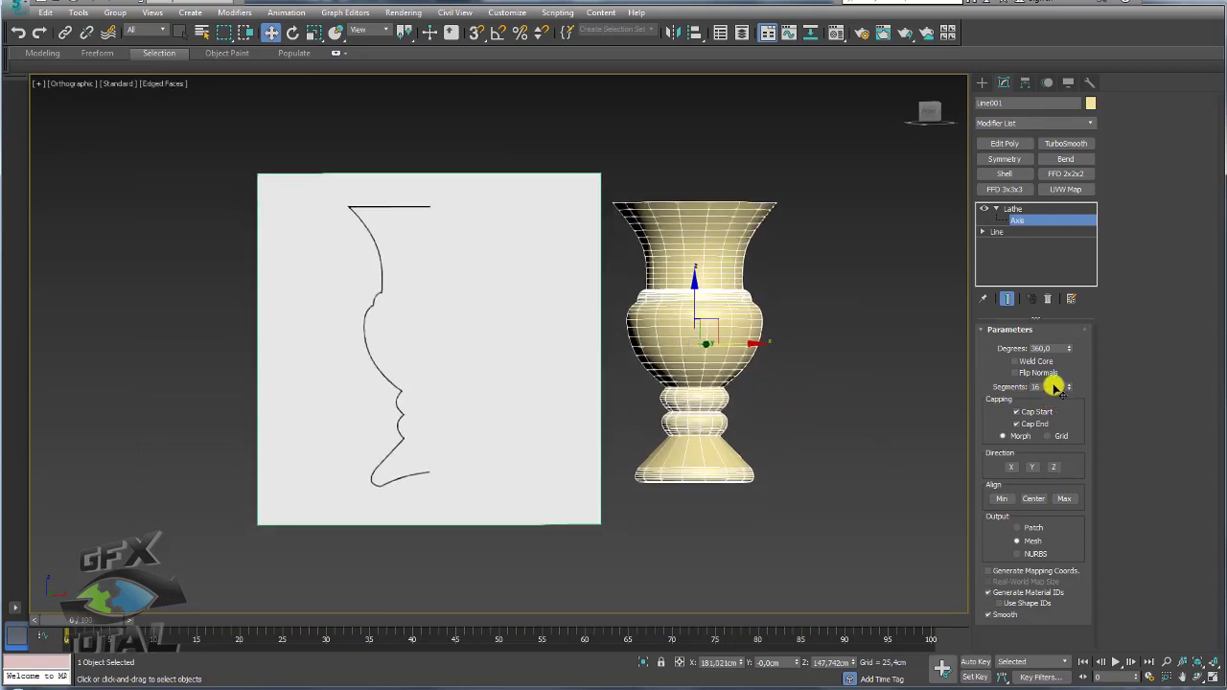
drag(1055, 386, 1001, 381)
key(Return)
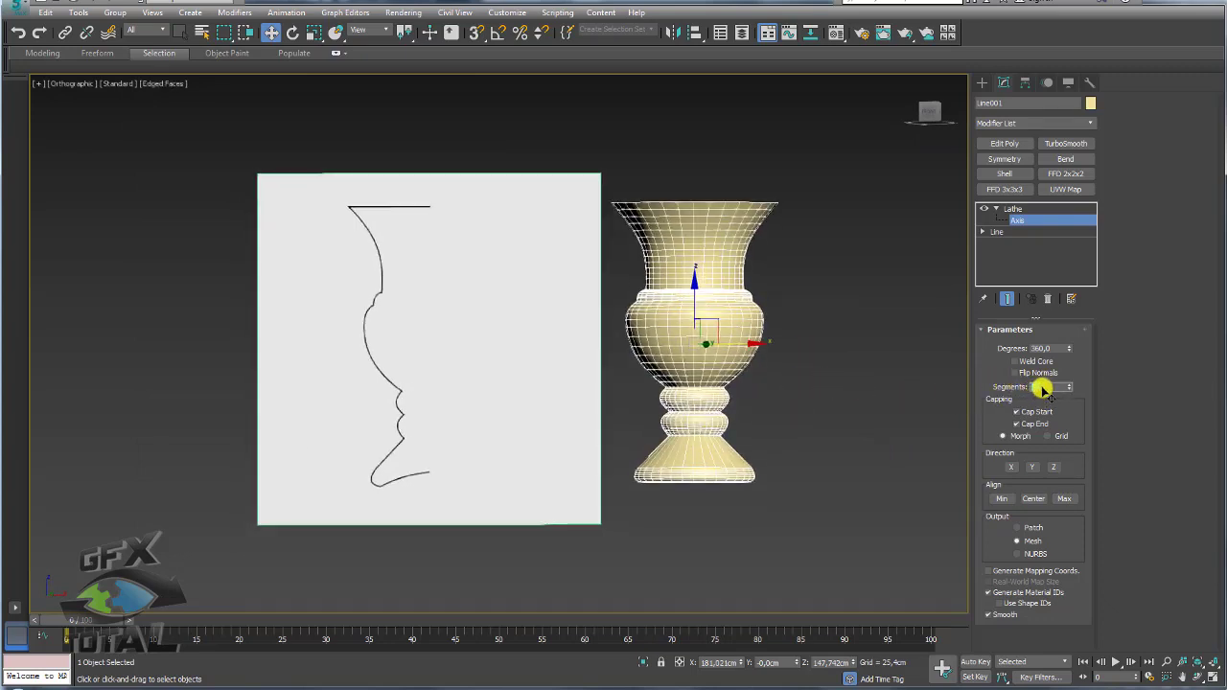
text(64)
key(Return)
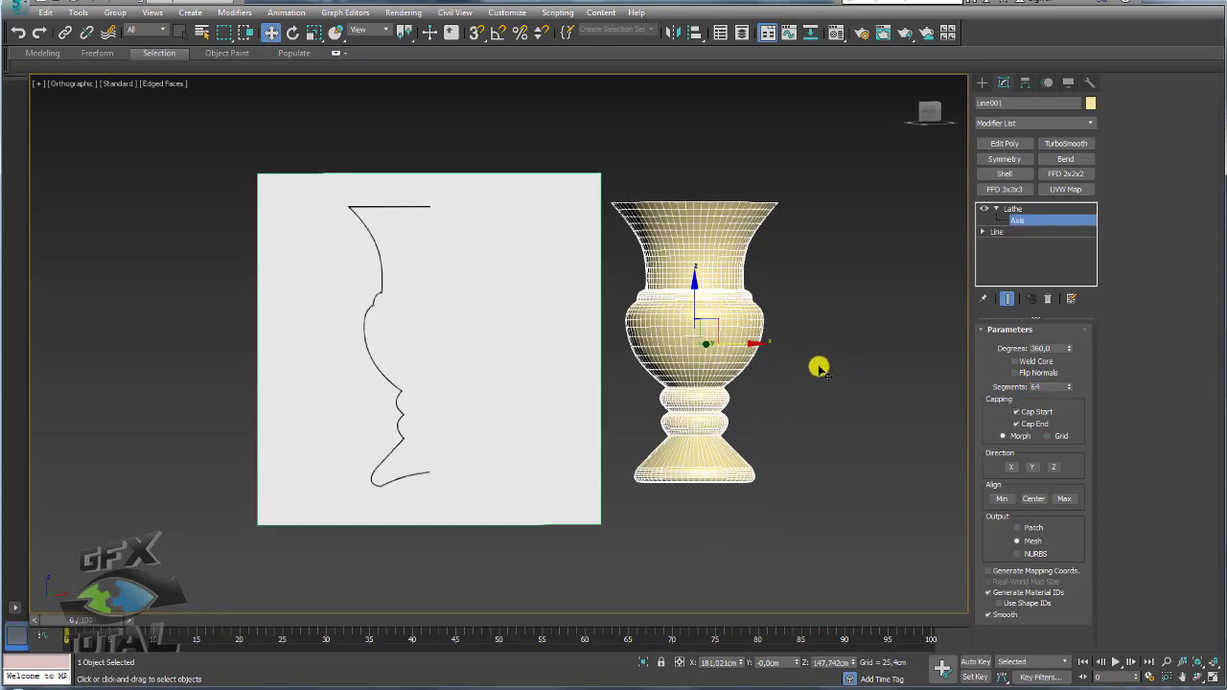
key(F4)
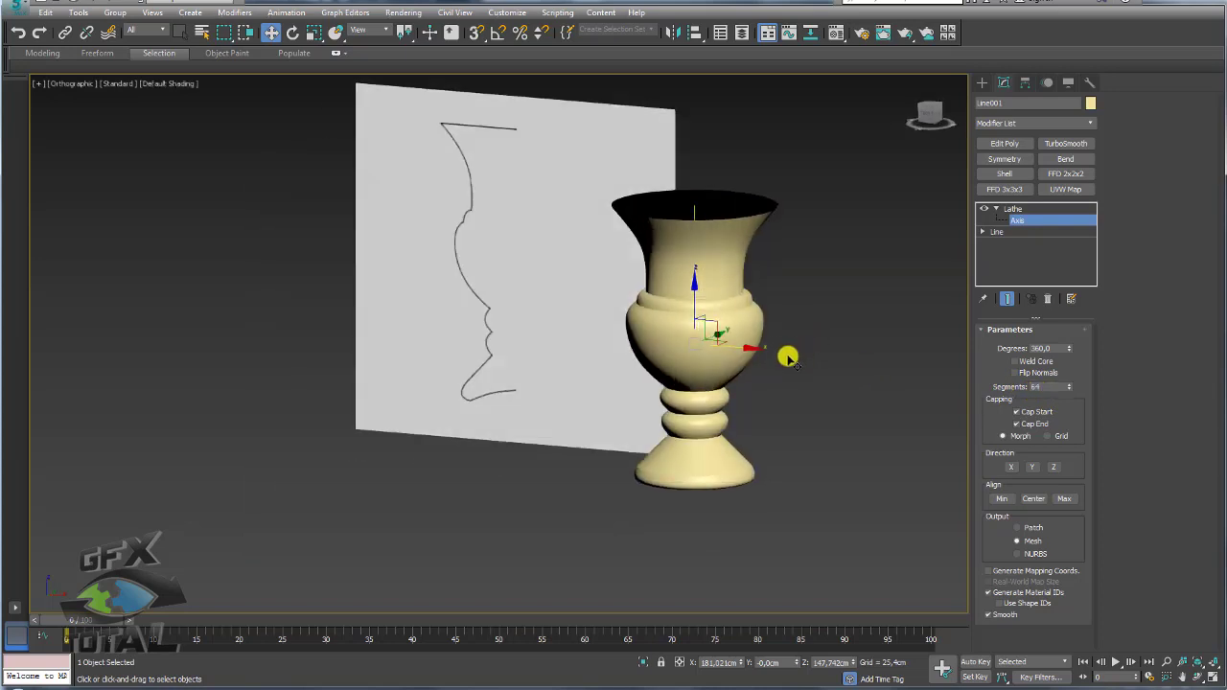
mouse_move(803, 328)
alt+middle_down()
mouse_move(792, 353)
mouse_move(939, 361)
mouse_move(892, 451)
mouse_move(822, 351)
mouse_move(789, 403)
alt+middle_up()
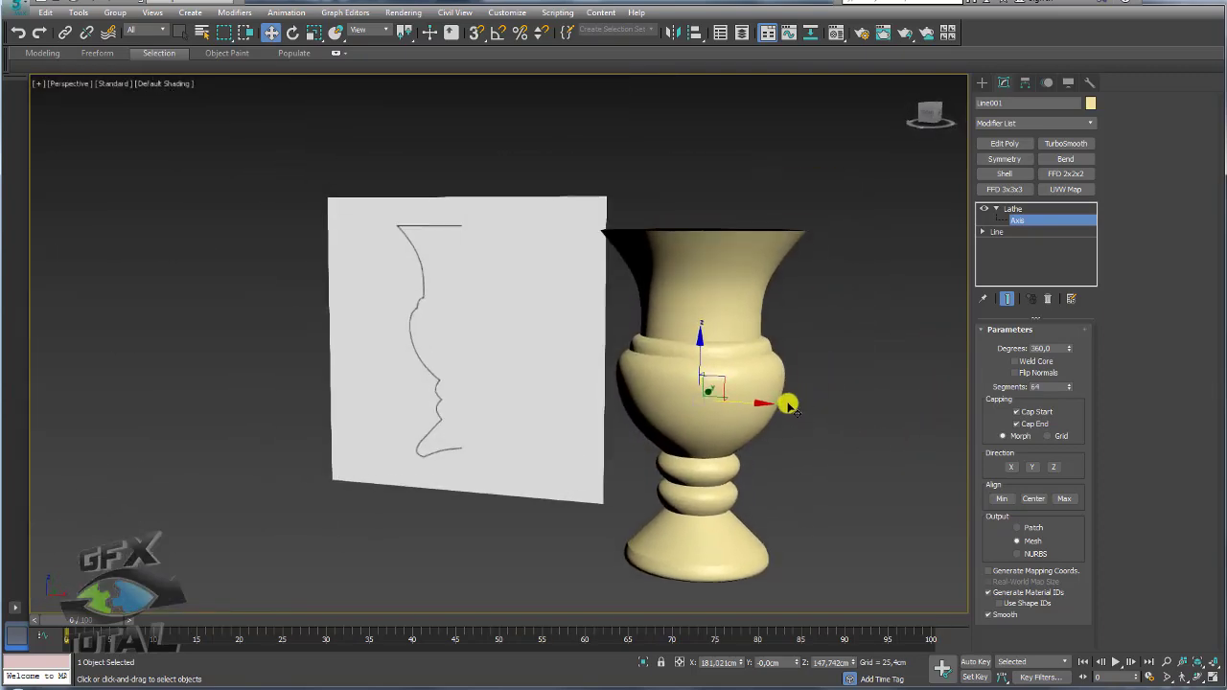
click(1013, 179)
Set the Shell's Outer Amount to 2.362 cm and orbit to inspect the vase walls
mouse_move(849, 205)
alt+middle_down()
mouse_move(838, 352)
mouse_move(851, 318)
alt+middle_up()
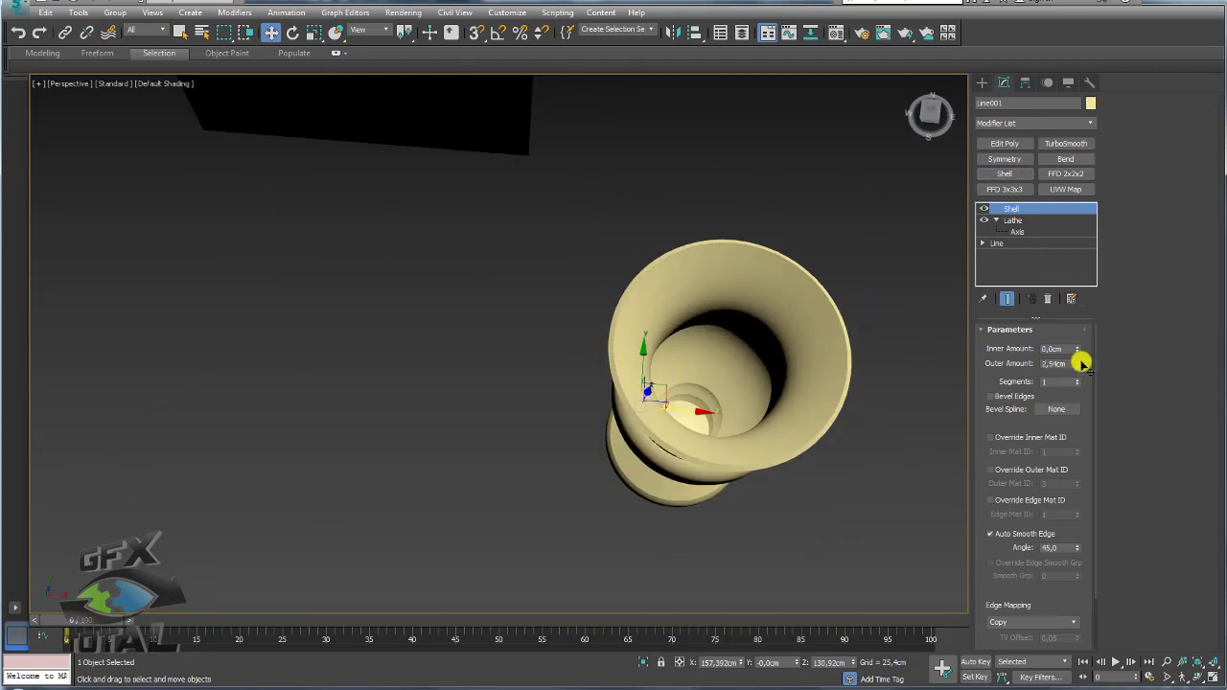
drag(1076, 363, 1064, 227)
drag(1089, 341, 1087, 384)
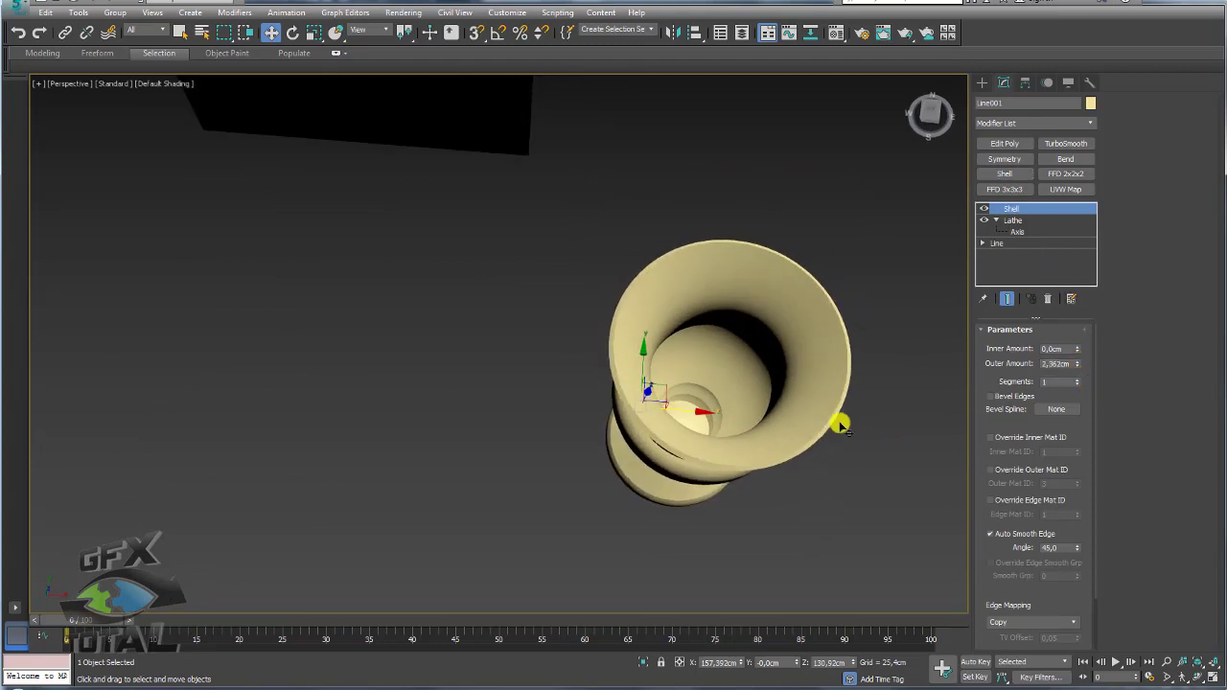
mouse_move(840, 419)
alt+middle_down()
mouse_move(792, 310)
mouse_move(883, 354)
mouse_move(808, 301)
alt+middle_up()
scroll(780, 347, down, 5)
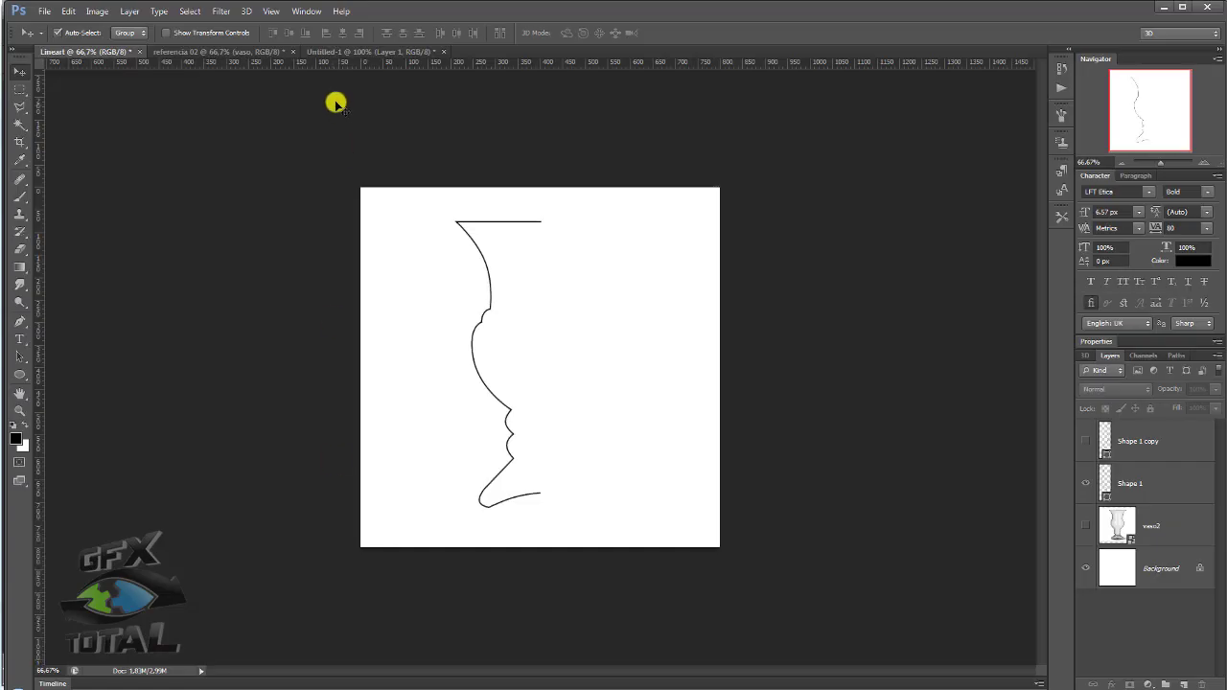
Save the referencia 02 document as a JPEG and drag referencia 02.jpg into 3ds Max
click(215, 51)
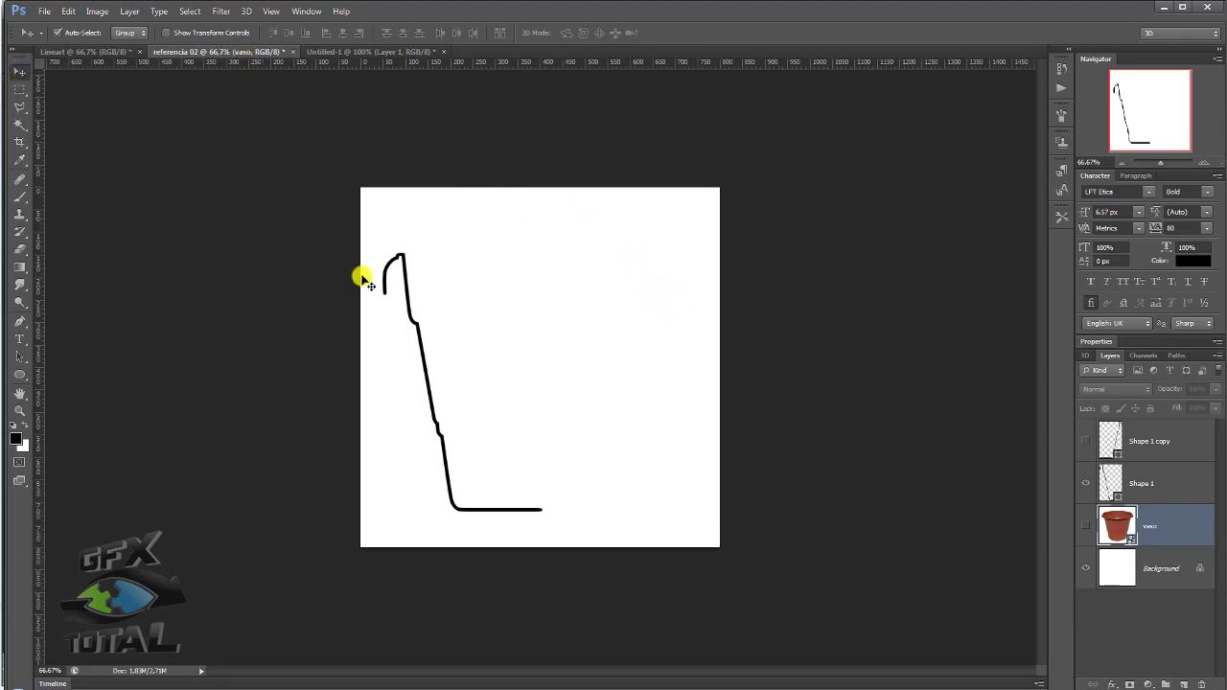
key(ctrl+shift+s)
click(602, 354)
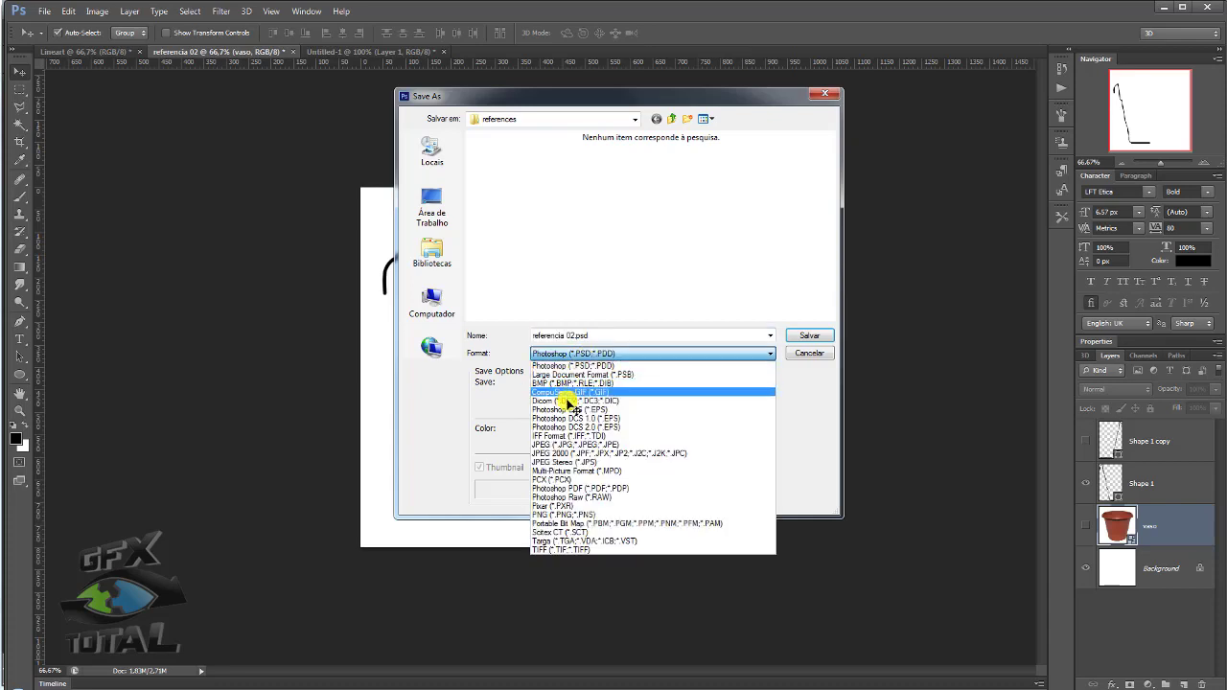
click(572, 412)
key(Return)
key(Return)
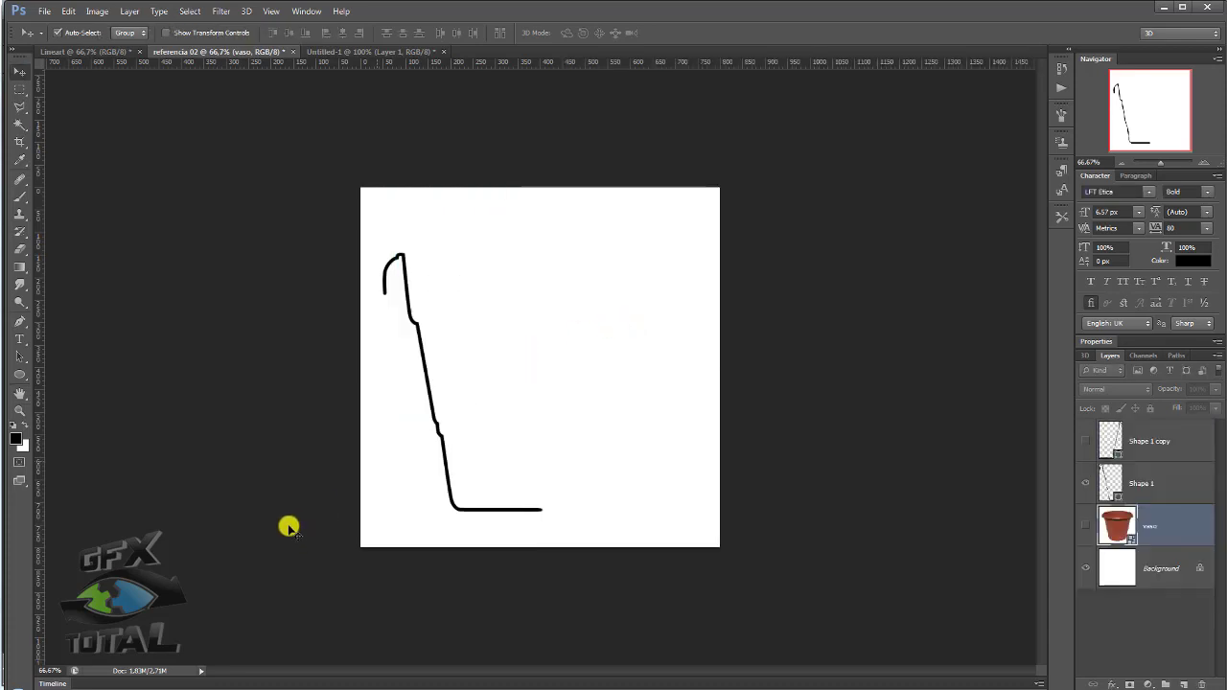
mouse_move(396, 237)
mouse_down()
mouse_move(336, 679)
mouse_move(583, 328)
mouse_up()
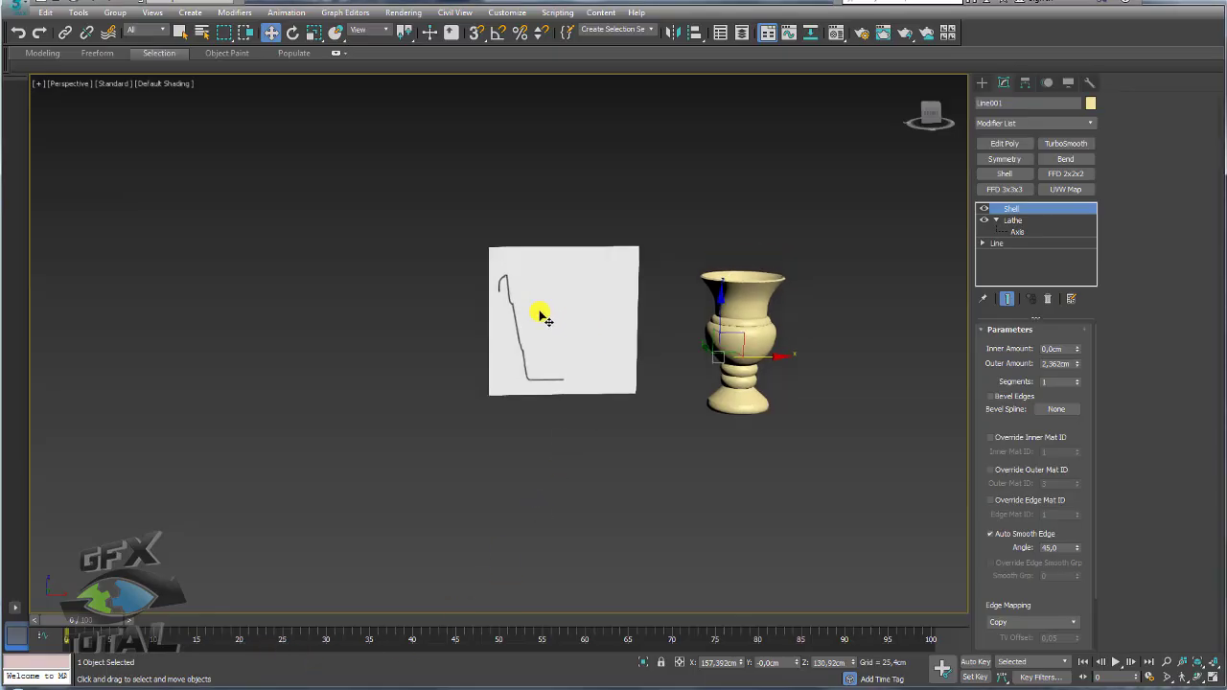
Show the pot profile in a zoomed-in Front view with the grid hidden
key(f)
scroll(613, 316, up, 3)
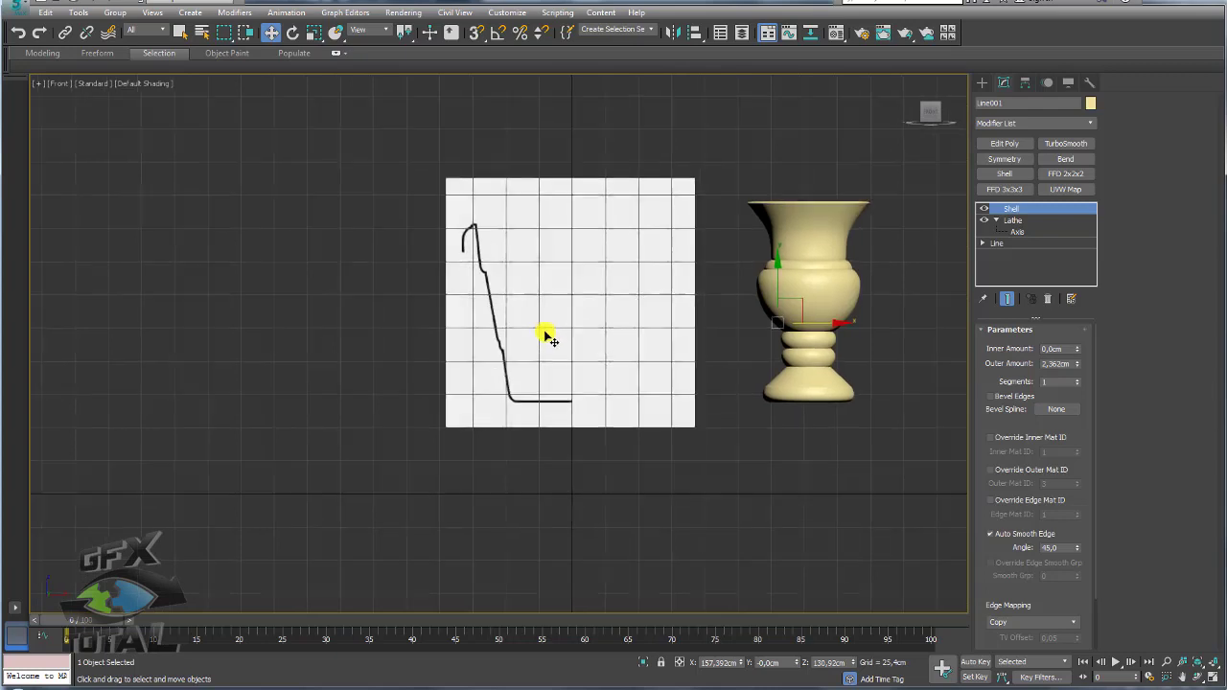
scroll(547, 334, up, 2)
key(g)
Activate the Line spline tool and zoom in on the profile's bottom corner
click(981, 83)
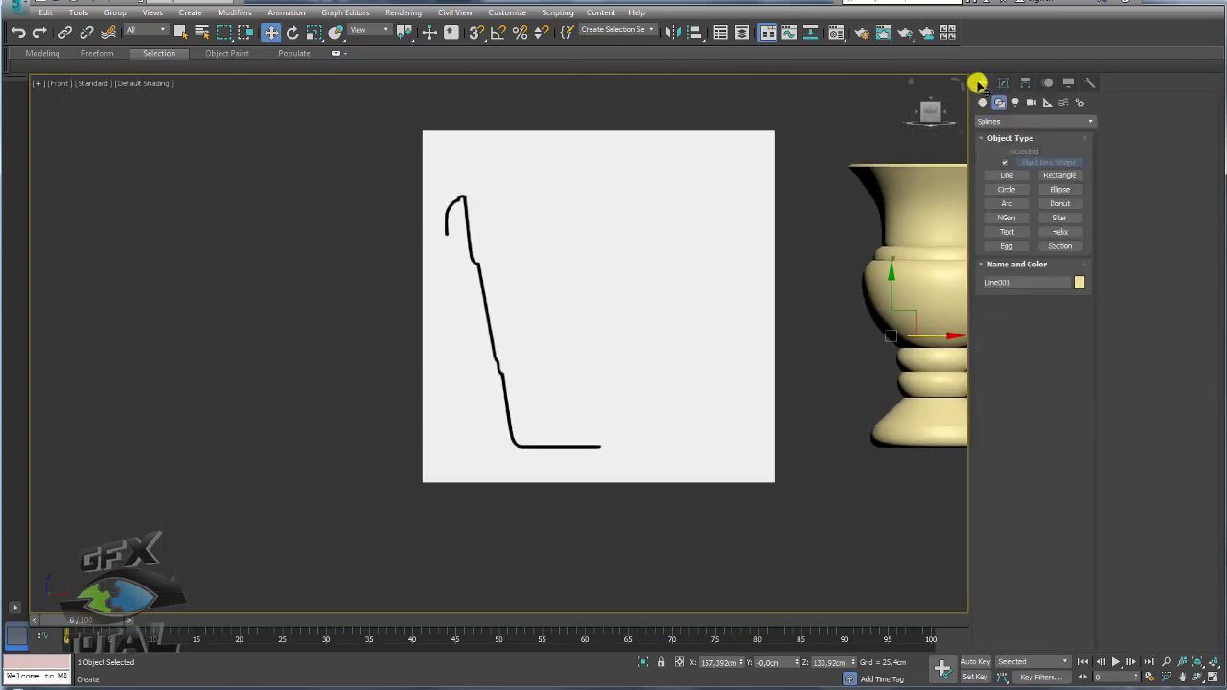
click(999, 102)
click(1007, 174)
scroll(583, 208, up, 2)
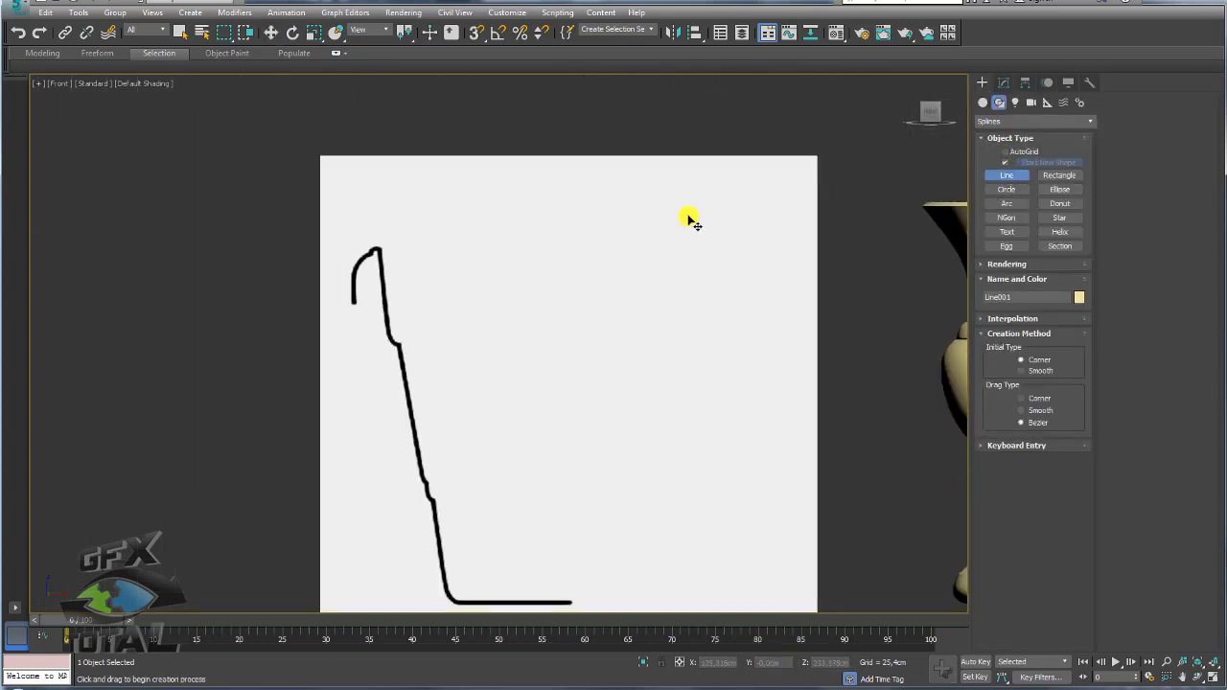
scroll(462, 277, up, 2)
scroll(345, 299, up, 2)
scroll(288, 333, down, 5)
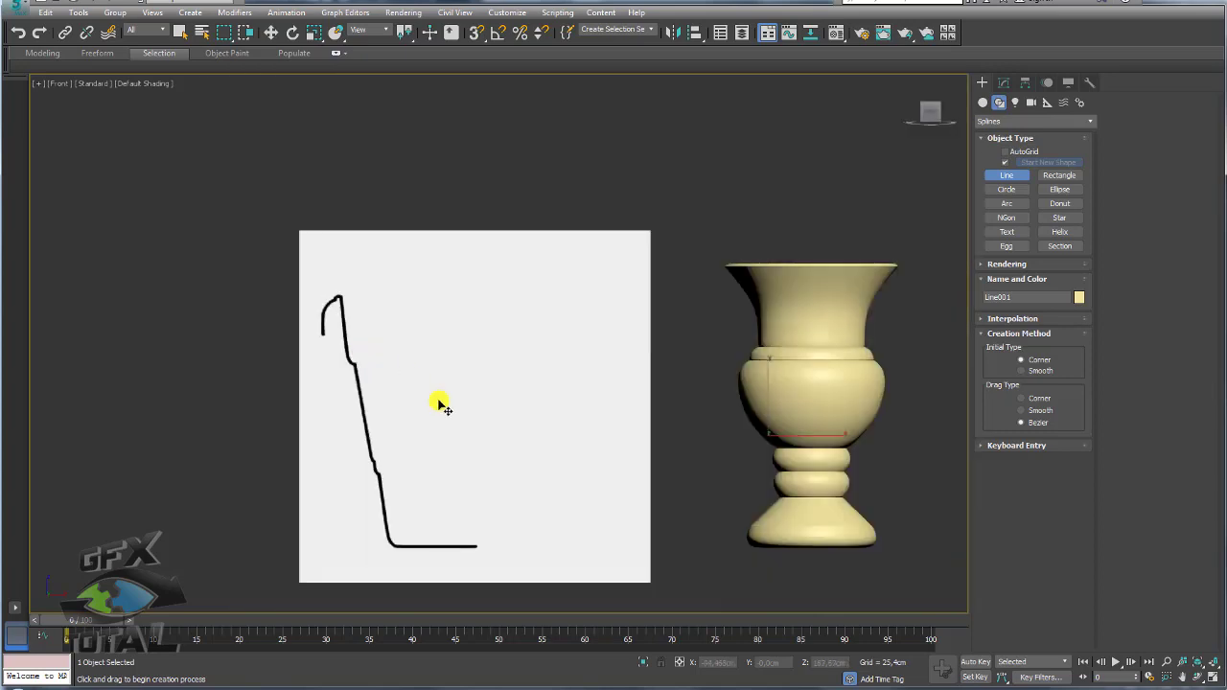
mouse_move(438, 403)
middle_down()
mouse_move(470, 356)
mouse_move(581, 499)
middle_up()
scroll(454, 388, up, 4)
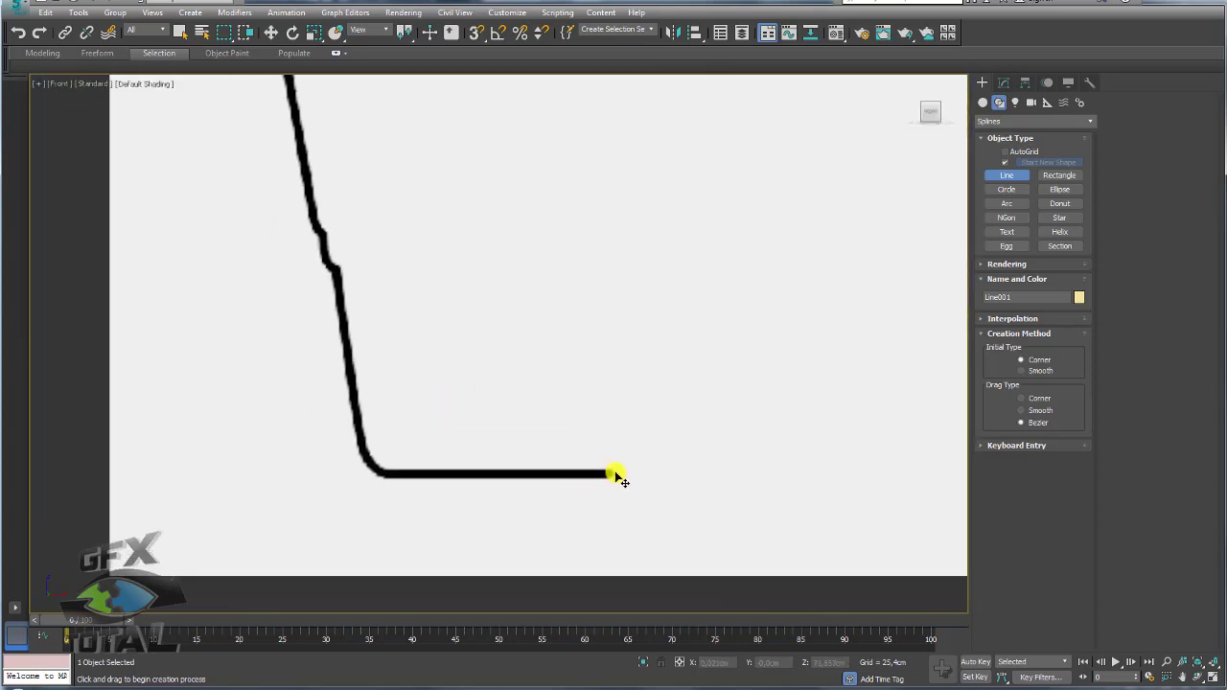
Trace the pot's base and side wall with vertices through the wall kinks
click(611, 473)
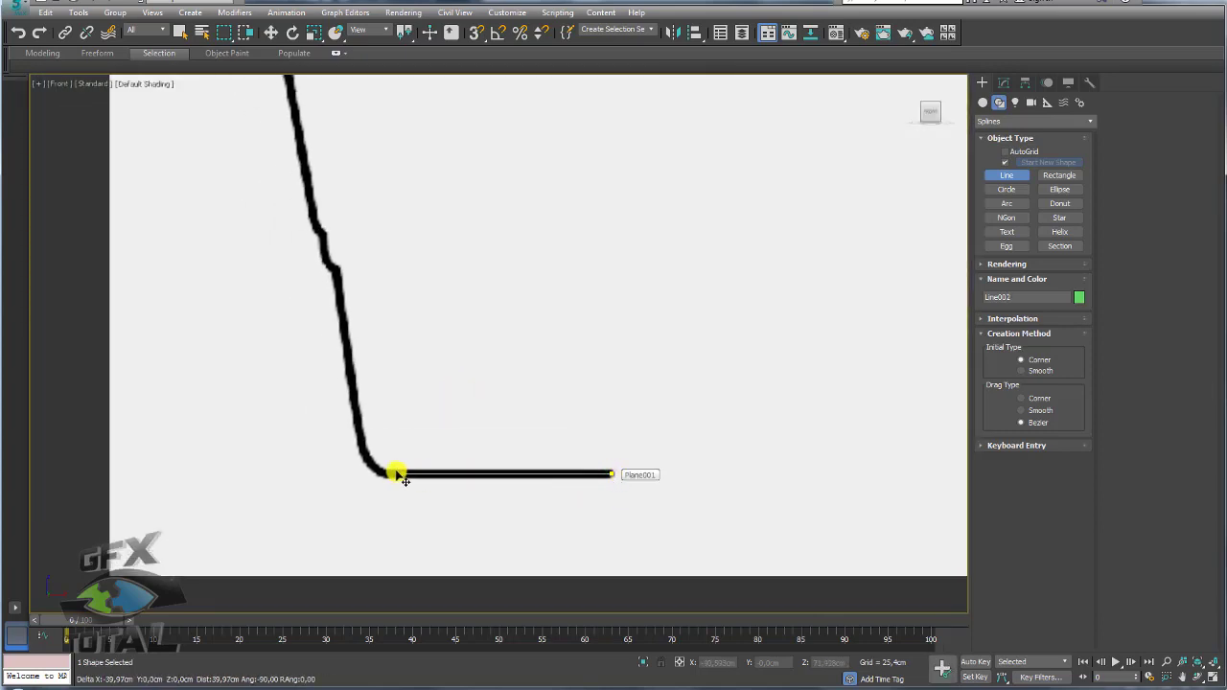
drag(372, 457, 360, 429)
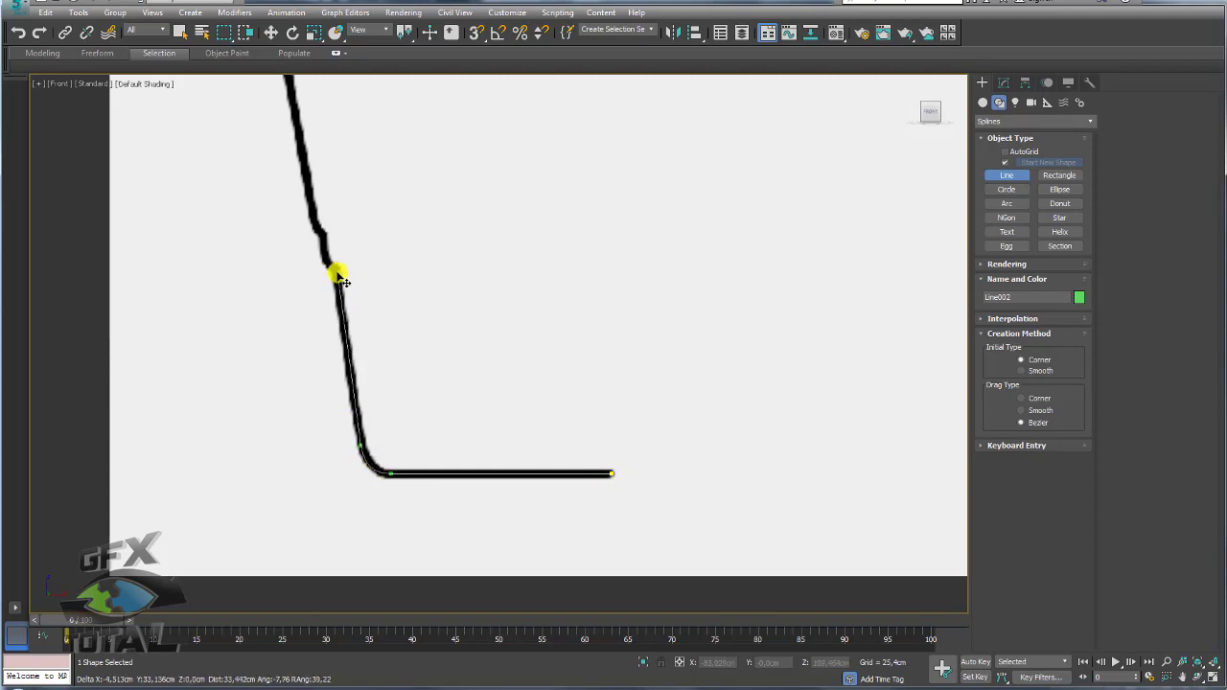
click(326, 261)
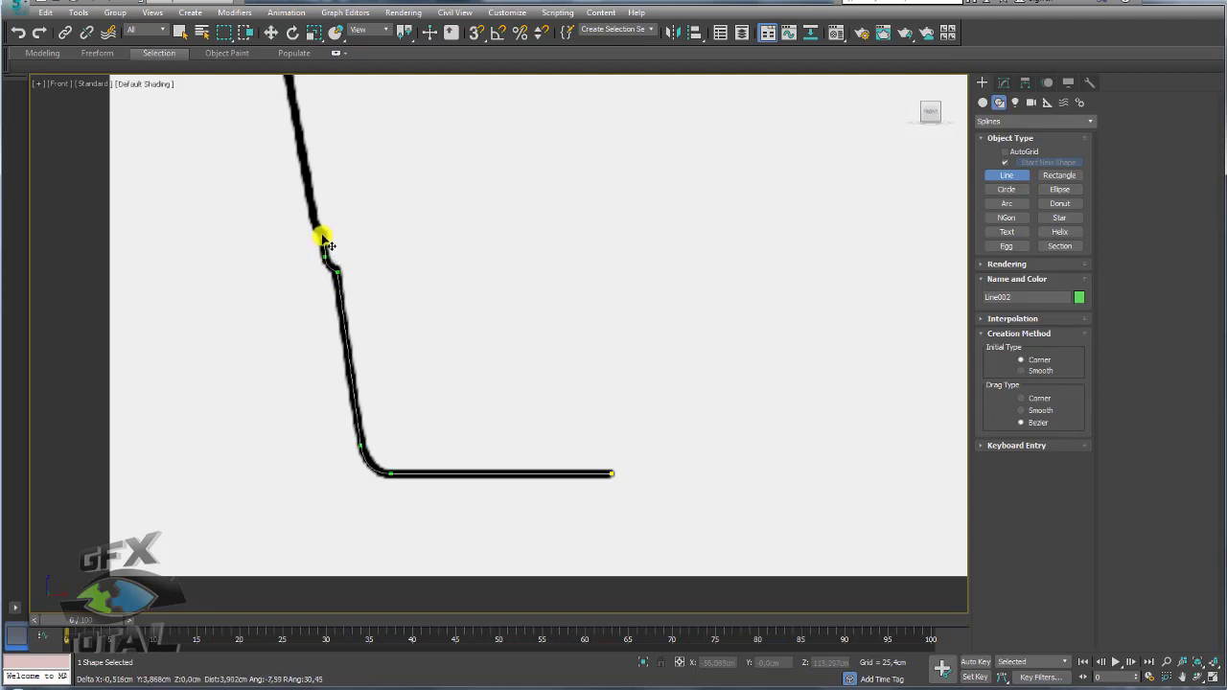
click(324, 236)
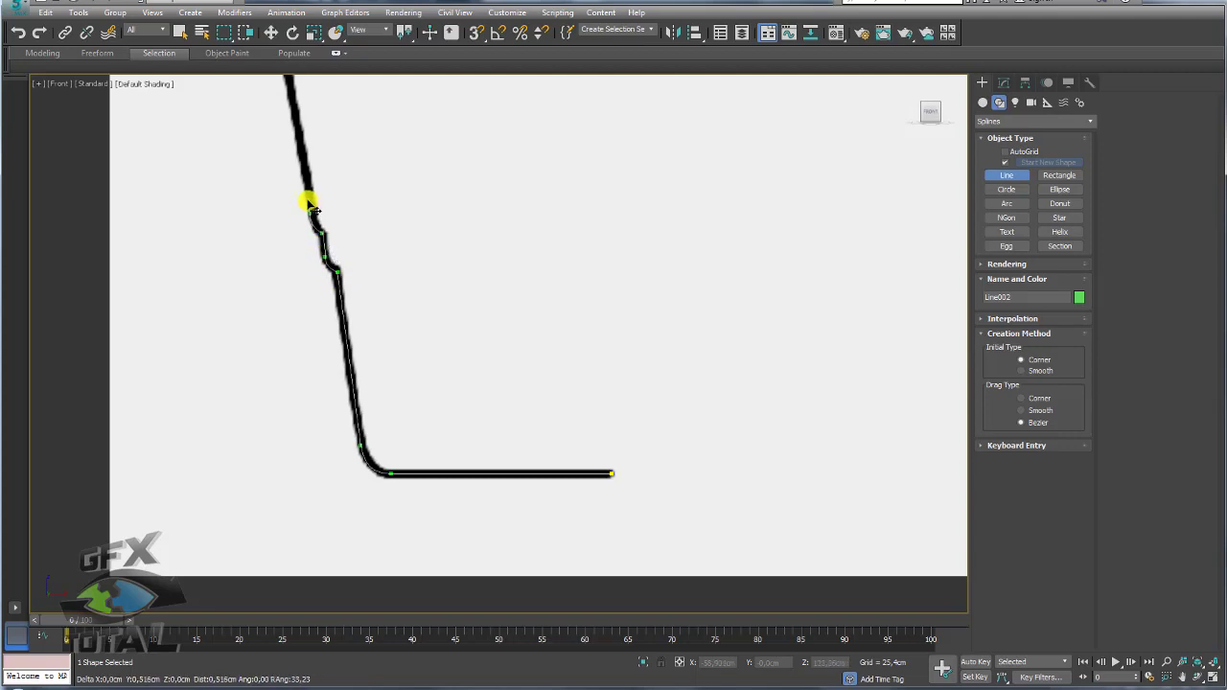
scroll(306, 202, down, 1)
middle_drag(296, 151, 306, 356)
scroll(307, 355, up, 2)
scroll(307, 323, up, 1)
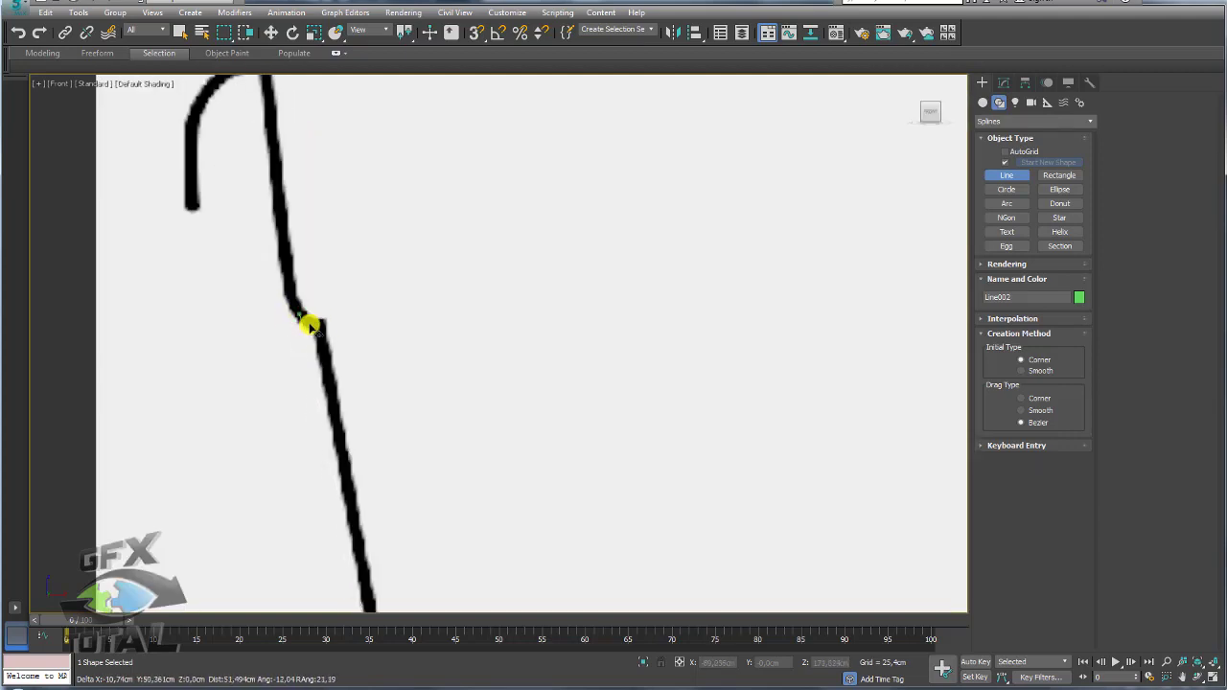
click(319, 328)
click(291, 291)
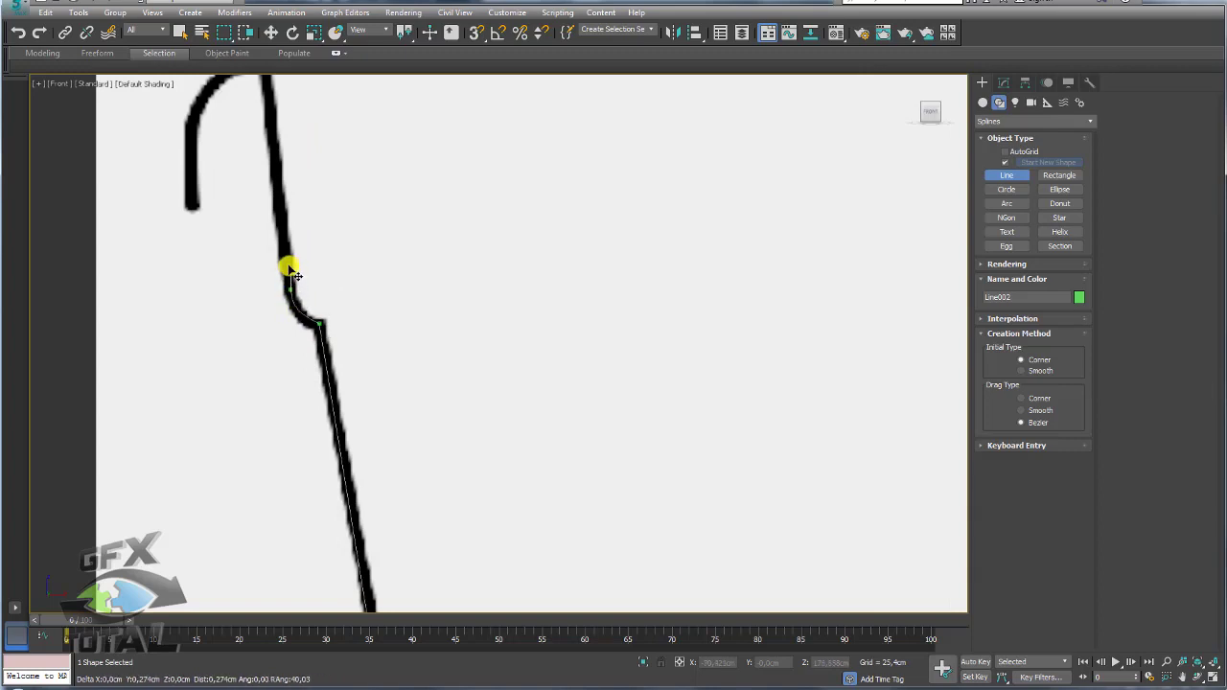
Trace the curled rim with curved vertices, finish Line002, and zoom out to frame the scene
middle_drag(265, 132, 288, 421)
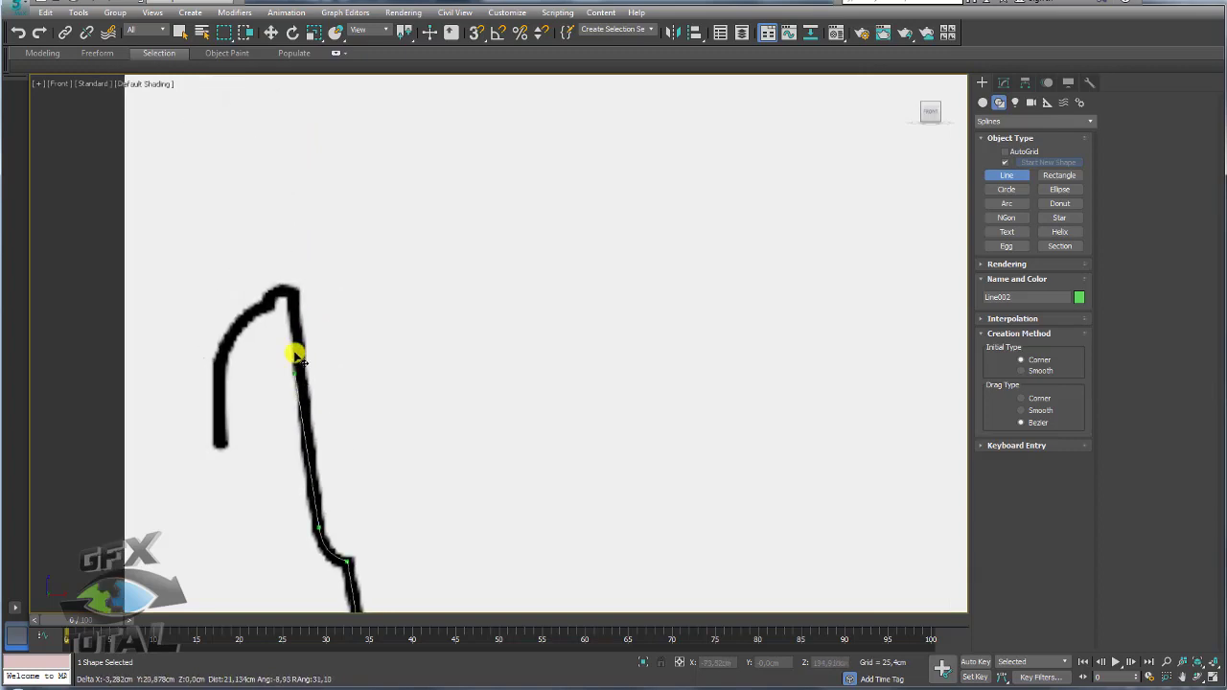
click(295, 291)
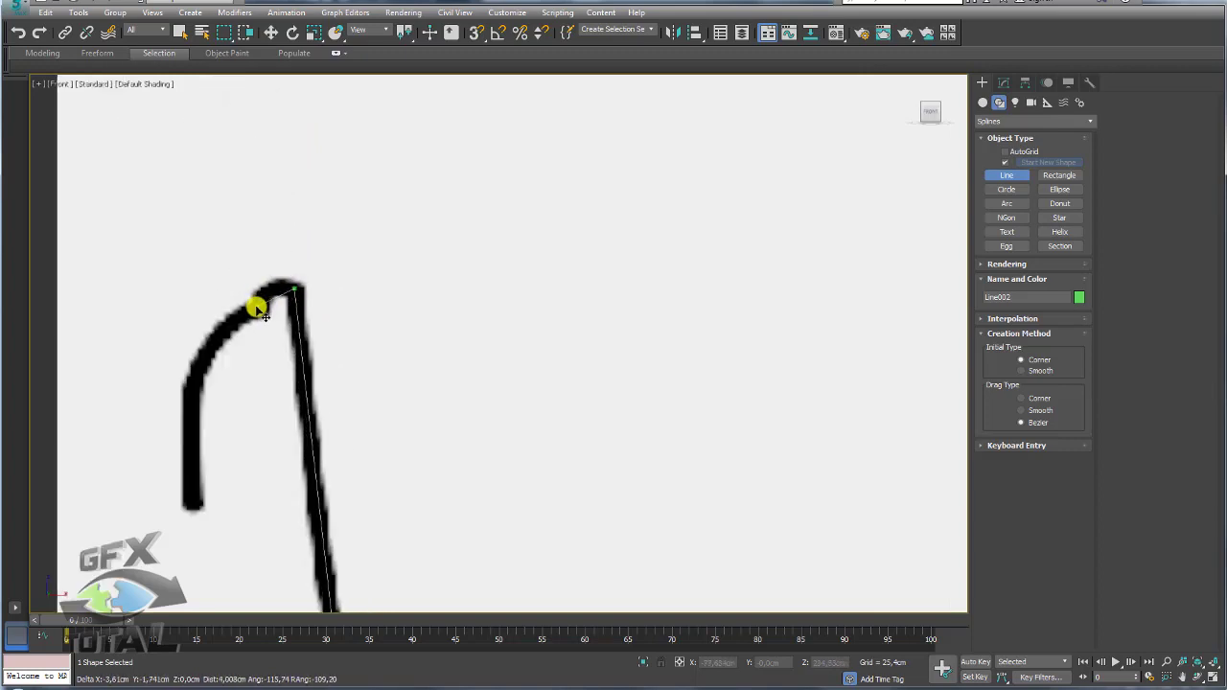
drag(256, 307, 257, 331)
click(238, 289)
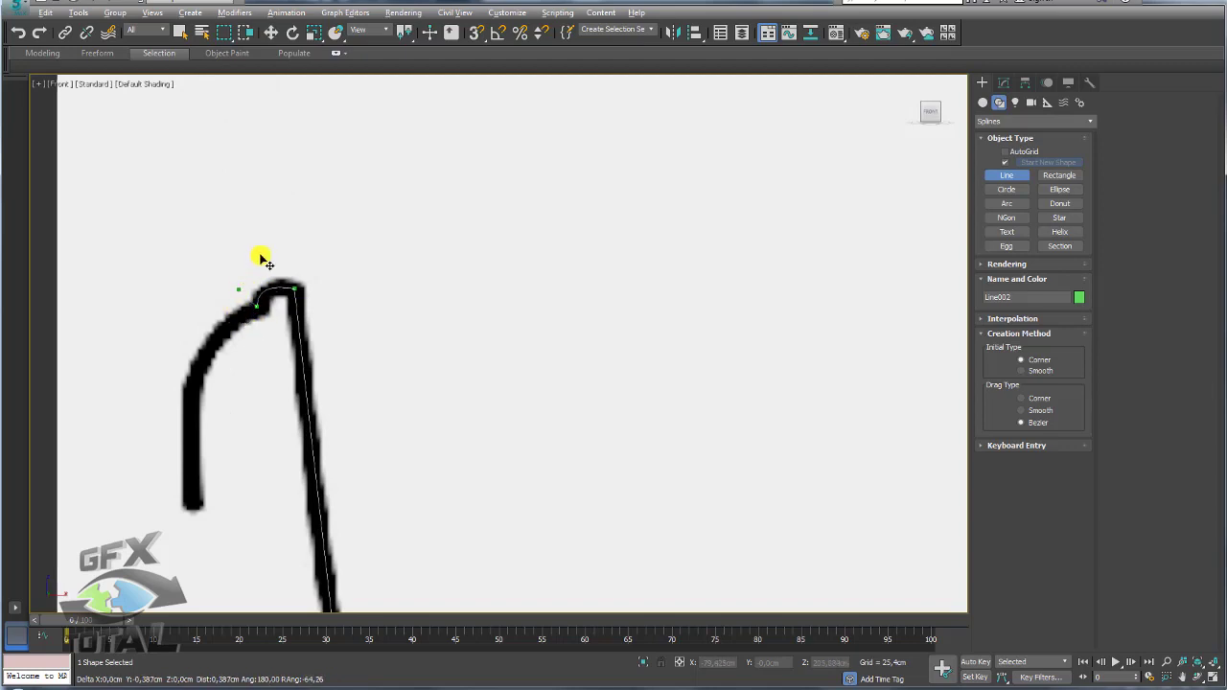
right_click(315, 381)
drag(341, 260, 319, 334)
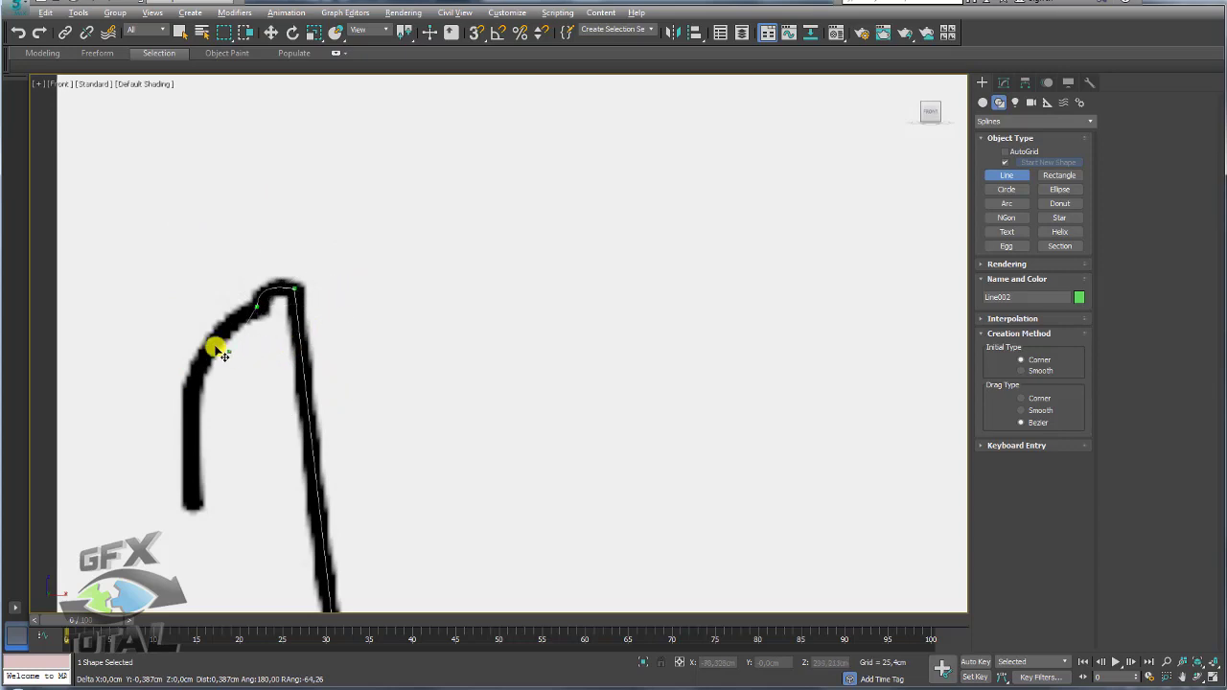
click(191, 394)
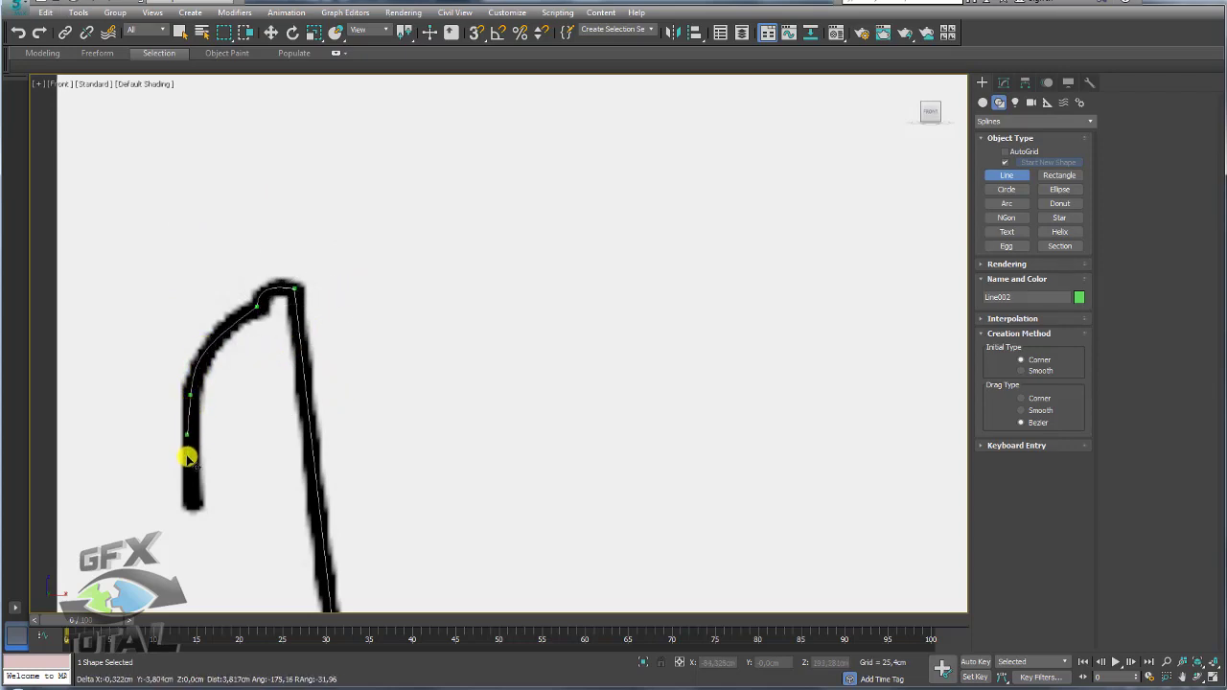
right_click(192, 504)
scroll(267, 518, down, 5)
middle_drag(266, 517, 482, 297)
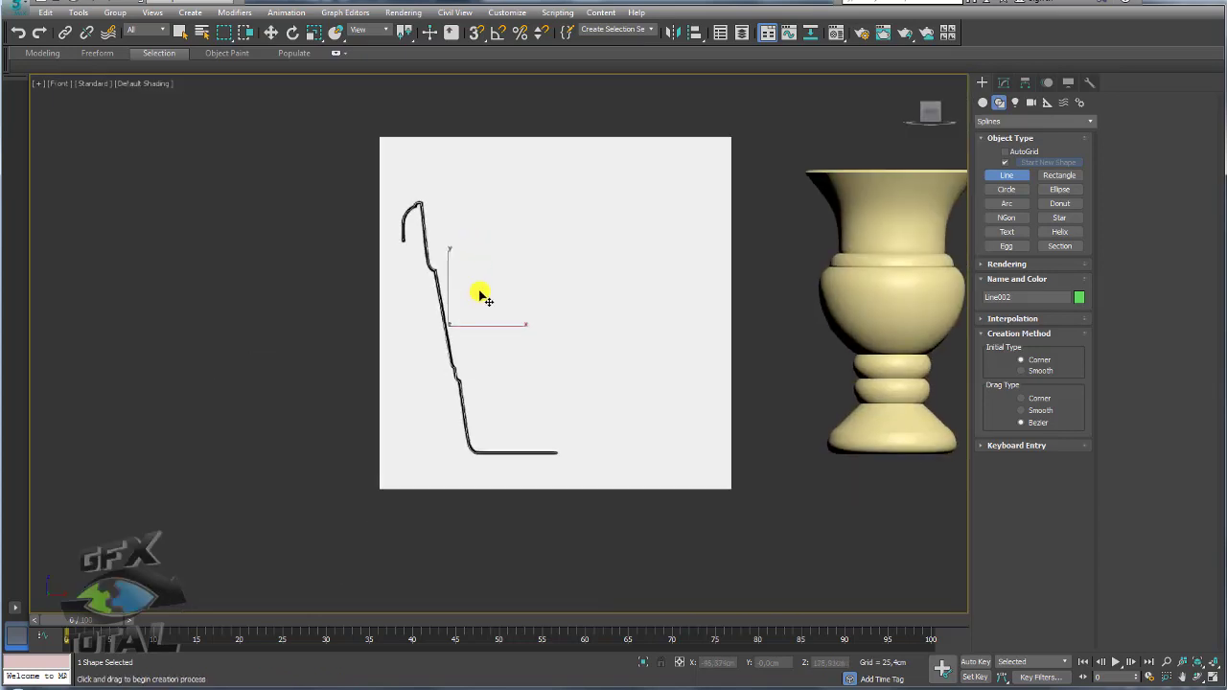
scroll(506, 343, down, 3)
mouse_move(506, 344)
middle_down()
mouse_move(340, 313)
mouse_move(356, 337)
mouse_move(423, 303)
middle_up()
Move Line002 to the right of the vase and select it for modifying
key(w)
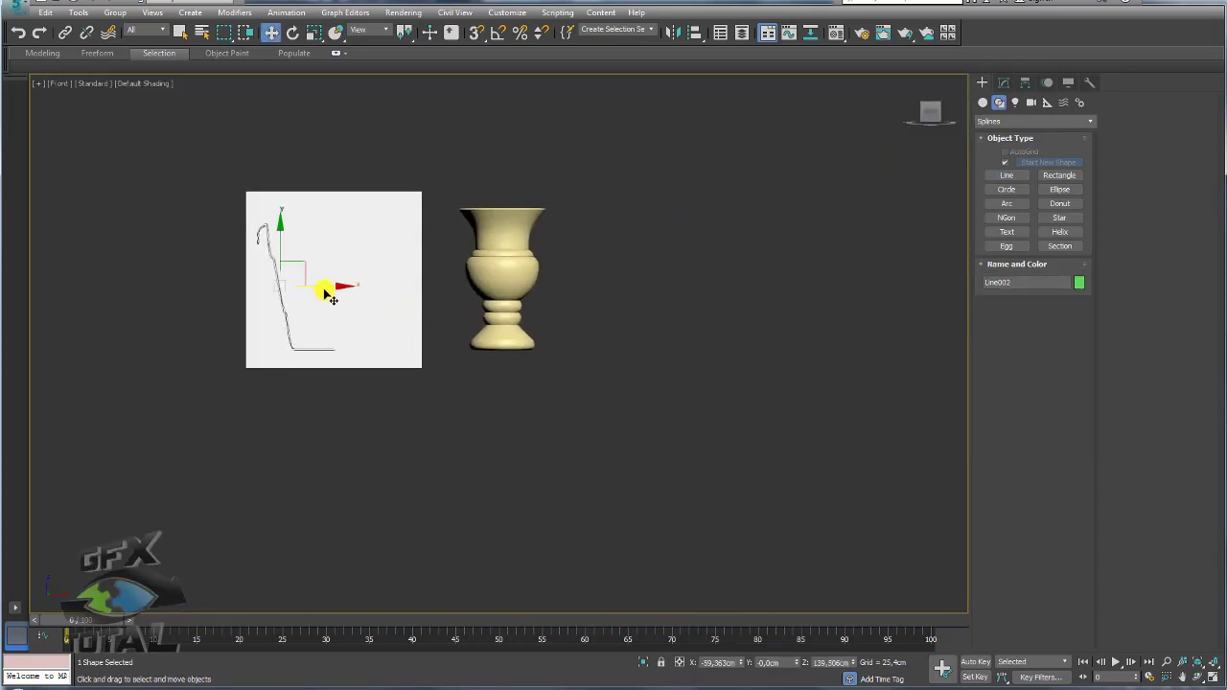
drag(329, 295, 659, 292)
click(1003, 82)
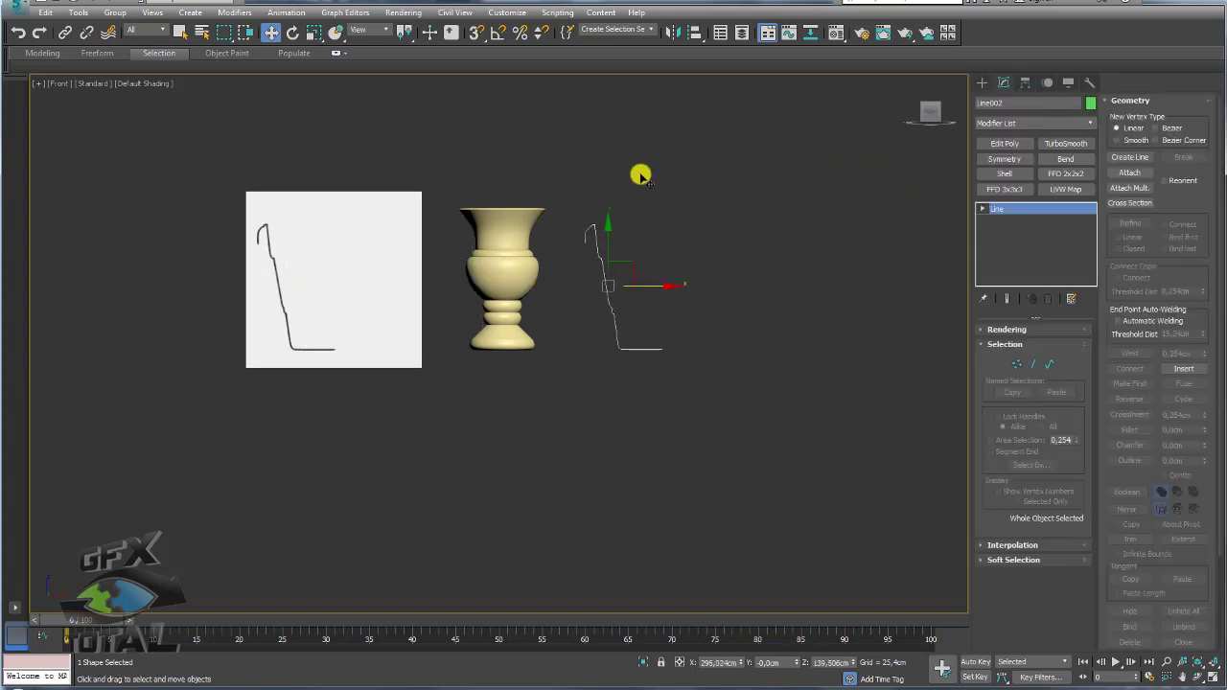
click(484, 263)
alt+middle_drag(484, 264, 652, 274)
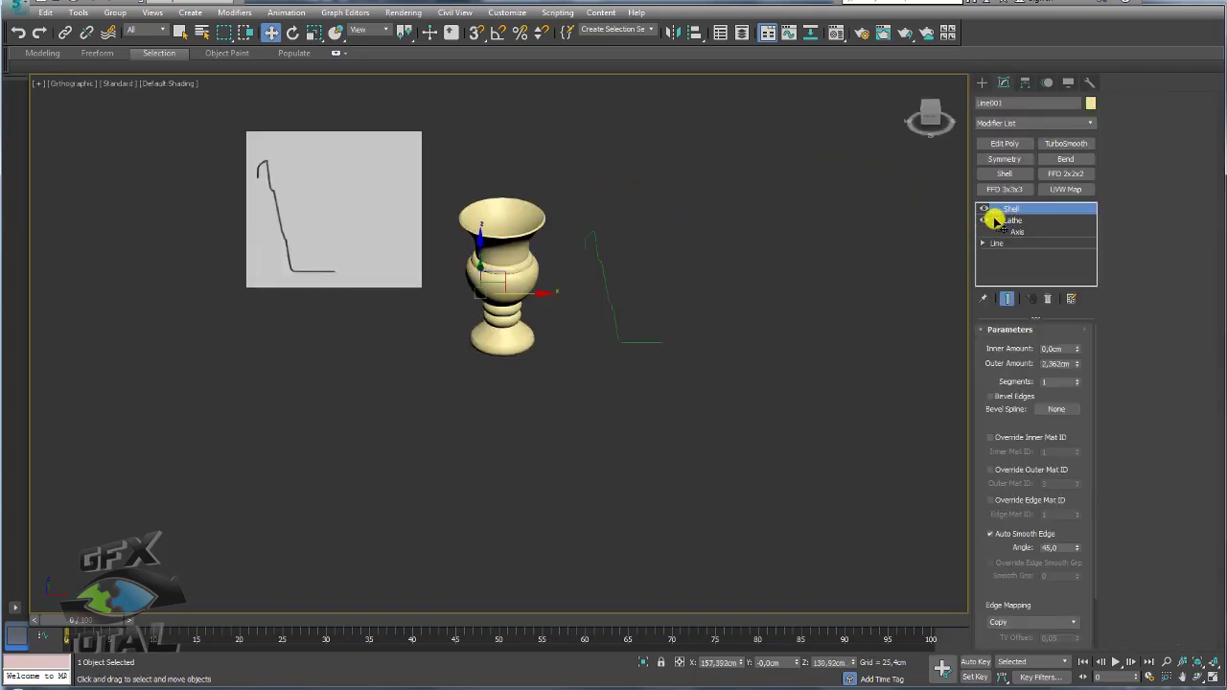
click(638, 341)
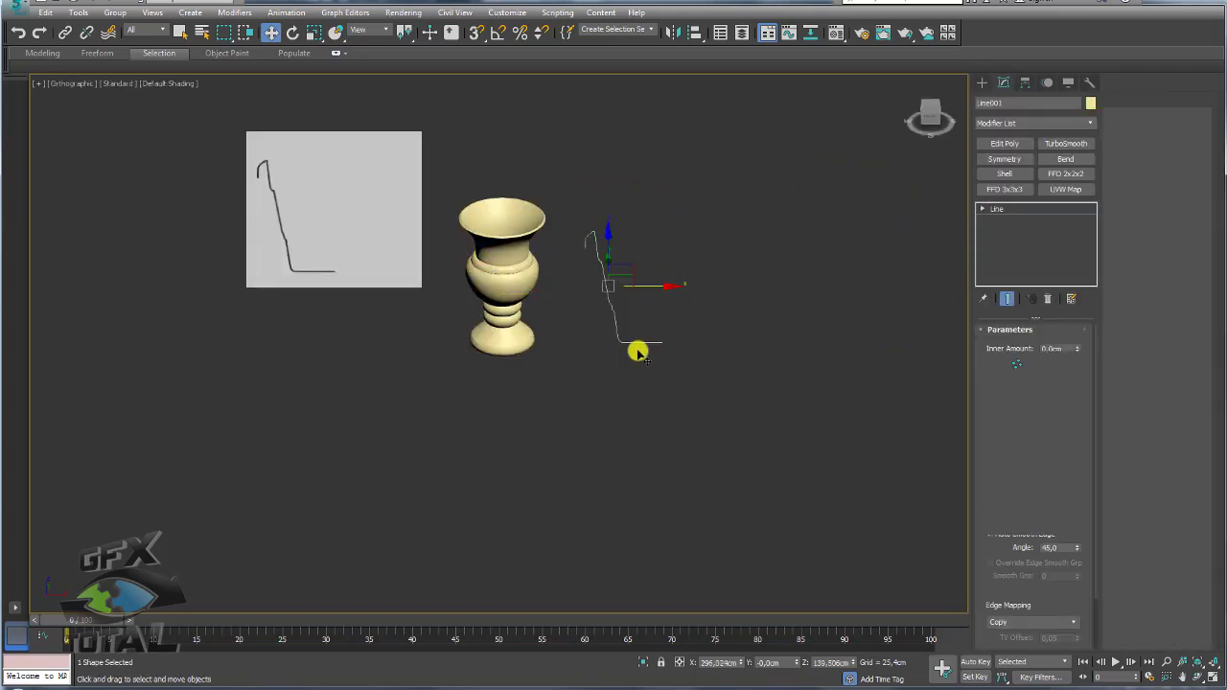
Apply a Lathe to Line002 with its axis aligned to Max
click(1091, 124)
drag(1090, 164, 1090, 194)
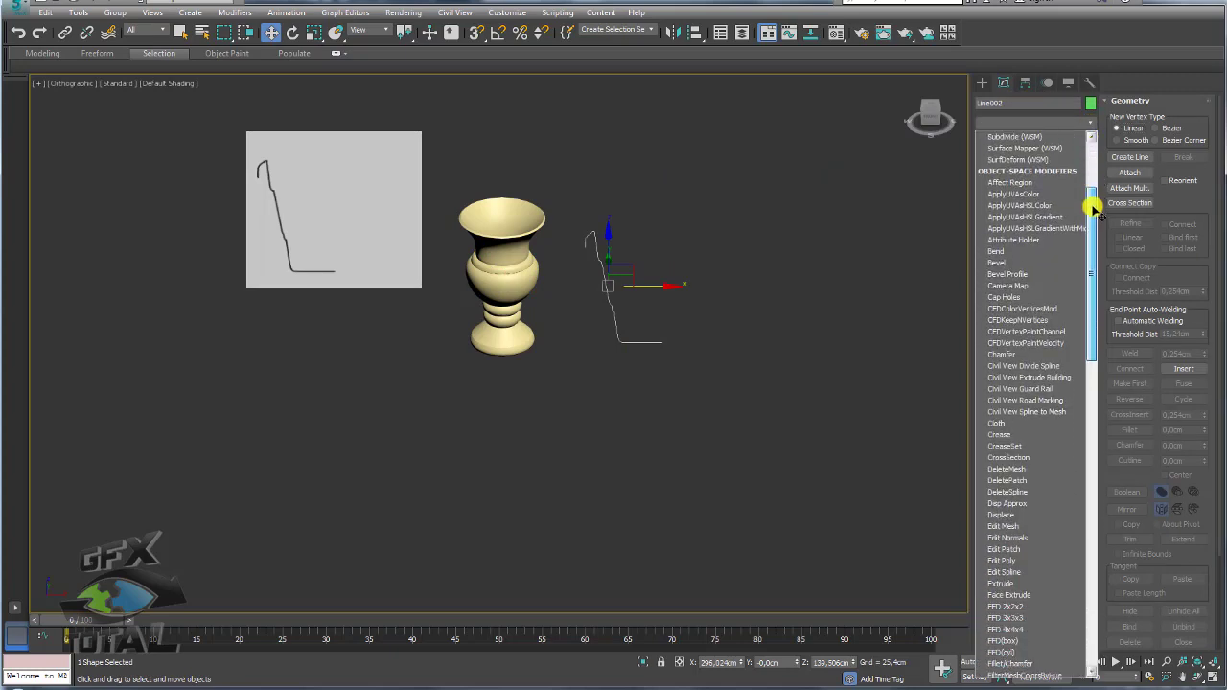
scroll(1035, 575, down, 1)
scroll(1026, 613, down, 2)
scroll(1018, 591, down, 1)
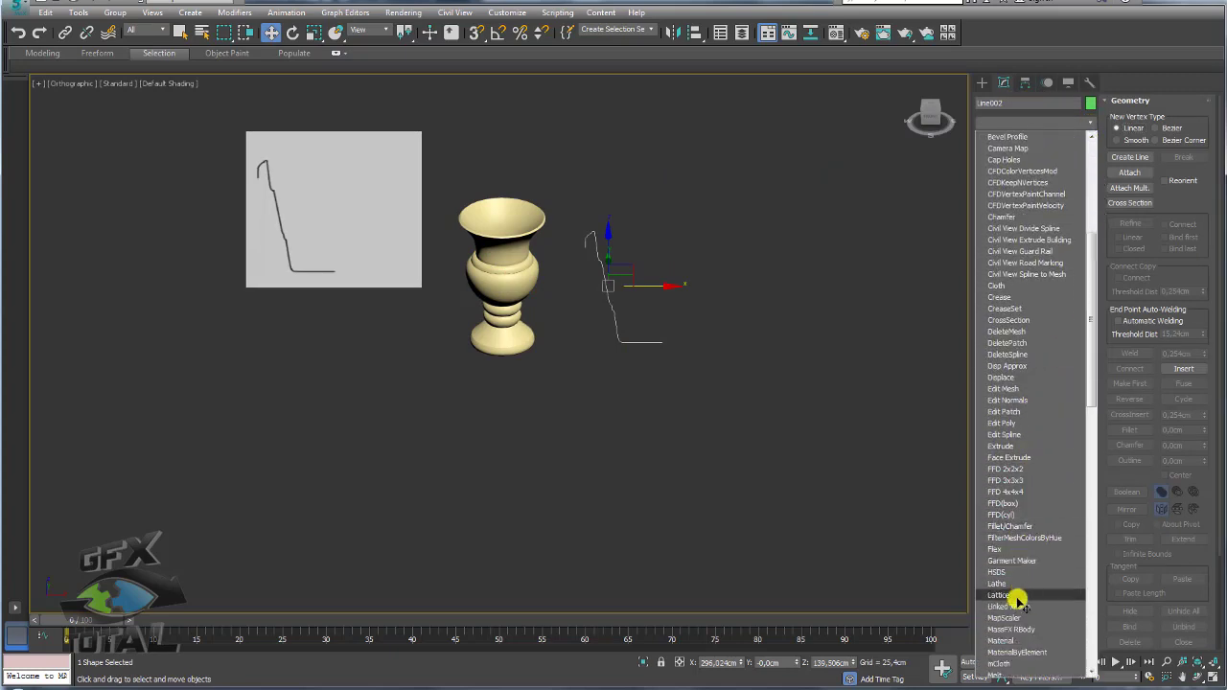
click(996, 584)
click(1064, 498)
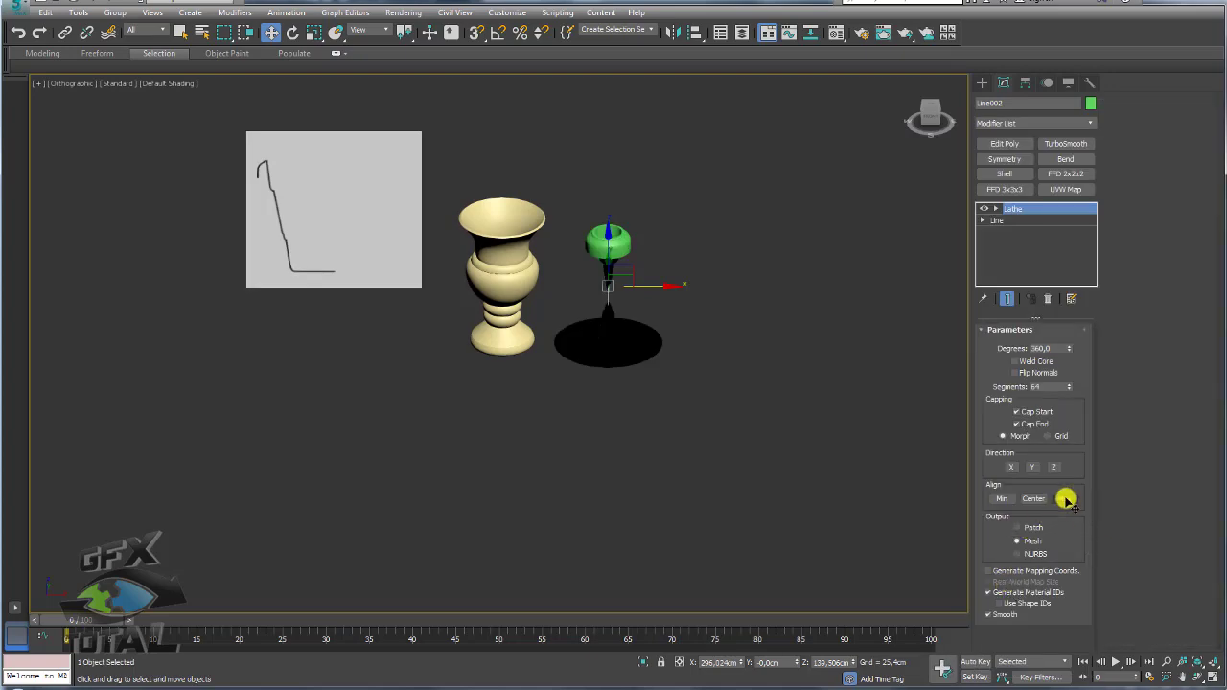
Enable Weld Core and Flip Normals on the pot's Lathe
middle_drag(715, 351, 652, 369)
scroll(676, 403, up, 4)
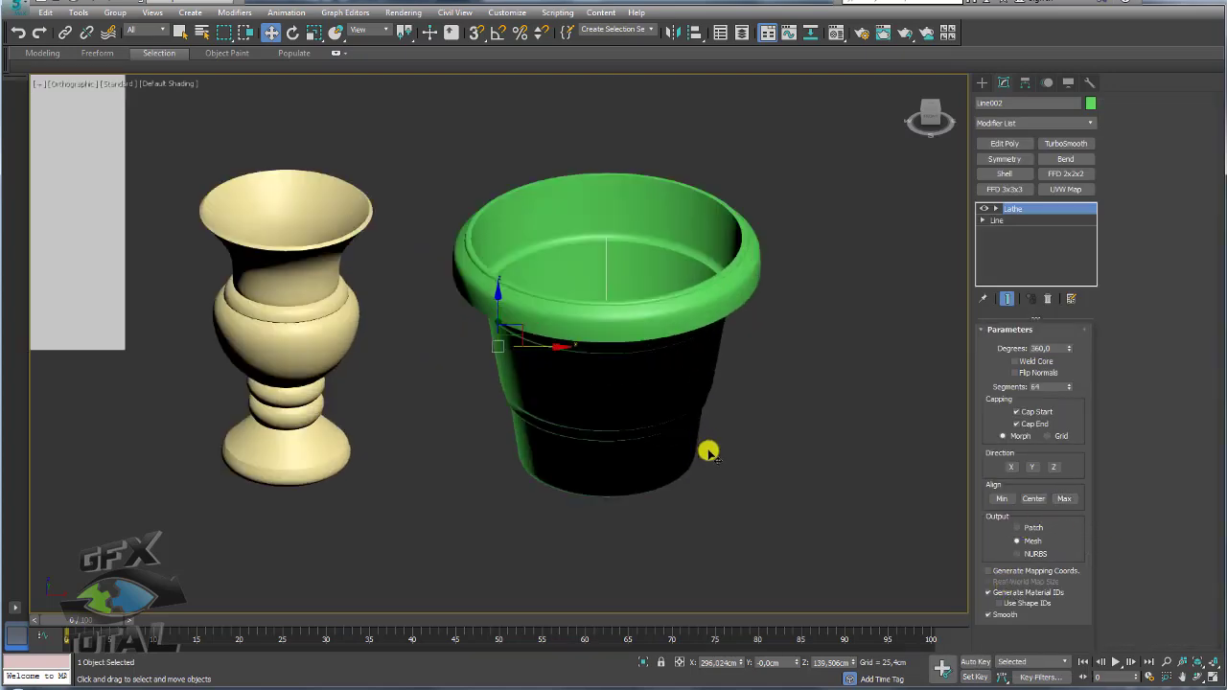
alt+middle_drag(706, 447, 706, 507)
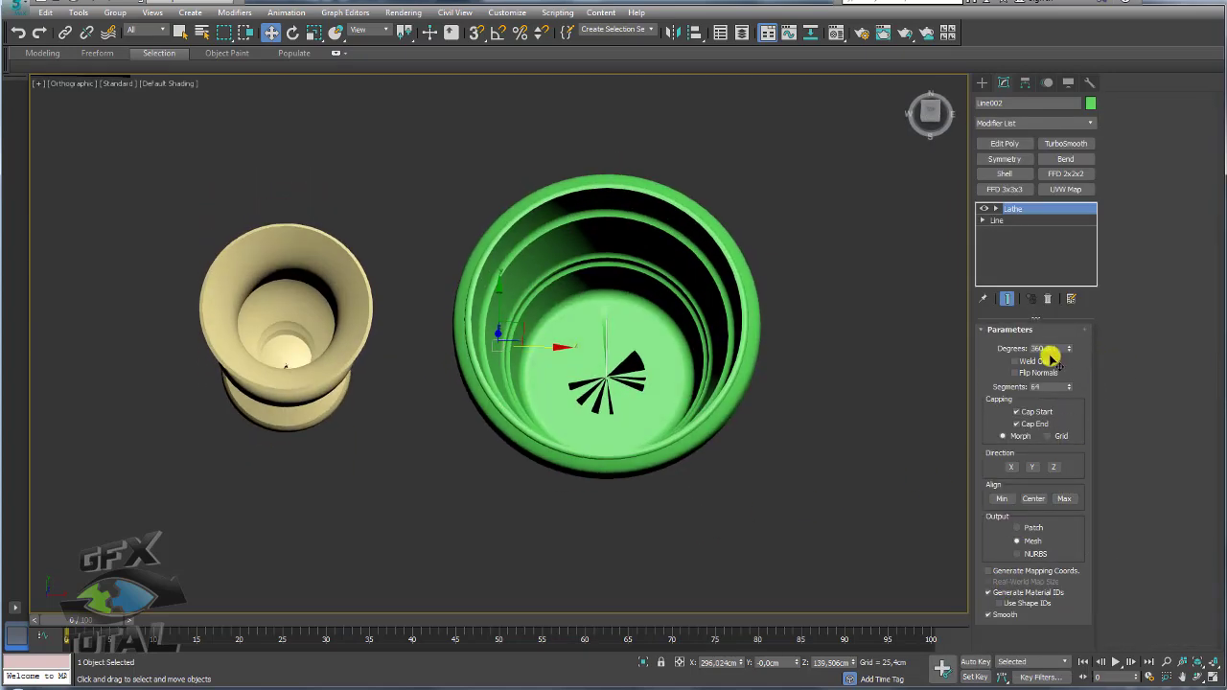
click(1014, 361)
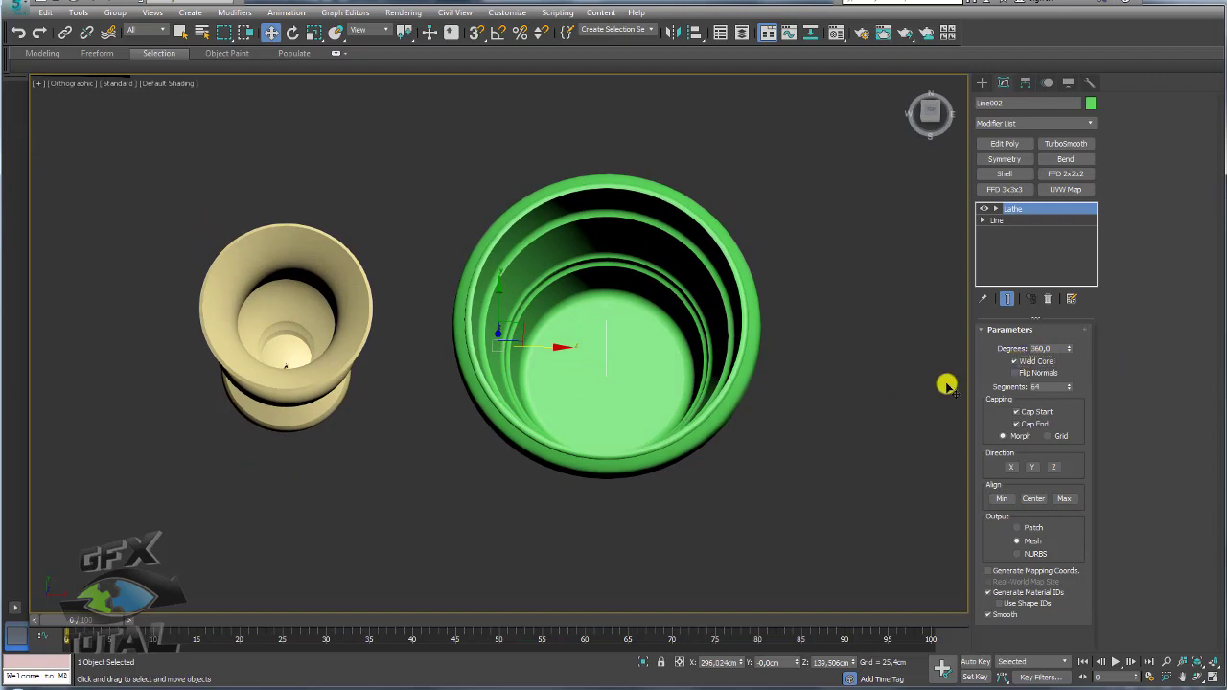
mouse_move(687, 439)
alt+middle_down()
mouse_move(690, 336)
mouse_move(684, 415)
mouse_move(719, 384)
mouse_move(699, 279)
mouse_move(706, 326)
alt+middle_up()
click(1027, 375)
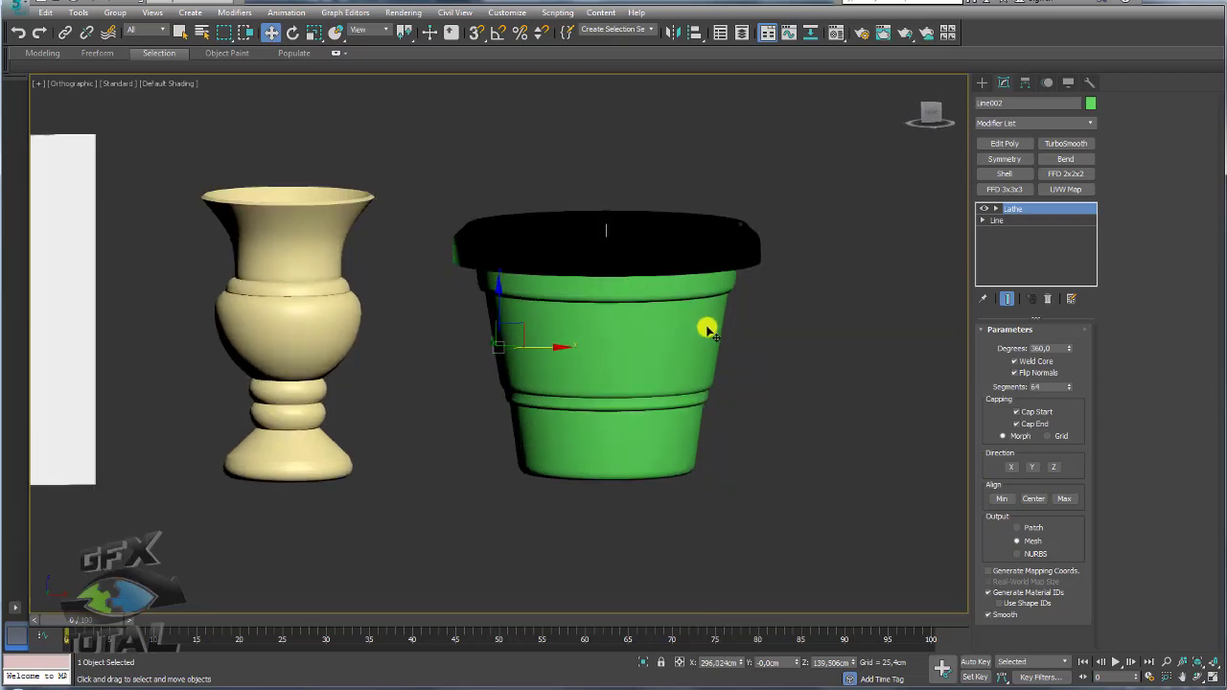
alt+middle_drag(664, 377, 643, 358)
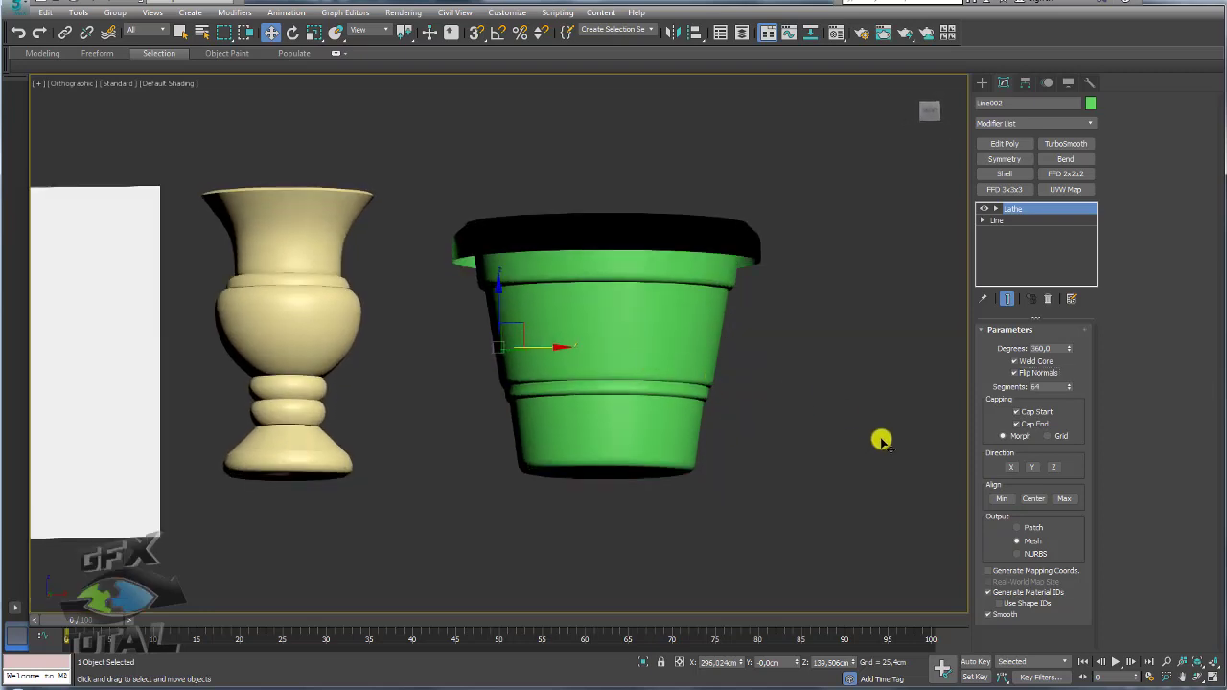
Check the pot's 64 Lathe segments with edged faces, then orbit above to view the openings
double_click(1035, 388)
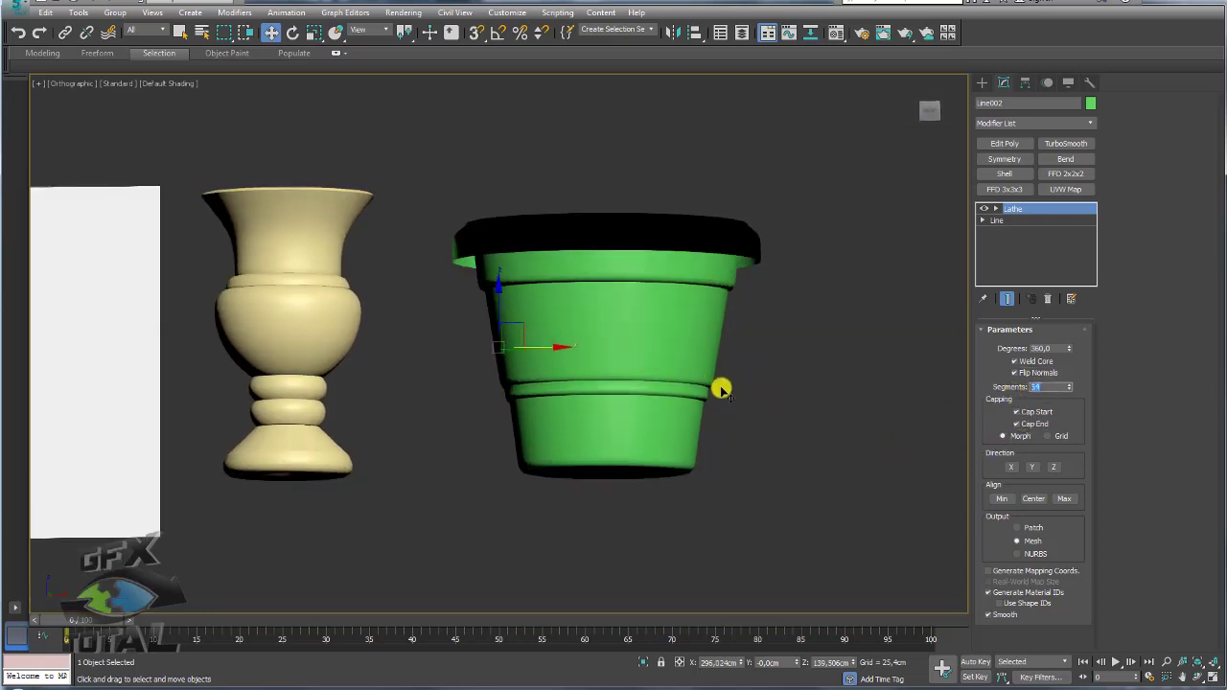
text(64)
middle_drag(706, 395, 743, 397)
key(F4)
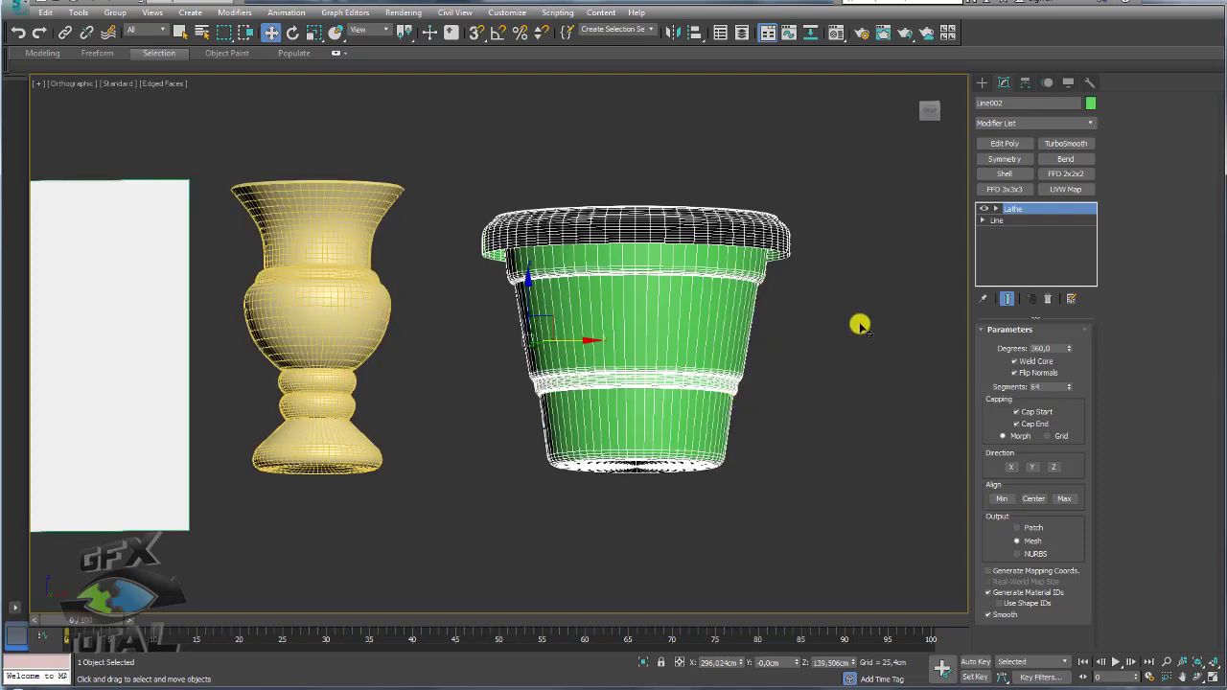
key(F4)
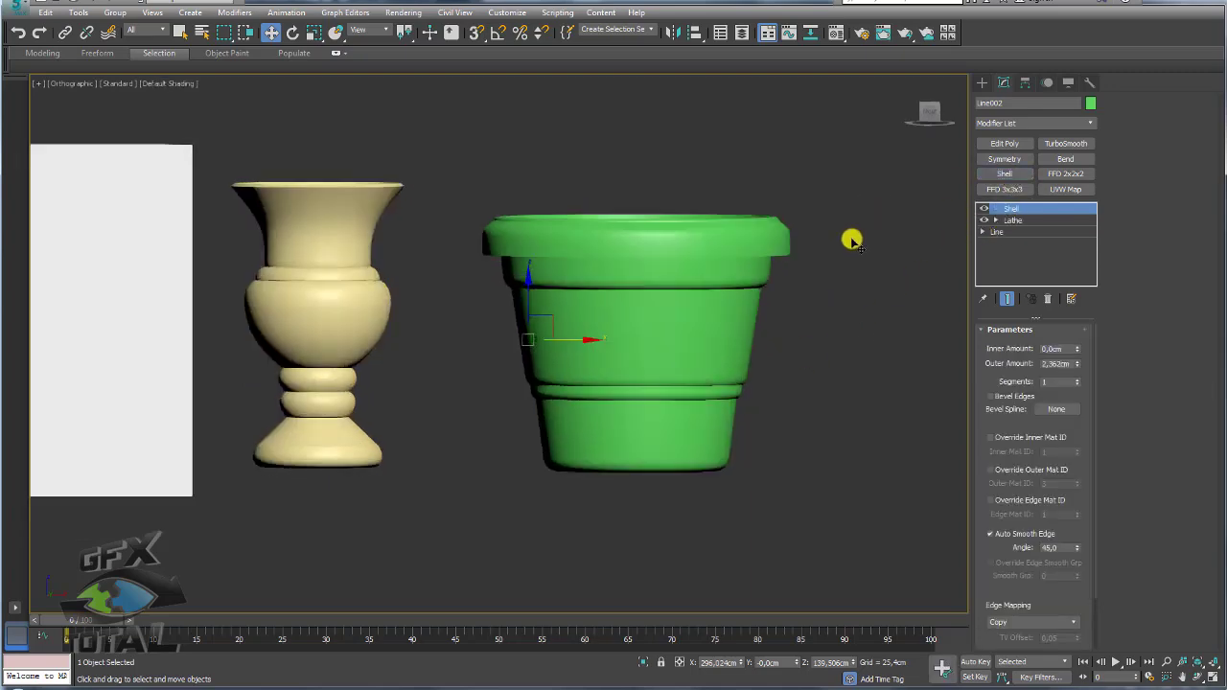
mouse_move(849, 238)
alt+middle_down()
mouse_move(849, 340)
mouse_move(694, 331)
alt+middle_up()
click(849, 339)
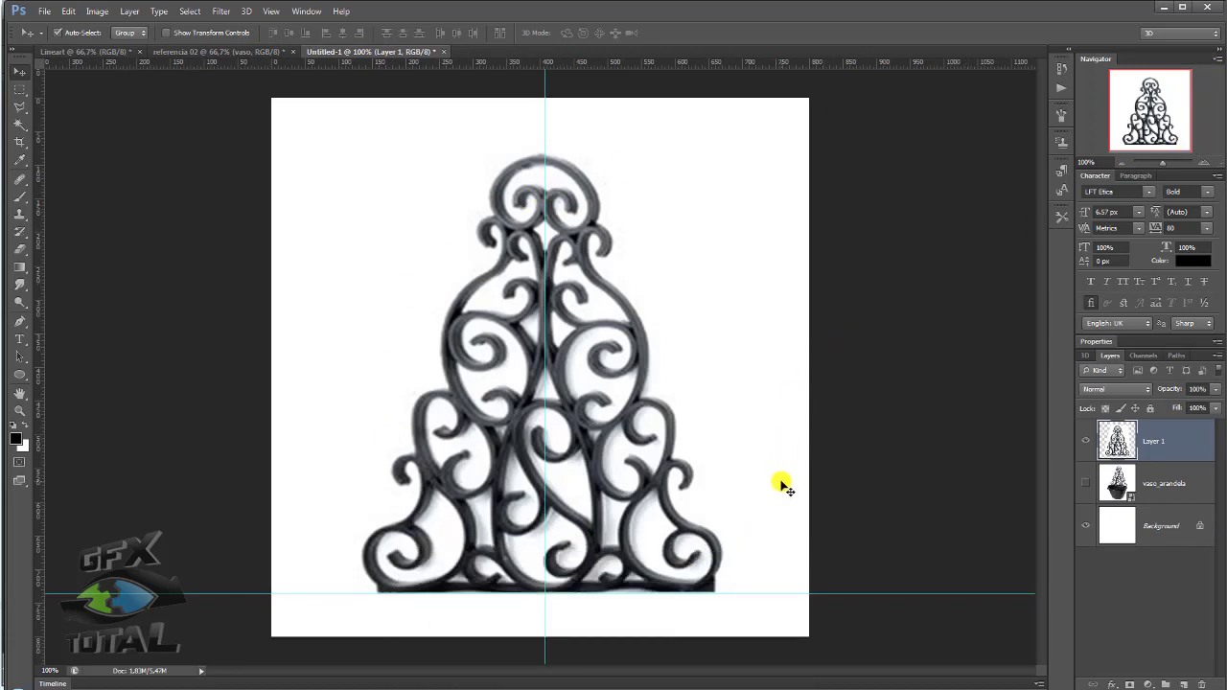
Save the ironwork ornament as a JPEG named arandela.jpg in the references folder
key(ctrl+s)
text(arandela)
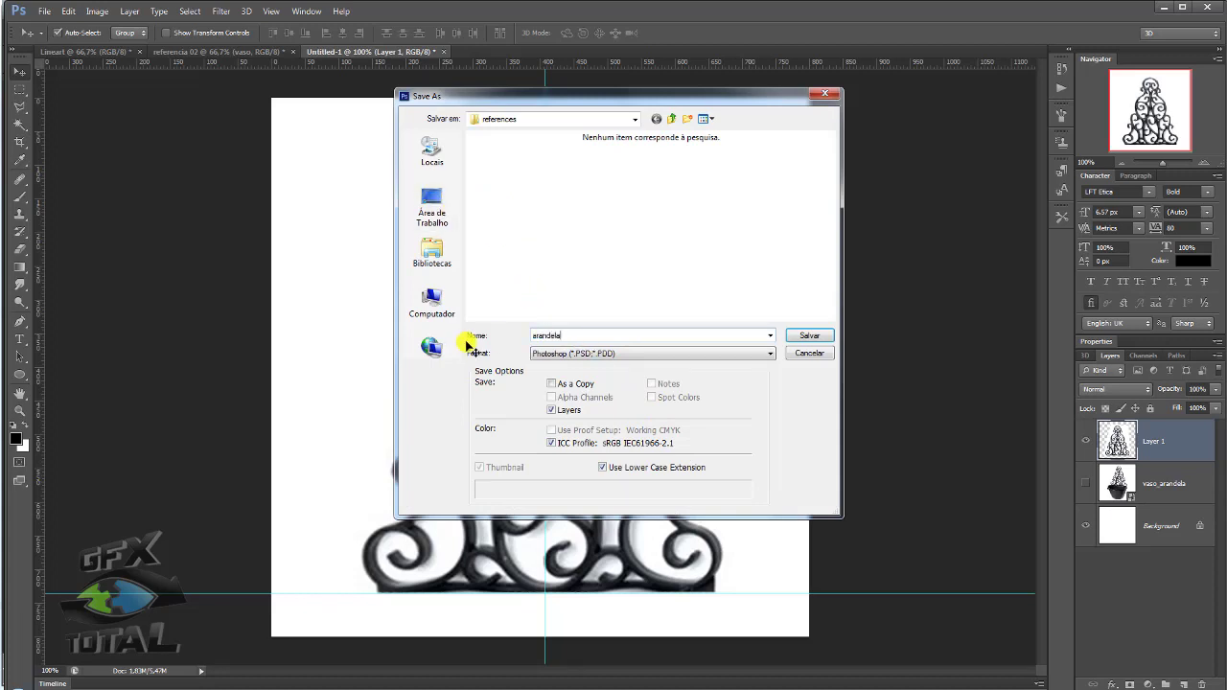
key(Tab)
key(alt+Down)
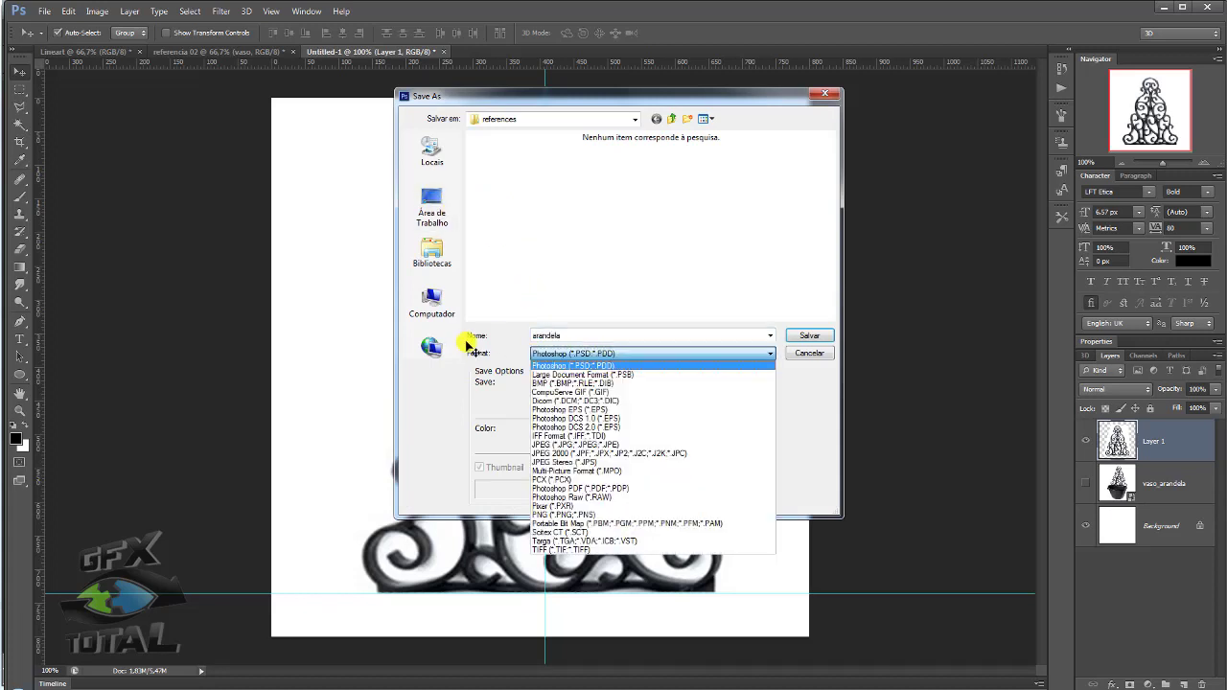
key(Down)
key(Down)
key(Down)
key(Down)
key(Down)
key(Down)
key(Down)
key(Down)
key(Down)
key(Return)
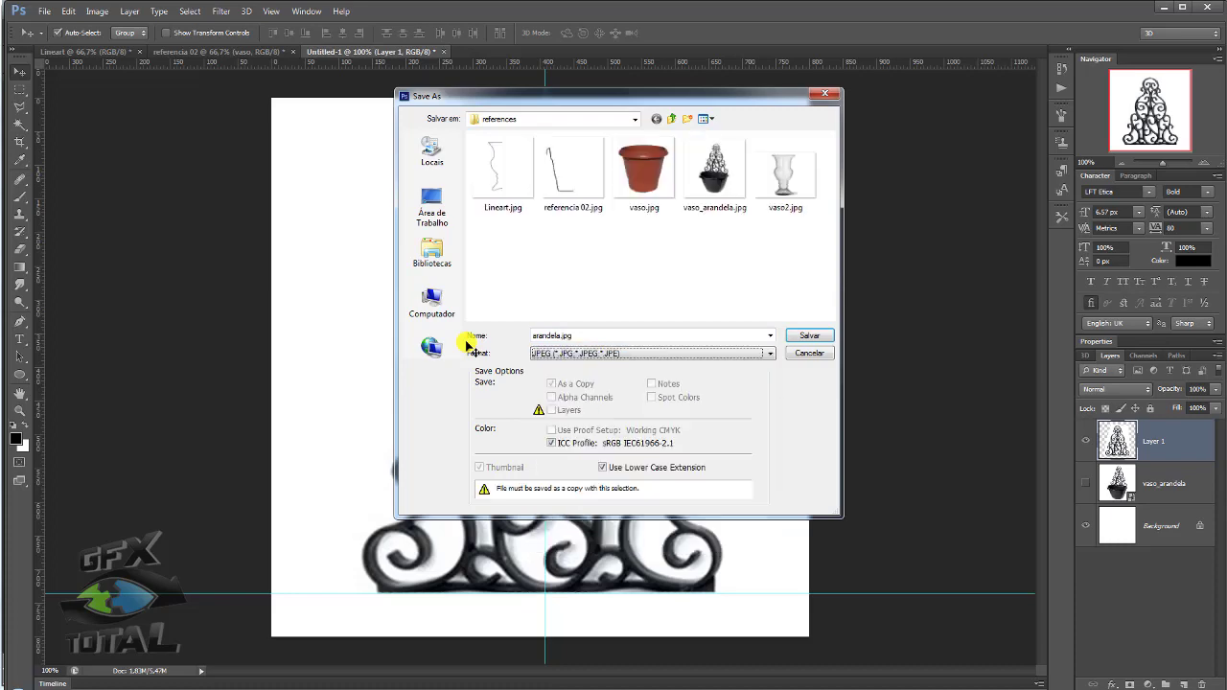
key(Return)
key(Return)
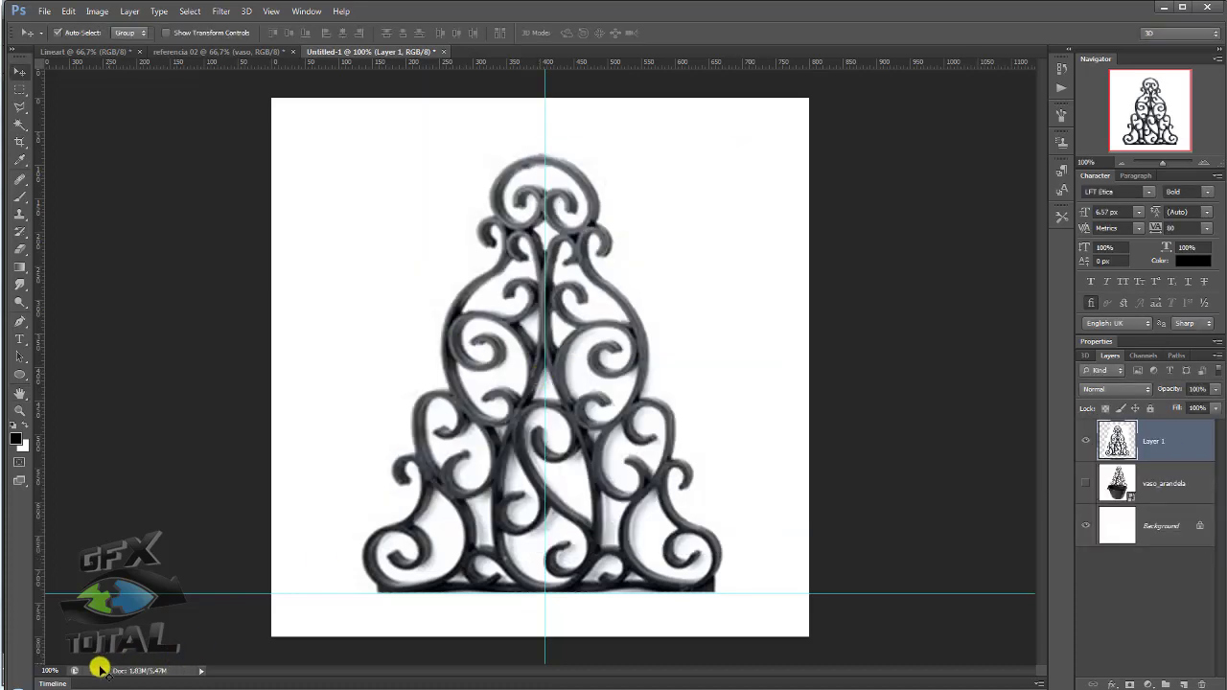
Drag arandela.jpg onto the sketch plane and switch to the Front view
mouse_move(259, 230)
mouse_down()
mouse_move(407, 410)
mouse_move(283, 317)
mouse_up()
middle_drag(282, 315, 513, 335)
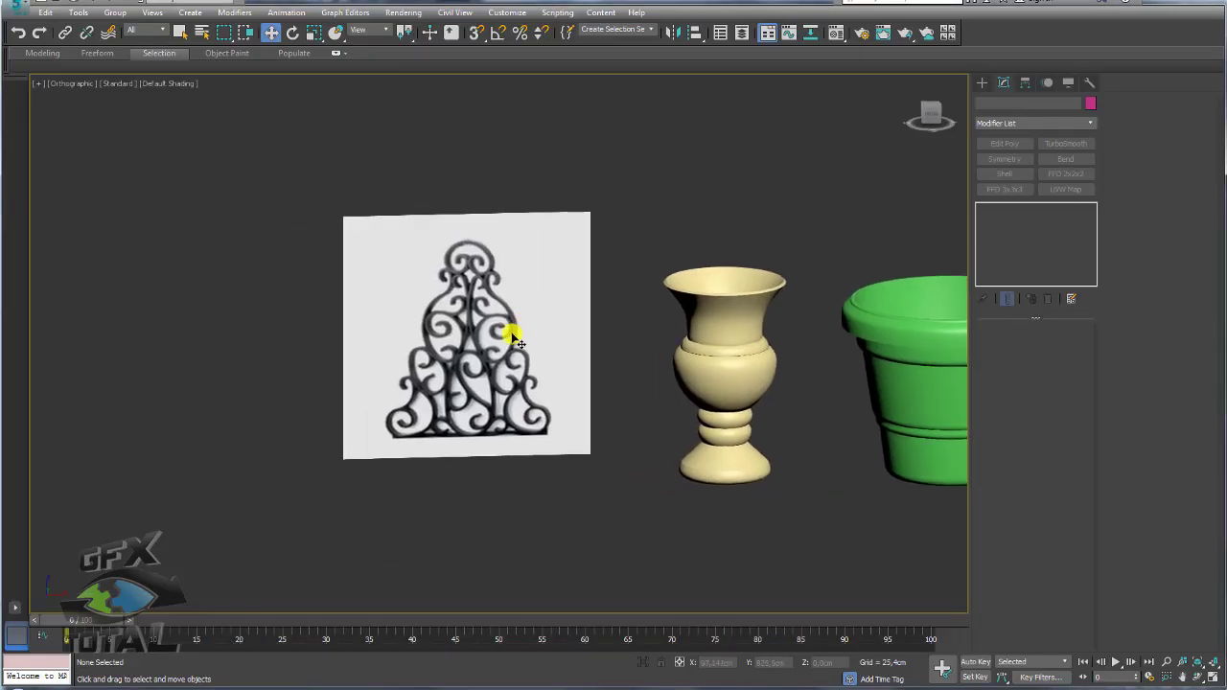
scroll(486, 365, down, 3)
key(f)
scroll(658, 351, up, 6)
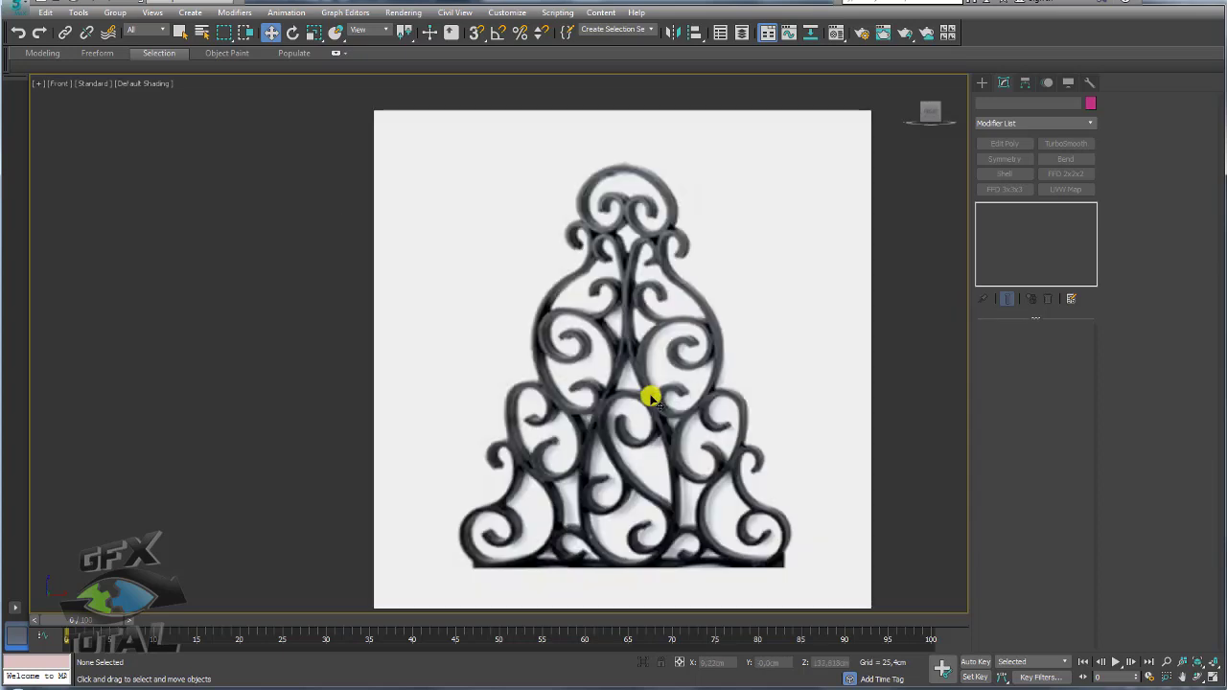
In Create > Shapes, frame the ornament in the Front view, centring on its lower-left curl
click(982, 80)
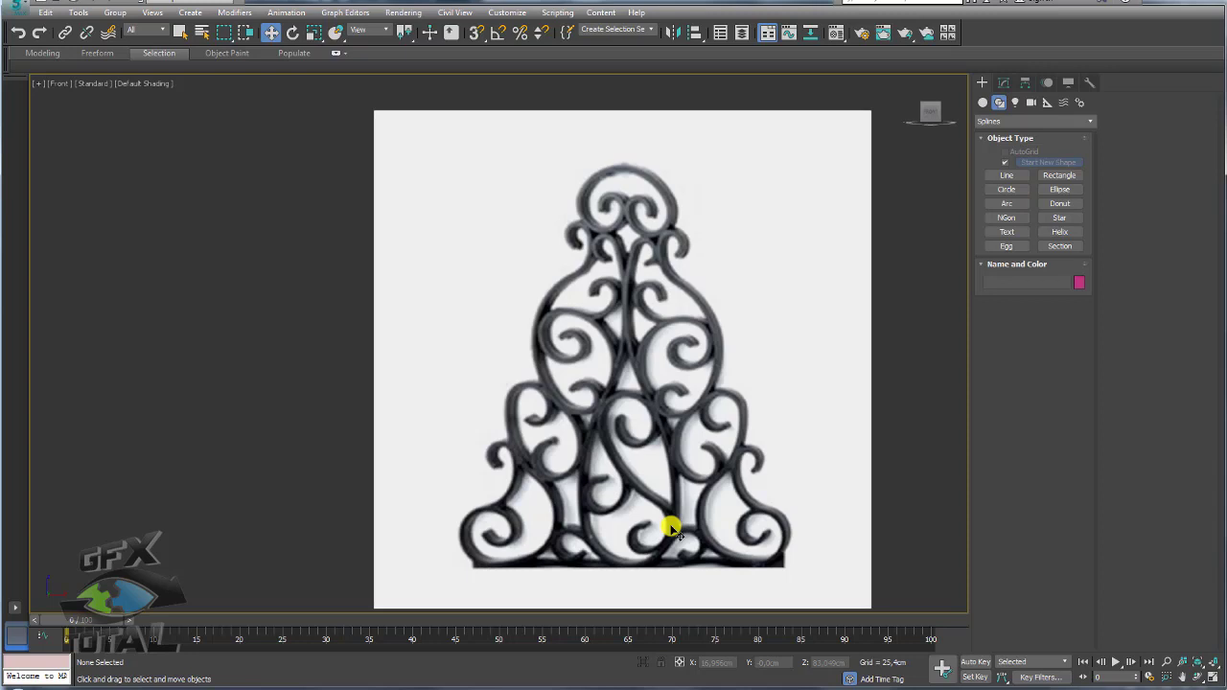
middle_drag(517, 479, 551, 320)
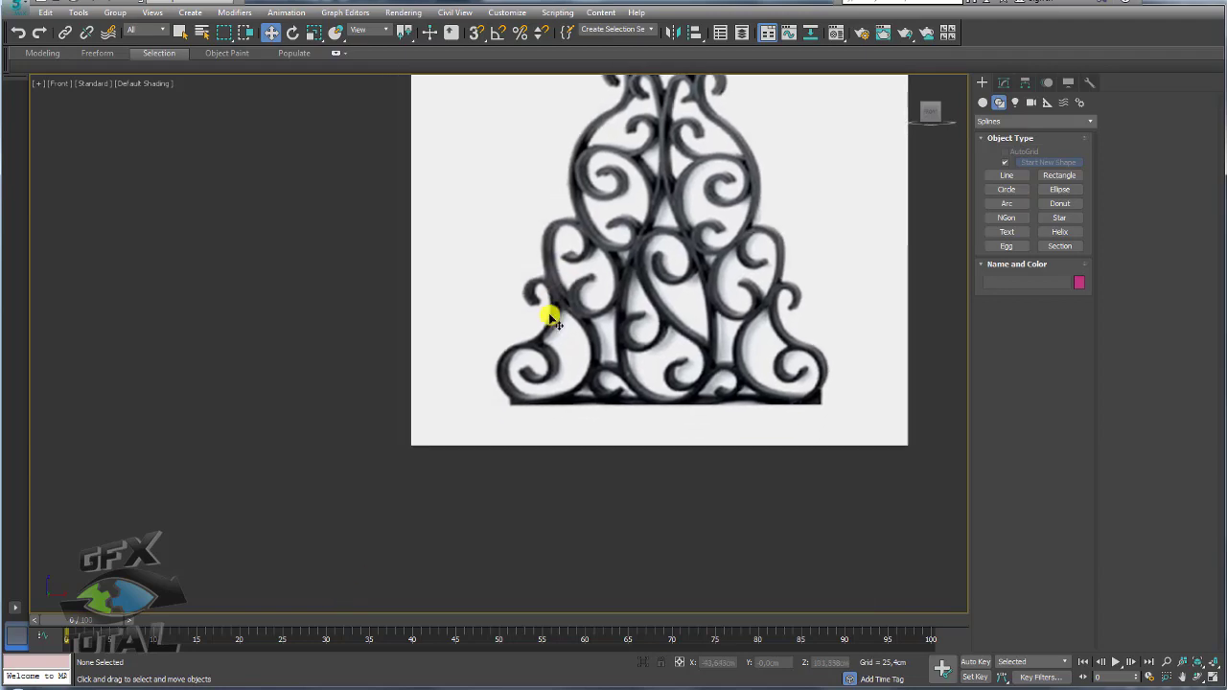
scroll(542, 374, up, 1)
scroll(522, 417, up, 1)
scroll(546, 432, up, 1)
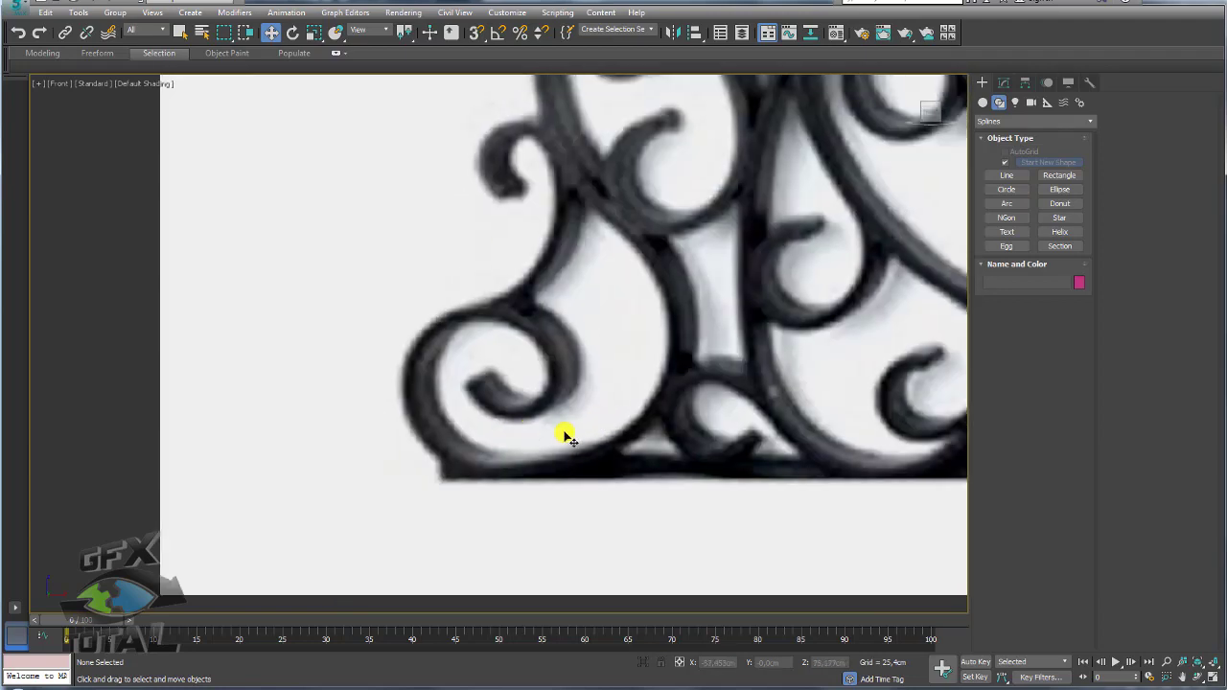
scroll(537, 412, up, 1)
scroll(219, 249, down, 5)
middle_drag(432, 227, 396, 401)
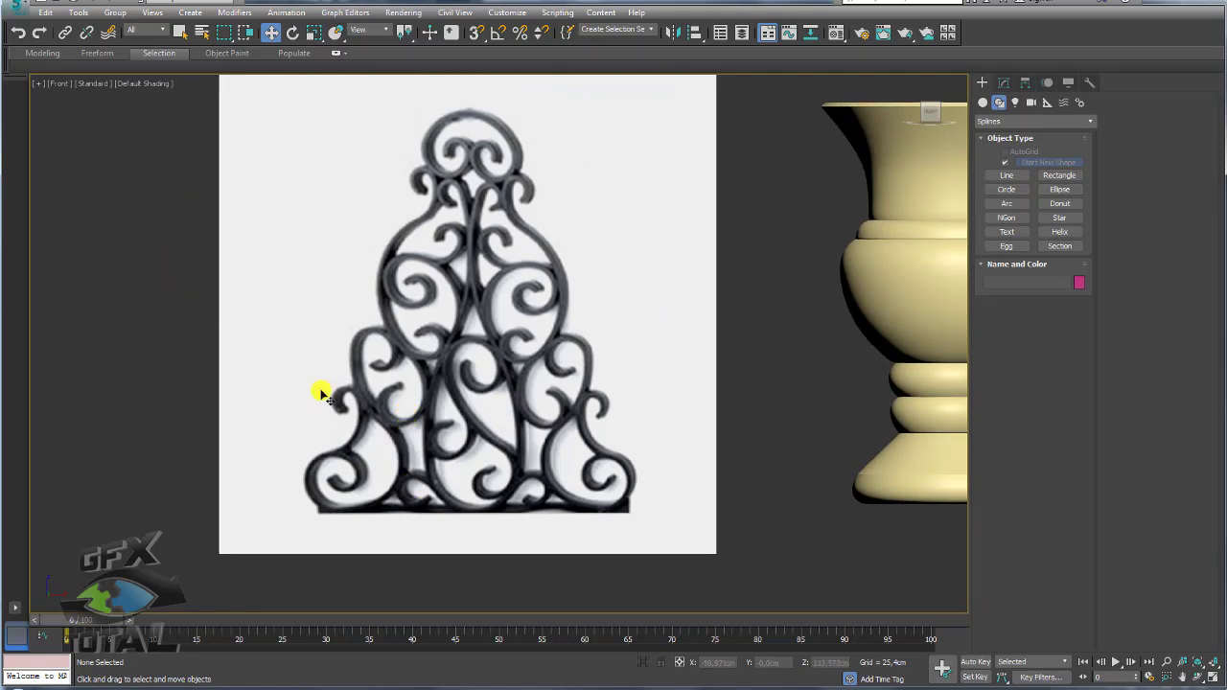
middle_drag(320, 392, 357, 361)
scroll(356, 360, up, 2)
scroll(375, 432, up, 3)
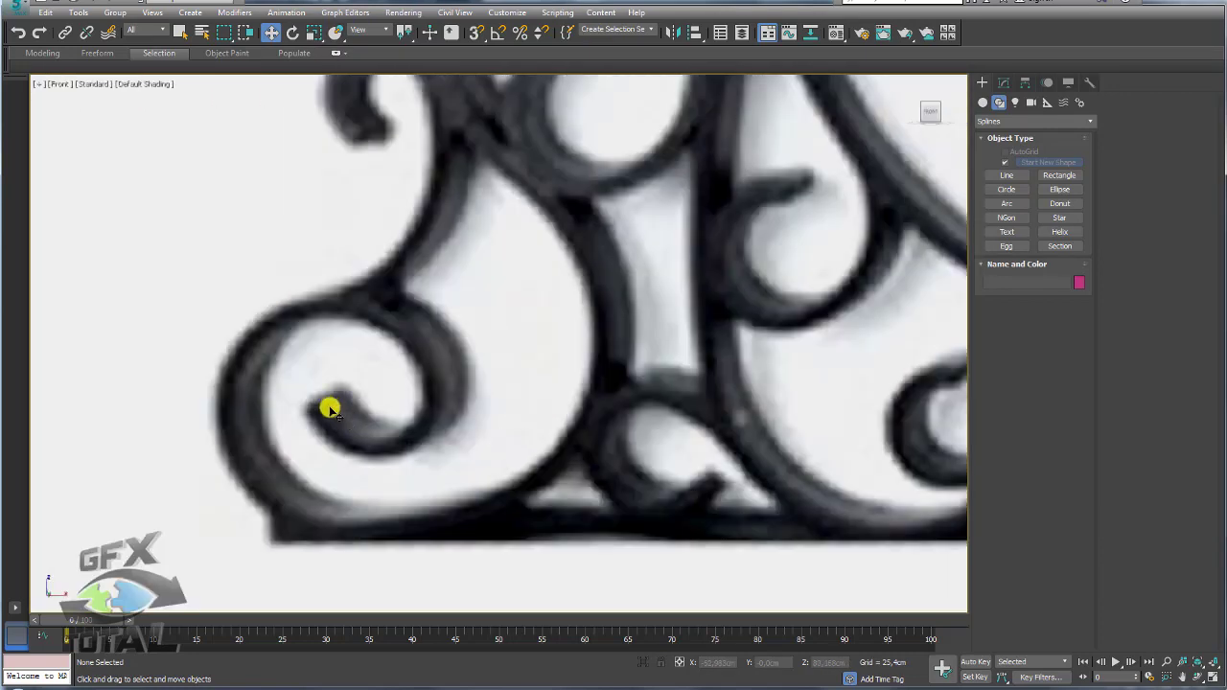
scroll(278, 439, down, 2)
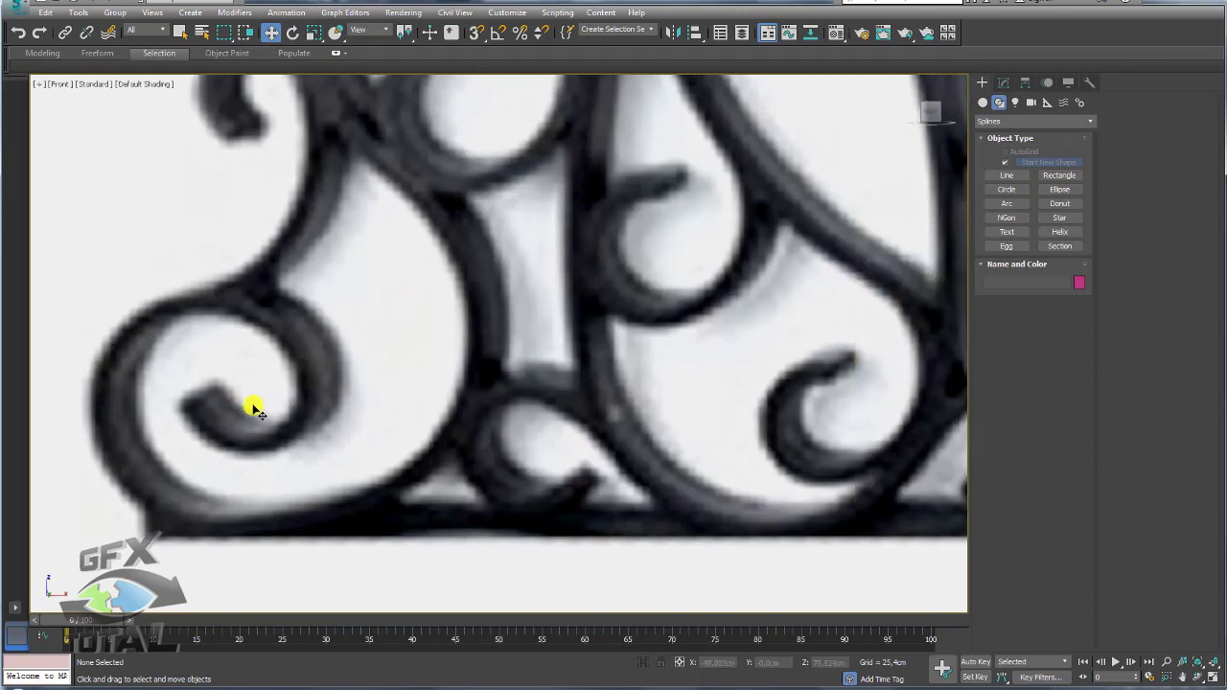
scroll(253, 406, down, 2)
middle_drag(239, 396, 402, 372)
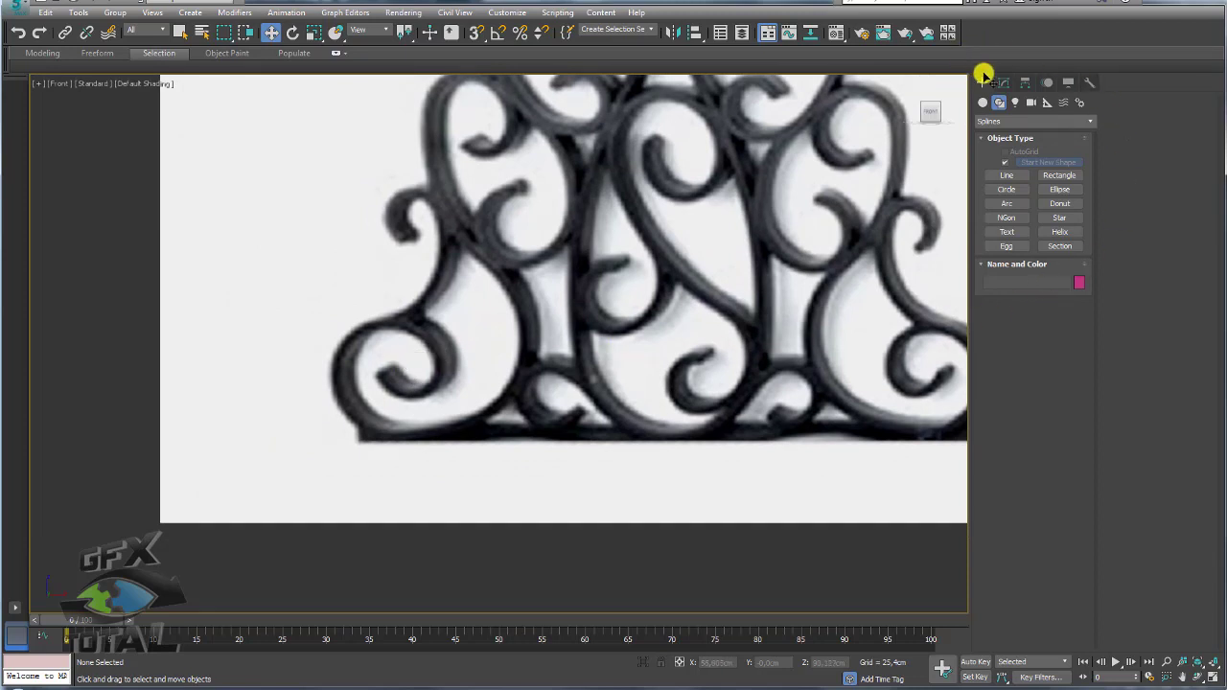
With the Line tool, trace the lower-left curl around the big spiral's outer sweep
click(1006, 175)
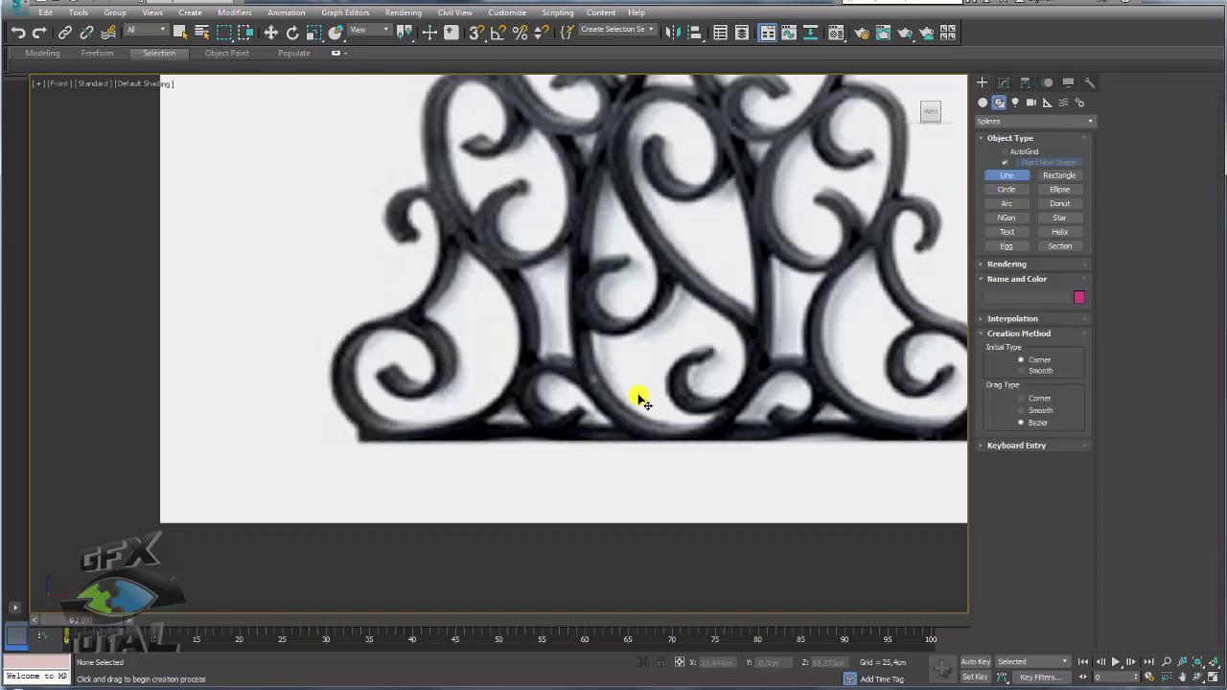
scroll(317, 376, up, 3)
click(407, 375)
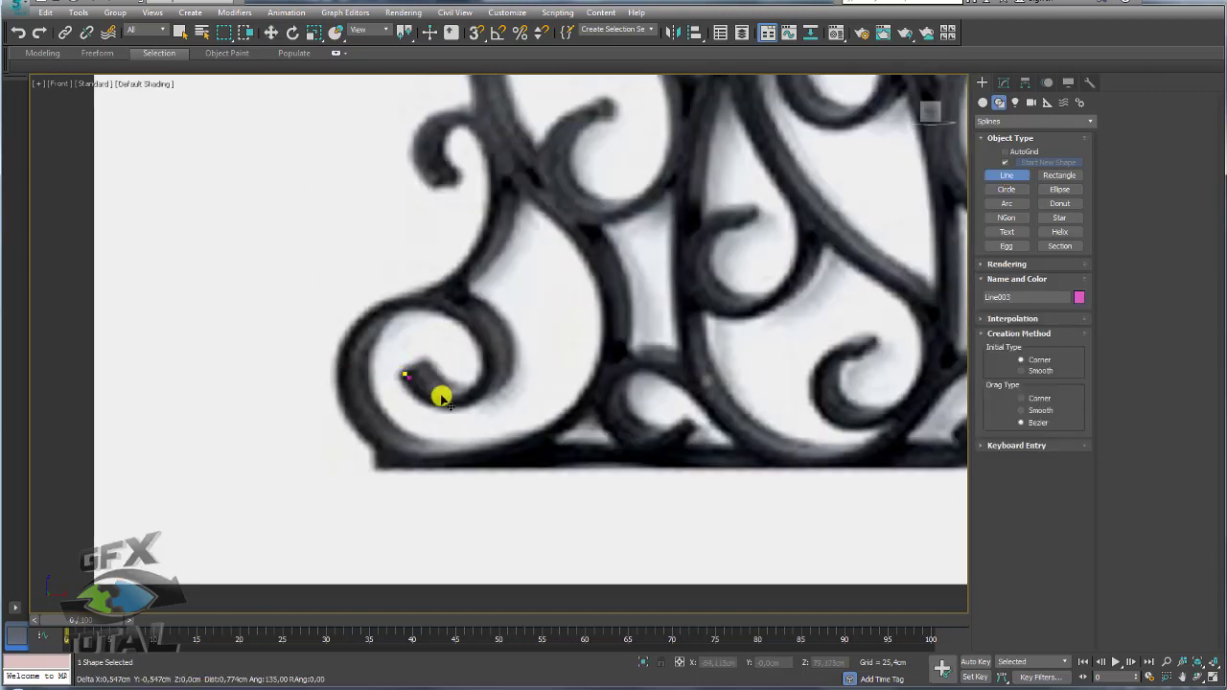
drag(481, 387, 500, 362)
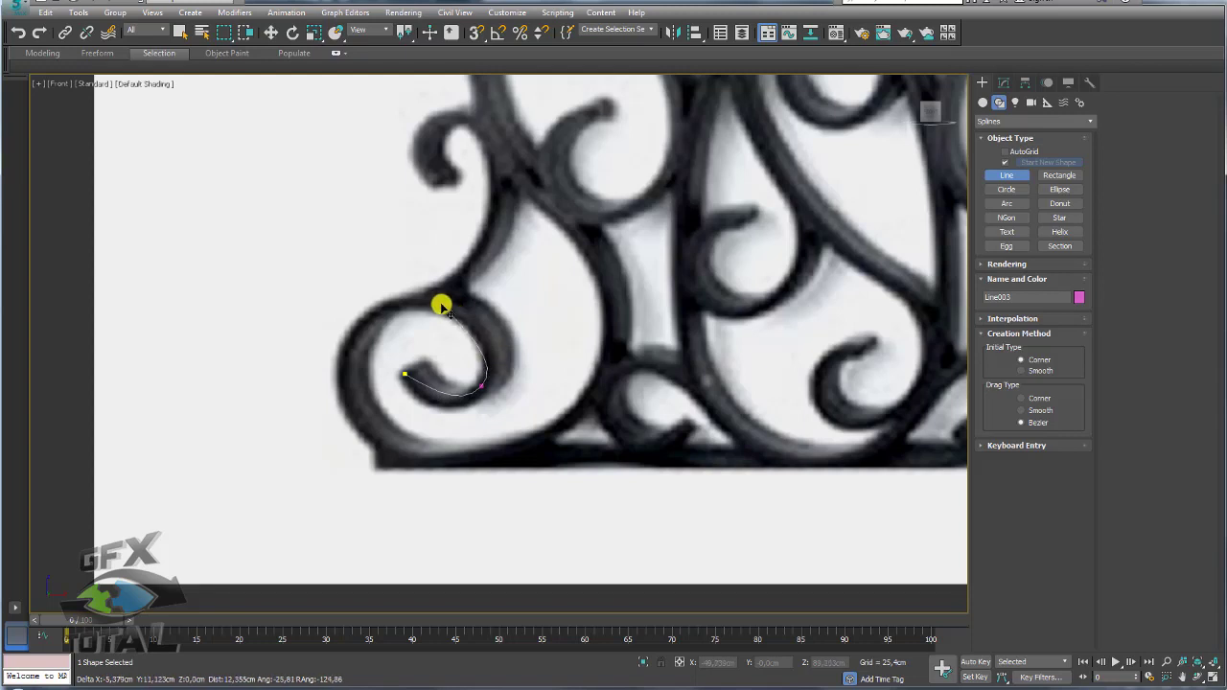
drag(436, 306, 383, 304)
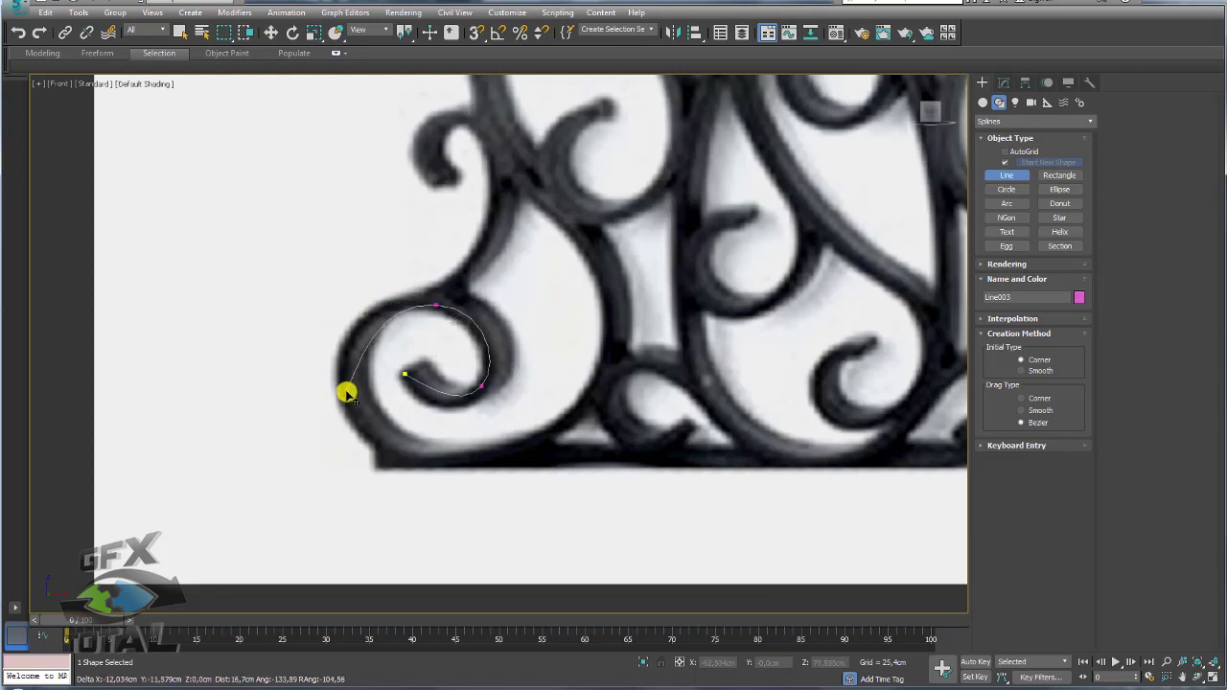
drag(348, 397, 373, 460)
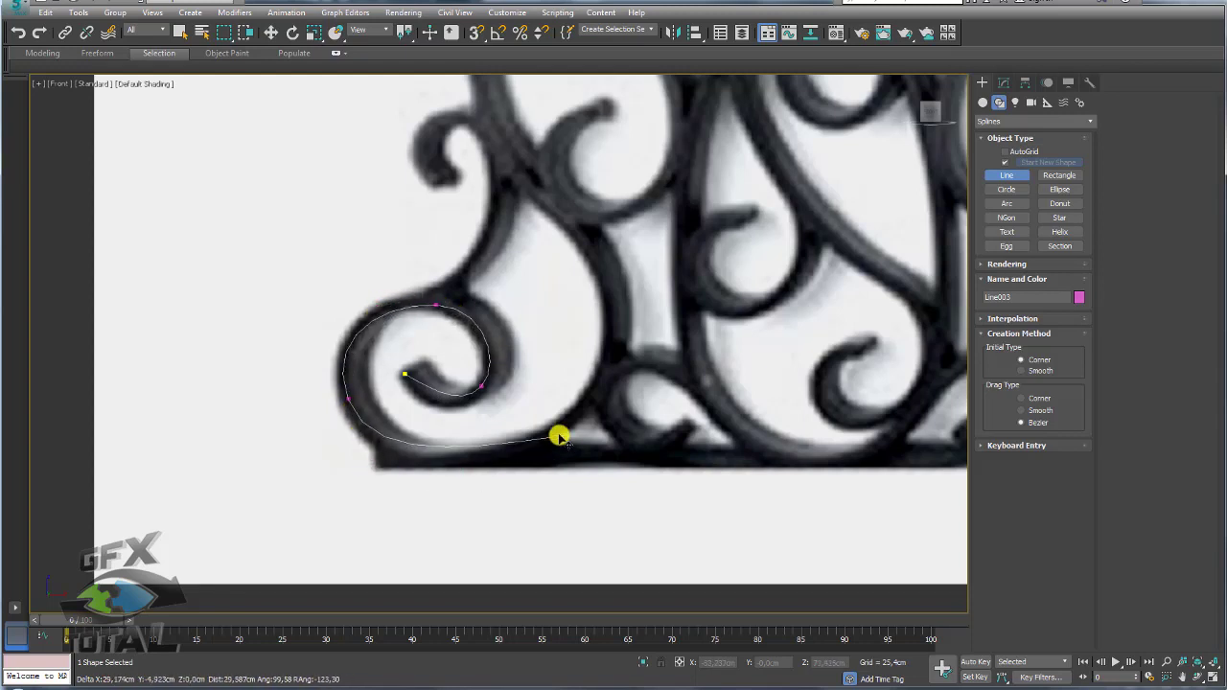
drag(547, 436, 618, 378)
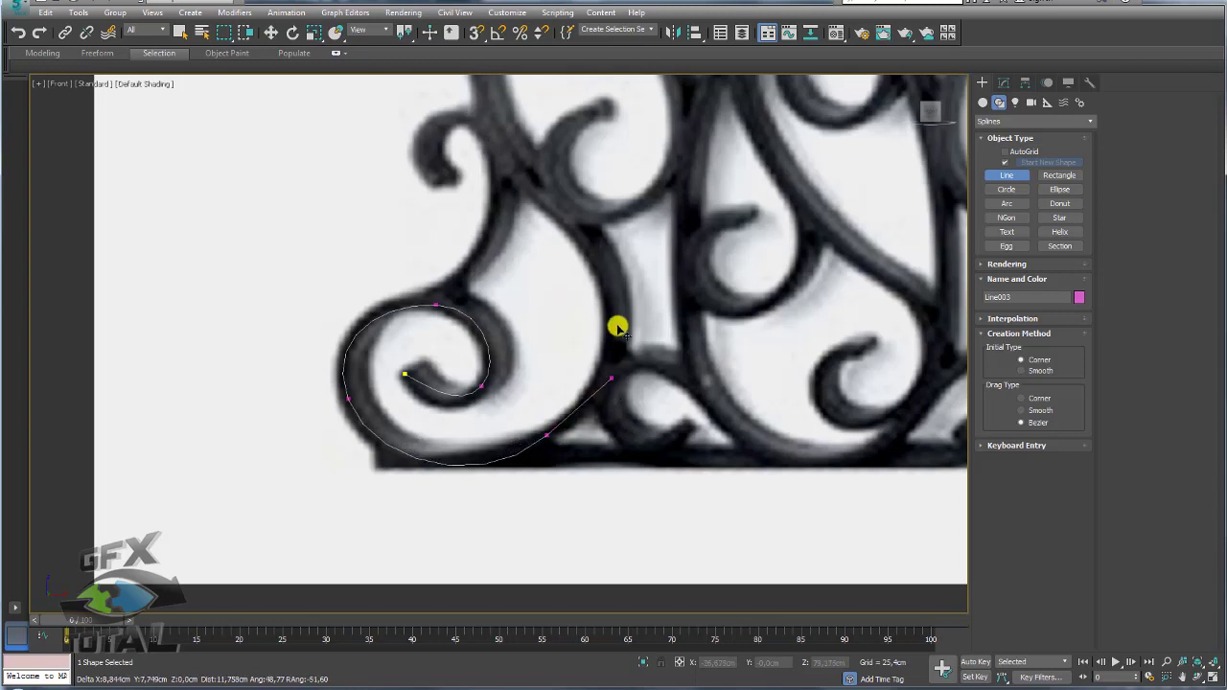
drag(585, 243, 538, 185)
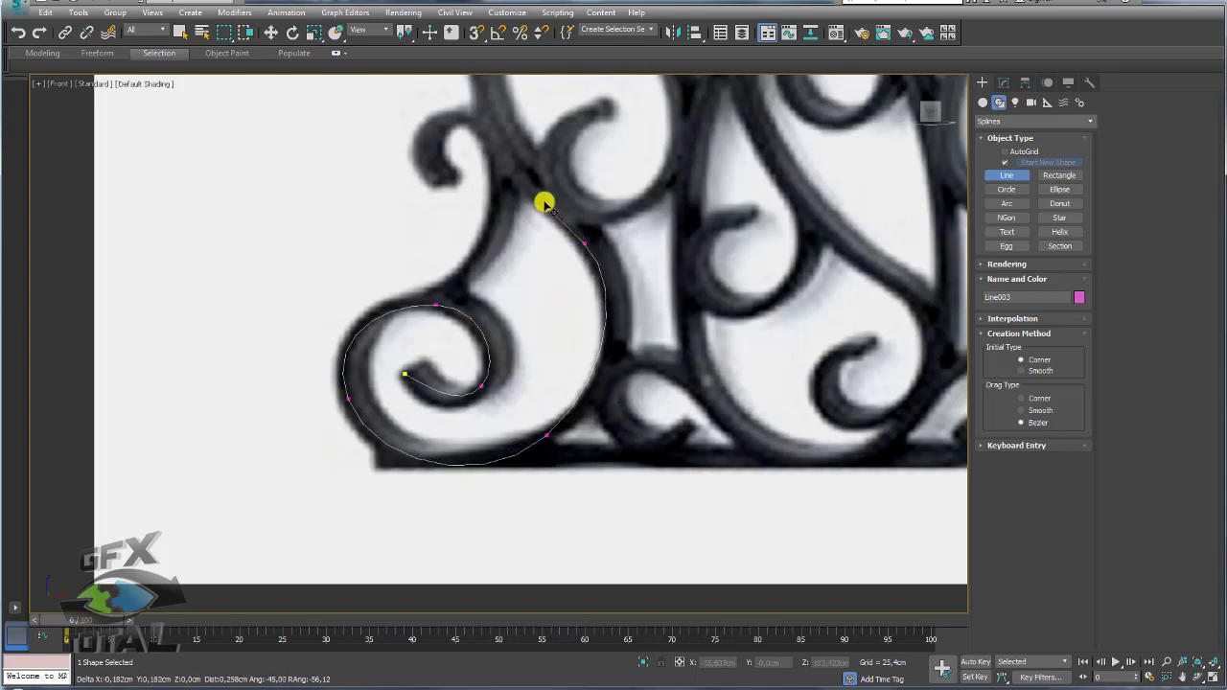
scroll(506, 156, down, 2)
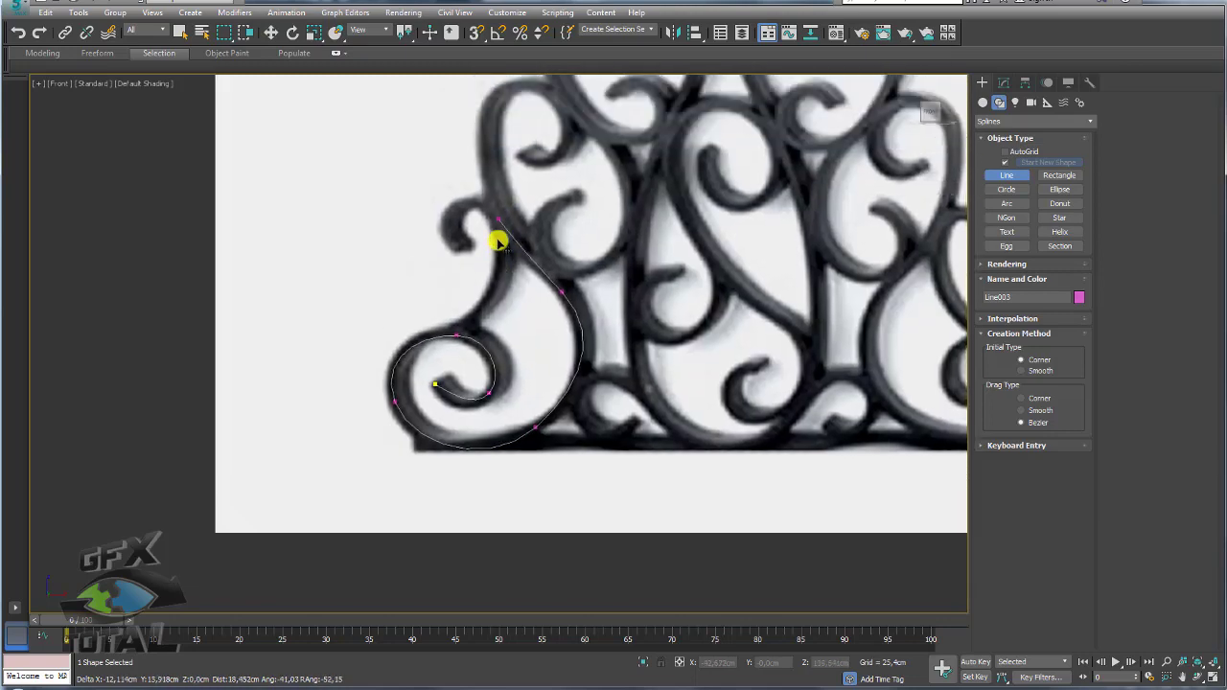
middle_drag(499, 241, 502, 379)
scroll(508, 352, up, 2)
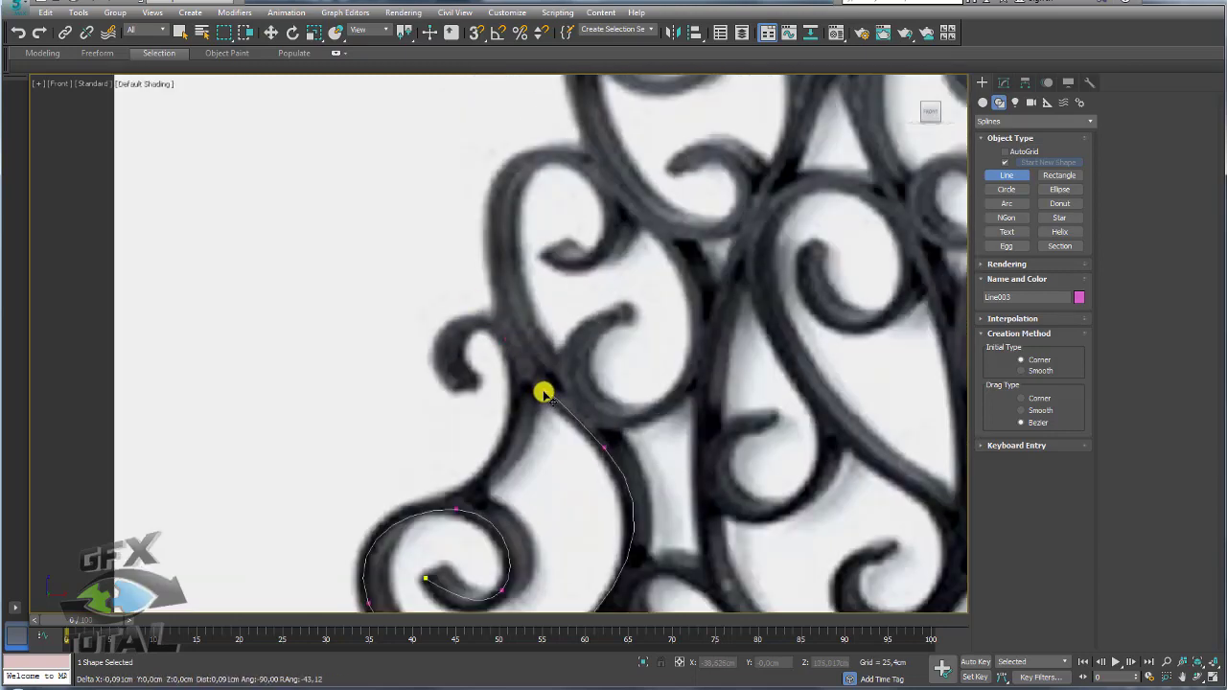
scroll(488, 350, up, 1)
right_click(484, 349)
Trace the small curl's arc and bend it down the bar toward the spiral
scroll(474, 343, up, 1)
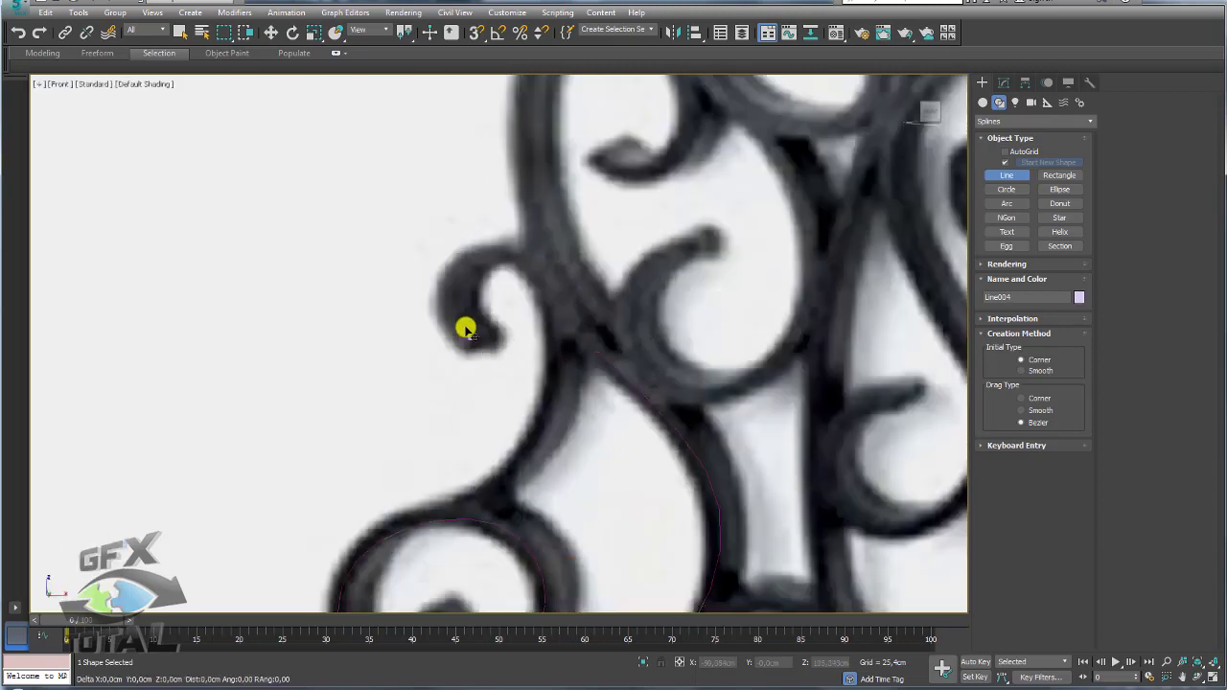
click(470, 337)
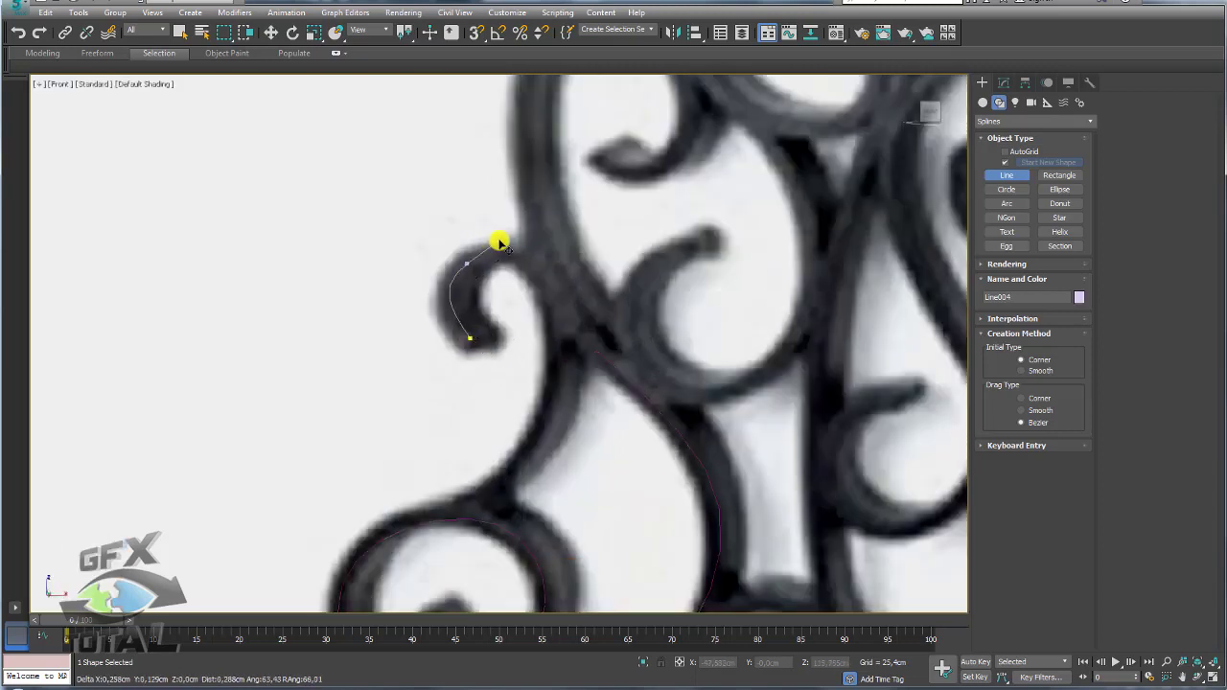
drag(554, 325, 560, 370)
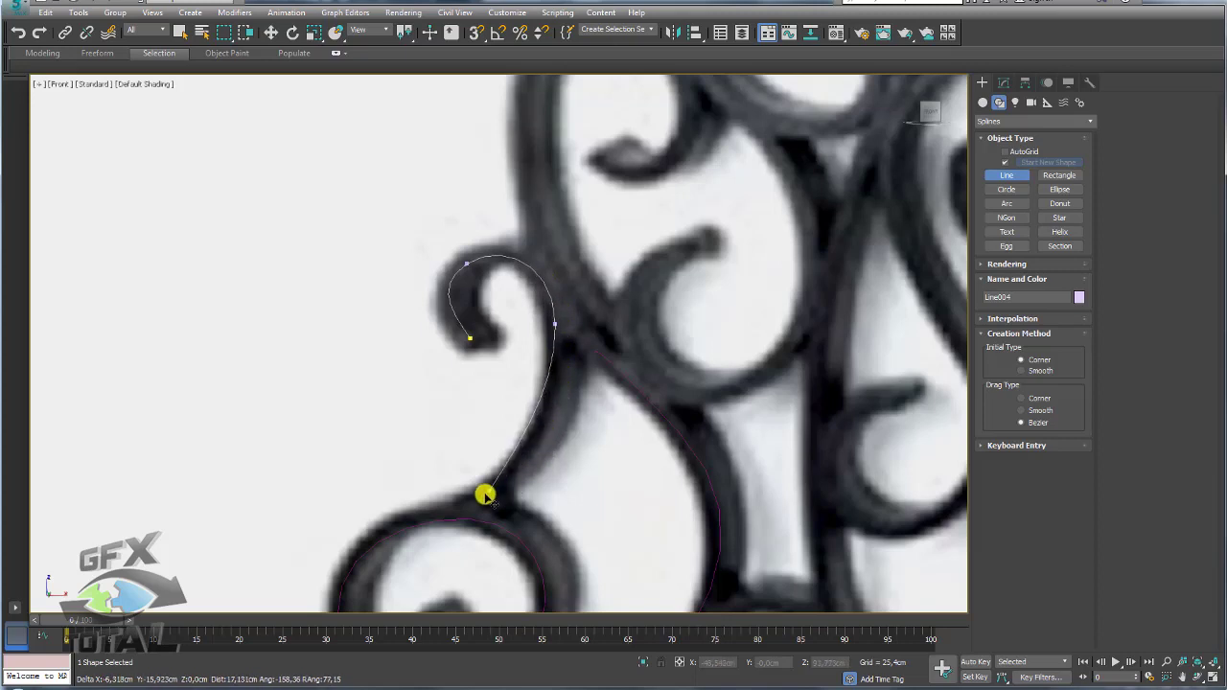
mouse_move(473, 496)
mouse_down()
mouse_move(488, 511)
mouse_move(406, 526)
mouse_up()
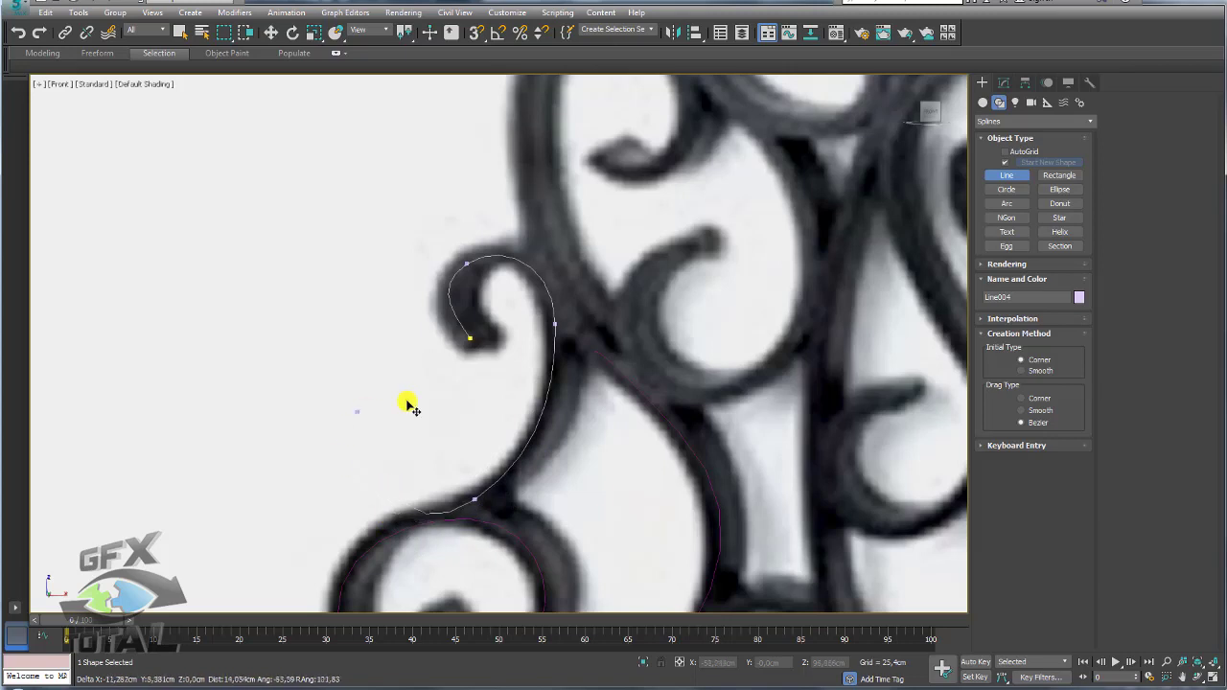
scroll(493, 427, down, 2)
scroll(518, 393, down, 2)
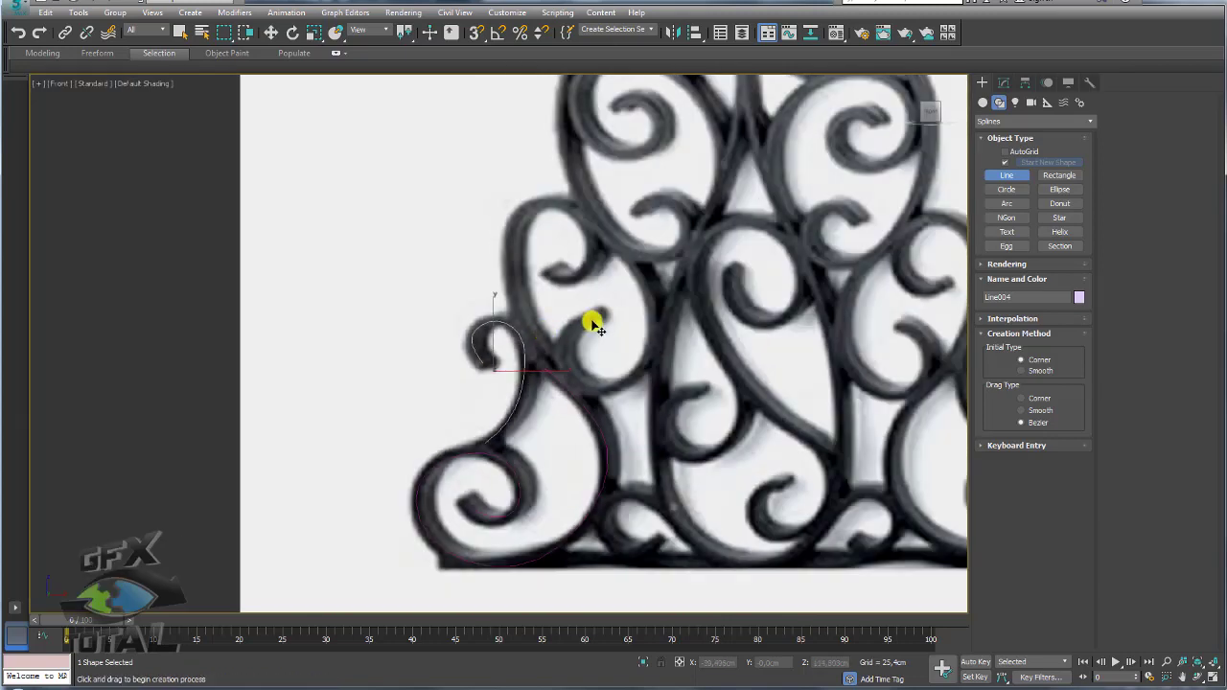
scroll(594, 328, up, 1)
scroll(496, 265, up, 1)
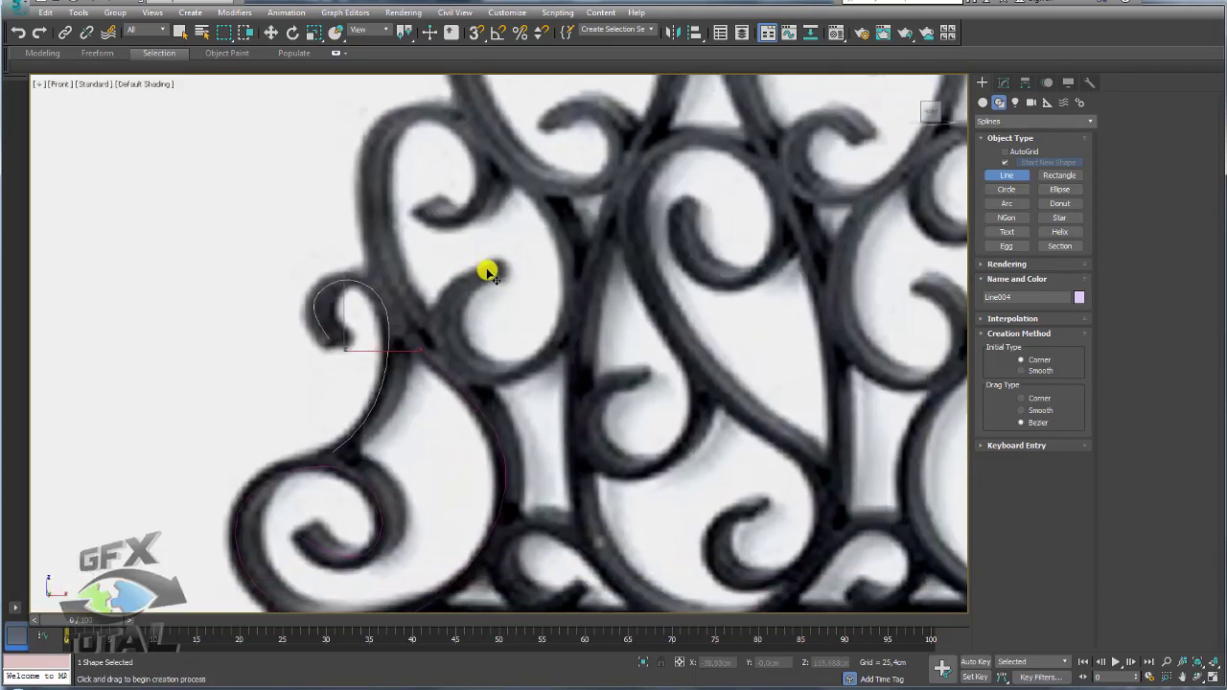
Trace the next curl from its tip around its inside and up the bar
click(490, 270)
drag(443, 341, 454, 378)
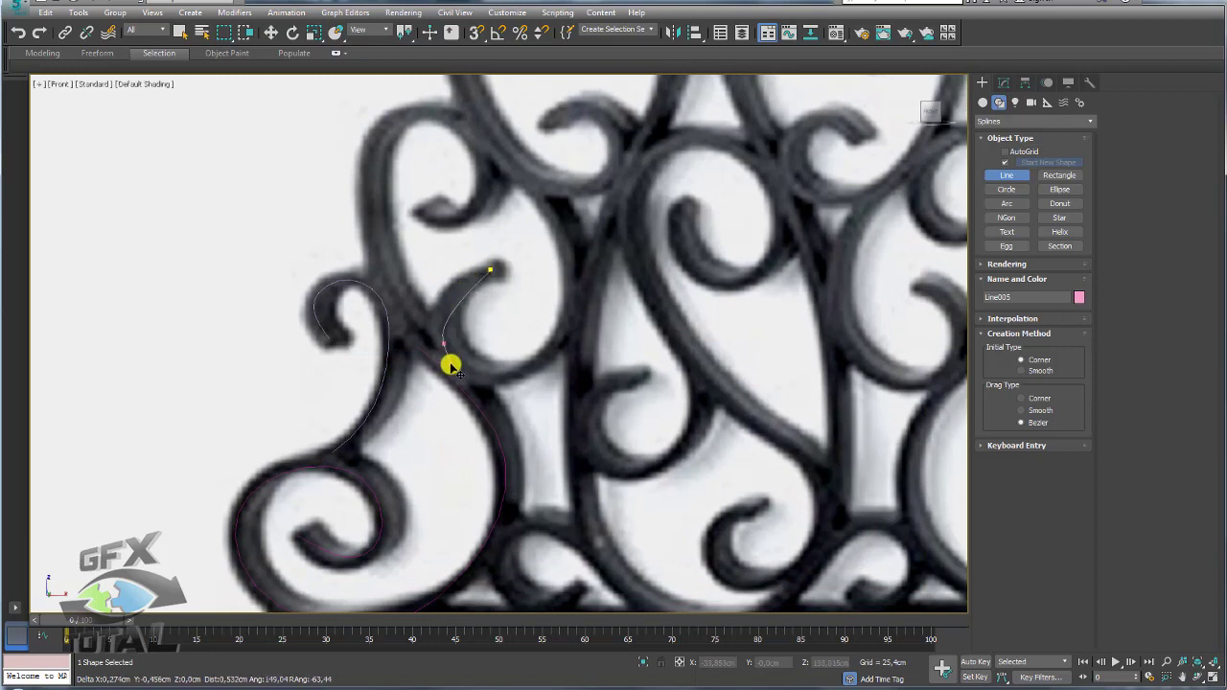
click(546, 353)
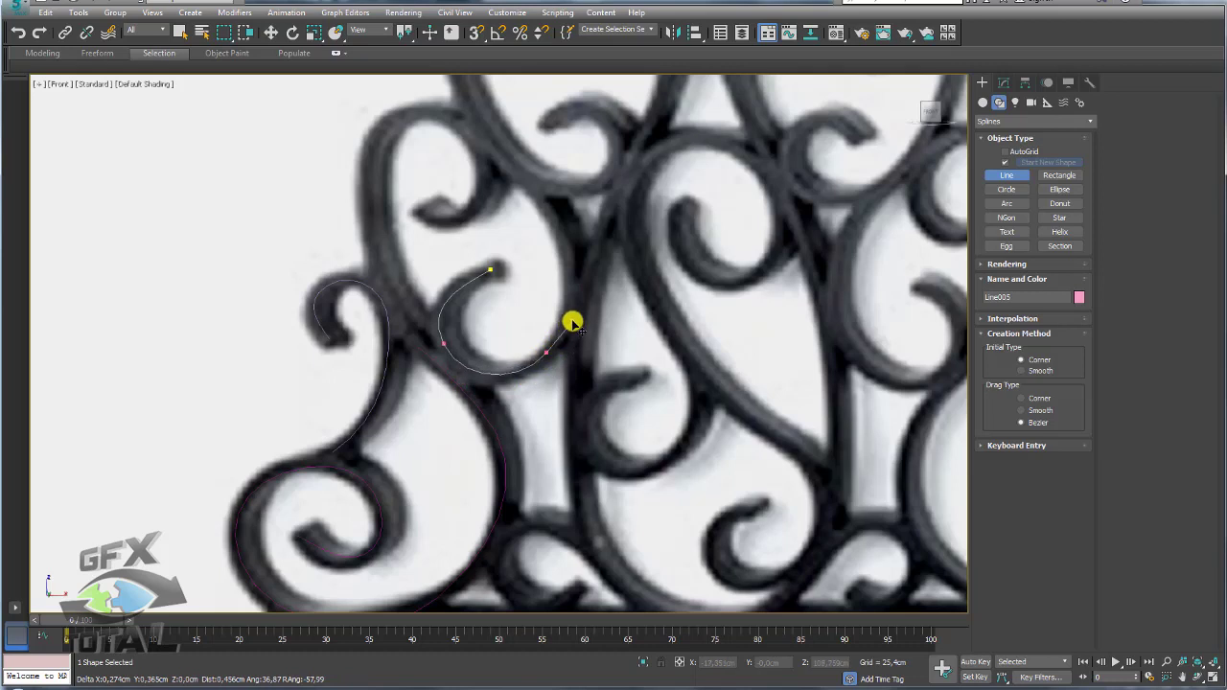
middle_drag(512, 171, 541, 279)
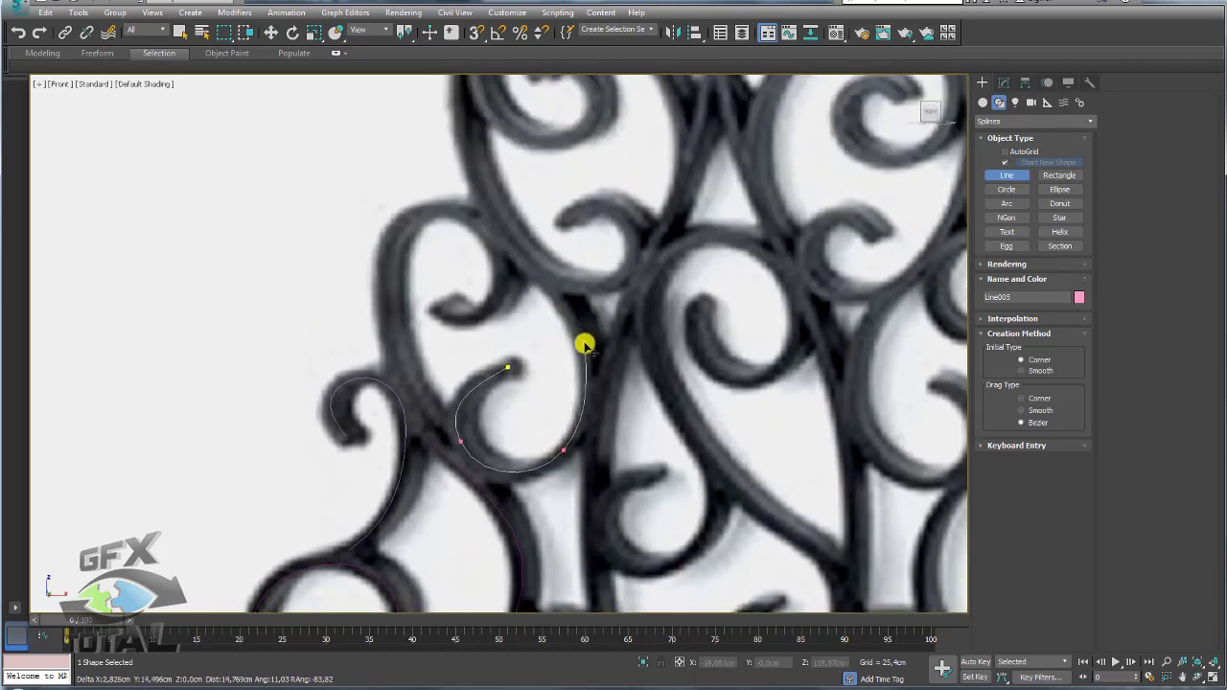
click(542, 281)
right_click(542, 281)
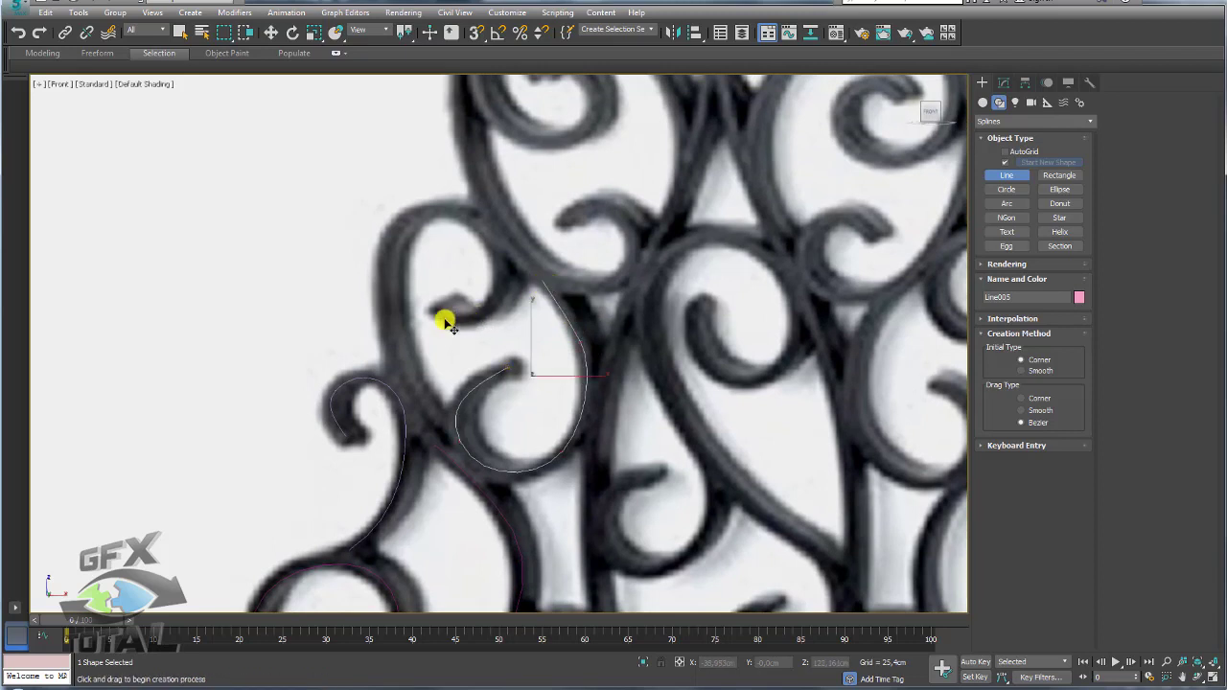
Trace the next curl over its top and down the left bar
drag(451, 318, 506, 314)
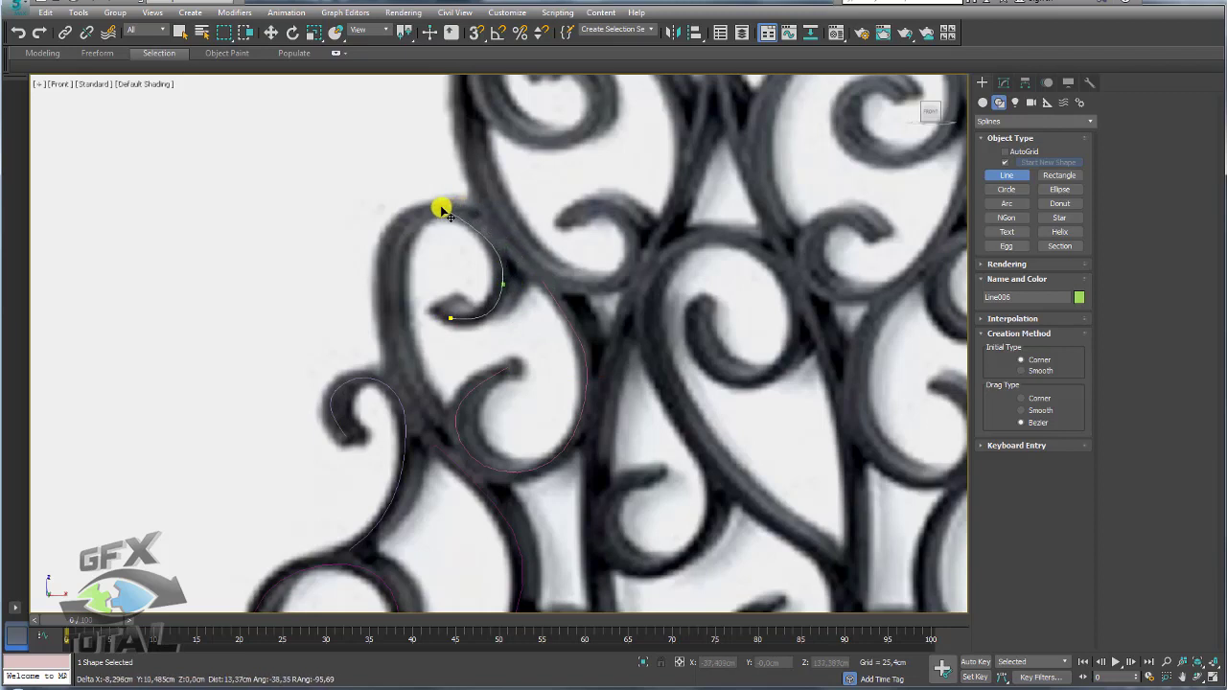
drag(439, 206, 399, 216)
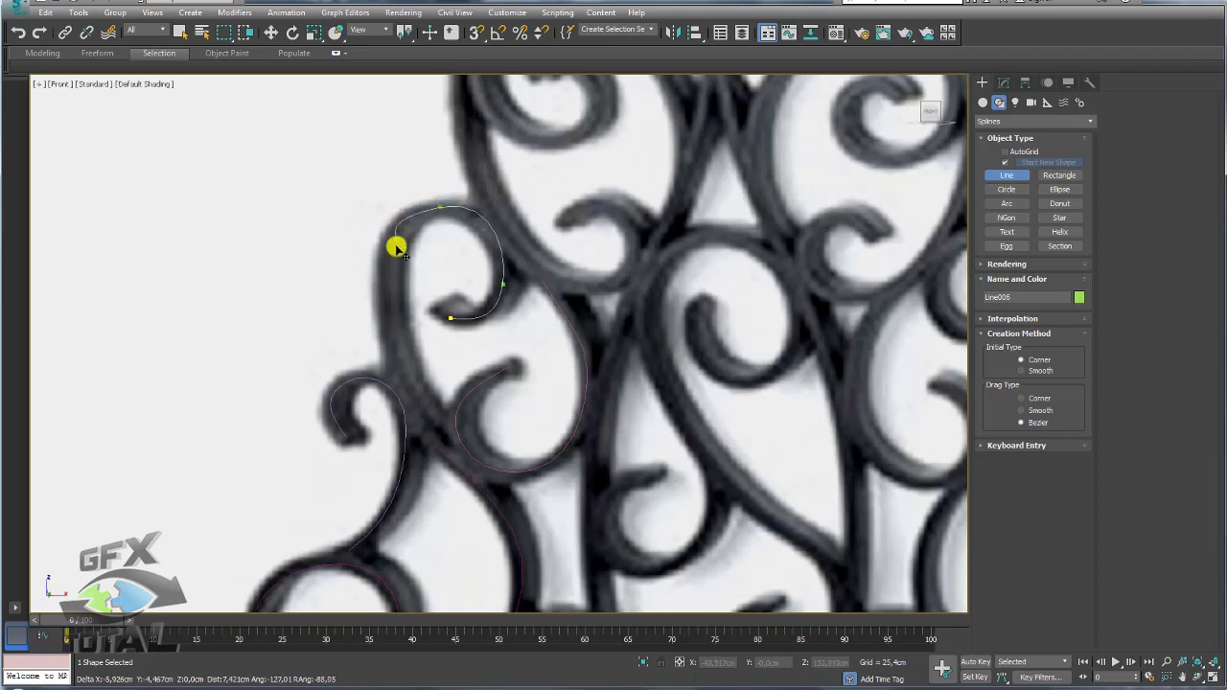
click(386, 321)
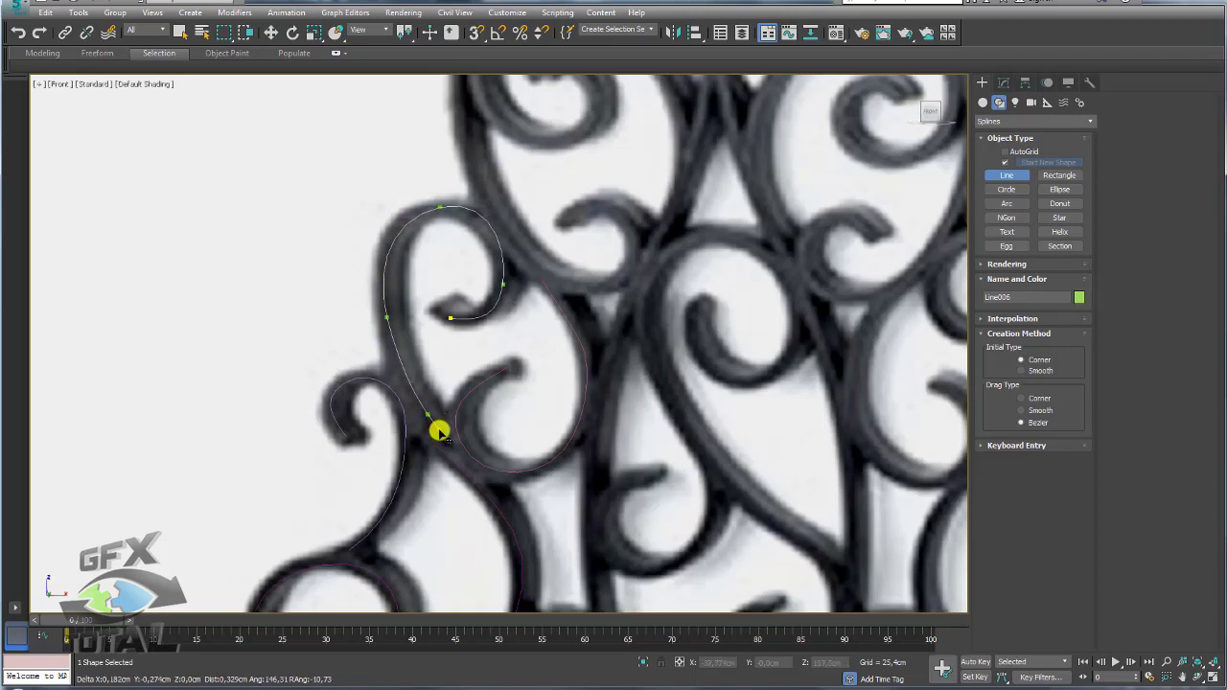
right_click(462, 457)
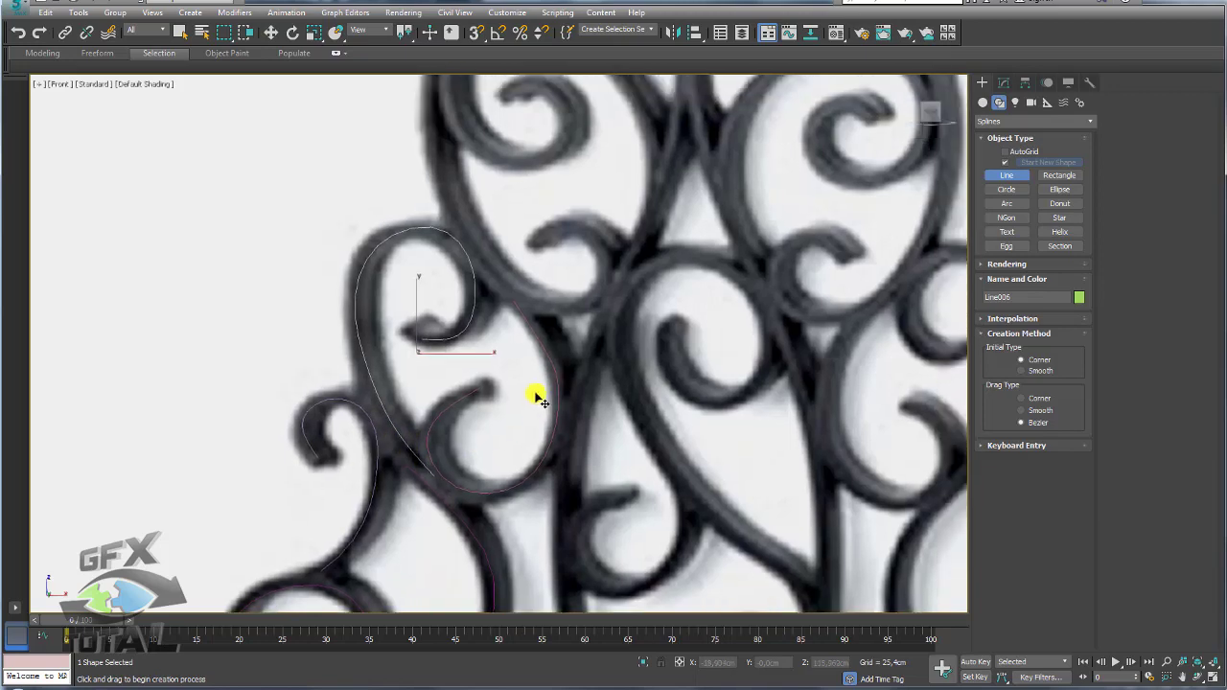
Redraw the central curl's curve after undoing a first attempt, sweeping under it leftward
scroll(521, 316, down, 2)
scroll(518, 307, up, 2)
click(514, 303)
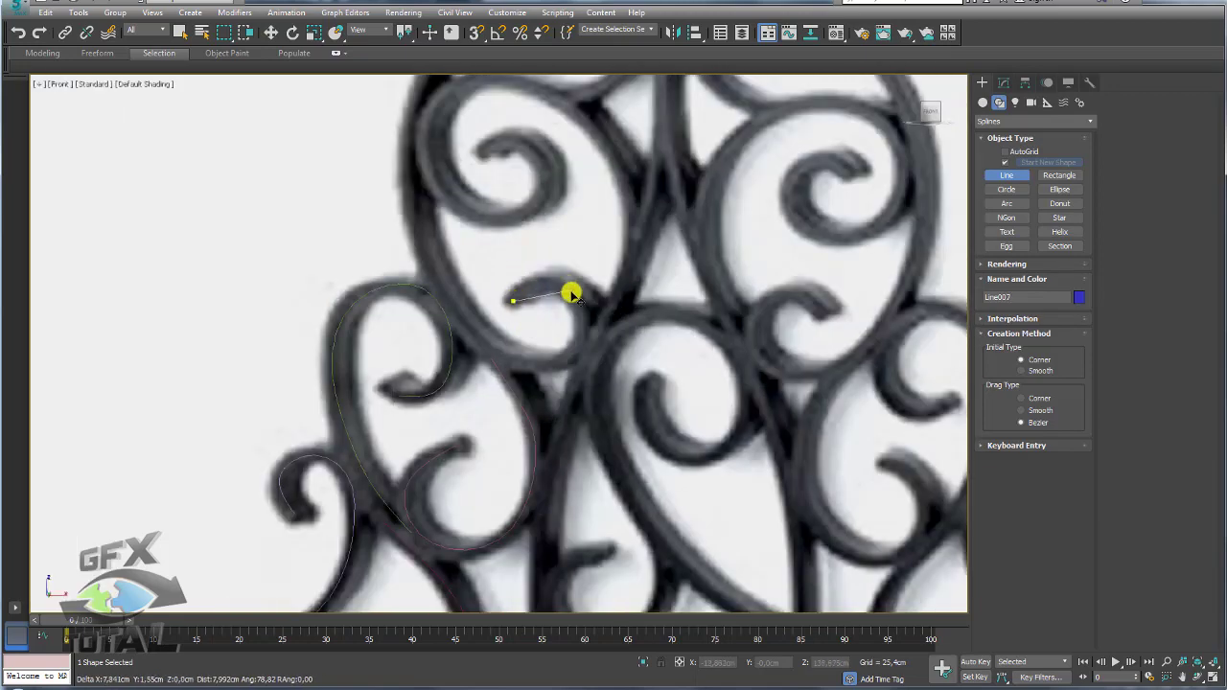
drag(581, 314, 592, 342)
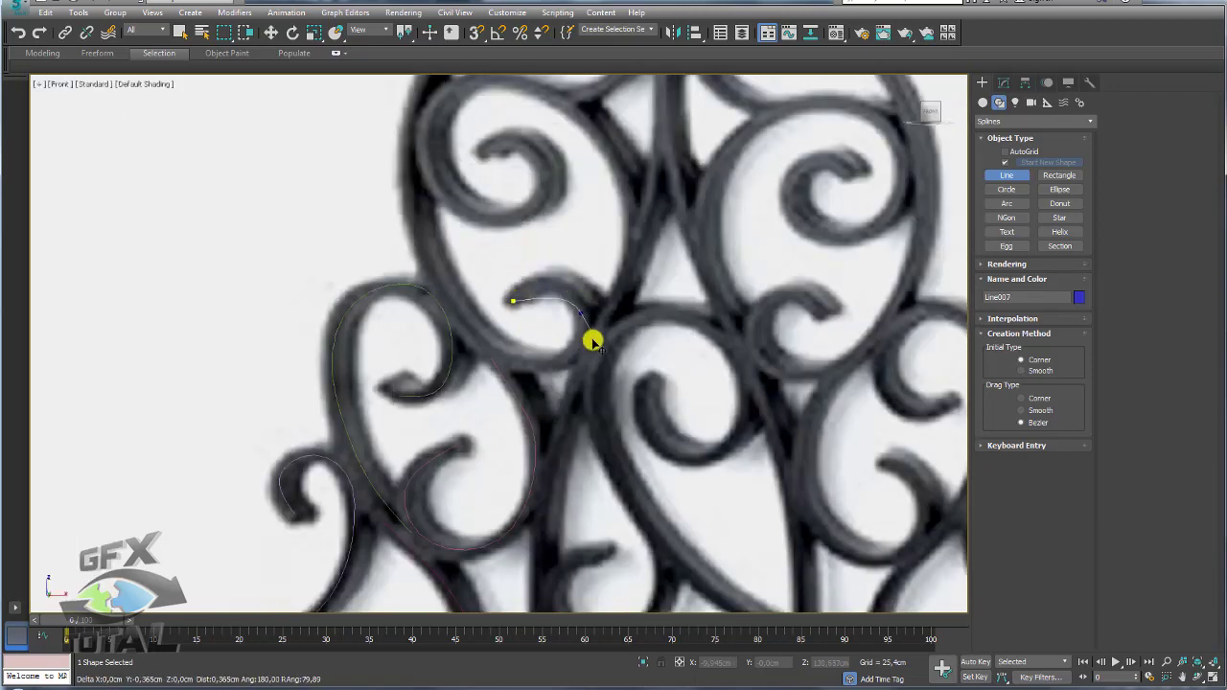
right_click(594, 326)
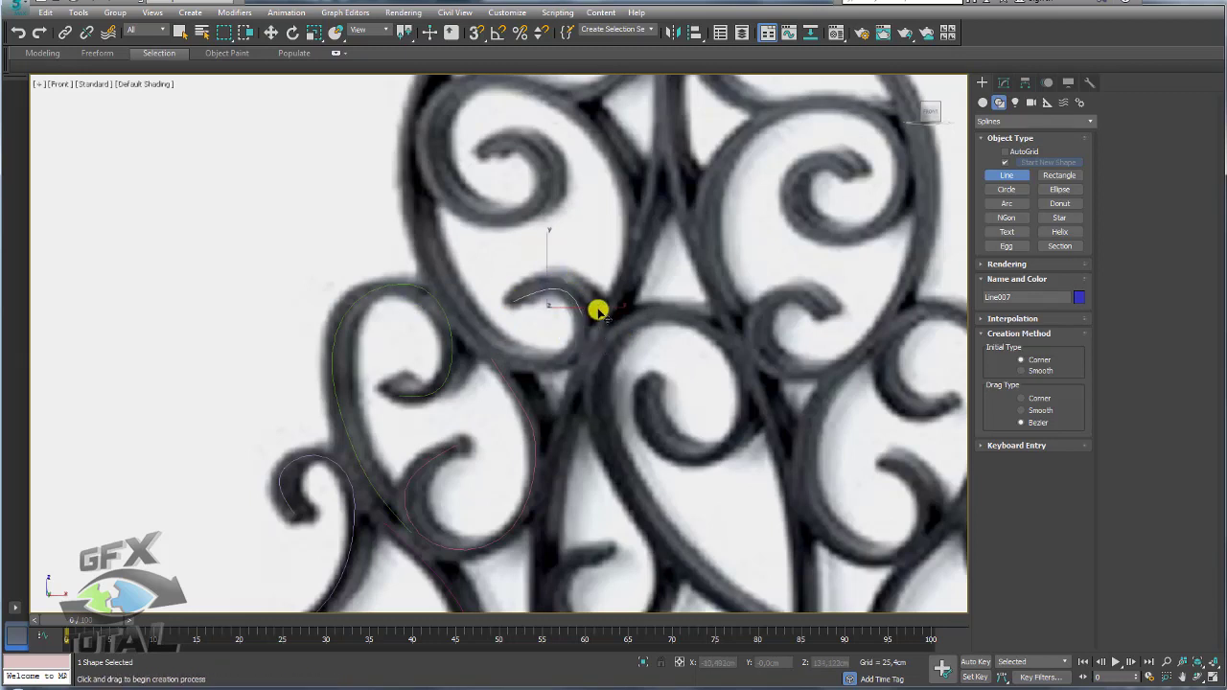
key(ctrl+z)
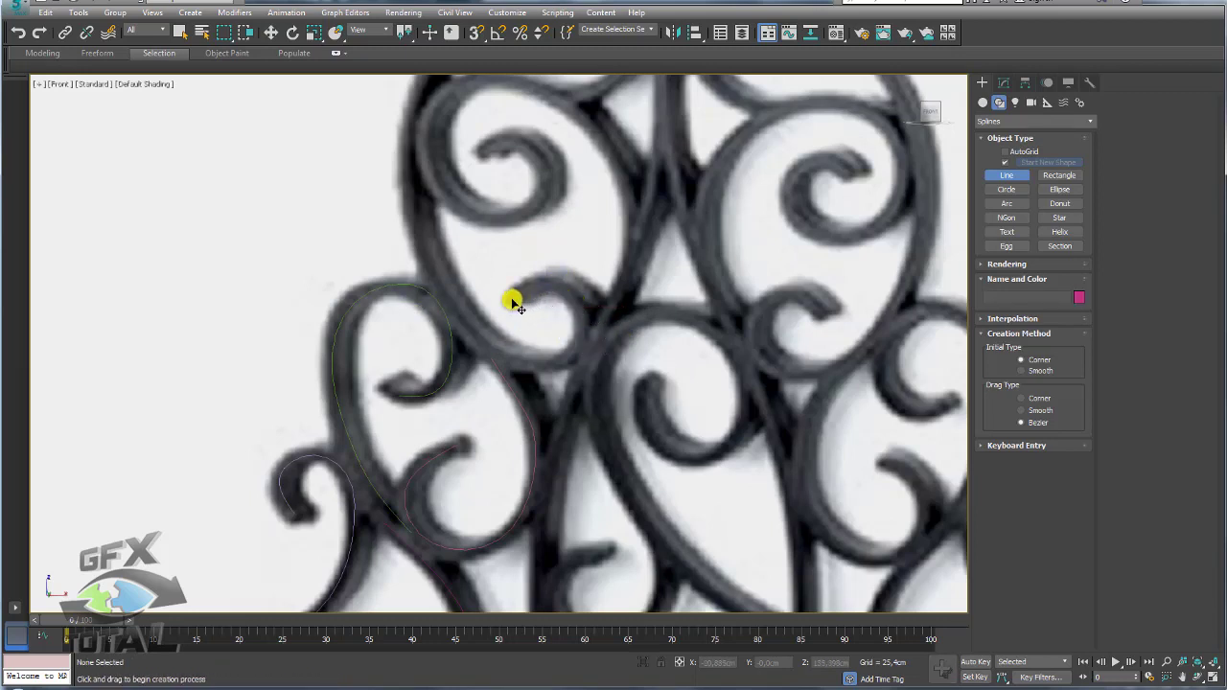
click(512, 299)
drag(561, 287, 579, 341)
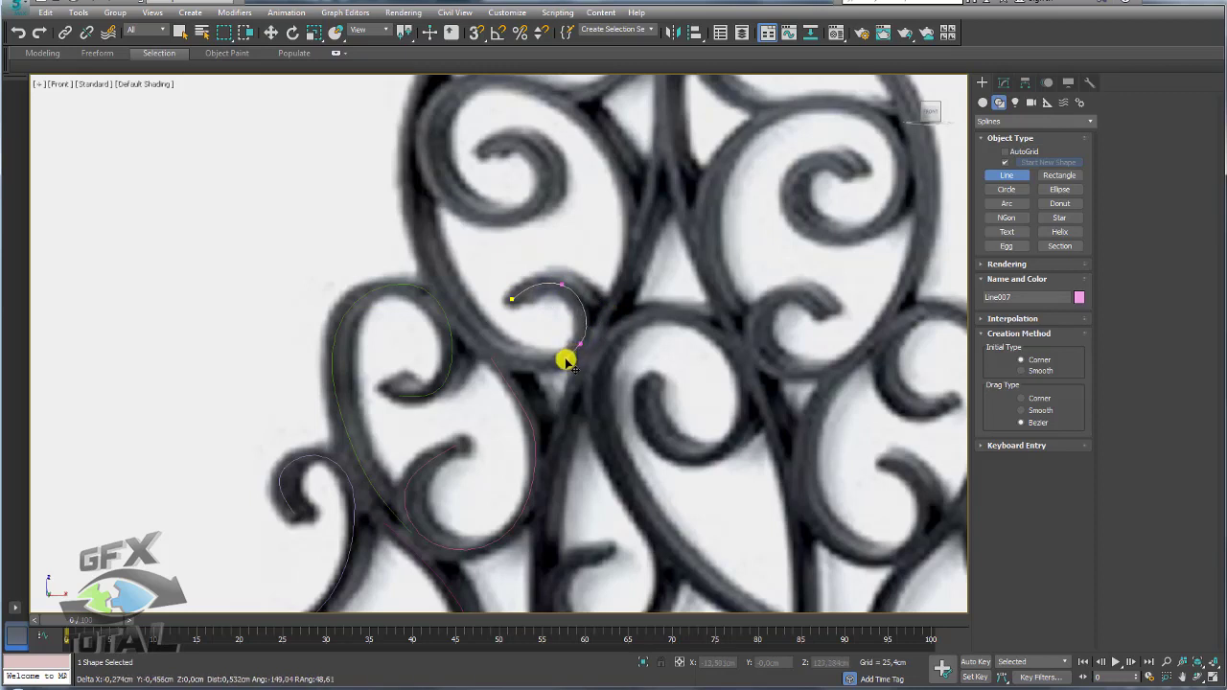
drag(484, 349, 436, 317)
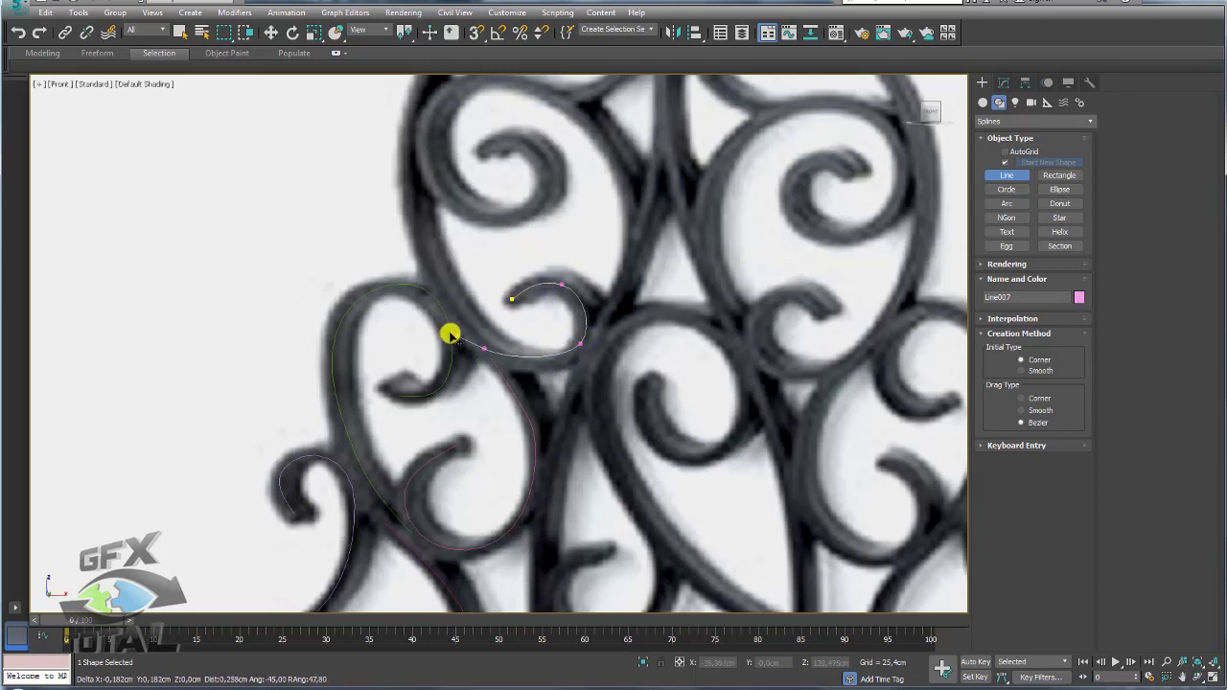
Extend that curve up the long outer bar and curl its end around the top scroll
click(419, 238)
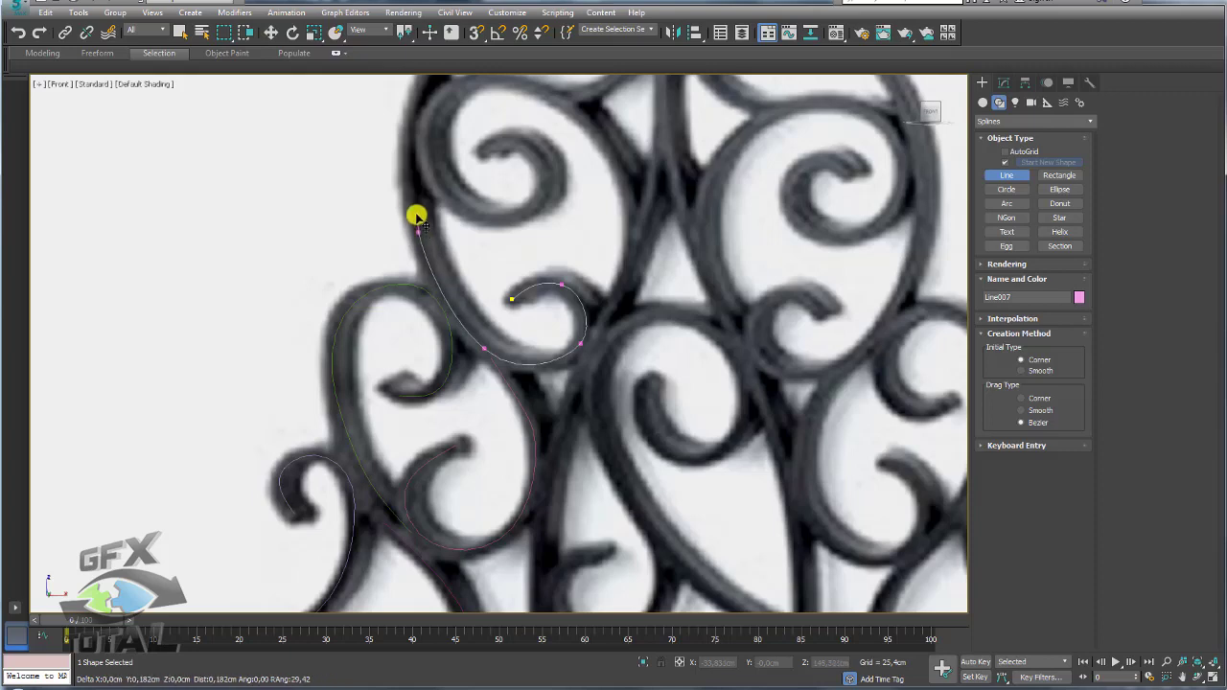
scroll(407, 226, down, 2)
middle_drag(408, 225, 406, 301)
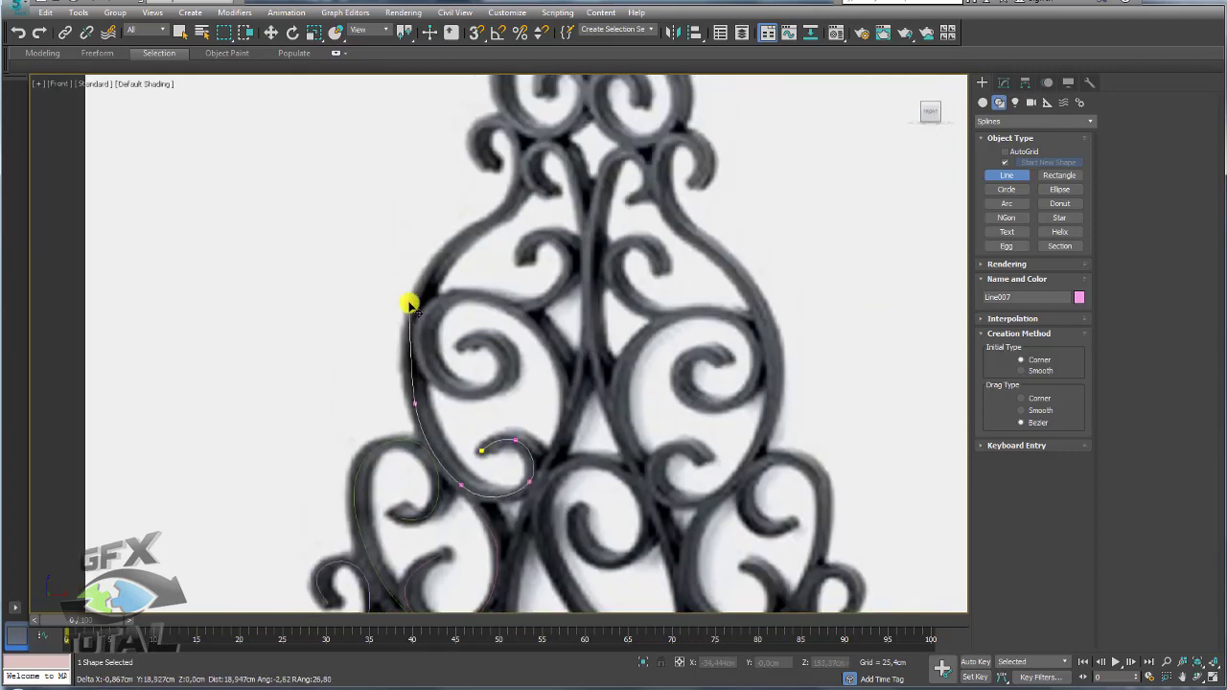
click(425, 275)
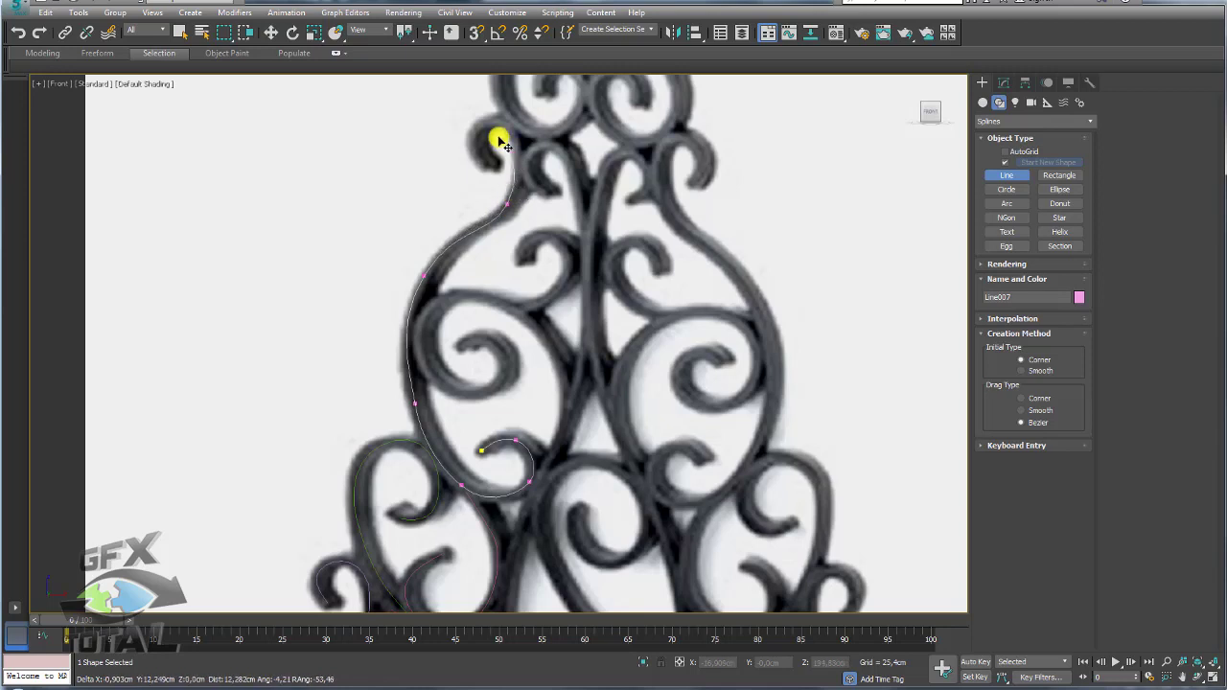
scroll(508, 192, up, 2)
scroll(517, 245, up, 2)
click(519, 228)
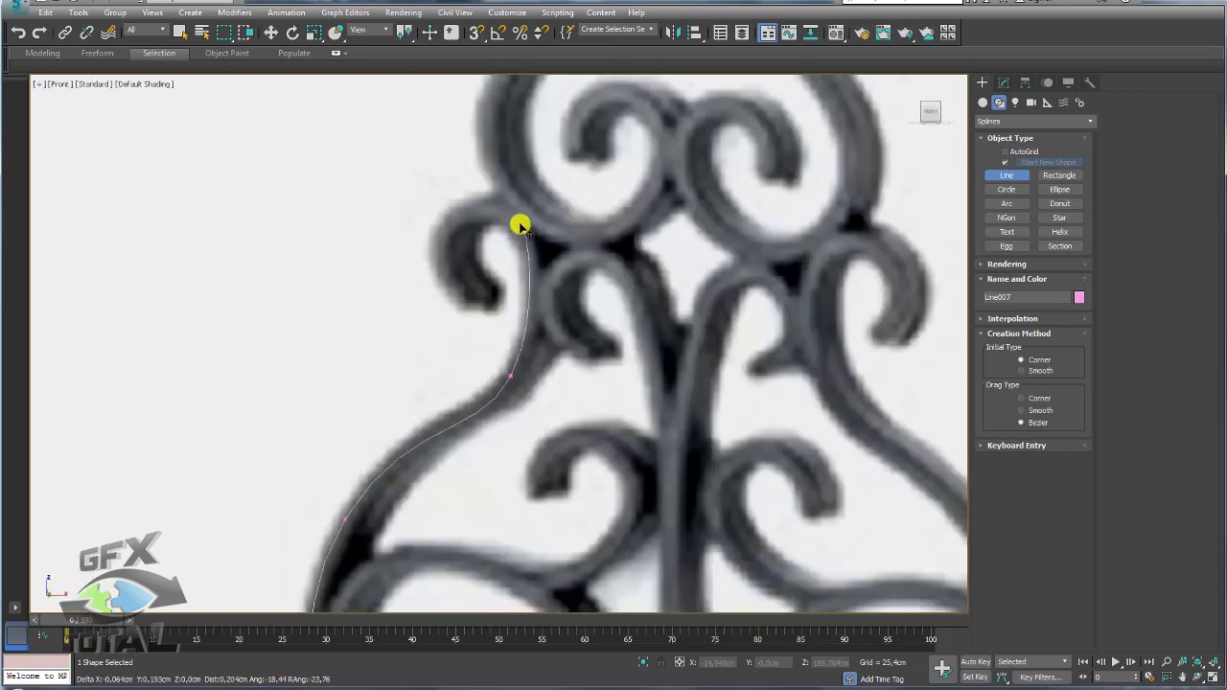
drag(449, 226, 443, 278)
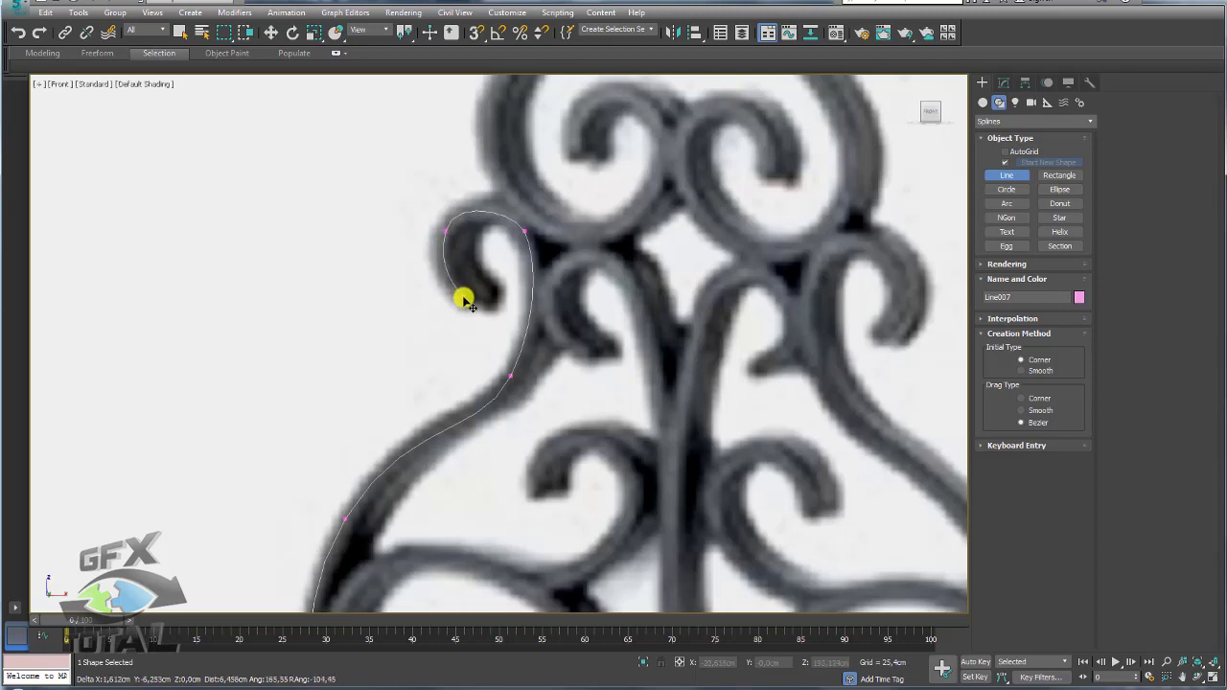
right_click(589, 351)
Trace the short inner curl and another curve running from a curl tip down the central stem
drag(589, 351, 586, 249)
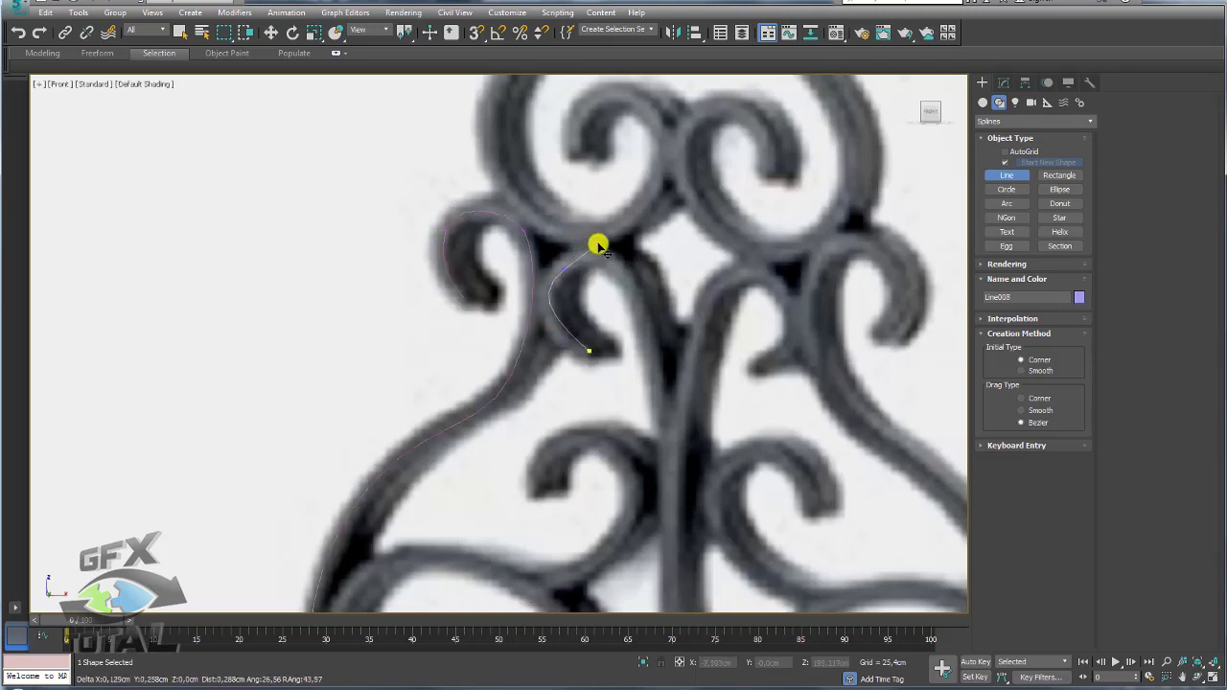
click(575, 251)
right_click(587, 303)
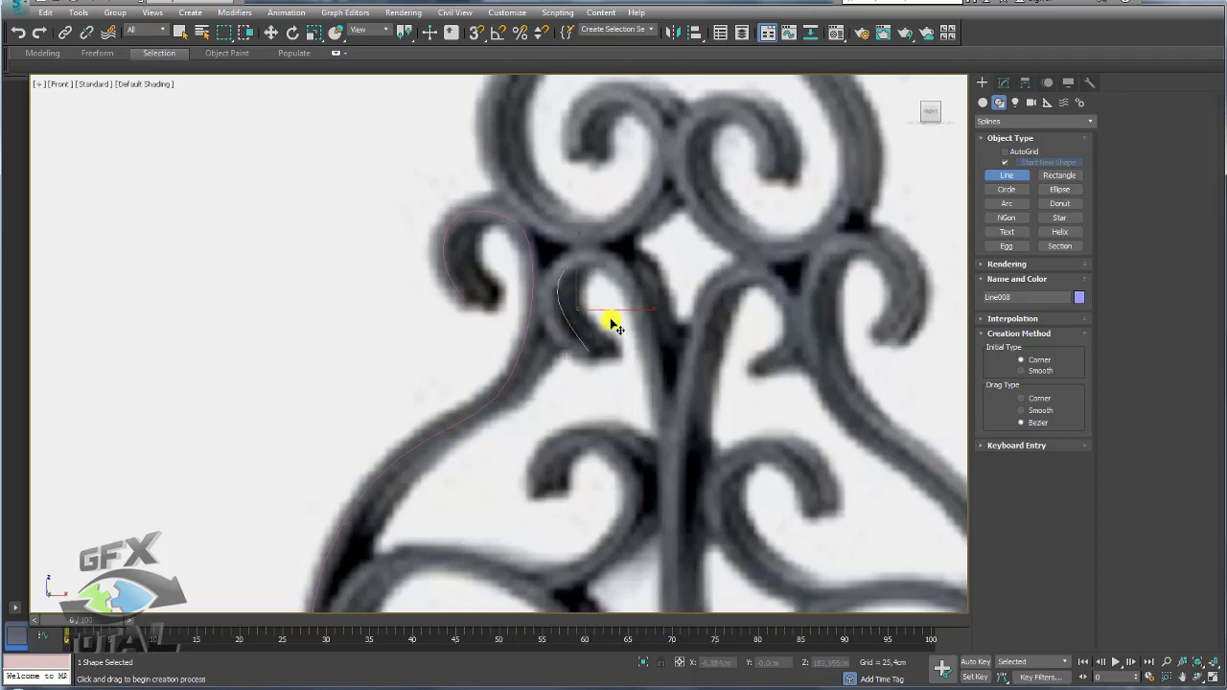
scroll(613, 450, down, 5)
scroll(537, 384, up, 3)
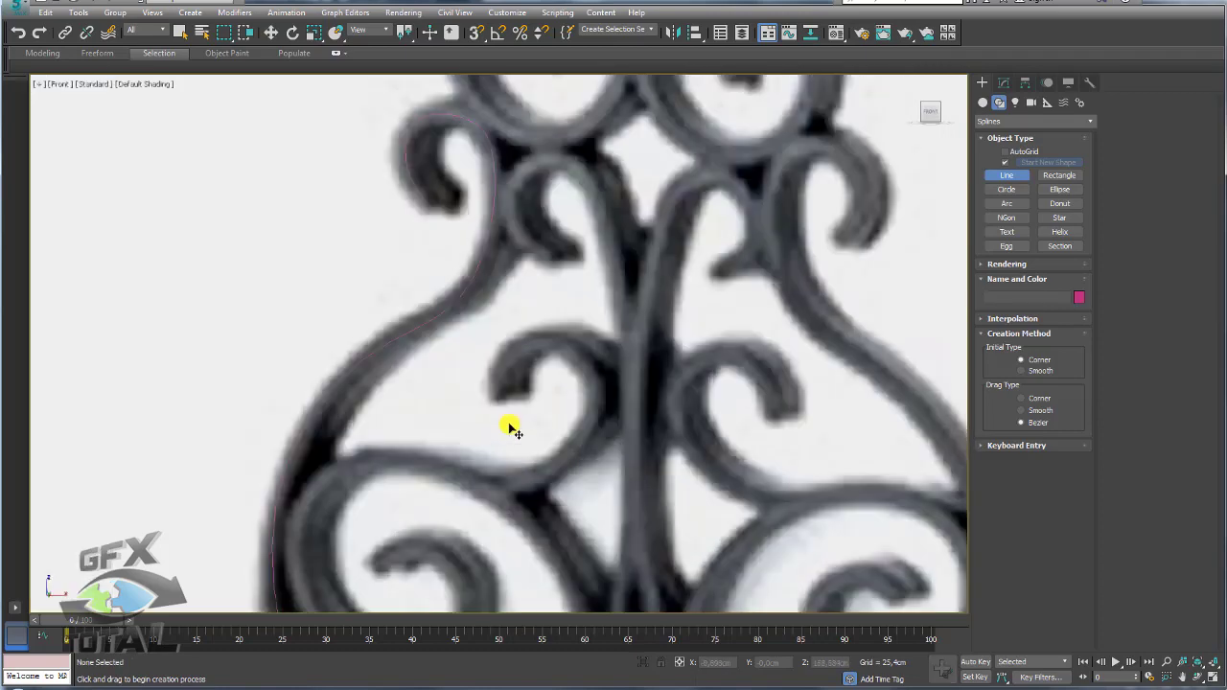
scroll(560, 338, up, 2)
click(568, 340)
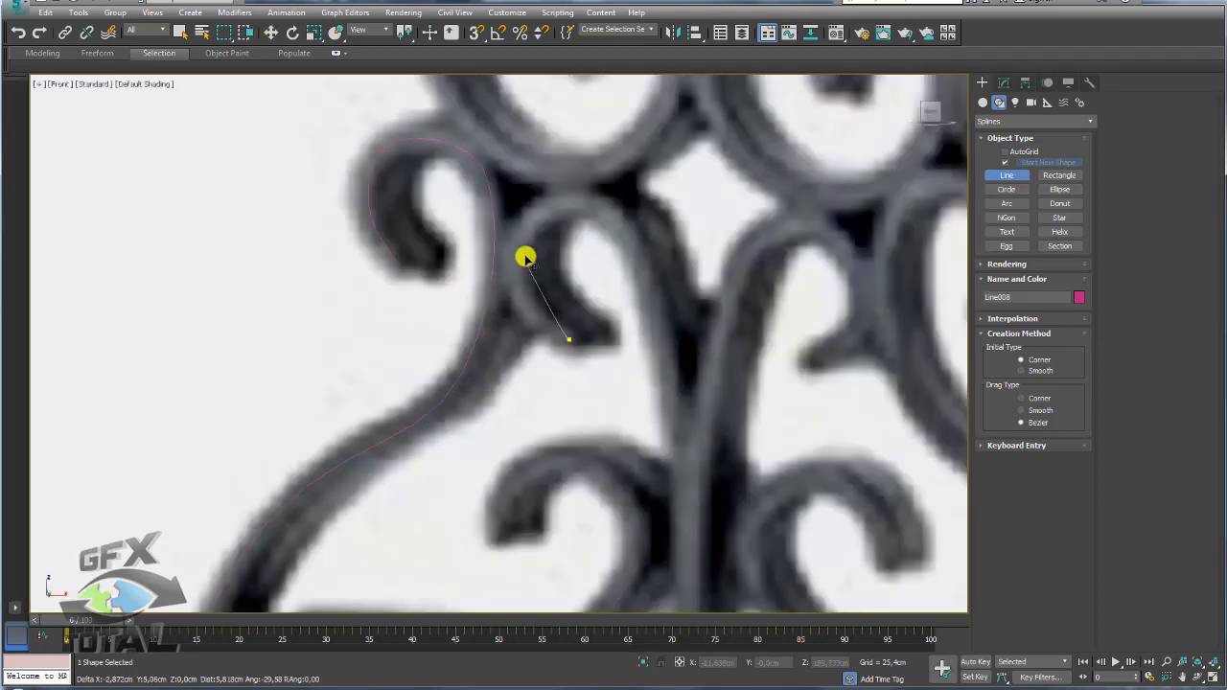
drag(519, 233, 550, 189)
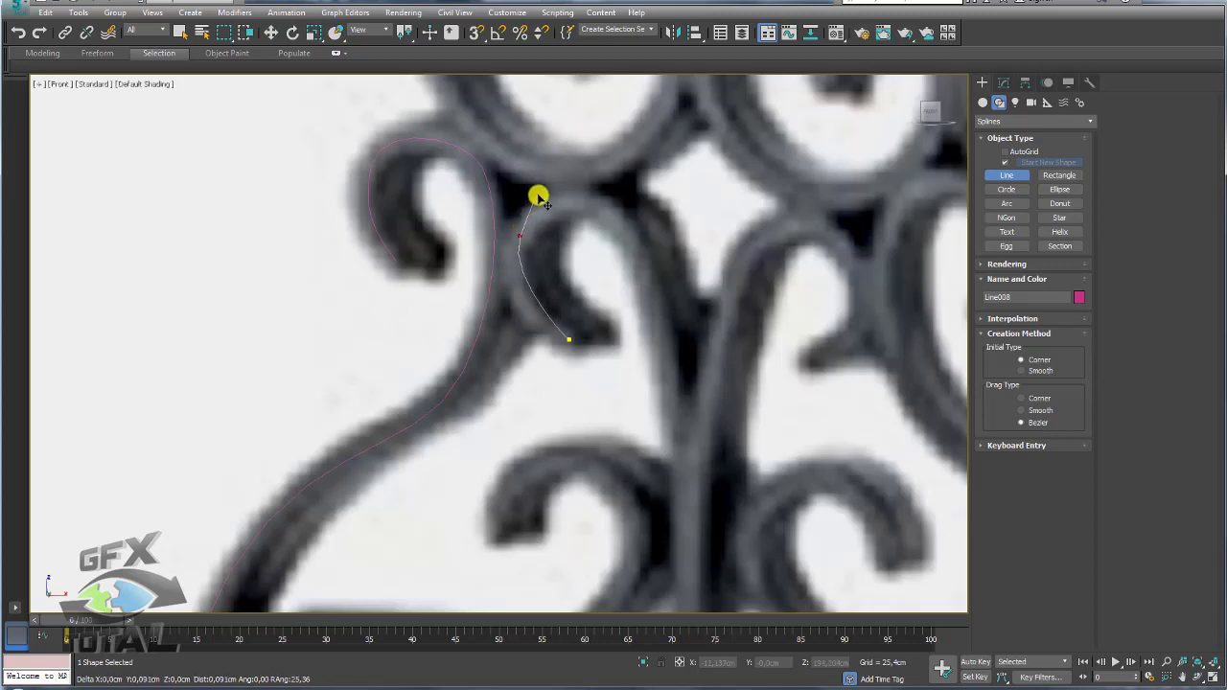
drag(633, 234, 646, 260)
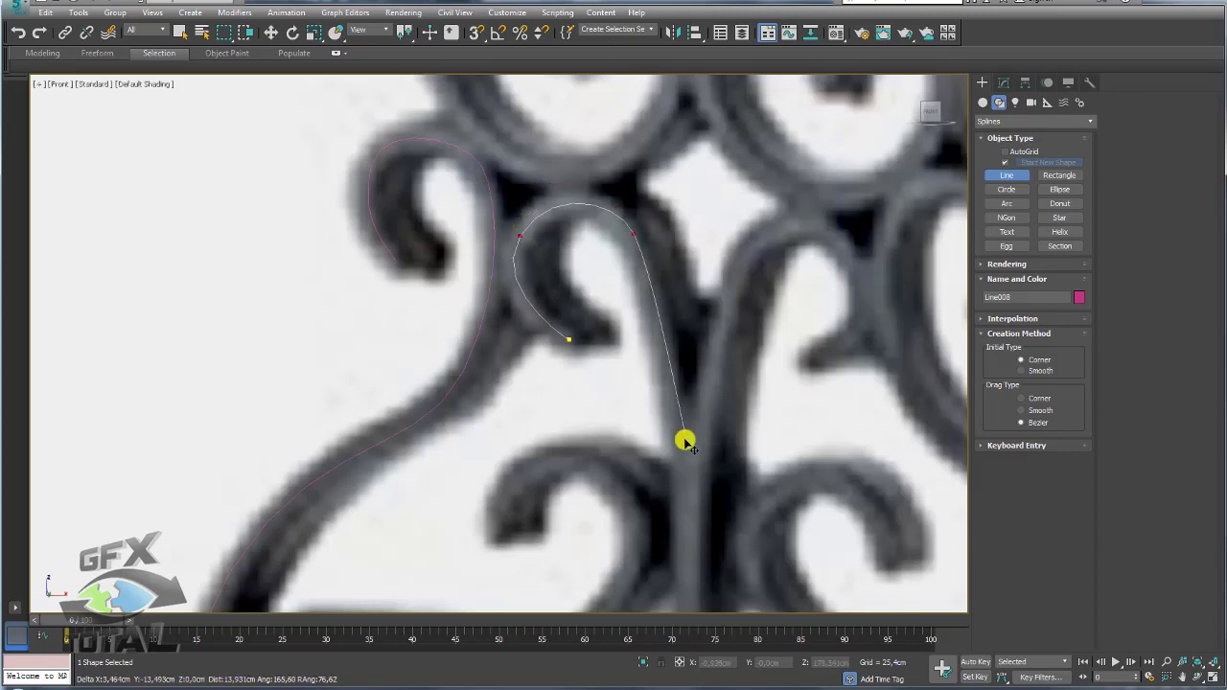
scroll(681, 446, down, 5)
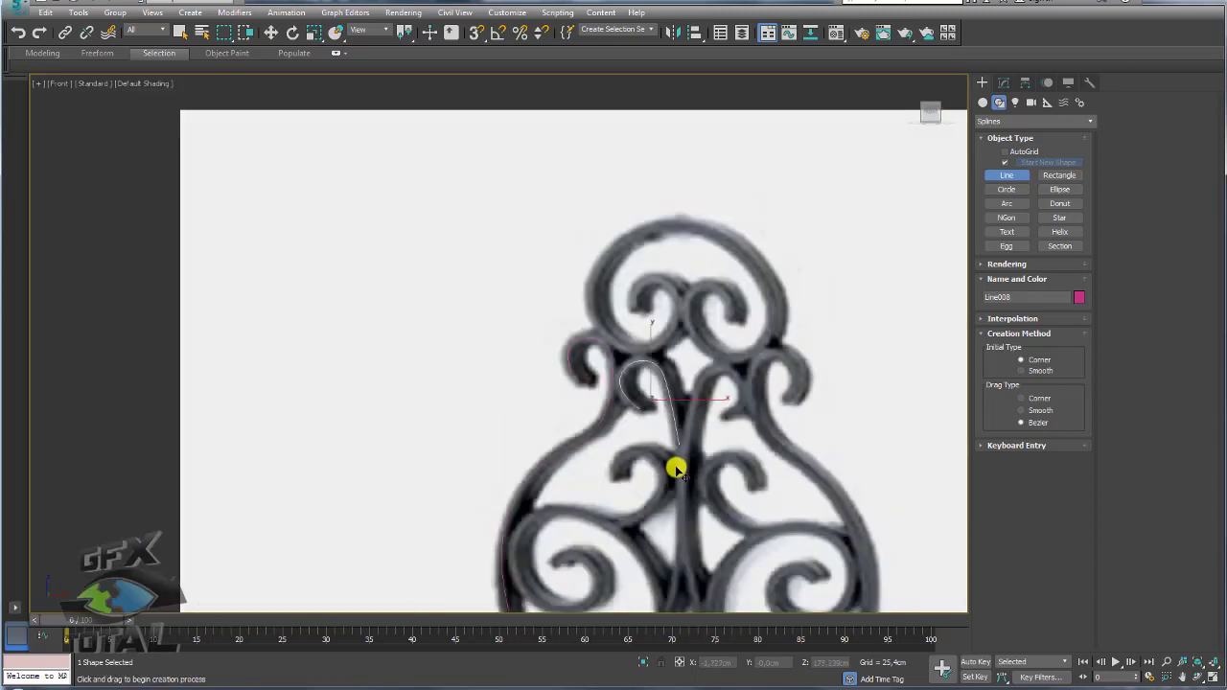
middle_drag(671, 466, 679, 252)
scroll(678, 252, up, 3)
Trace the next scroll as a spline bending around and down its curve
click(557, 314)
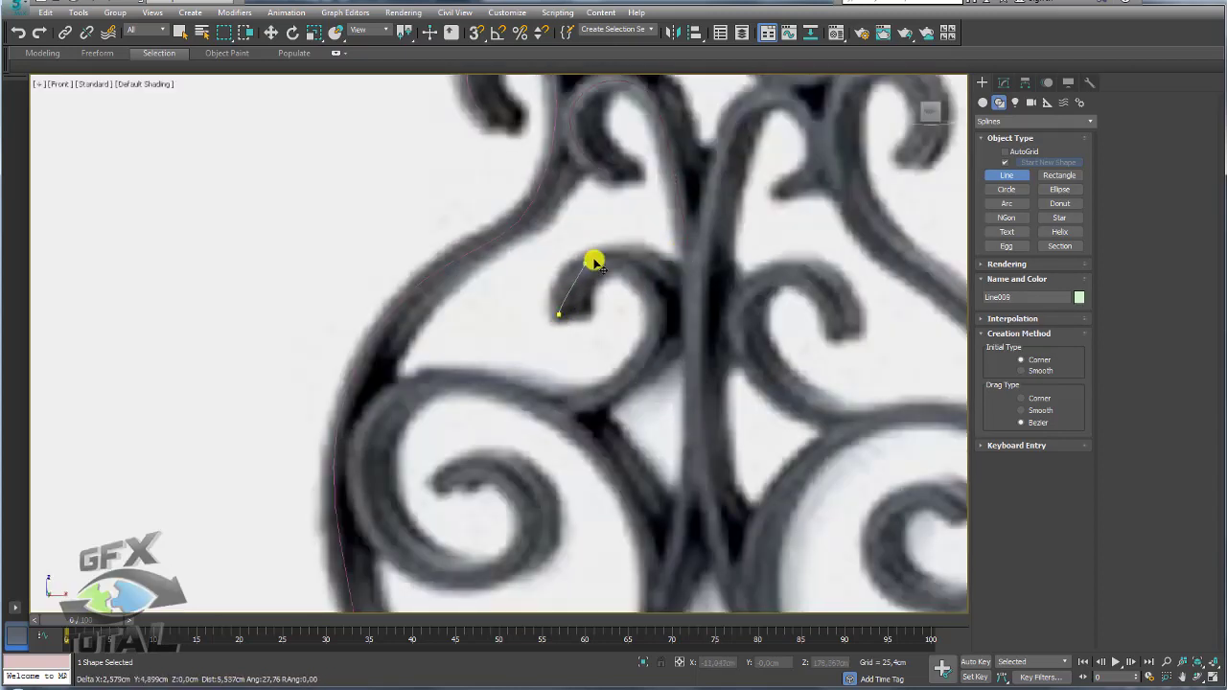
drag(607, 259, 635, 255)
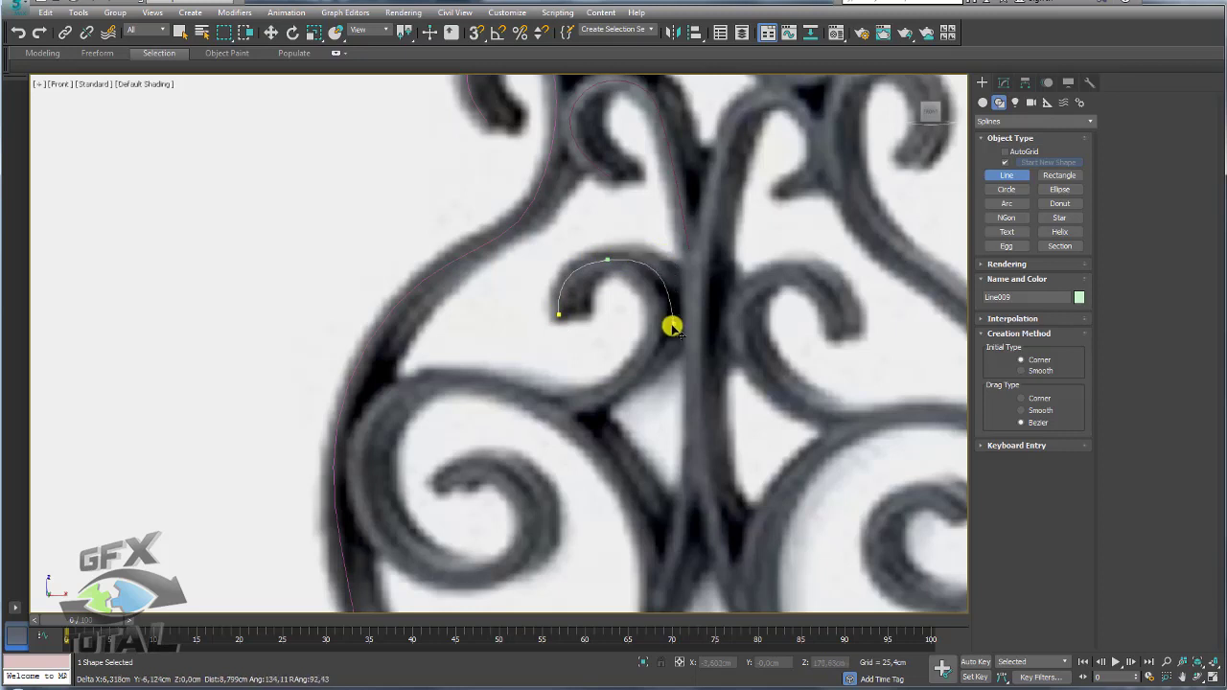
drag(664, 326, 652, 362)
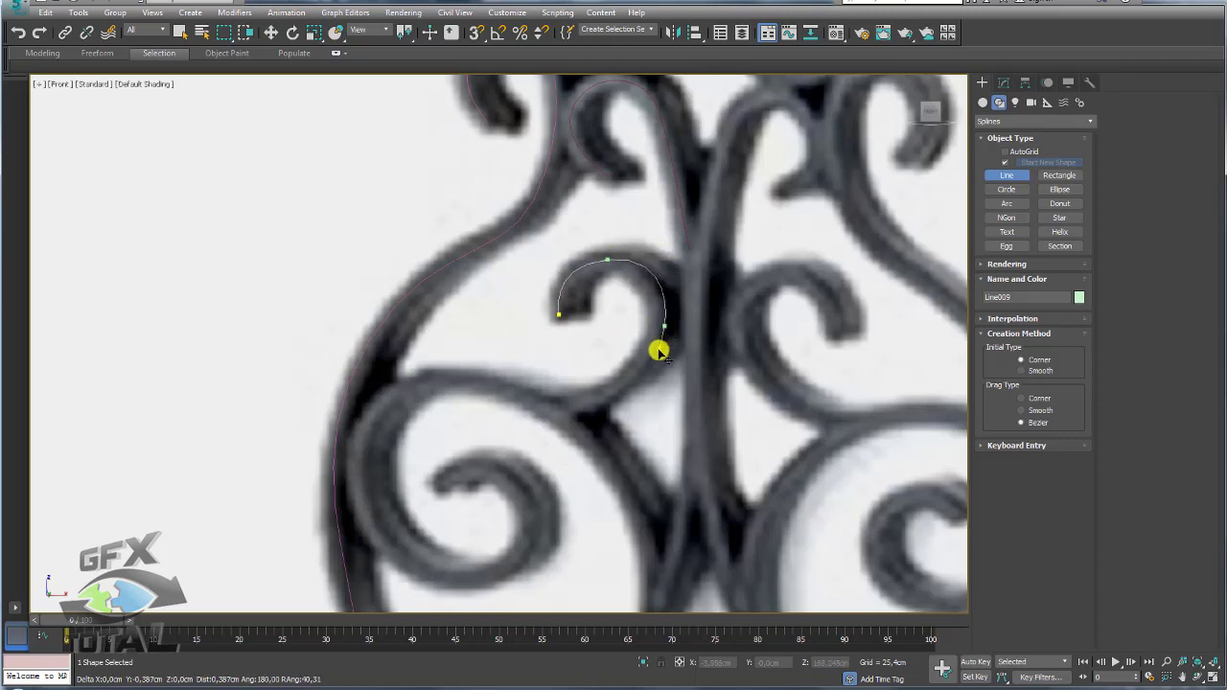
click(614, 395)
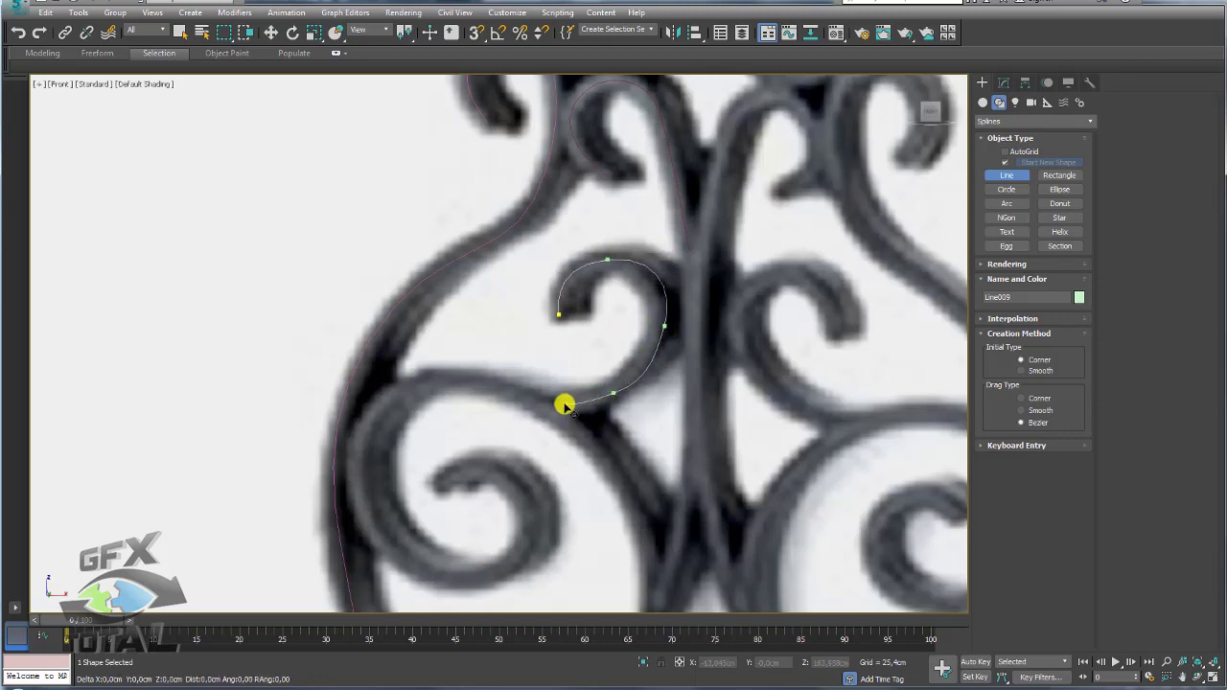
click(565, 404)
right_click(565, 404)
Trace the lower spiral out to the ornament's base, plus a short curve on a small scroll
click(445, 484)
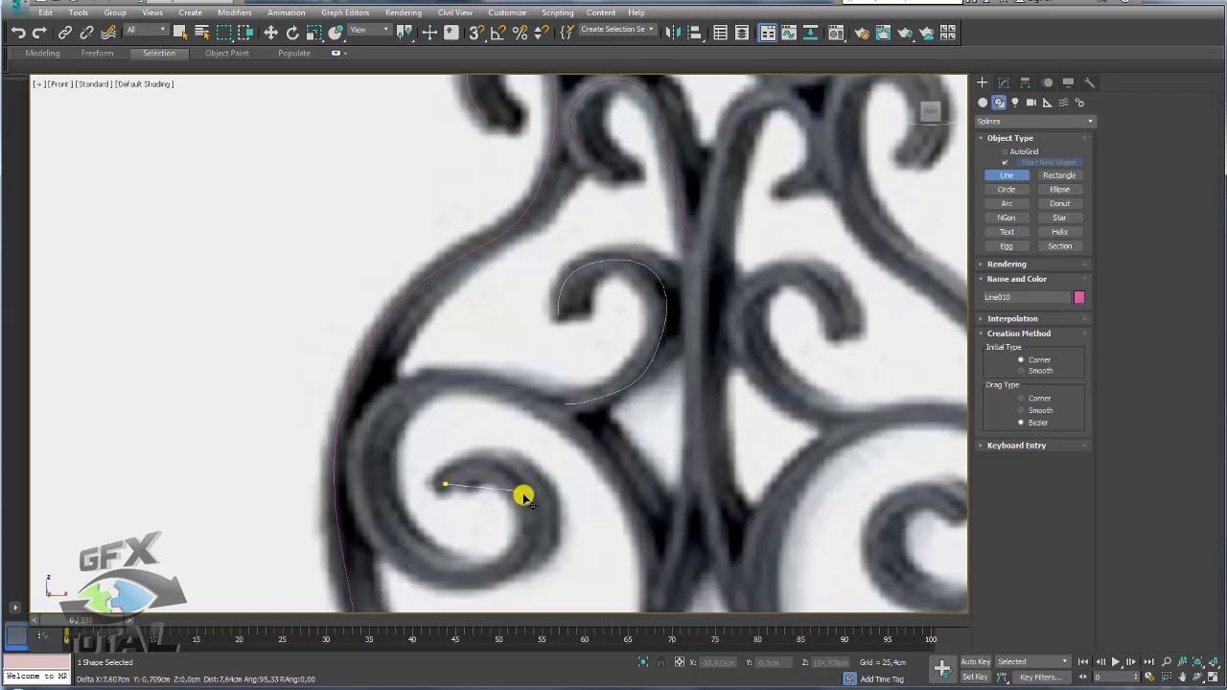
drag(520, 493, 539, 528)
drag(471, 581, 397, 556)
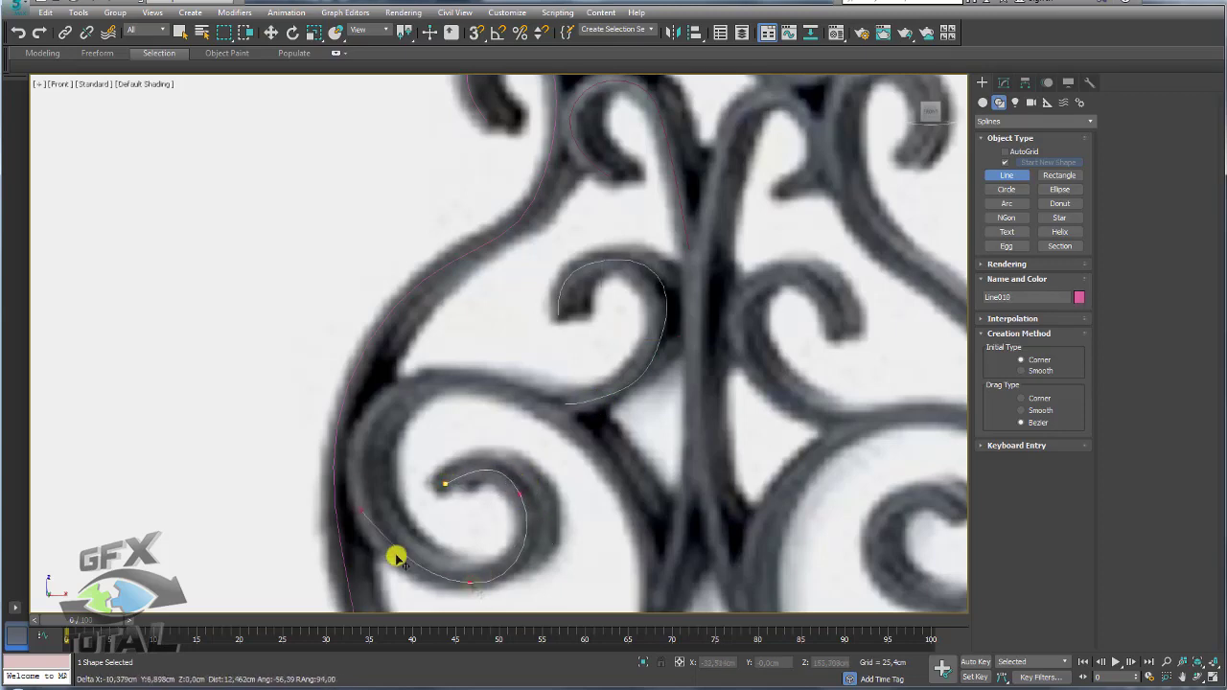
drag(358, 472, 403, 422)
key(i)
key(i)
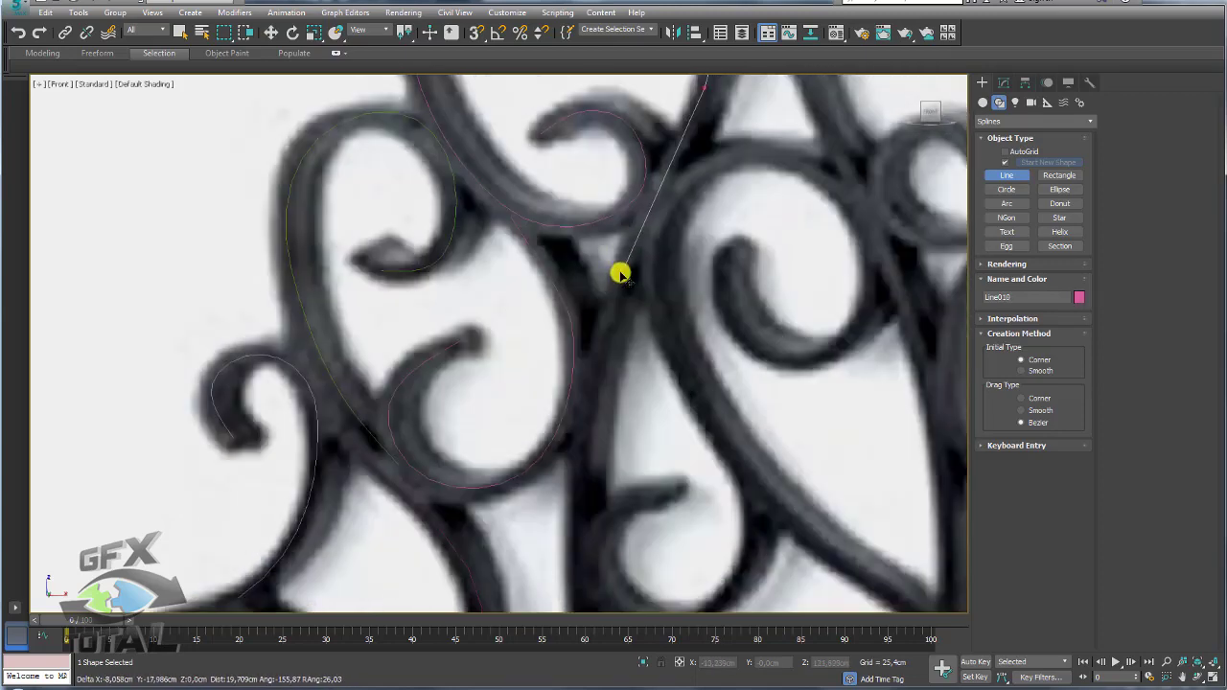
click(614, 283)
drag(578, 489, 575, 534)
scroll(575, 534, down, 5)
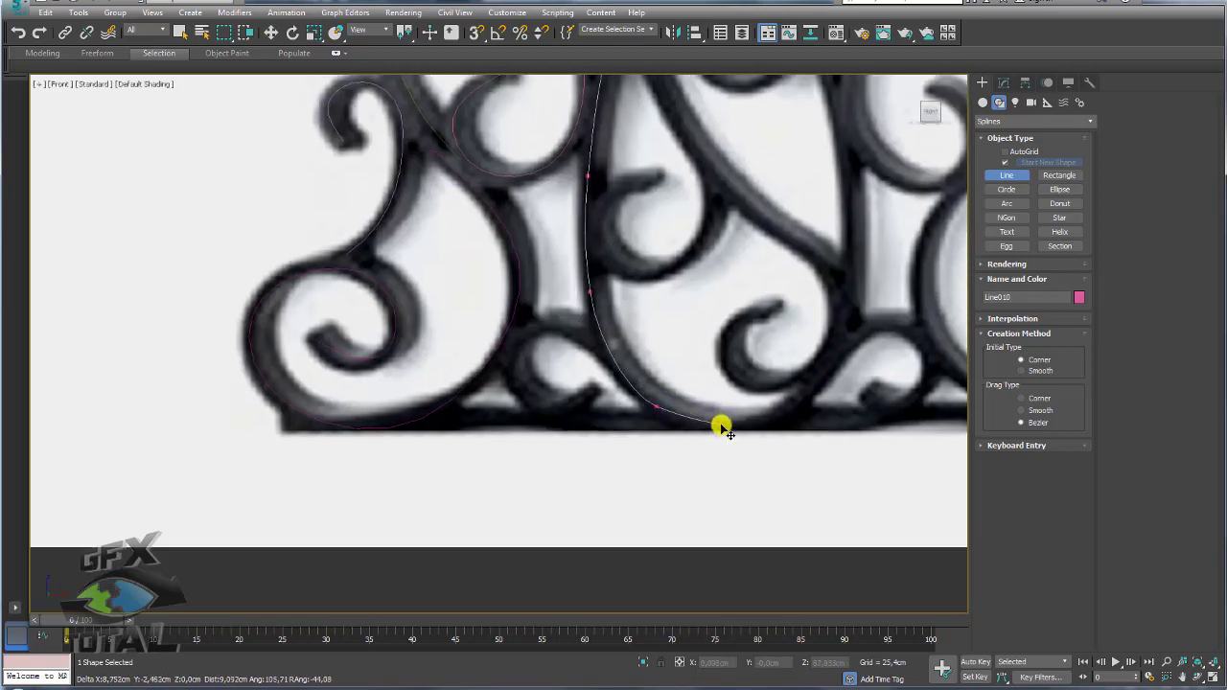
scroll(719, 424, up, 5)
right_click(604, 354)
click(604, 353)
drag(538, 321, 485, 424)
right_click(485, 425)
Trace the top spiral with curved vertices up its outer arc, then go to the Modify panel
scroll(671, 241, down, 5)
scroll(547, 315, up, 5)
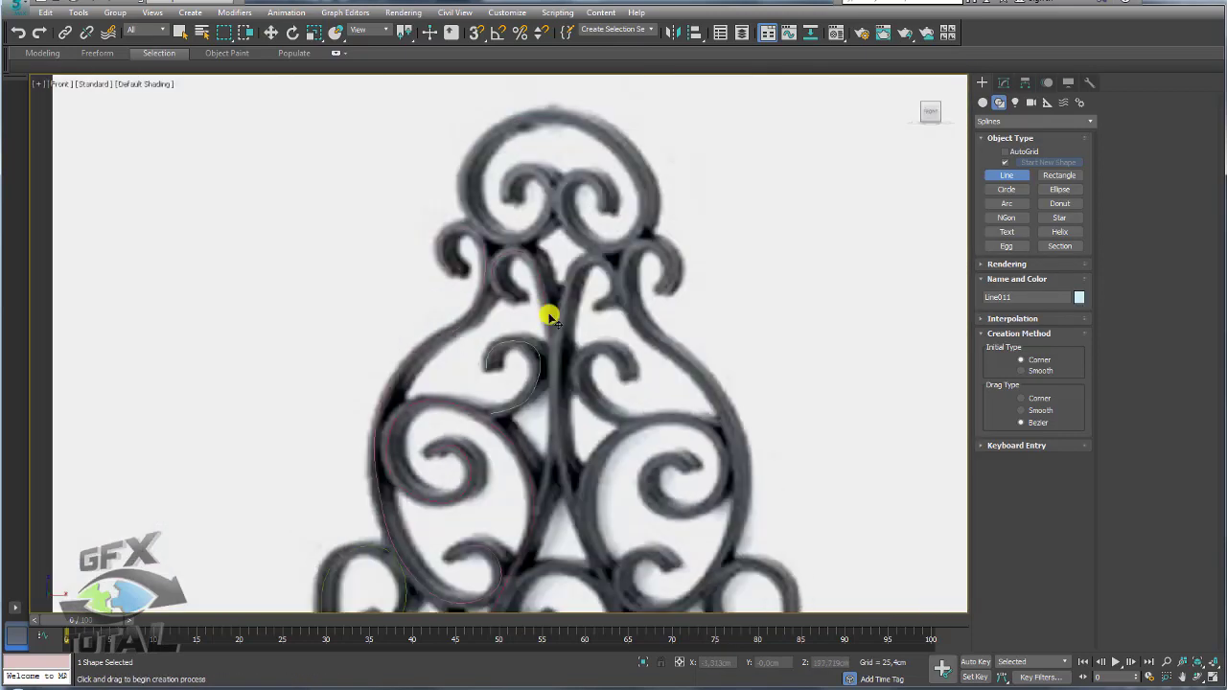
click(516, 303)
drag(552, 245, 575, 248)
drag(608, 312, 604, 336)
drag(526, 388, 489, 385)
drag(433, 307, 436, 269)
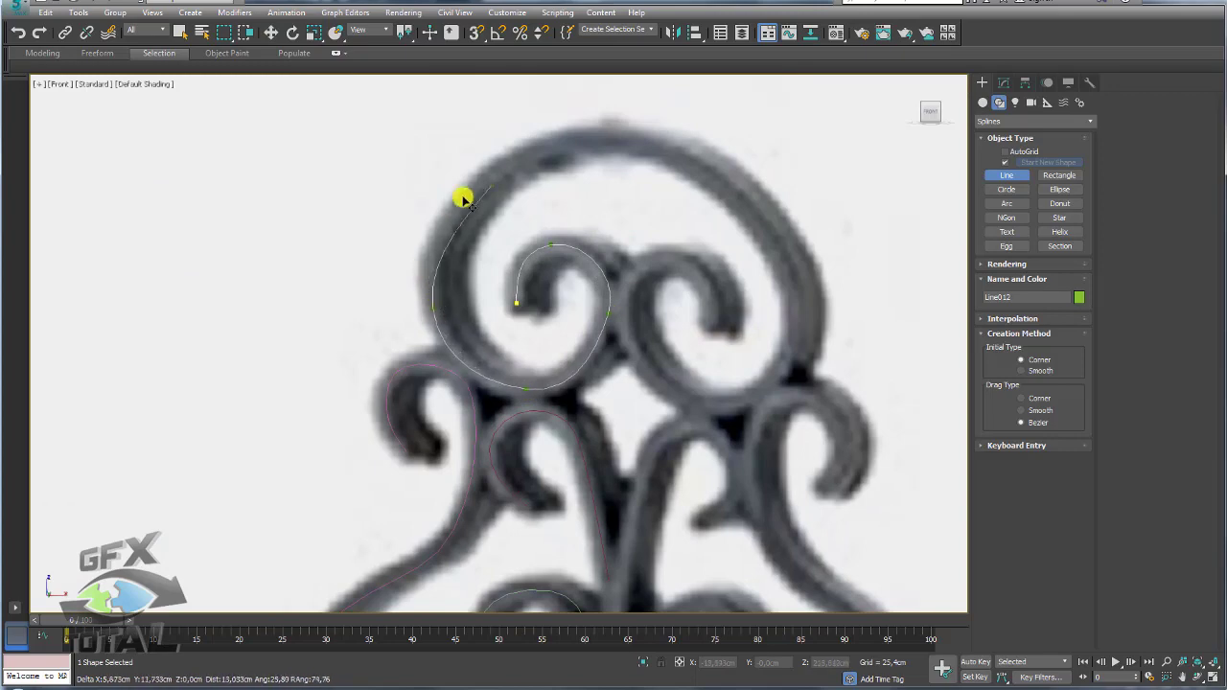
drag(493, 173, 523, 153)
right_click(596, 138)
scroll(613, 144, down, 5)
scroll(624, 332, up, 3)
scroll(613, 339, up, 2)
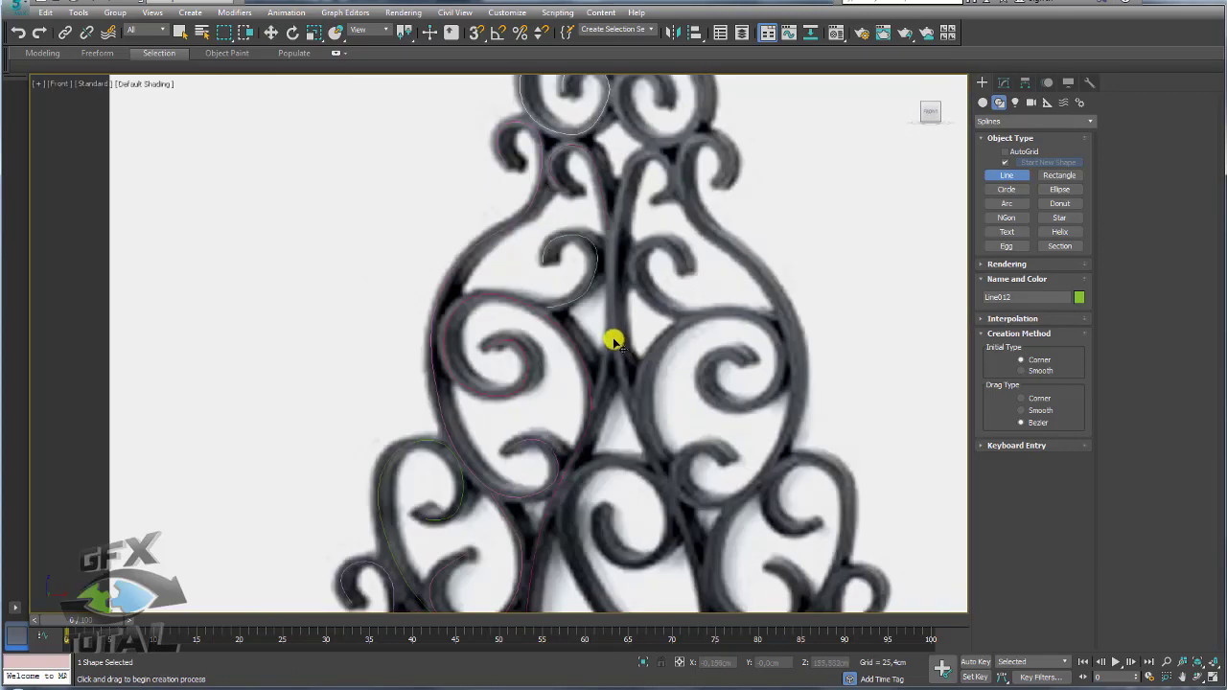
scroll(613, 243, up, 2)
click(1002, 83)
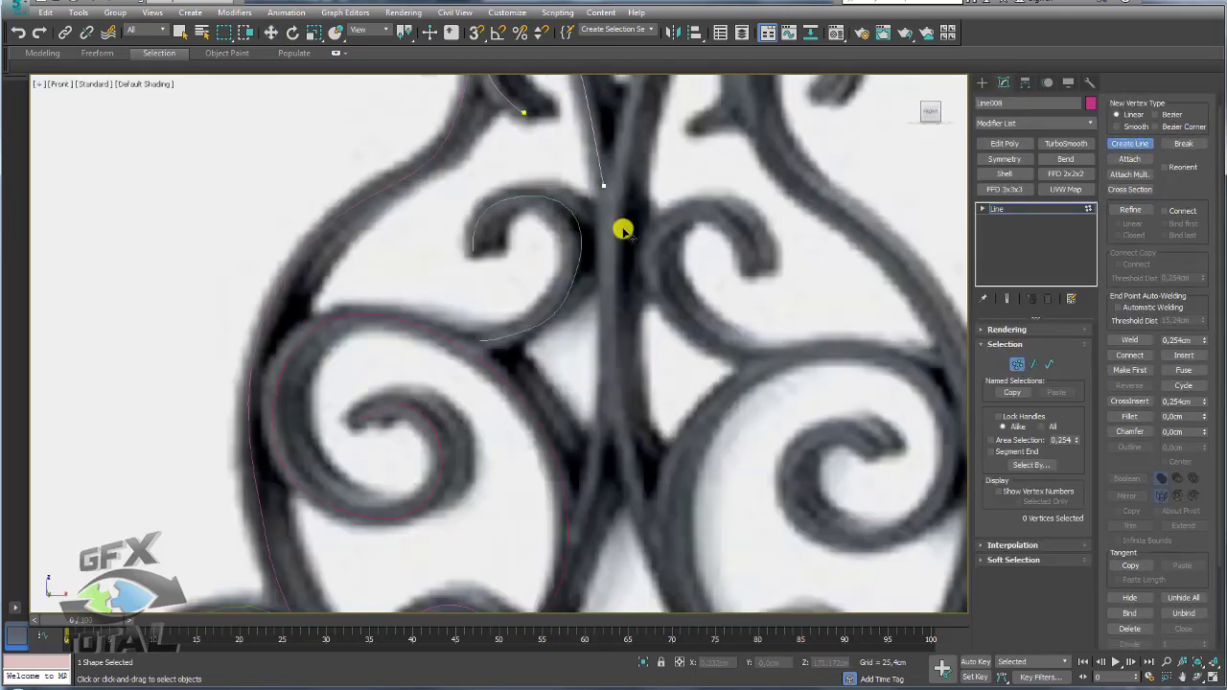
Insert three extra vertices down the long central Line008 curve
scroll(1170, 191, down, 3)
scroll(1183, 163, down, 1)
click(1184, 292)
click(603, 184)
click(604, 384)
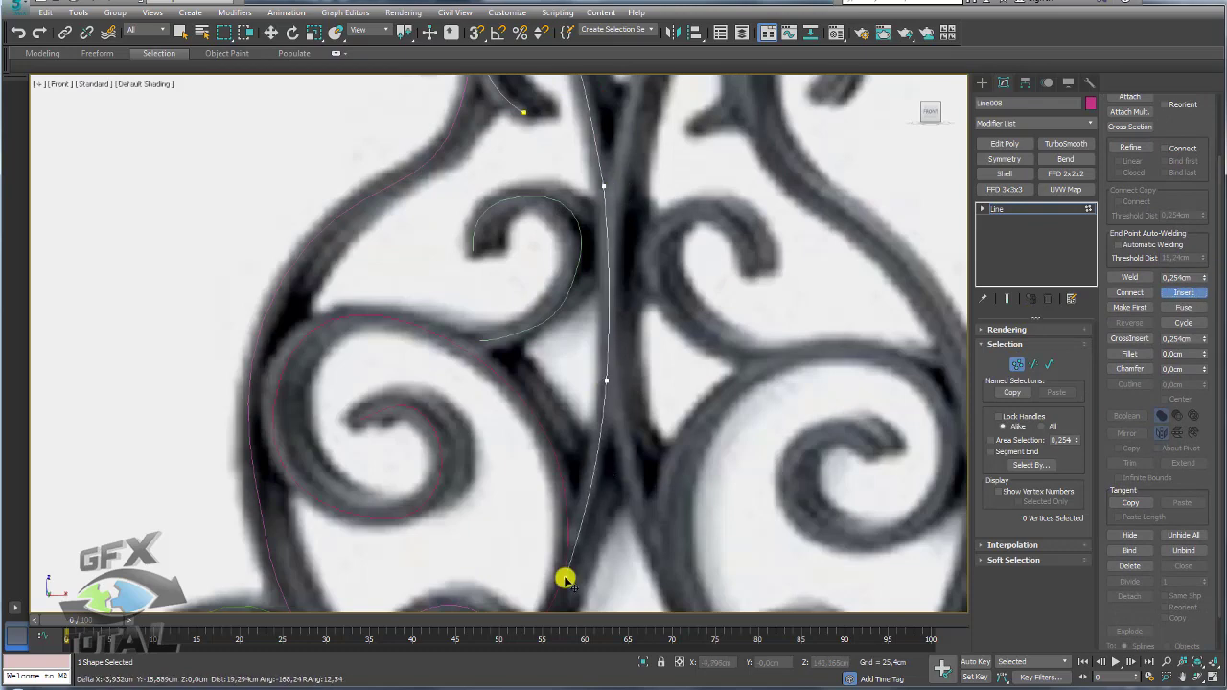
click(562, 584)
scroll(576, 480, down, 2)
scroll(623, 283, down, 4)
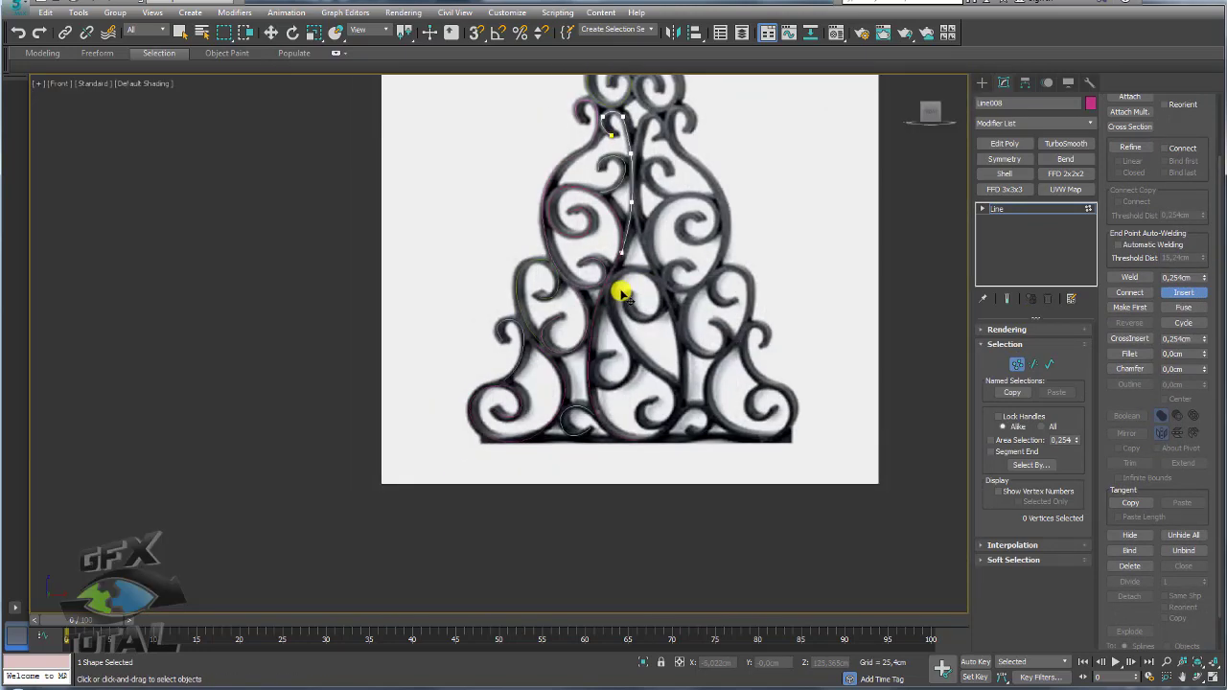
middle_drag(731, 284, 692, 349)
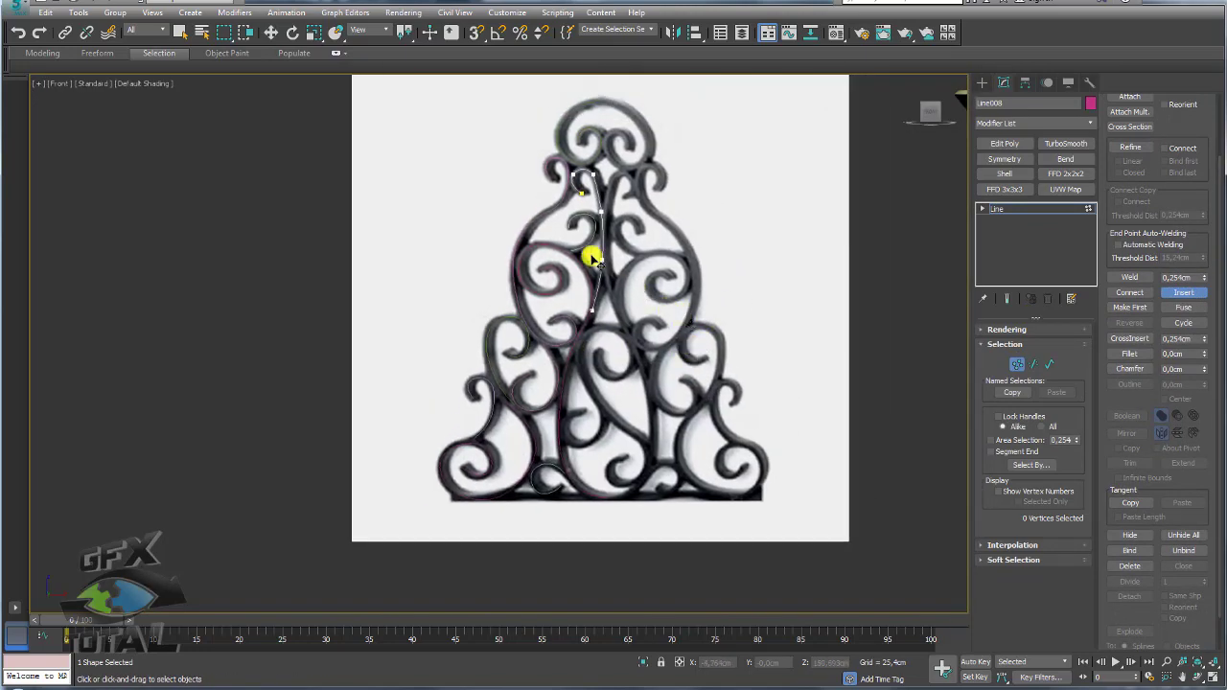
In Perspective view, leave vertex editing and select the white Line010 spline
key(p)
alt+middle_drag(592, 302, 588, 351)
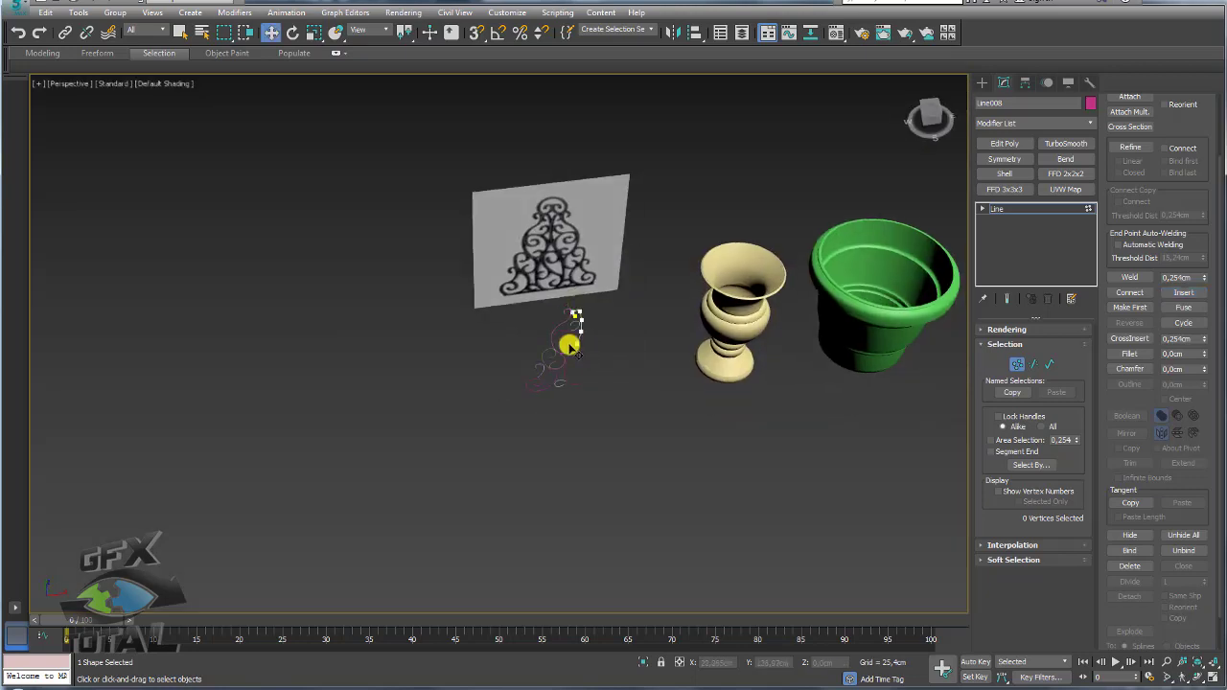
scroll(589, 356, up, 3)
scroll(607, 406, up, 3)
right_click(597, 446)
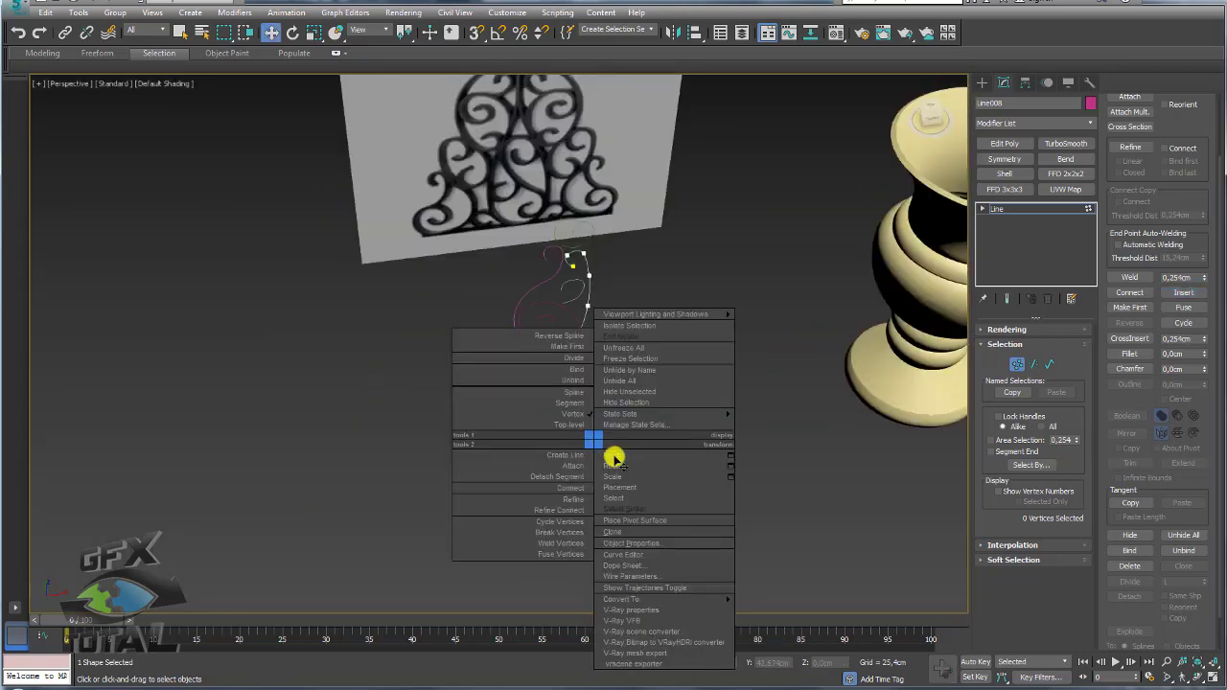
click(576, 439)
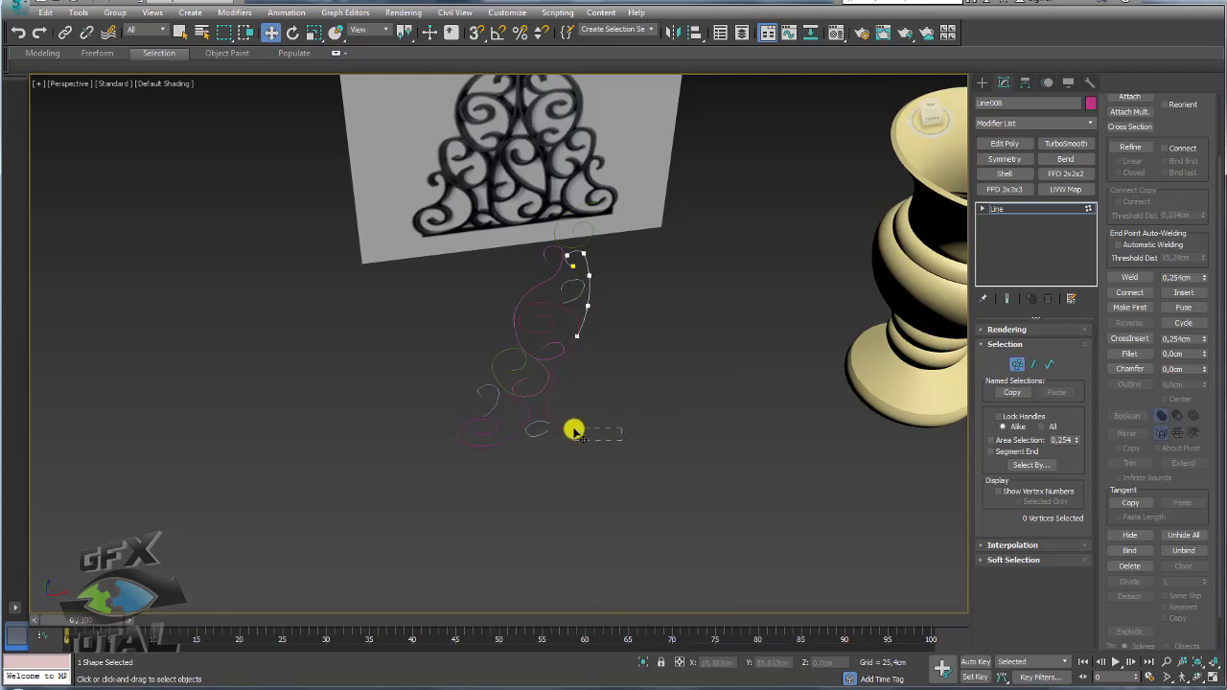
click(1027, 208)
drag(569, 428, 571, 429)
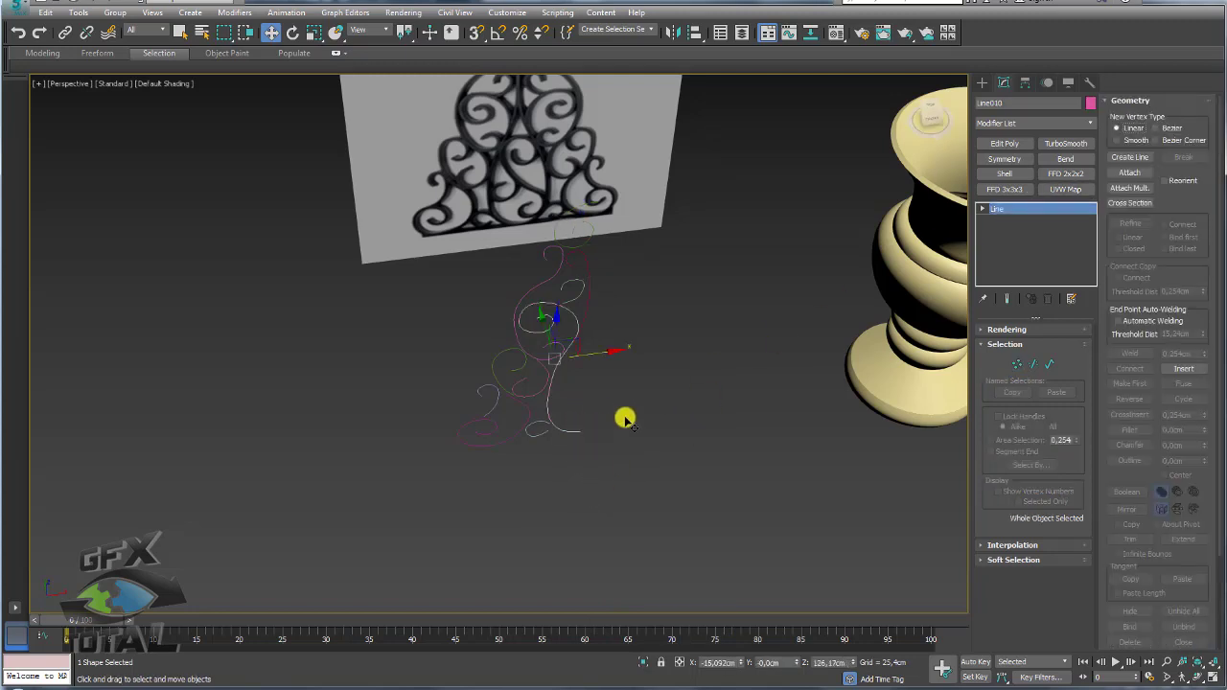
Attach the lower and upper pink scroll curves to Line010, then return to Front view
click(1131, 173)
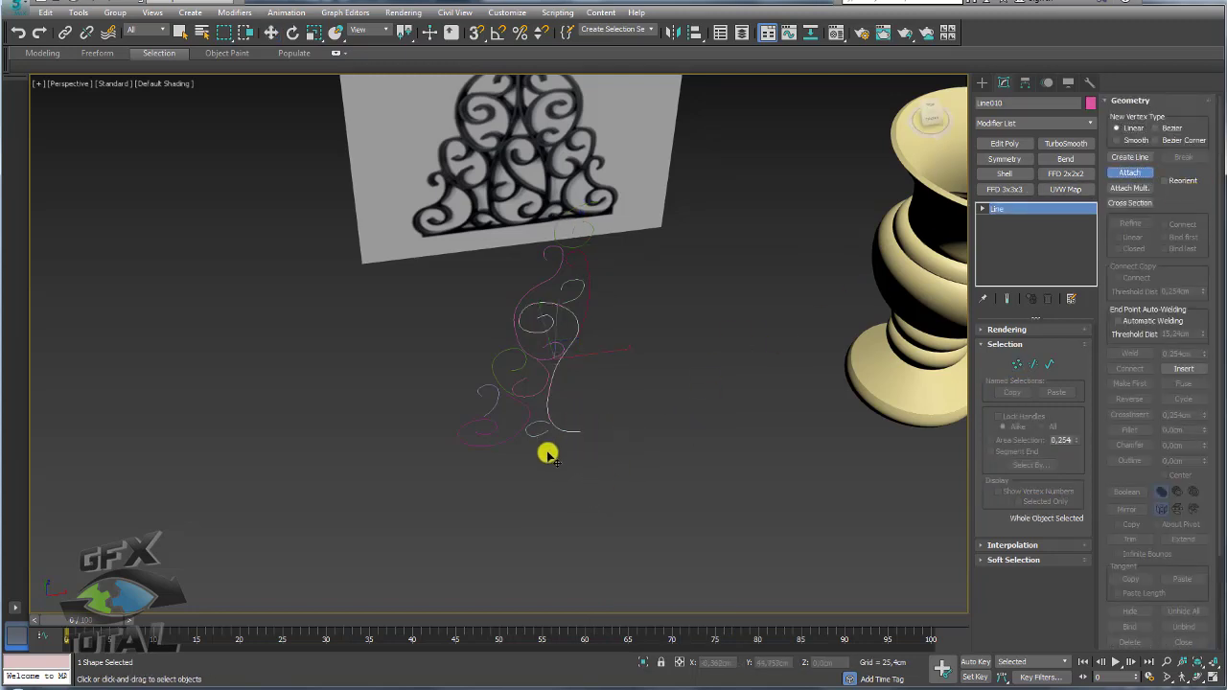
click(530, 420)
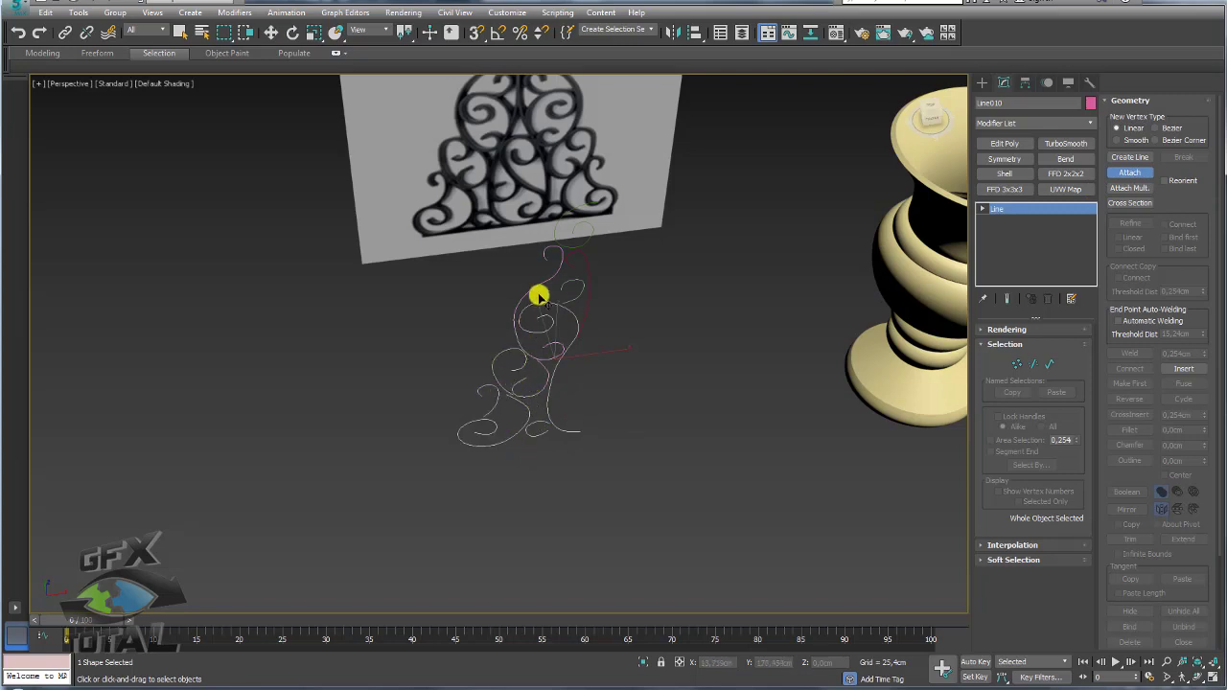
click(583, 247)
mouse_move(627, 259)
alt+middle_down()
mouse_move(589, 309)
mouse_move(682, 192)
mouse_move(678, 266)
mouse_move(540, 238)
mouse_move(635, 213)
mouse_move(604, 303)
mouse_move(576, 241)
mouse_move(621, 223)
alt+middle_up()
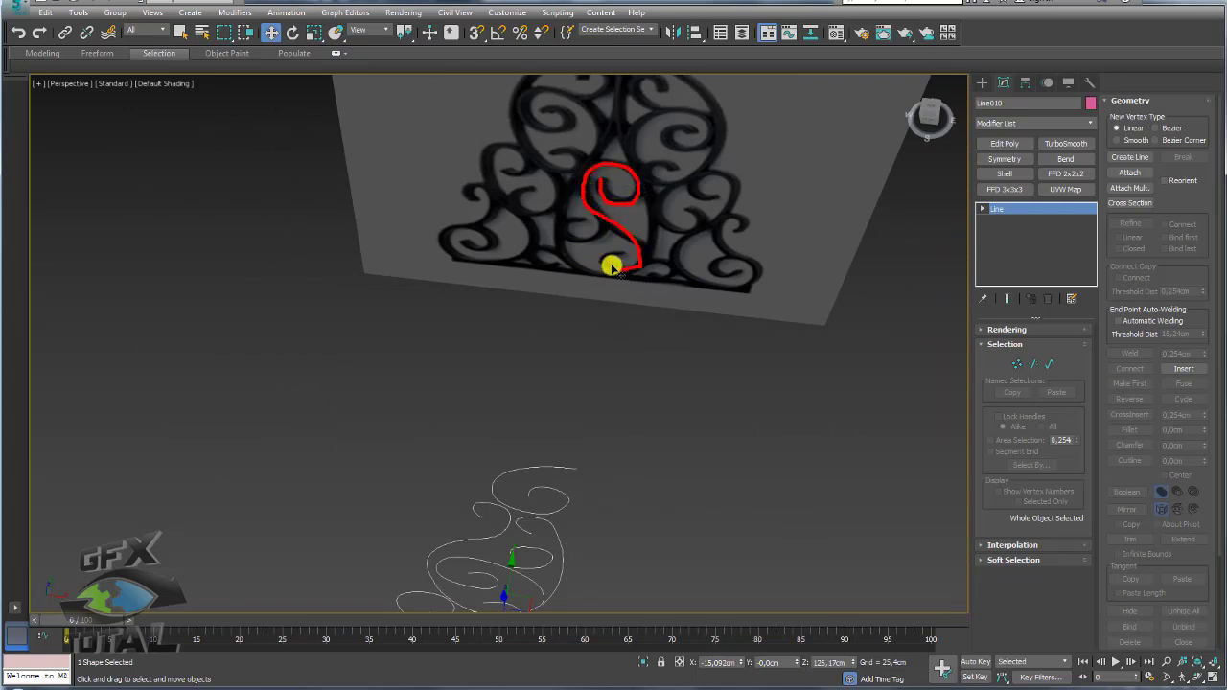
mouse_move(599, 267)
alt+middle_down()
mouse_move(627, 284)
mouse_move(609, 320)
alt+middle_up()
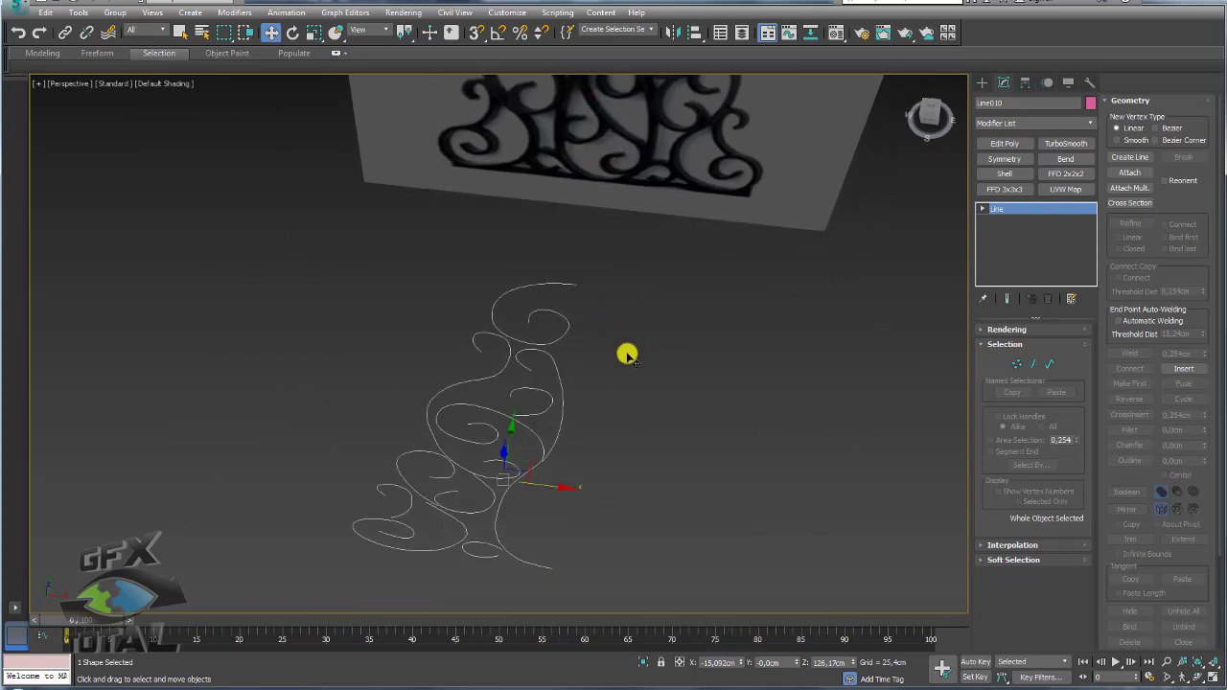
key(f)
scroll(623, 317, up, 4)
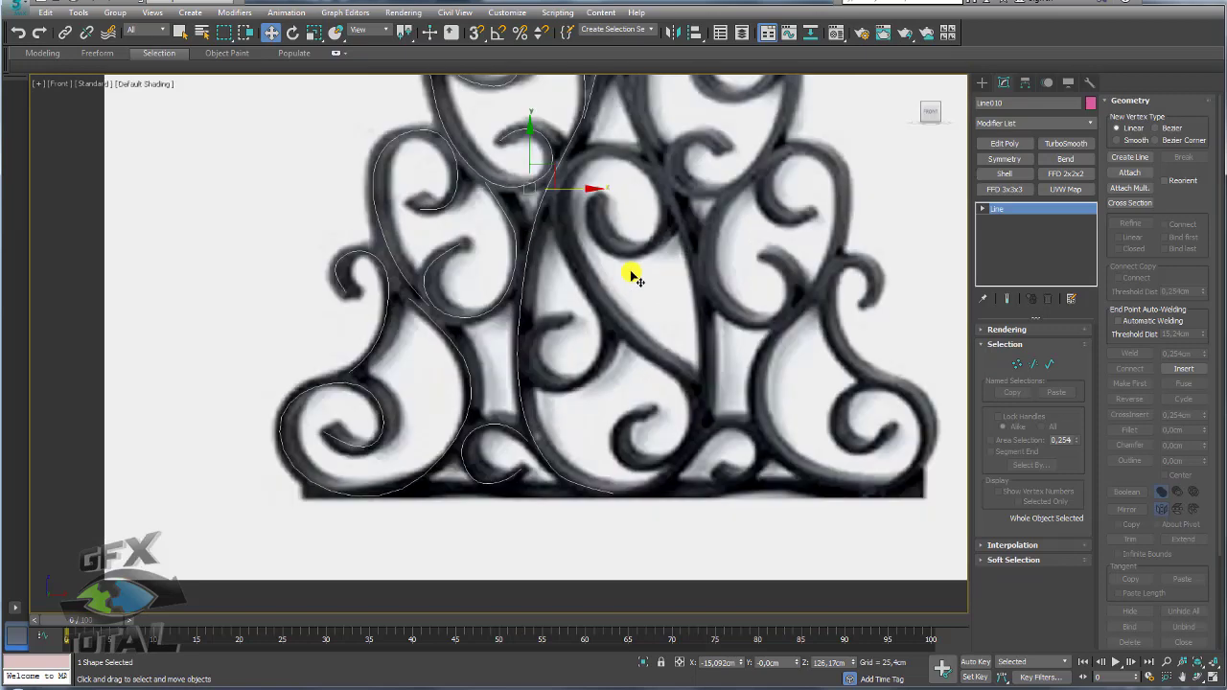
Start the Line011 spline with curved vertices around the right-hand inner scroll
click(982, 83)
click(1006, 175)
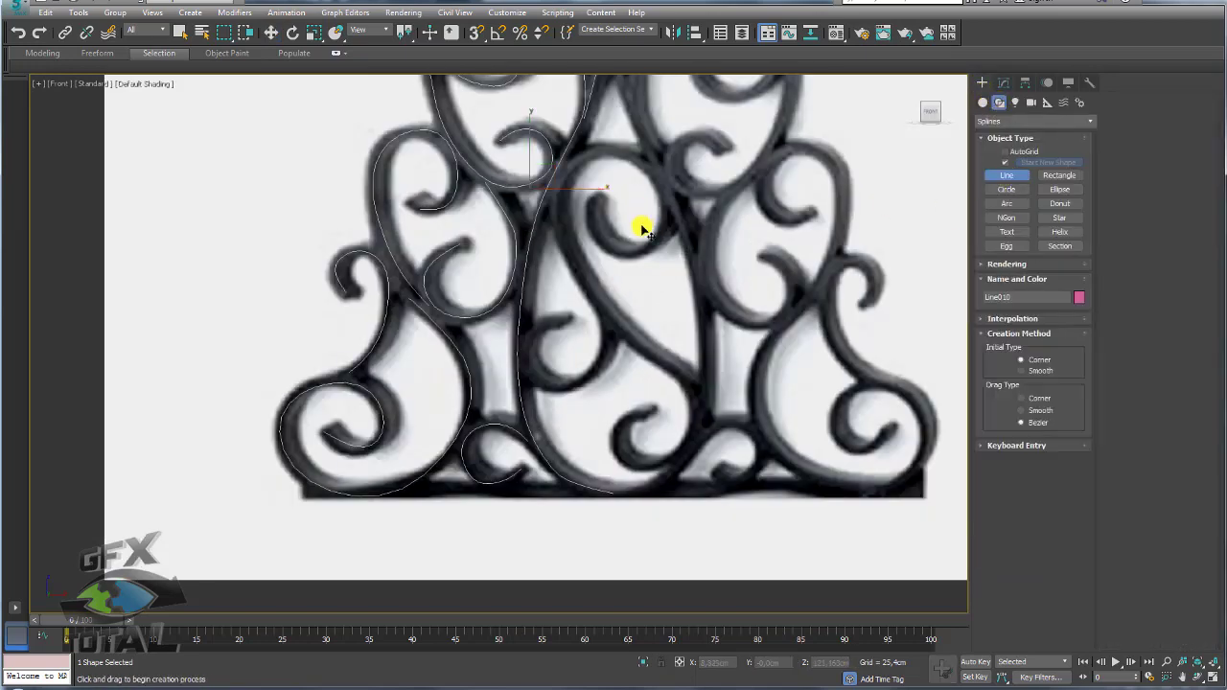
scroll(570, 233, up, 2)
right_click(563, 224)
click(562, 223)
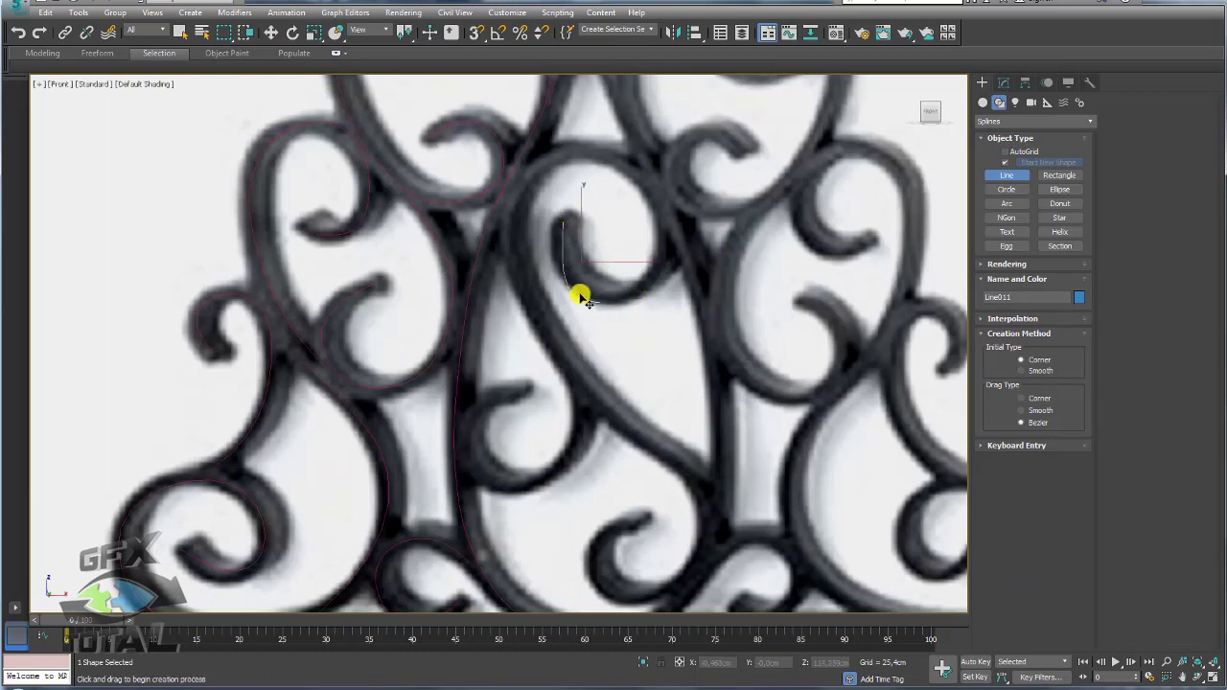
right_click(586, 286)
click(1006, 175)
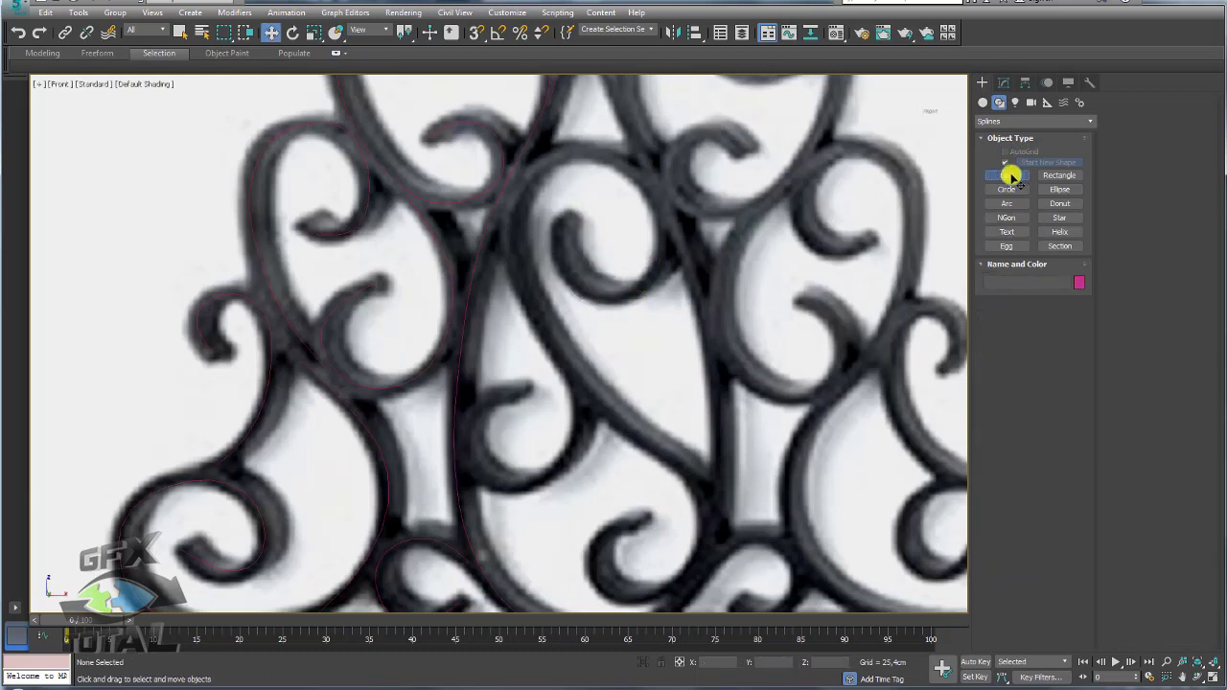
click(559, 223)
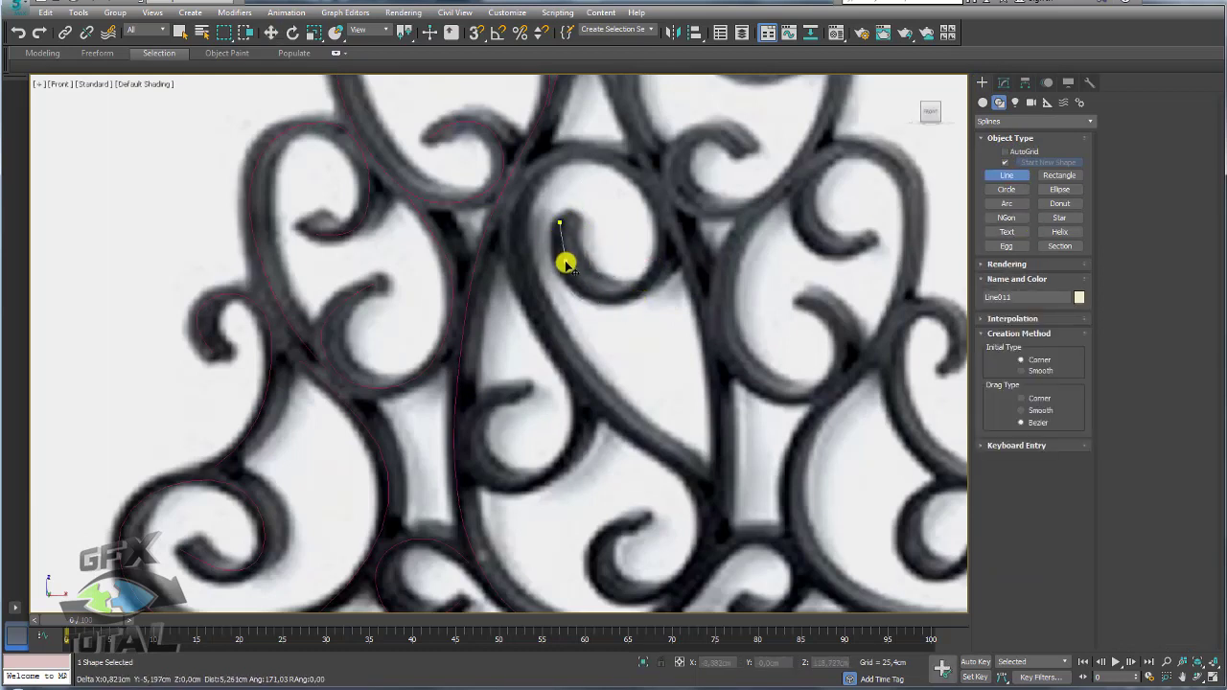
click(648, 276)
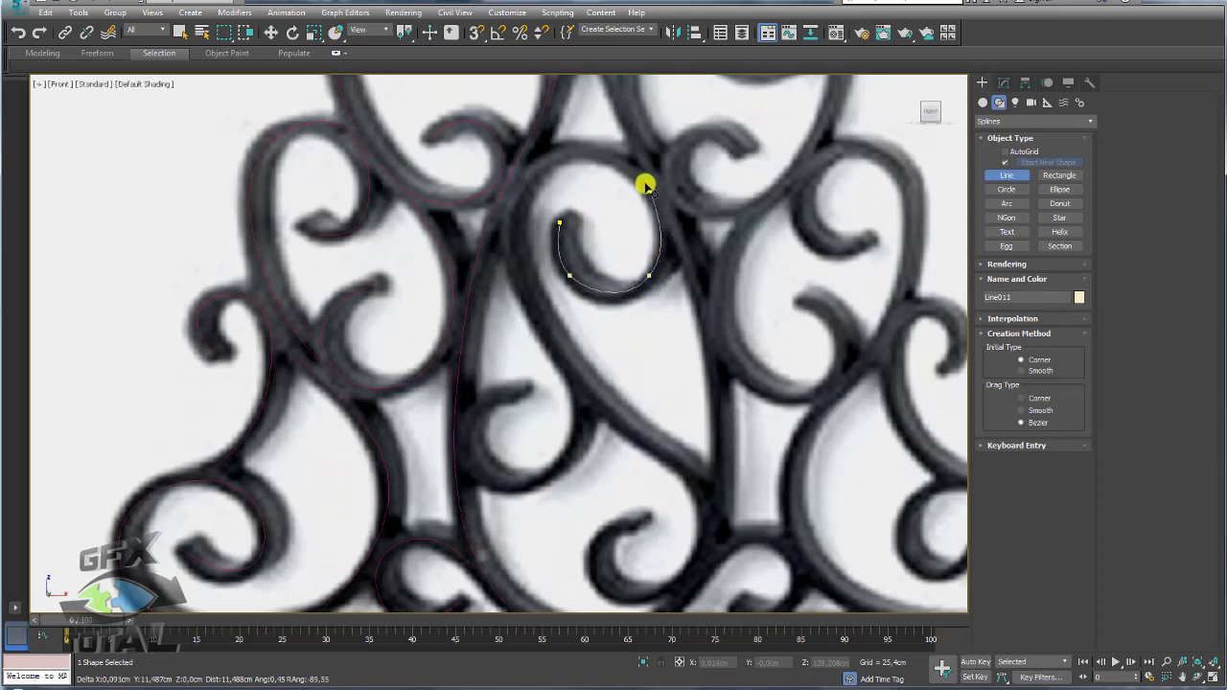
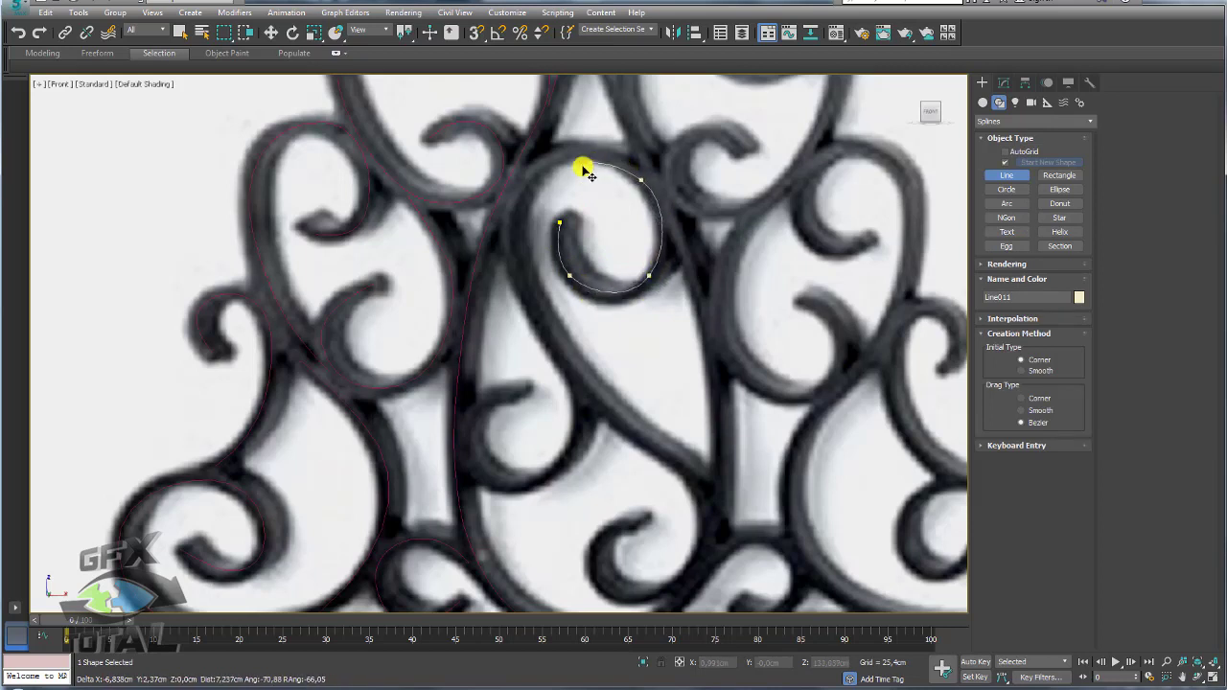
Trace the long S-shaped scroll as a six-point line curling into the lower spiral
click(558, 156)
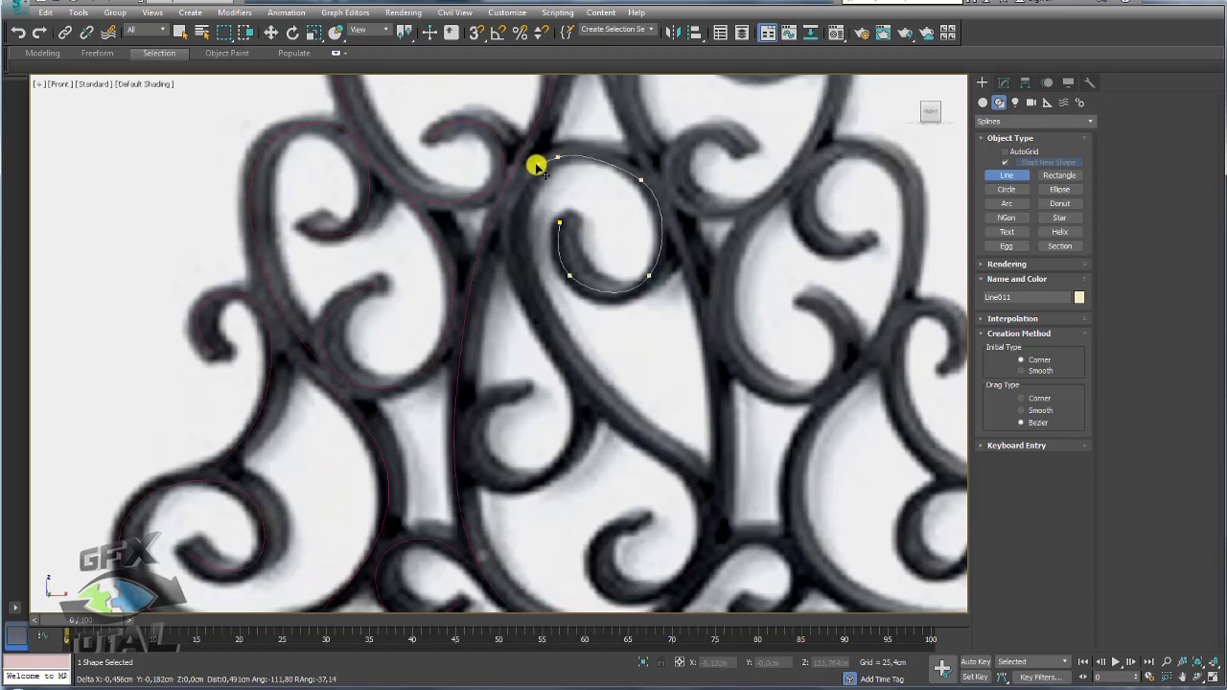
click(512, 278)
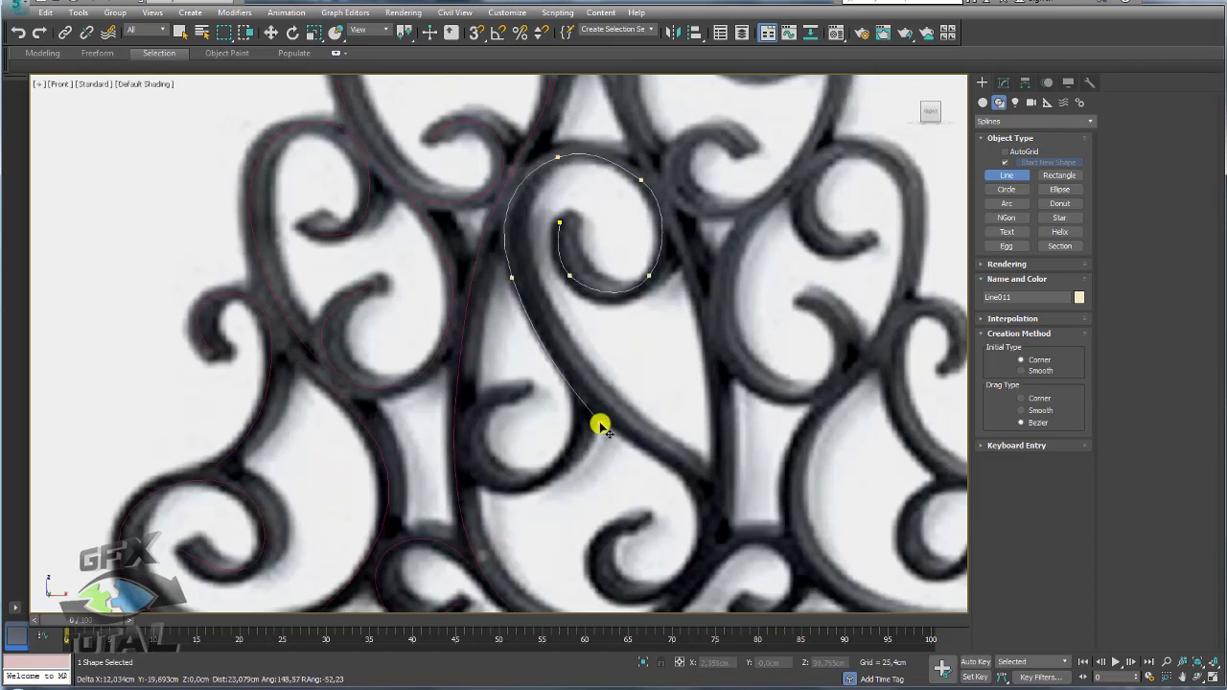
click(630, 433)
click(706, 520)
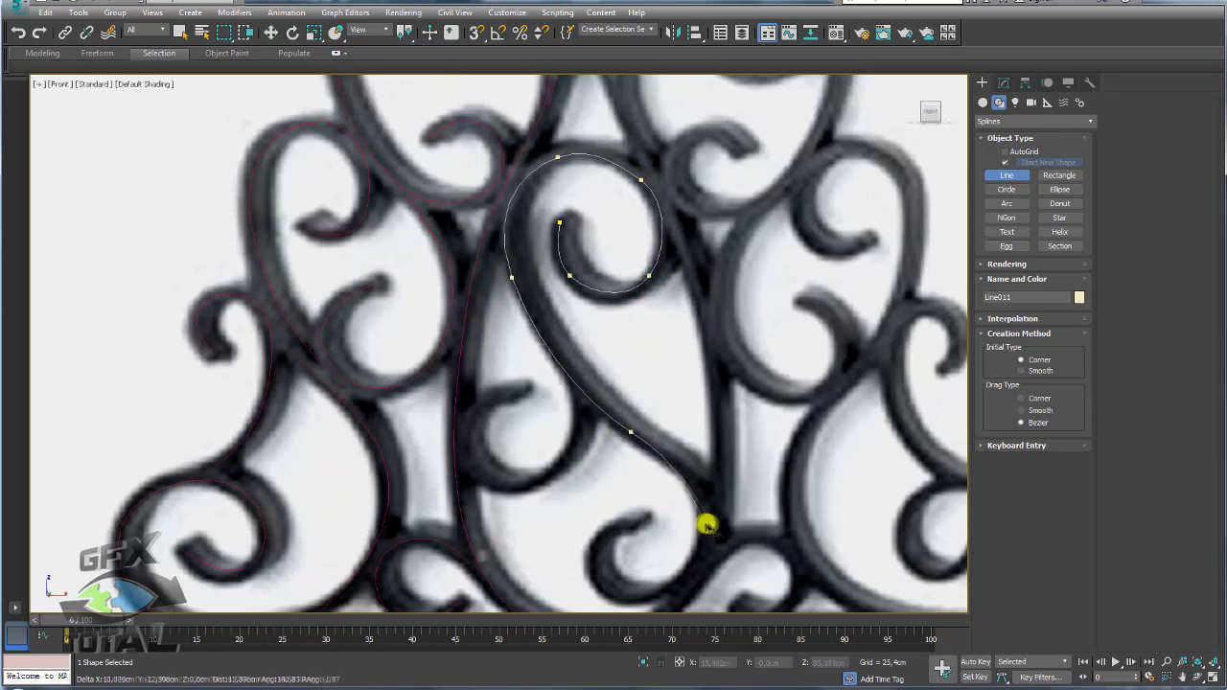
click(604, 587)
click(649, 513)
right_click(613, 536)
Start a new line spline on the small curl beside the scroll
click(516, 394)
click(468, 420)
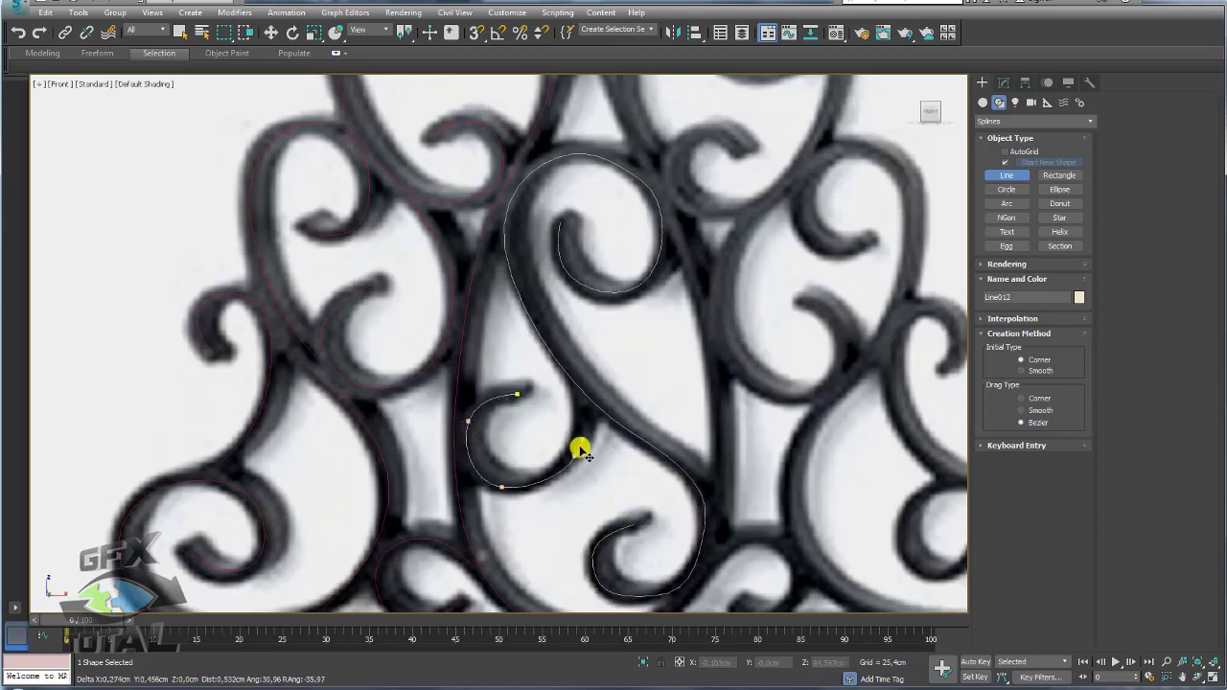
scroll(575, 383, down, 5)
scroll(582, 309, up, 3)
Switch to the Perspective view, orbit it, and stop drawing with W
key(p)
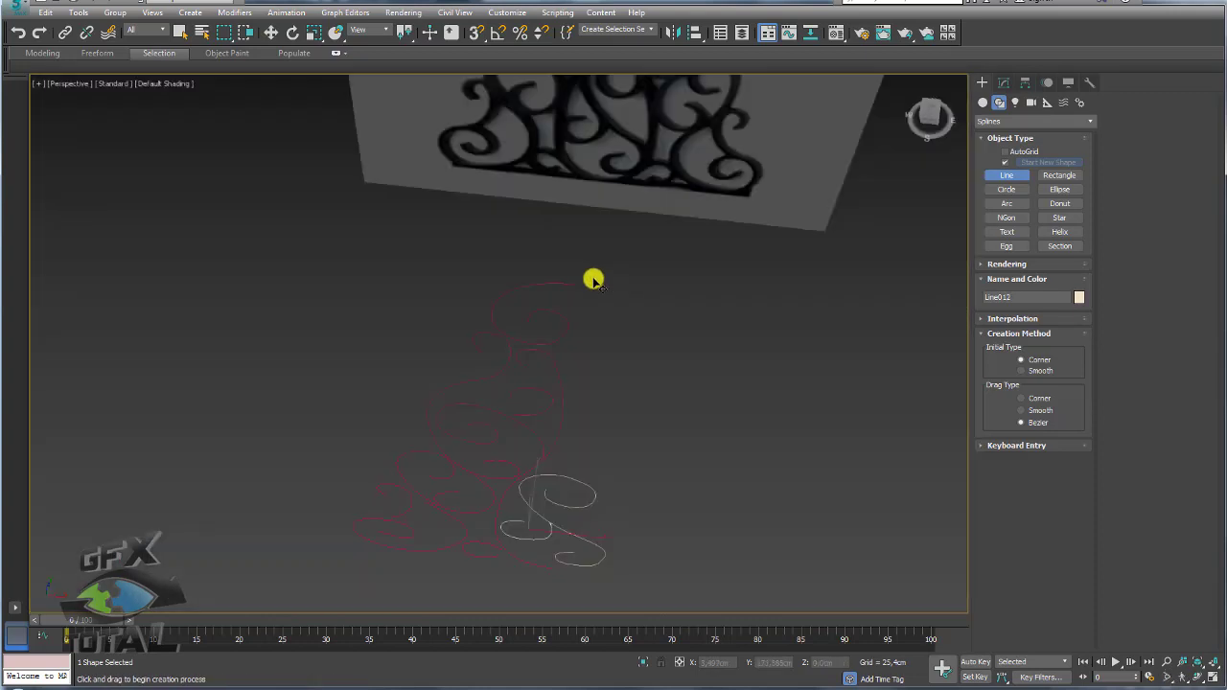
mouse_move(614, 512)
alt+middle_down()
mouse_move(638, 373)
mouse_move(535, 432)
alt+middle_up()
key(w)
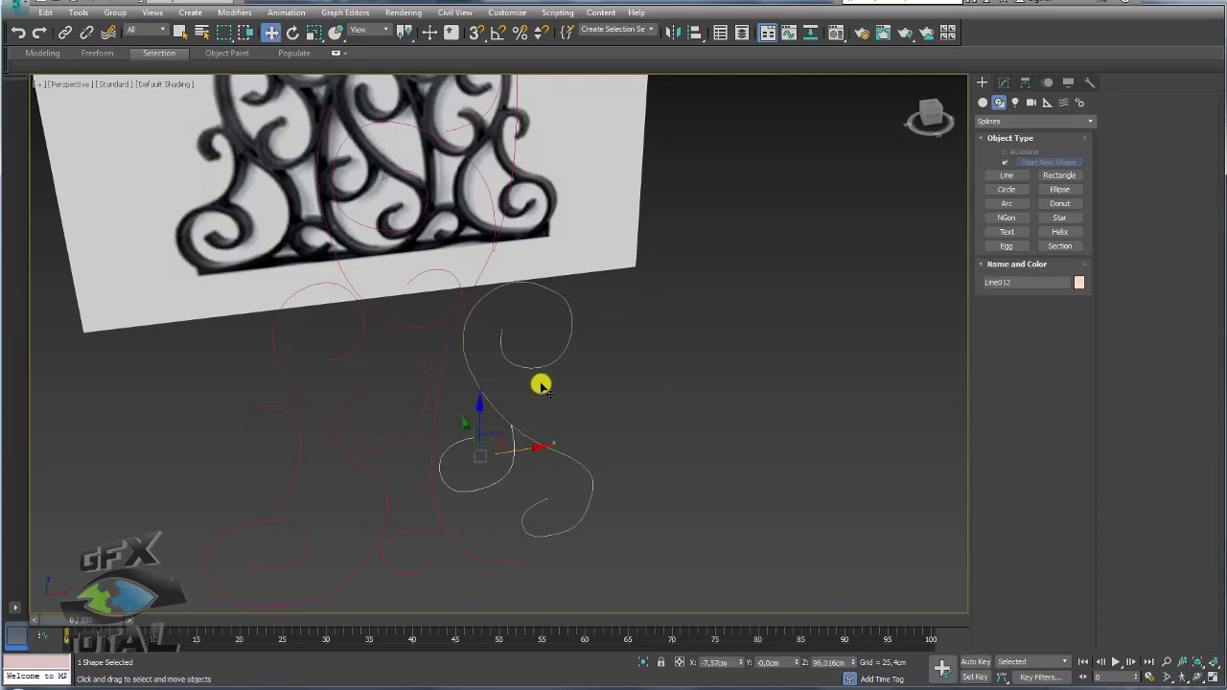
Use Attach in the Modify panel, exit it, and select the main shape Line010
click(1004, 84)
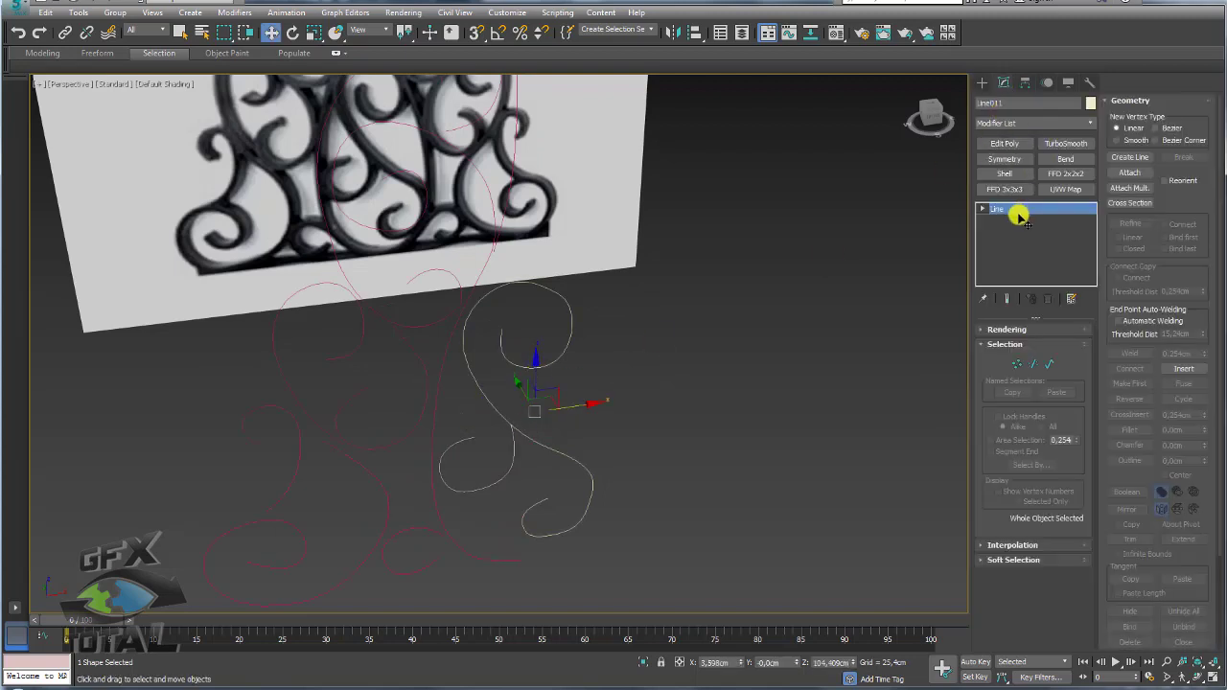
click(1130, 172)
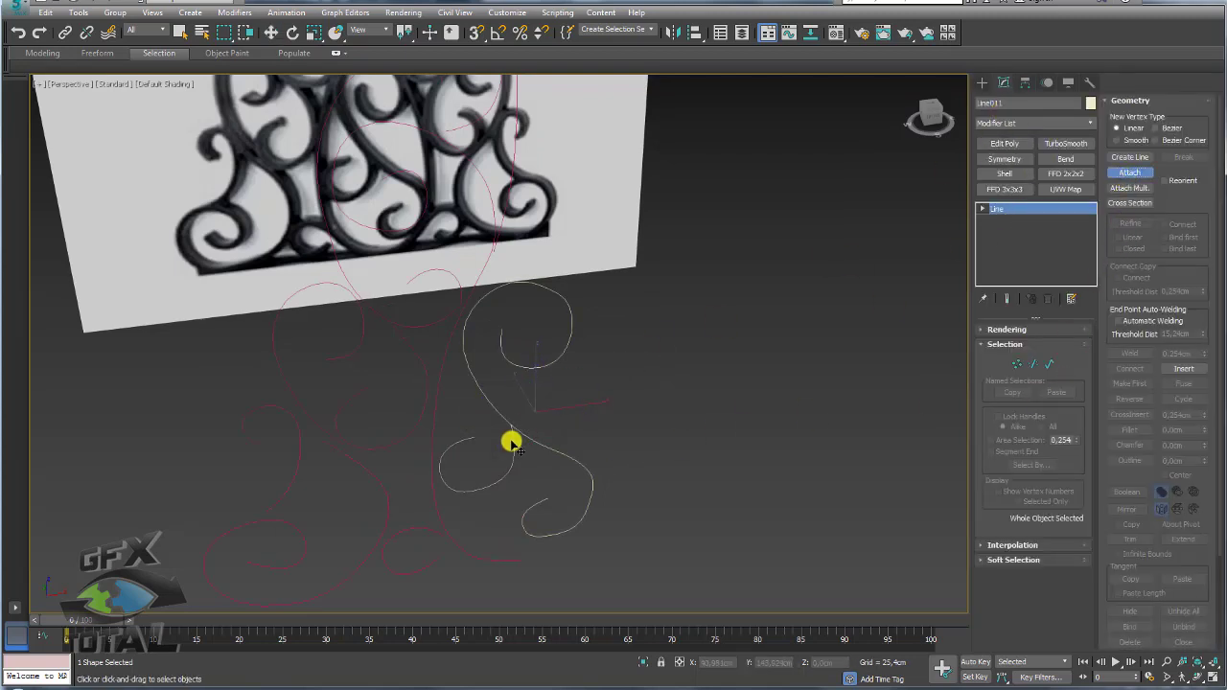
right_click(584, 424)
mouse_move(584, 424)
alt+middle_down()
mouse_move(431, 433)
mouse_move(526, 444)
mouse_move(589, 430)
alt+middle_up()
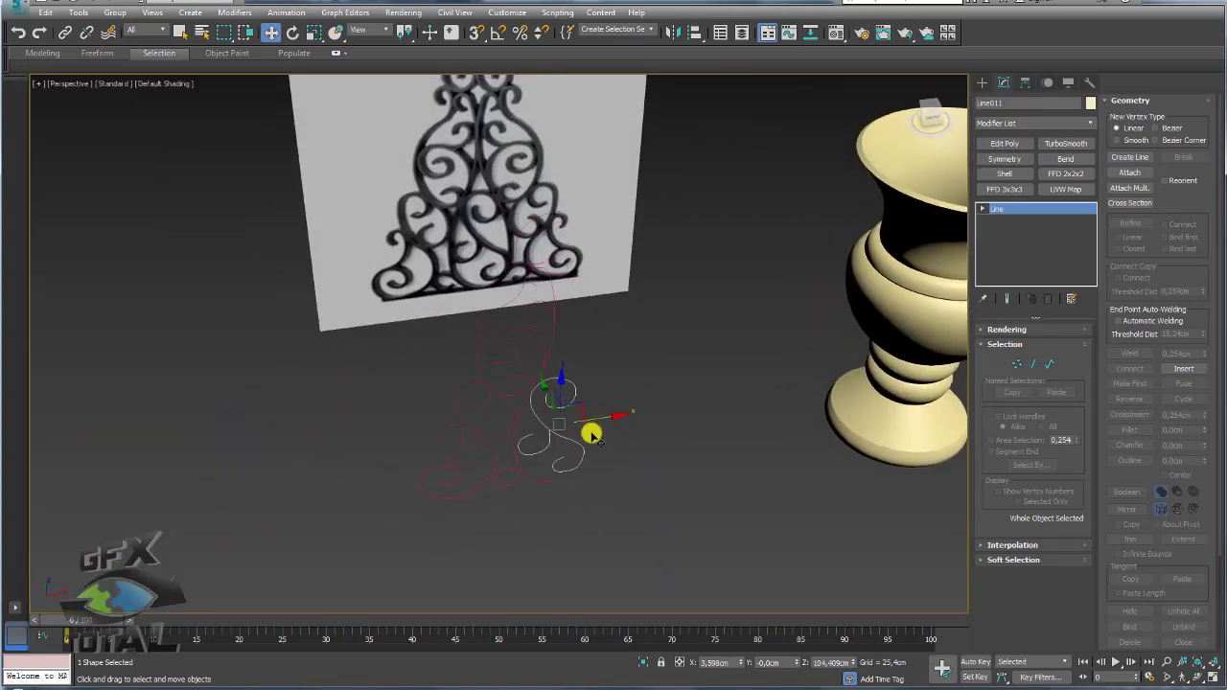
click(541, 357)
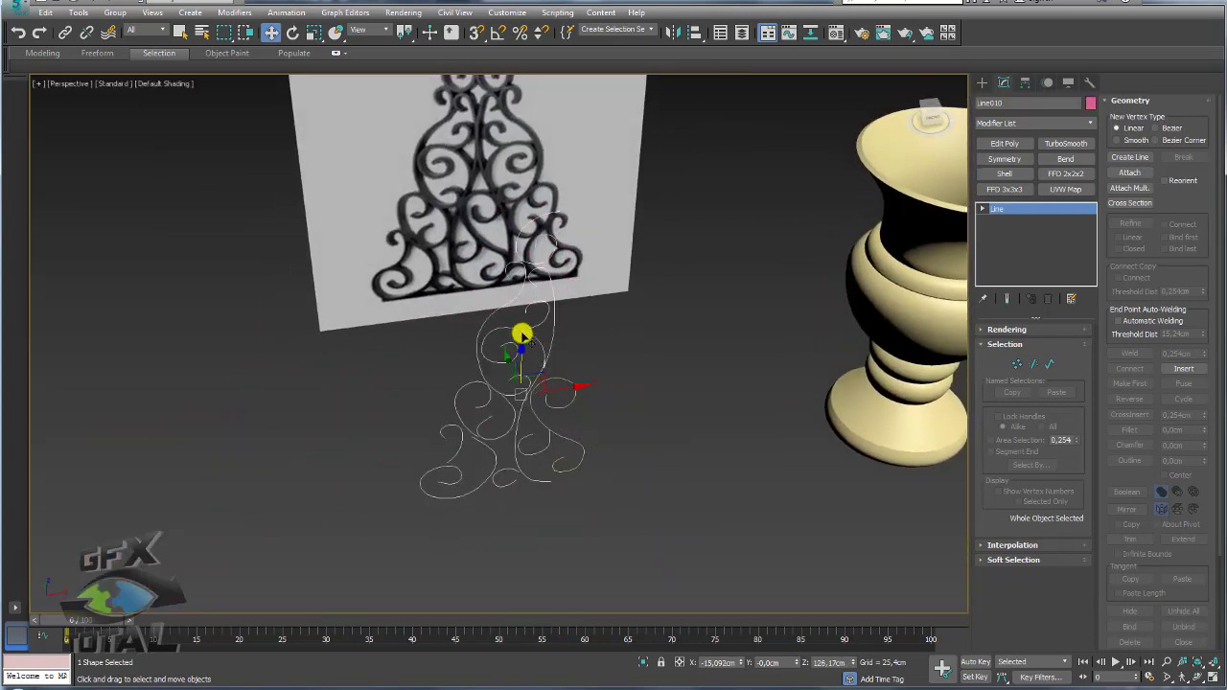
Enable the spline in the viewport from the Rendering rollout and thicken the tubes
click(989, 328)
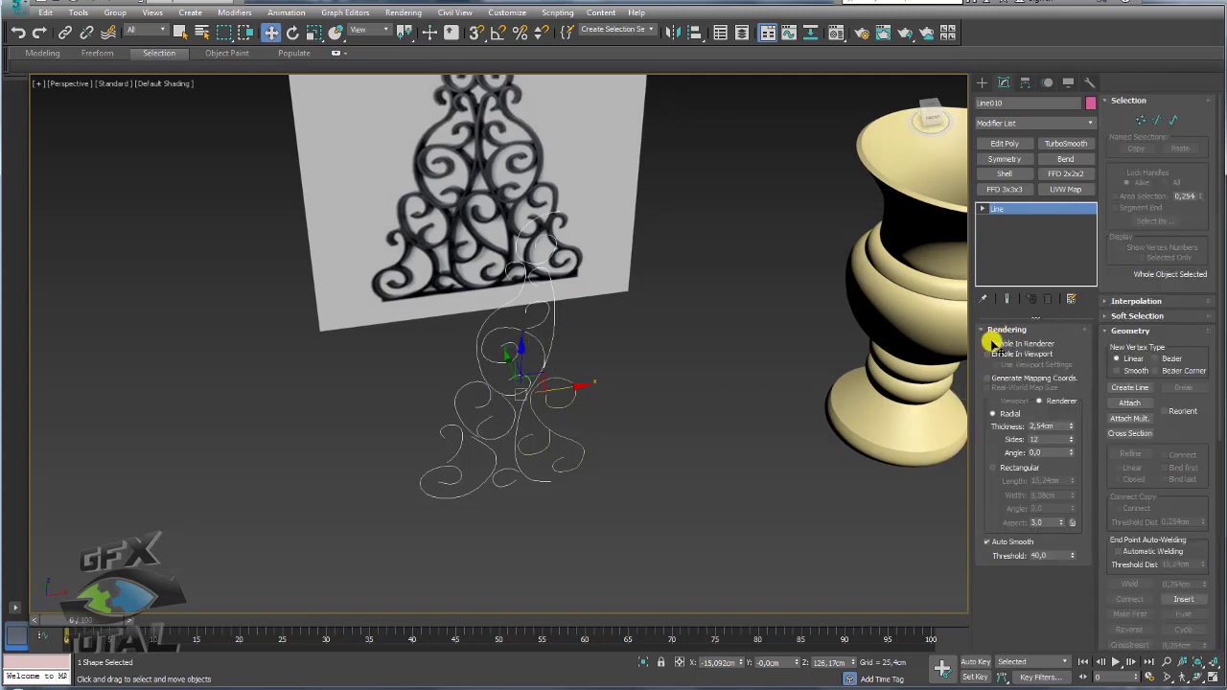
click(988, 353)
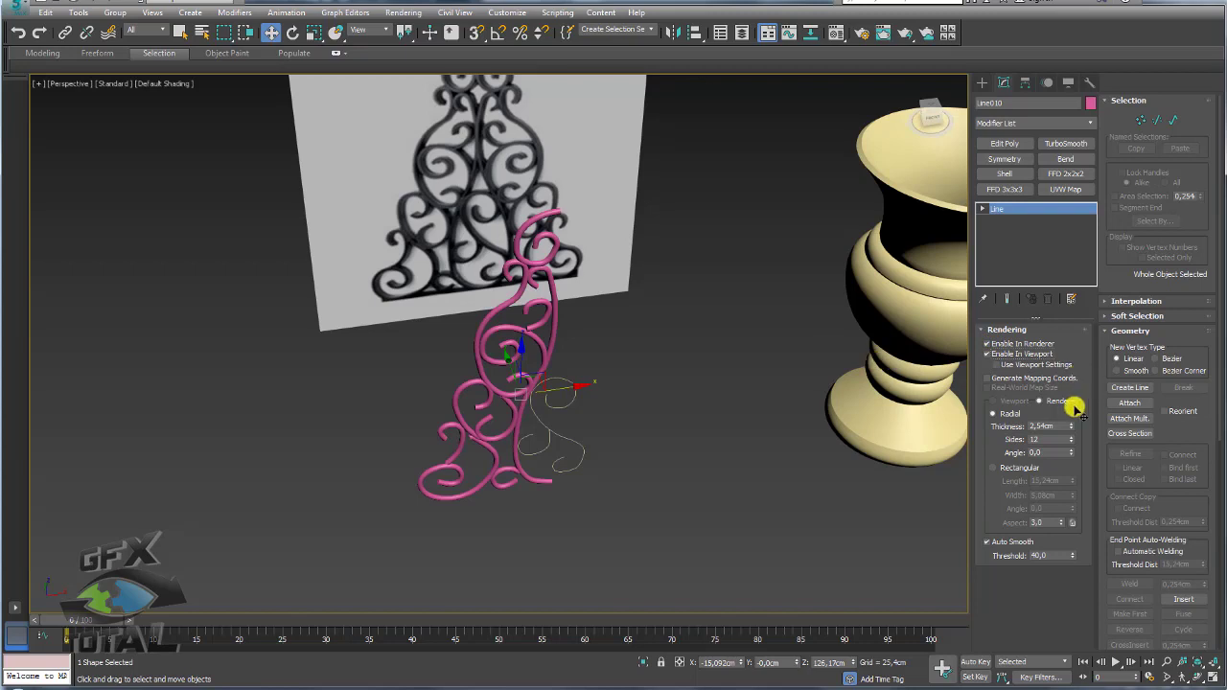
drag(1071, 427, 1072, 383)
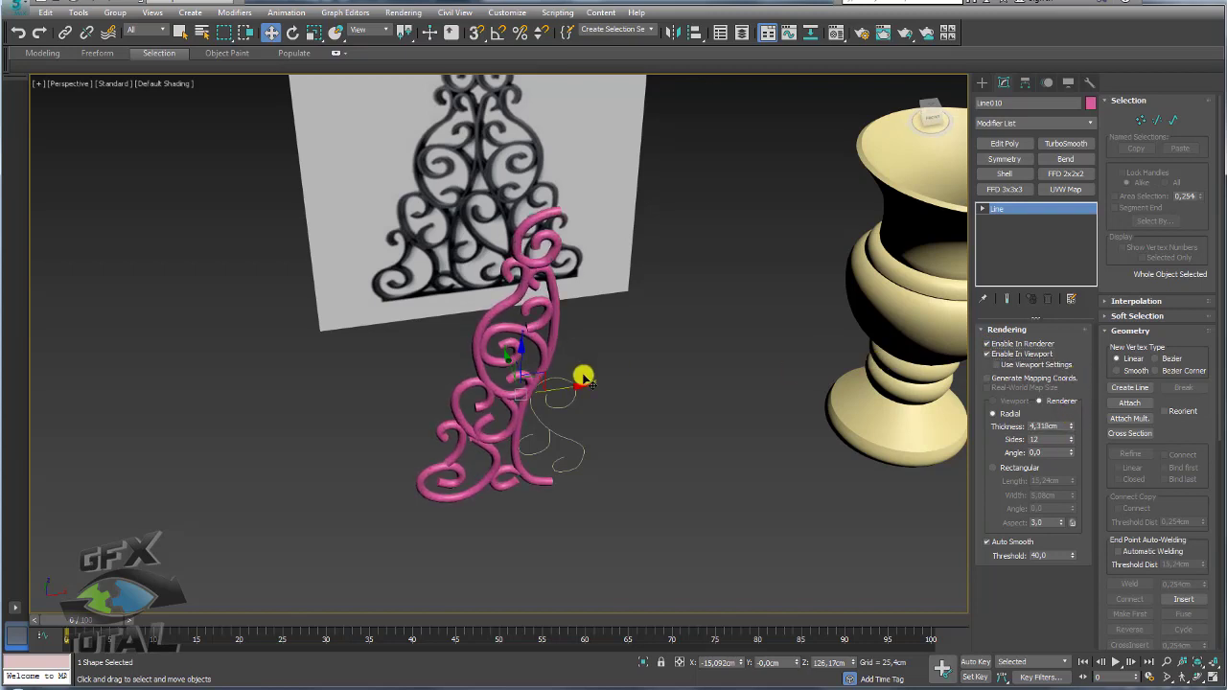
alt+middle_drag(583, 375, 555, 331)
scroll(556, 330, up, 2)
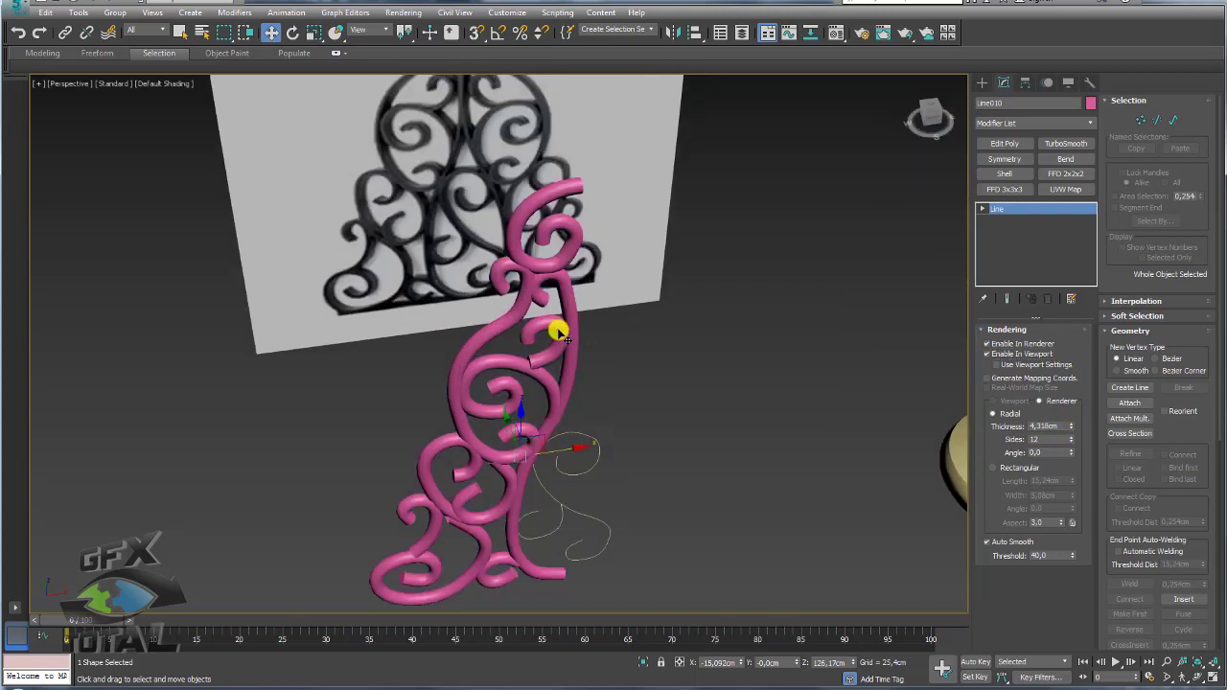
Give the tube profile 4 sides at a 45° angle
double_click(1052, 442)
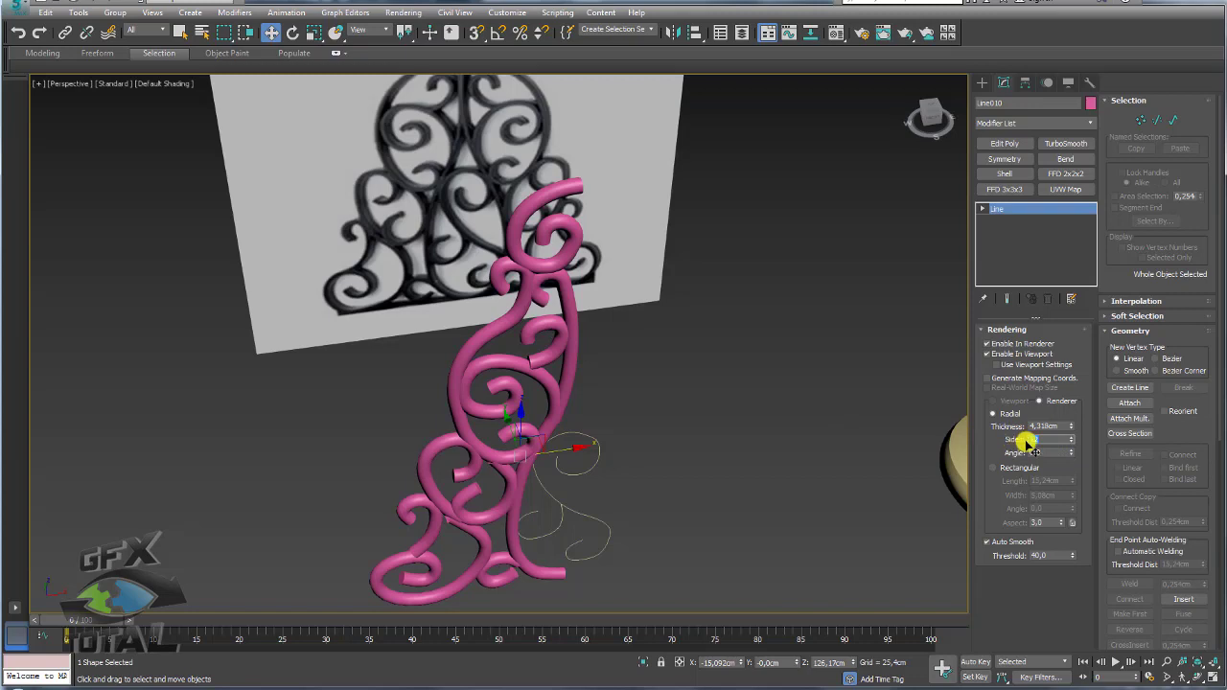
text(4)
key(Return)
double_click(1045, 452)
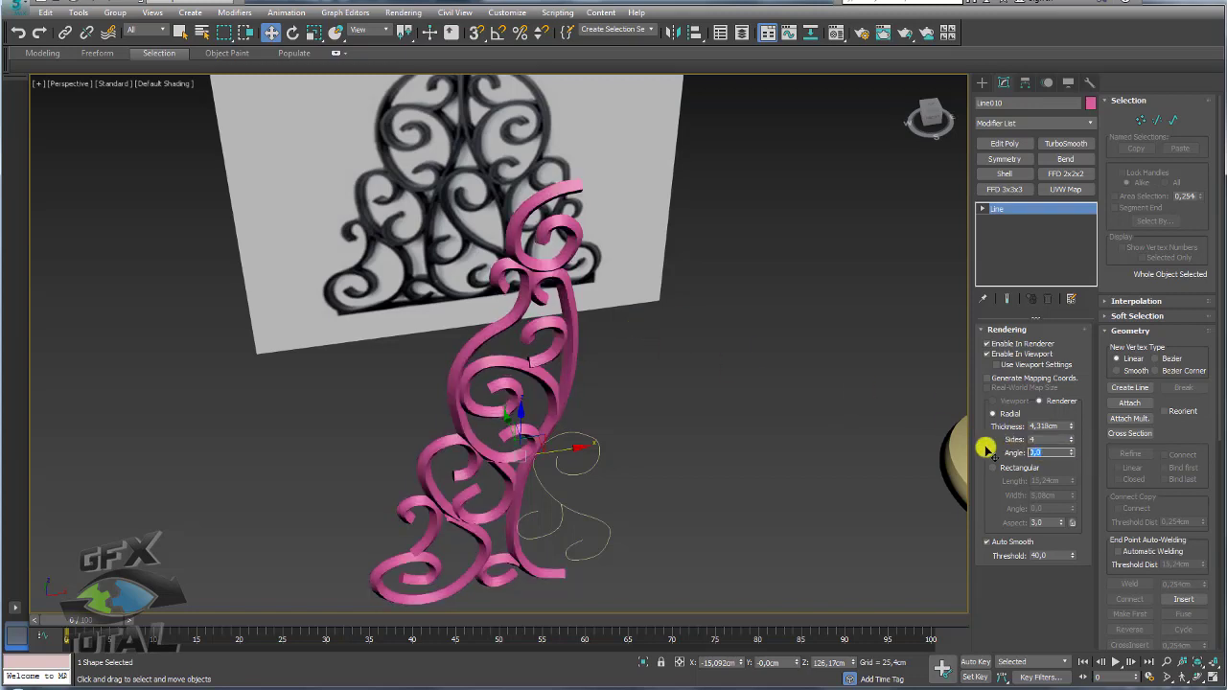
text(45)
key(Return)
Reduce the tube thickness to about 1.943 cm
alt+middle_drag(843, 451, 556, 337)
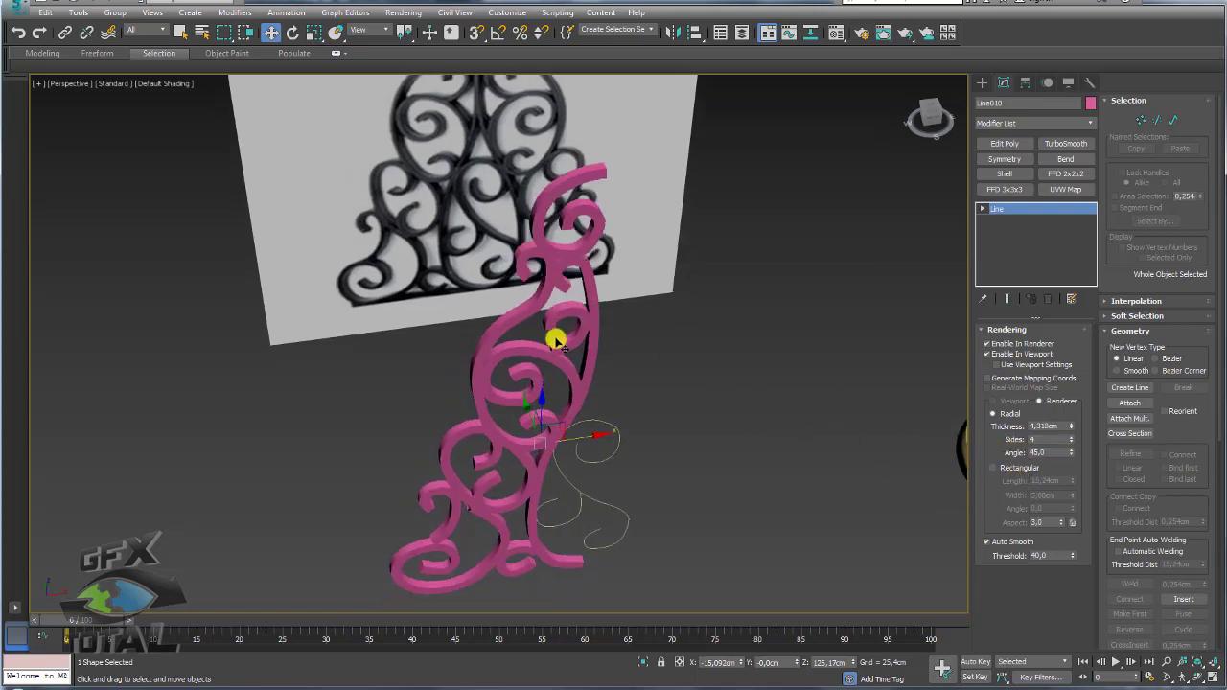
mouse_move(578, 380)
alt+middle_down()
mouse_move(568, 324)
mouse_move(540, 355)
mouse_move(570, 365)
alt+middle_up()
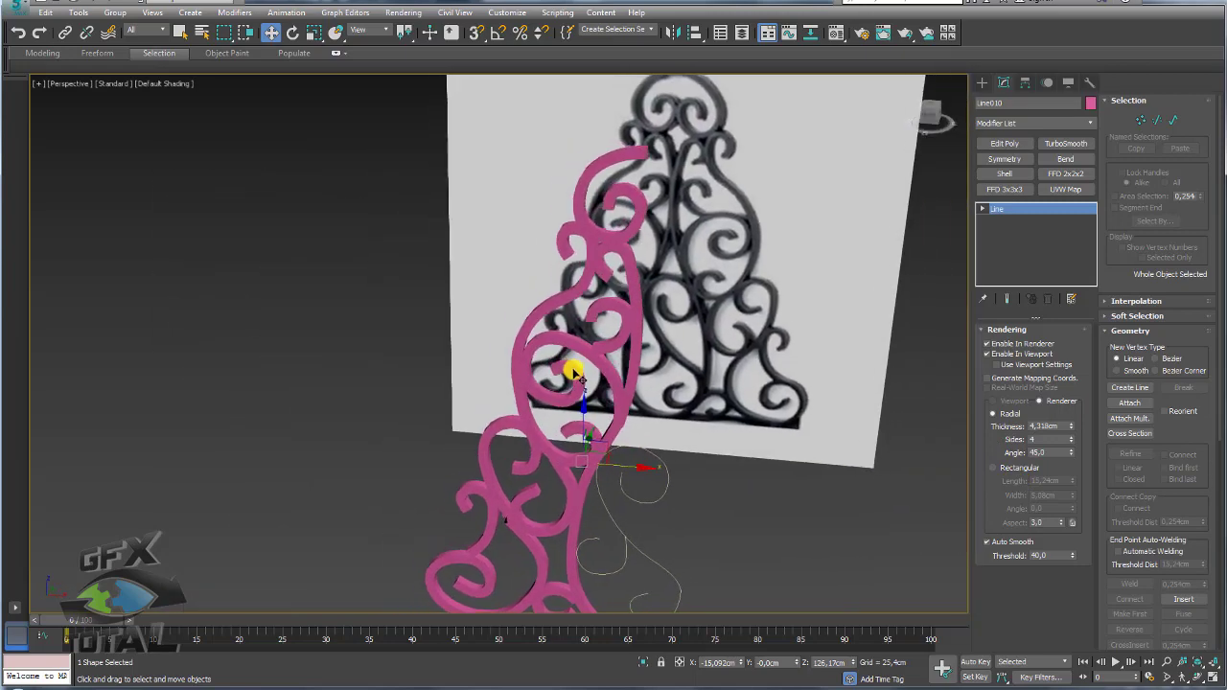
scroll(578, 364, up, 3)
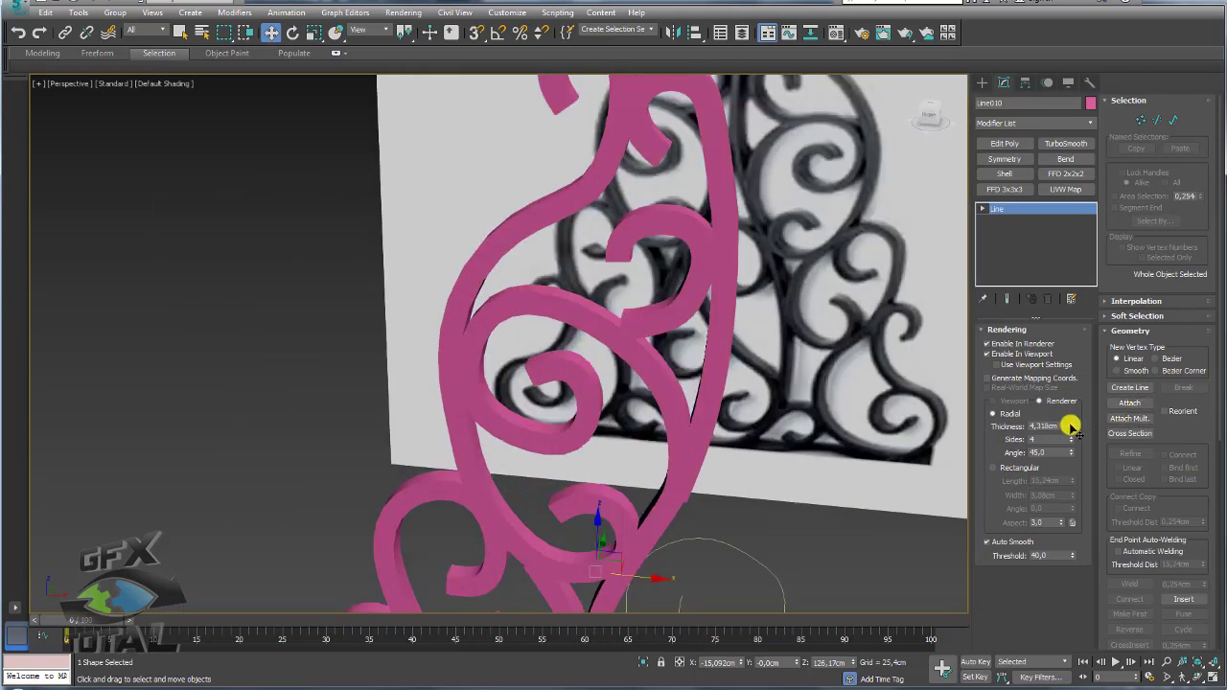
mouse_move(1070, 425)
mouse_down()
mouse_move(1074, 458)
mouse_move(1089, 450)
mouse_move(1080, 463)
mouse_up()
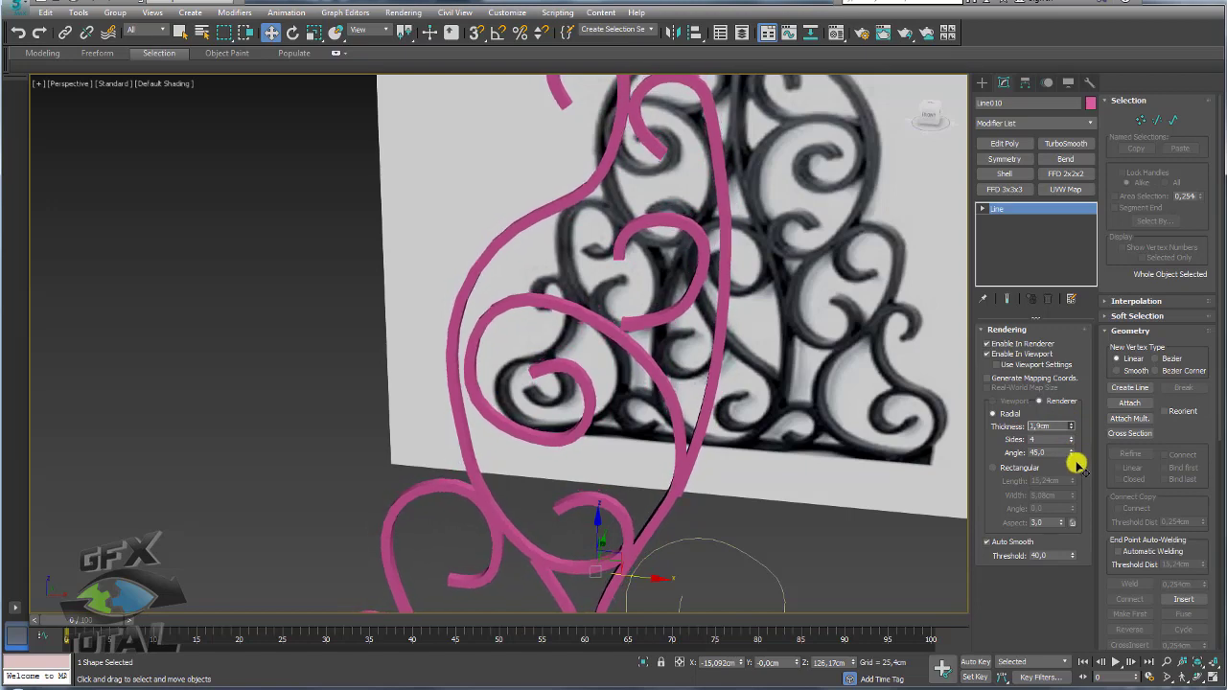
In vertex mode, select the junction vertex where two tubes meet, briefly hiding the tubes
click(980, 213)
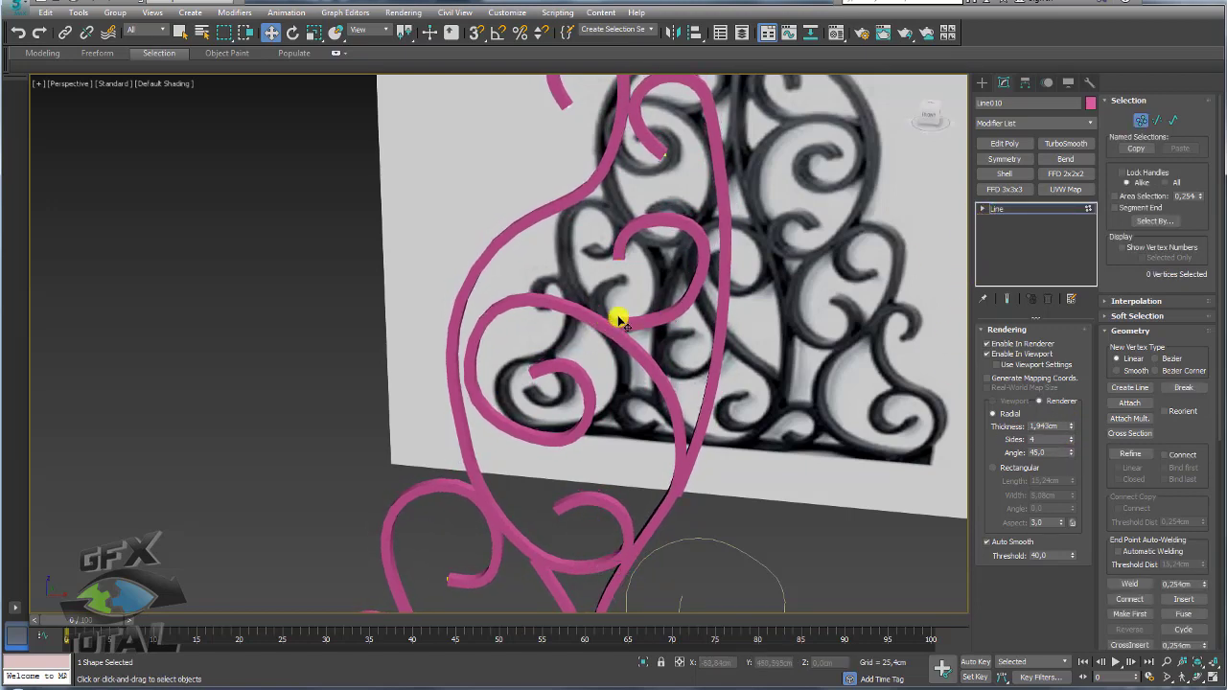
scroll(621, 326, up, 5)
scroll(623, 331, down, 5)
scroll(625, 355, up, 5)
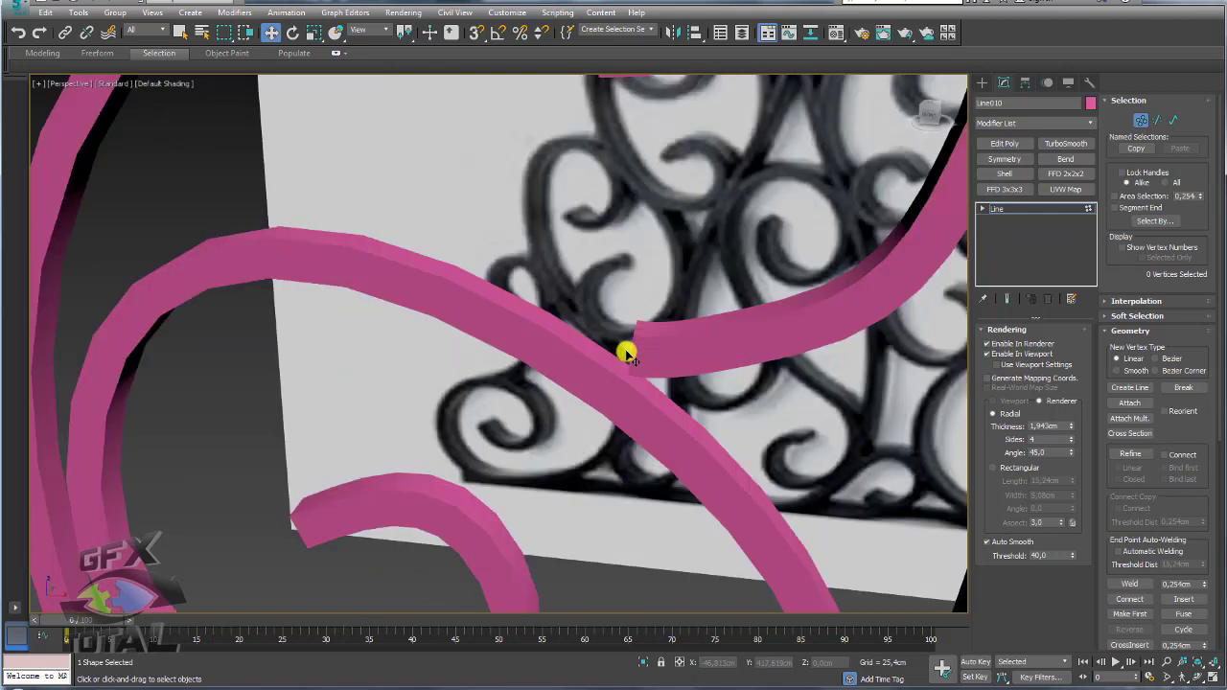
click(628, 350)
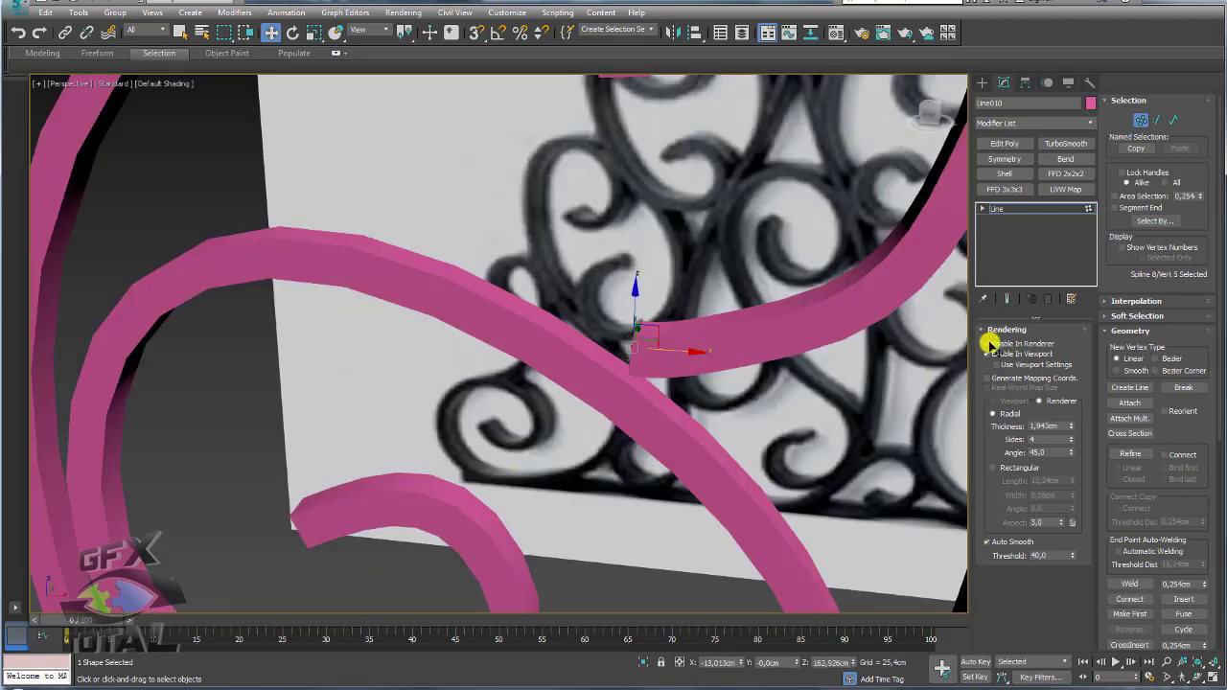
click(985, 354)
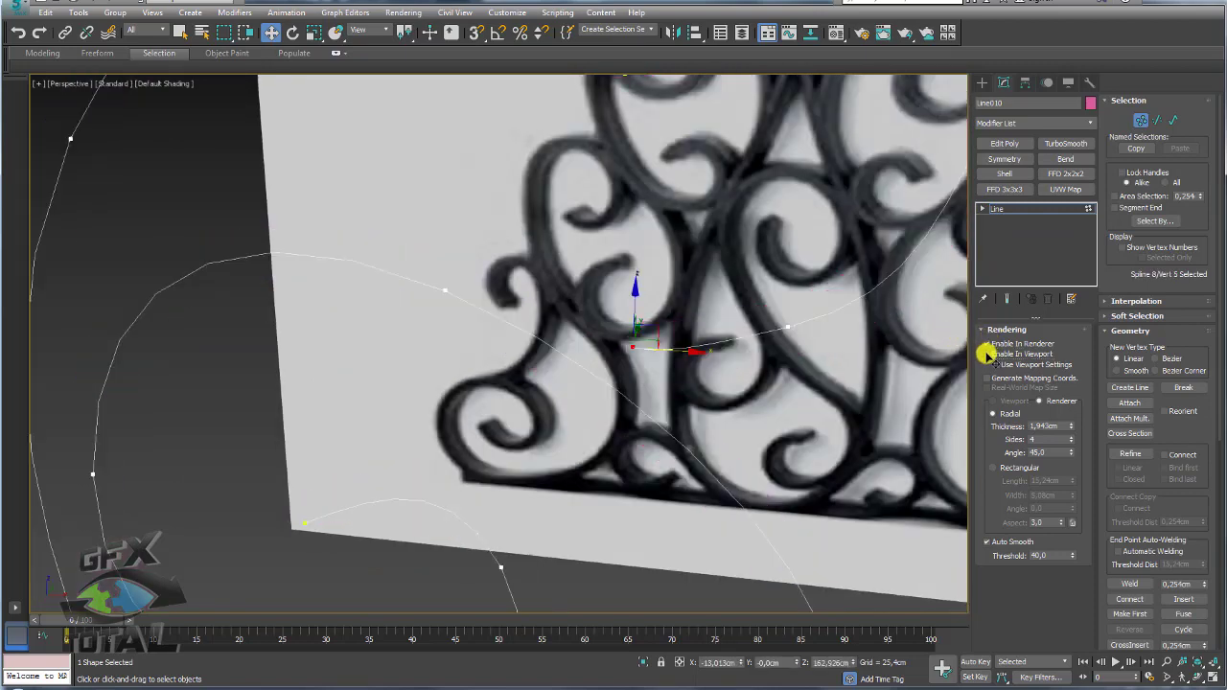
scroll(661, 341, up, 3)
alt+middle_drag(635, 350, 652, 328)
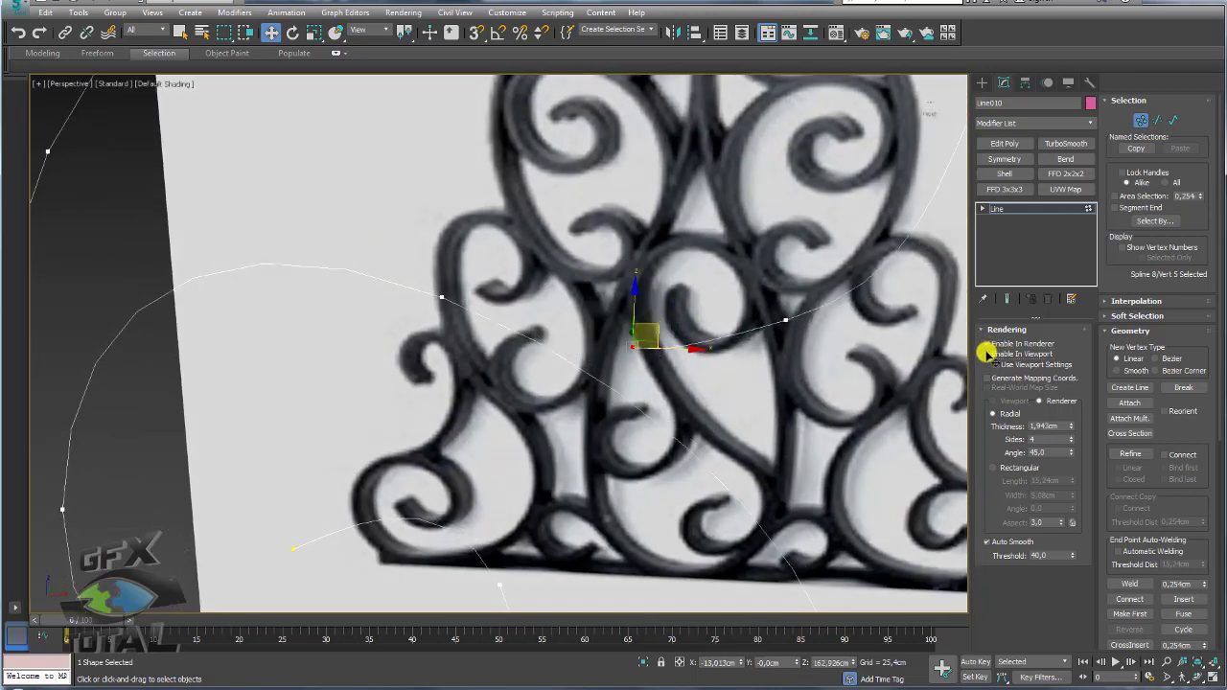
click(986, 354)
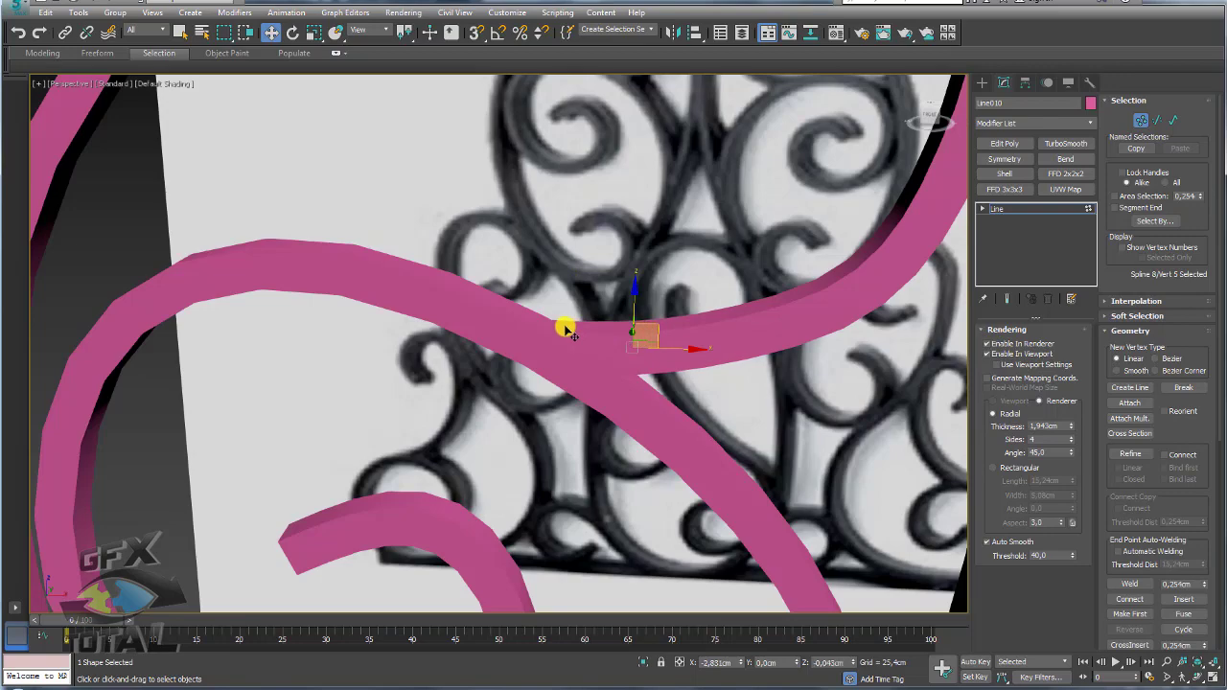
mouse_move(553, 334)
alt+middle_down()
mouse_move(617, 348)
mouse_move(616, 323)
mouse_move(601, 343)
mouse_move(726, 219)
alt+middle_up()
Move the upper curl's vertex to follow the reference ironwork
click(728, 333)
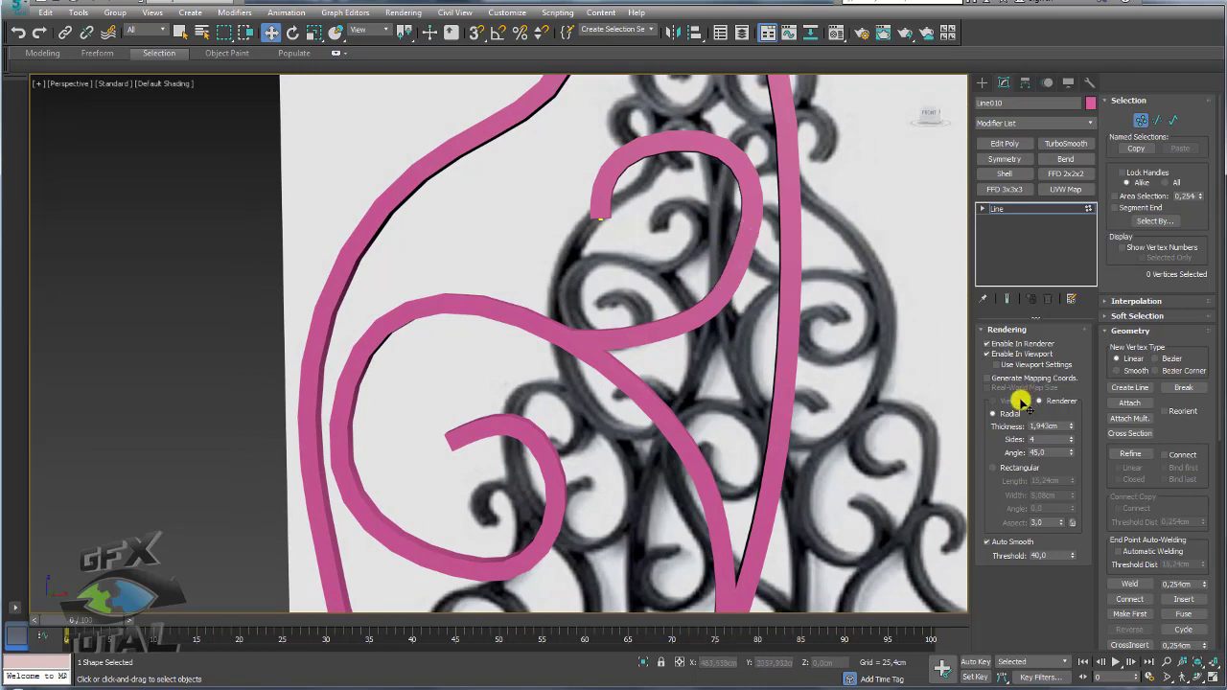
click(989, 353)
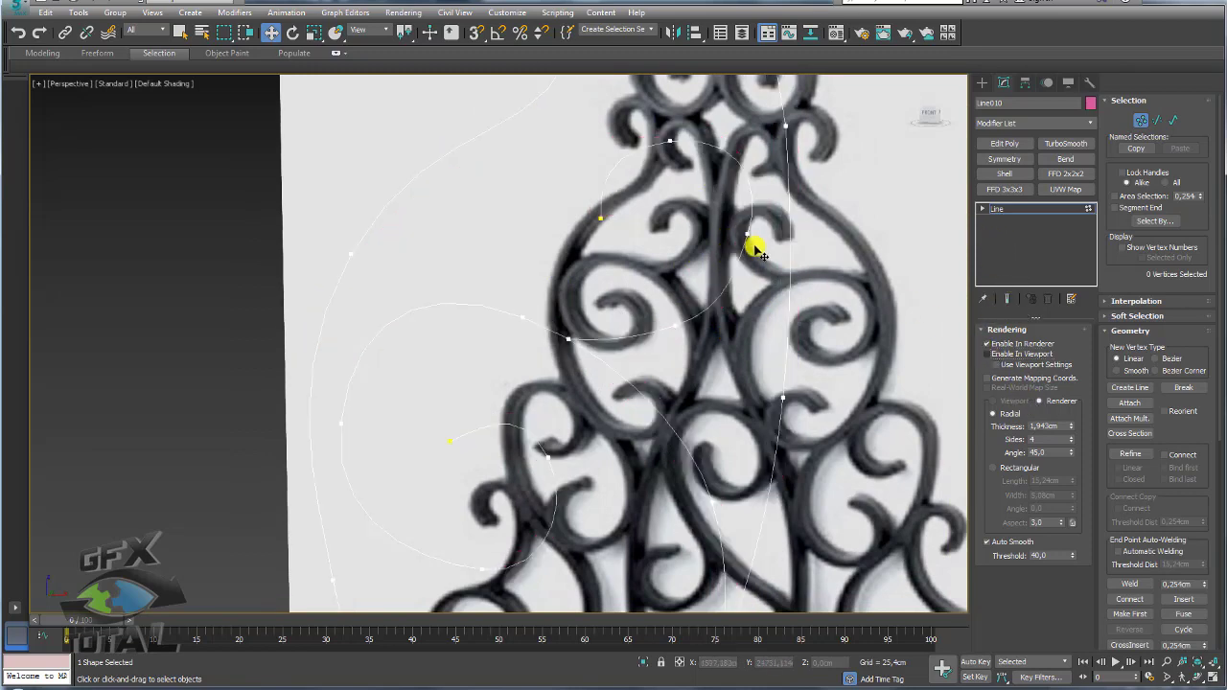
click(755, 226)
click(988, 354)
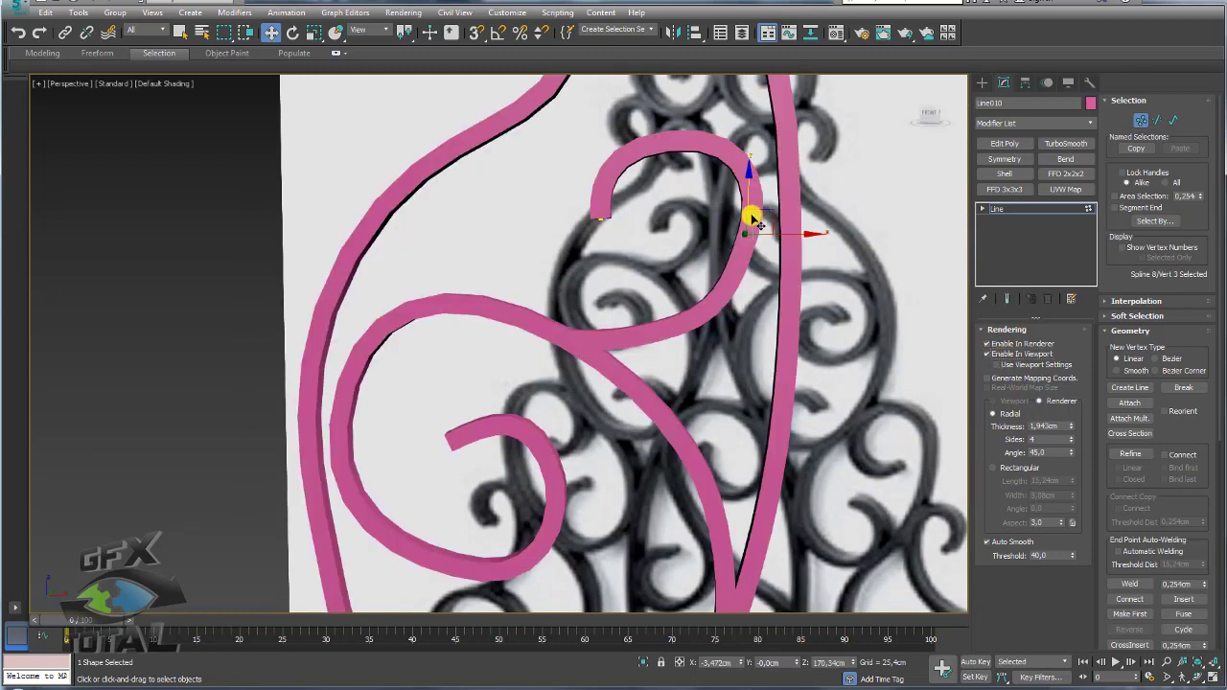
drag(764, 221, 788, 226)
key(e)
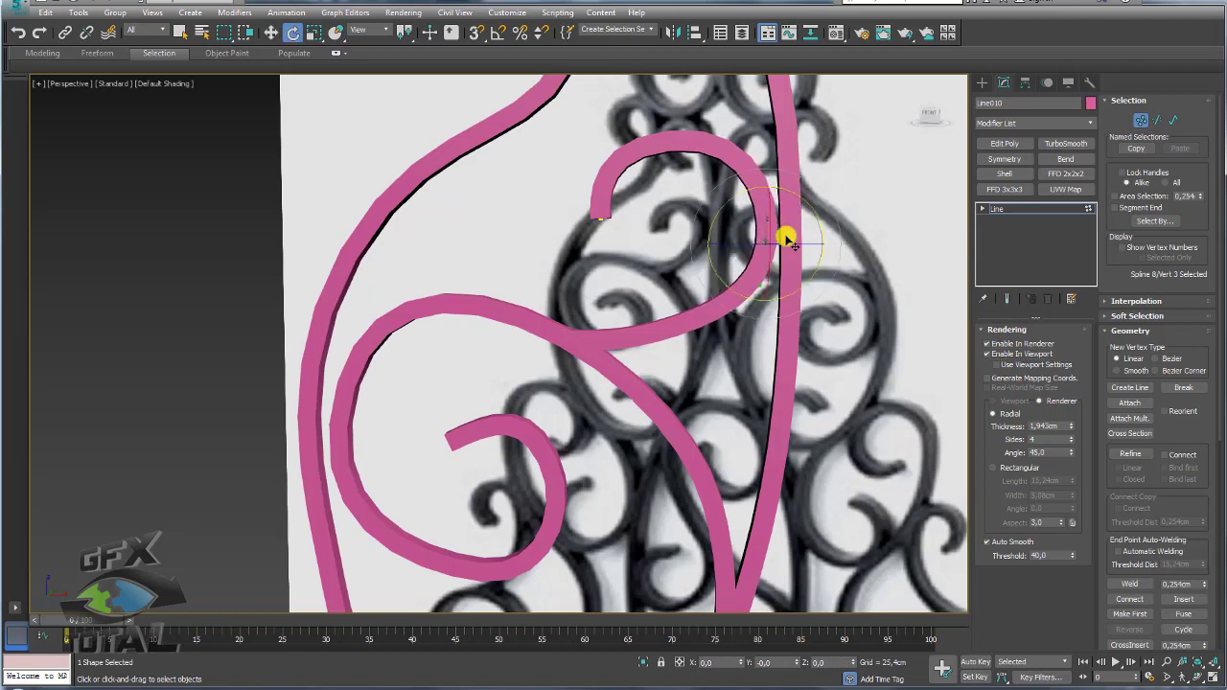
key(r)
click(670, 134)
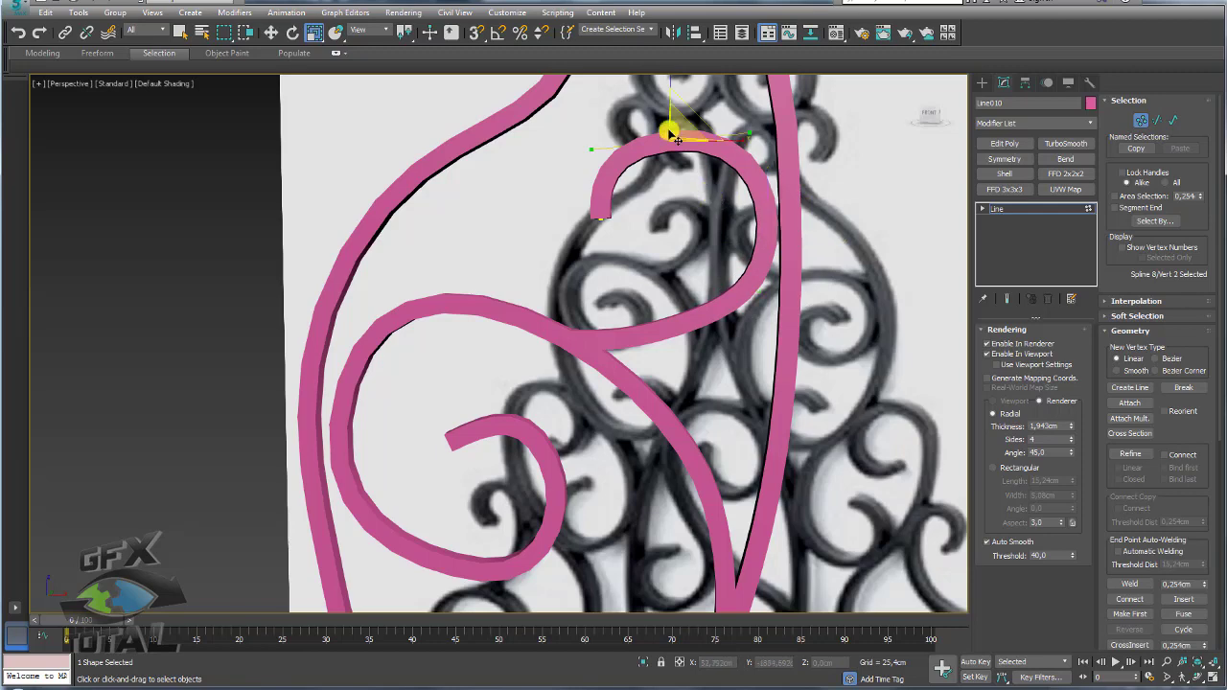
With tubes hidden, select the scroll vertex near the base and change its vertex type
key(w)
scroll(670, 213, down, 5)
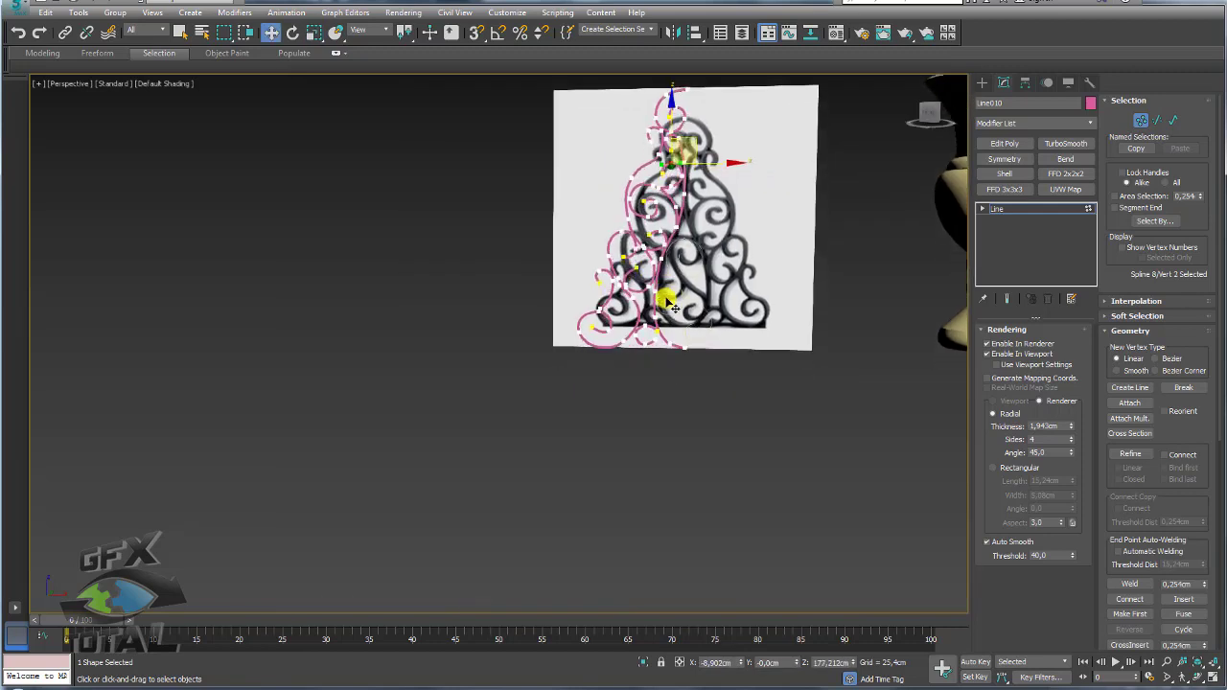
scroll(658, 287, up, 2)
scroll(646, 274, up, 2)
scroll(635, 255, up, 2)
scroll(490, 358, up, 2)
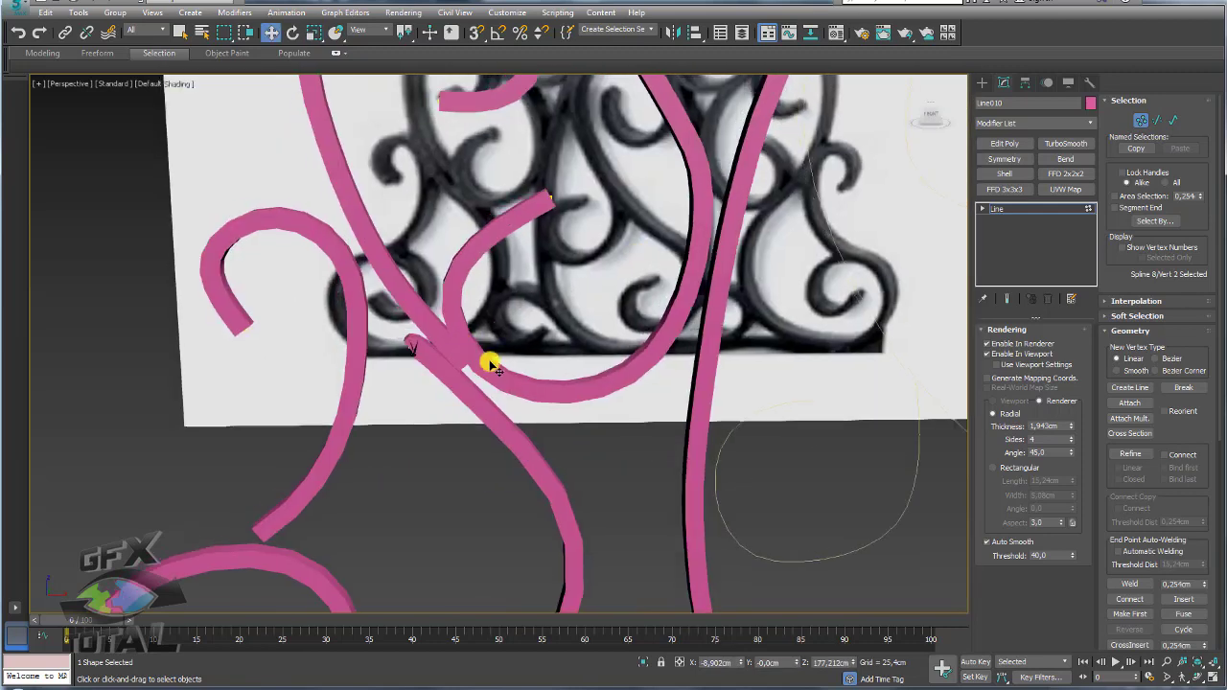
scroll(492, 383, up, 1)
click(467, 357)
scroll(484, 372, up, 1)
scroll(484, 372, up, 3)
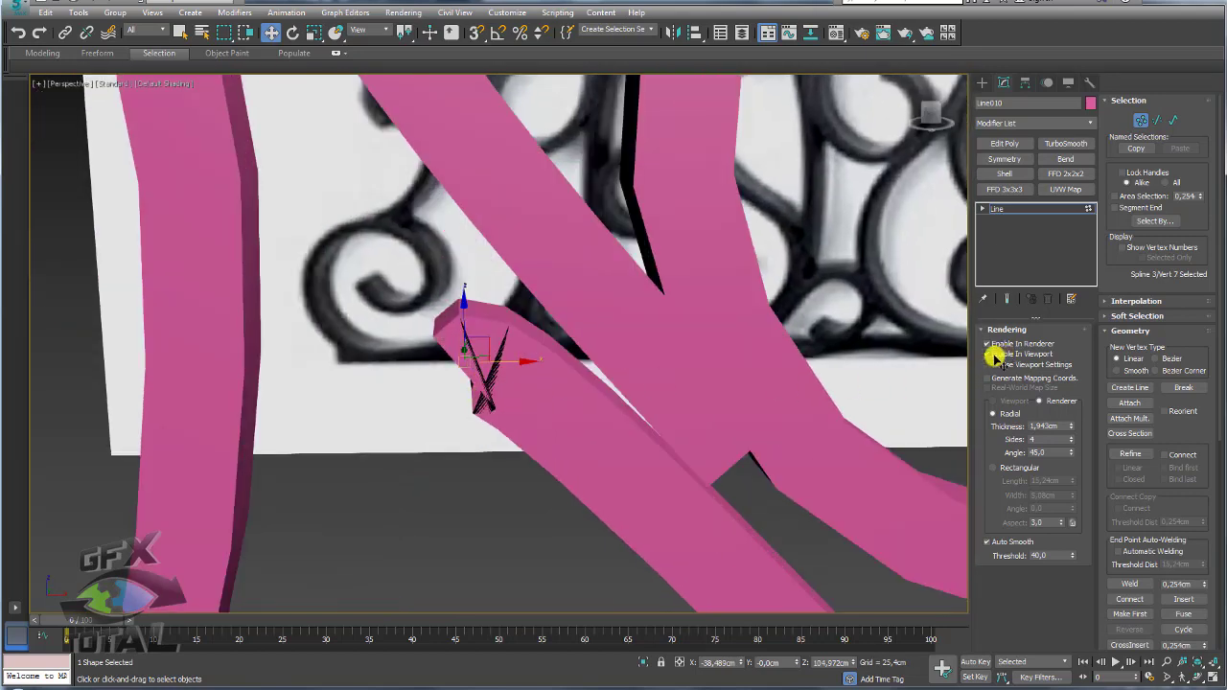
click(987, 355)
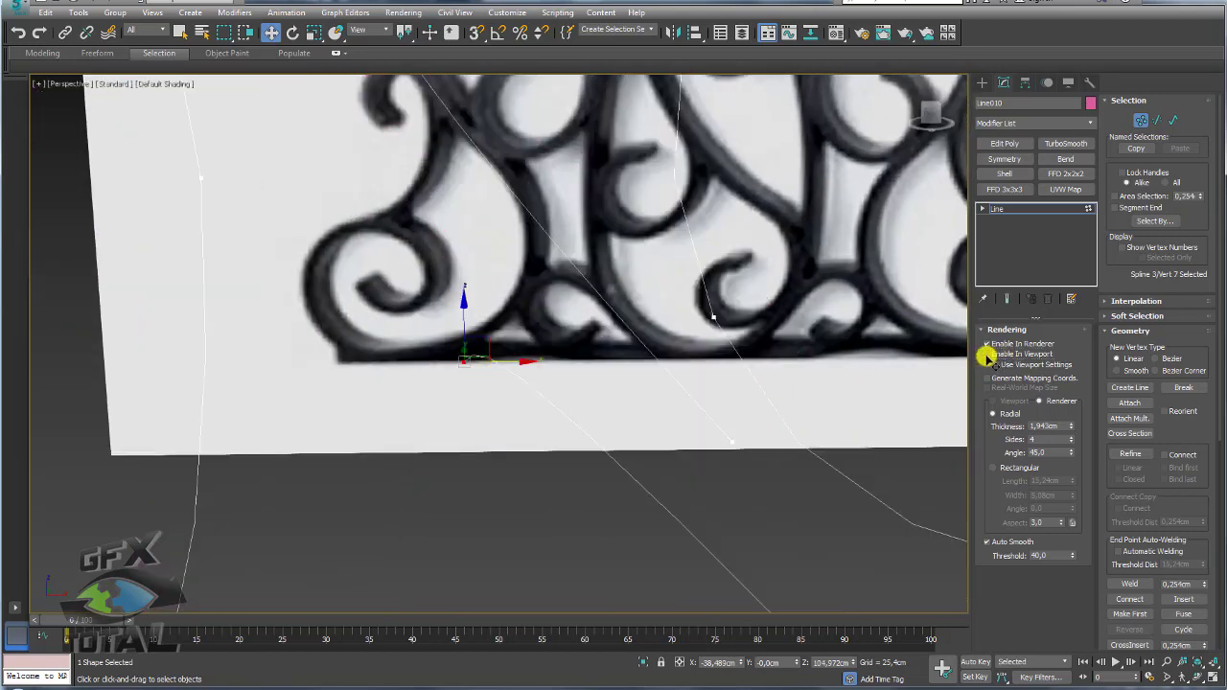
right_click(463, 364)
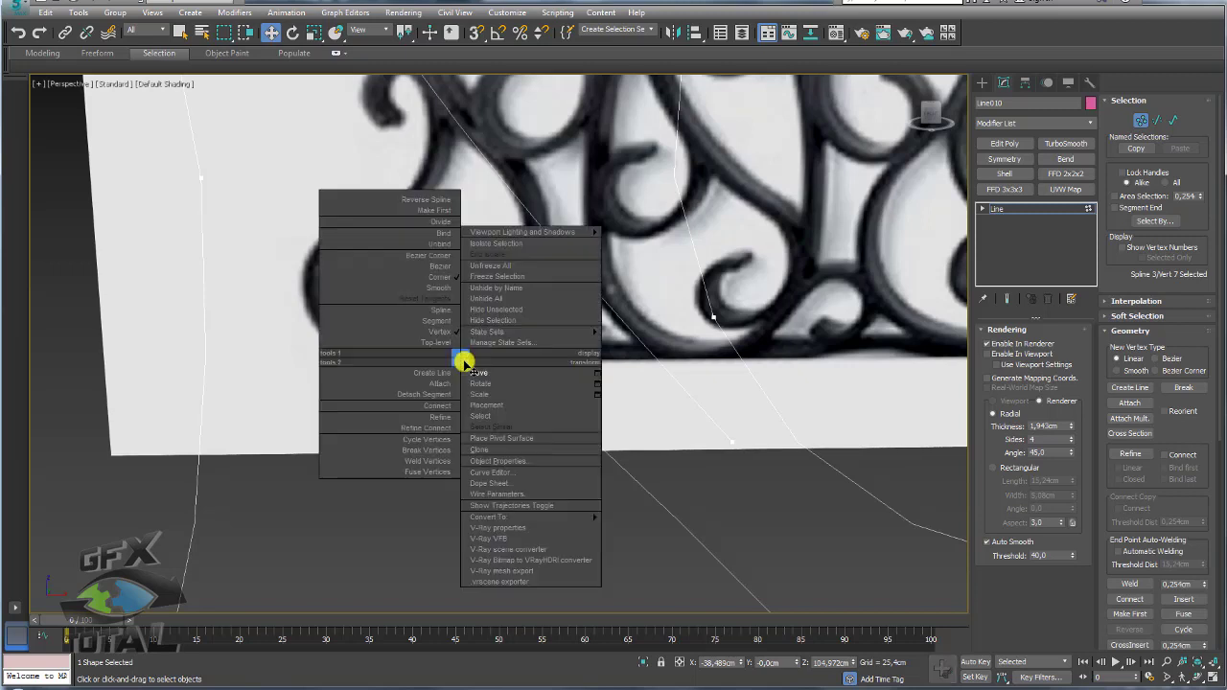
click(432, 276)
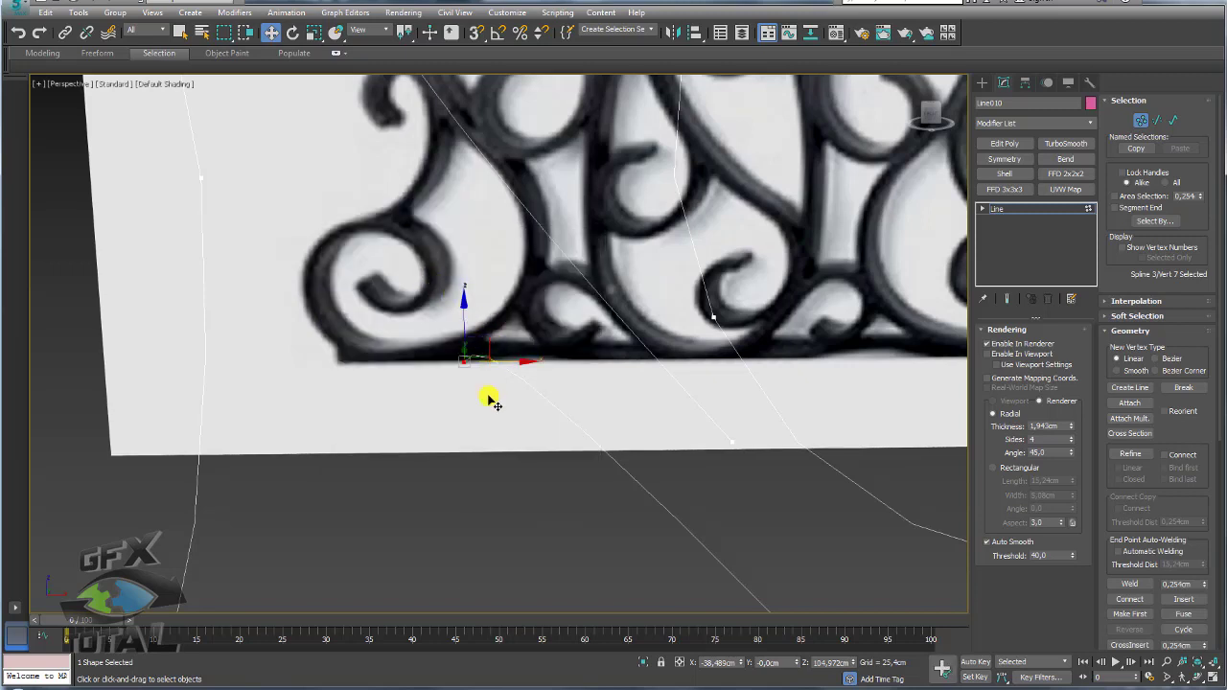
click(488, 397)
click(469, 368)
scroll(528, 379, down, 3)
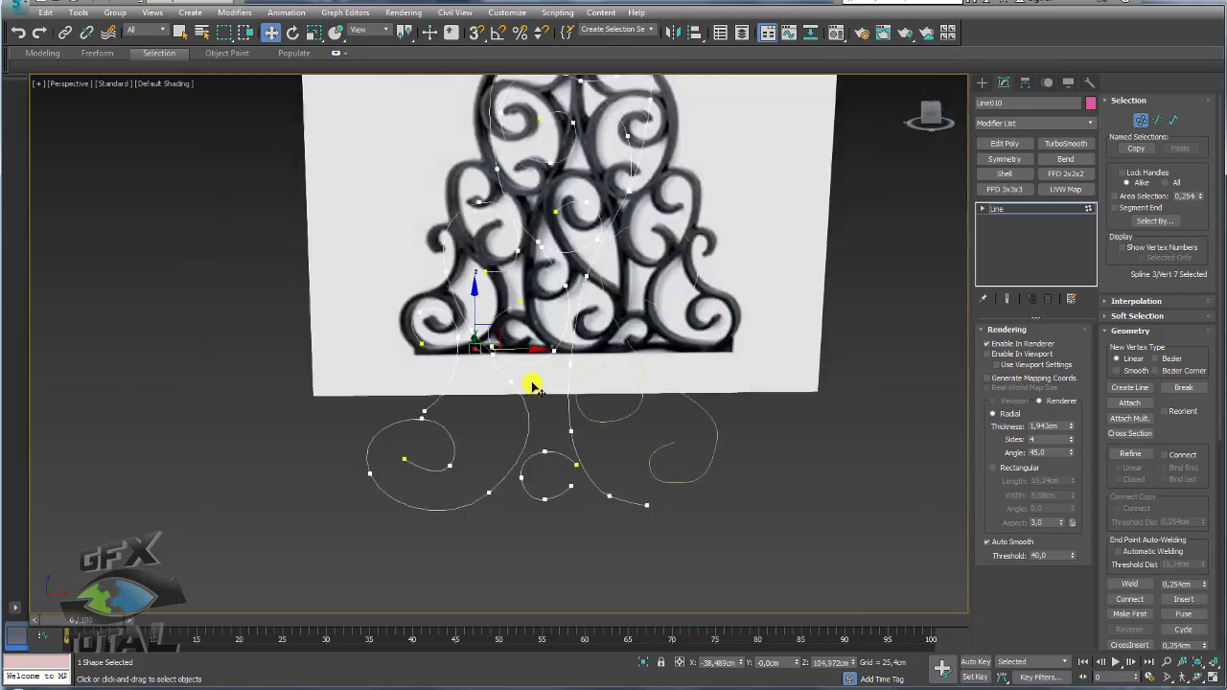
scroll(537, 366, up, 2)
Scale the neighbouring vertex's handles to tighten the curve and nudge it downward
click(510, 300)
mouse_move(511, 300)
middle_down()
mouse_move(506, 364)
mouse_move(546, 403)
middle_up()
key(r)
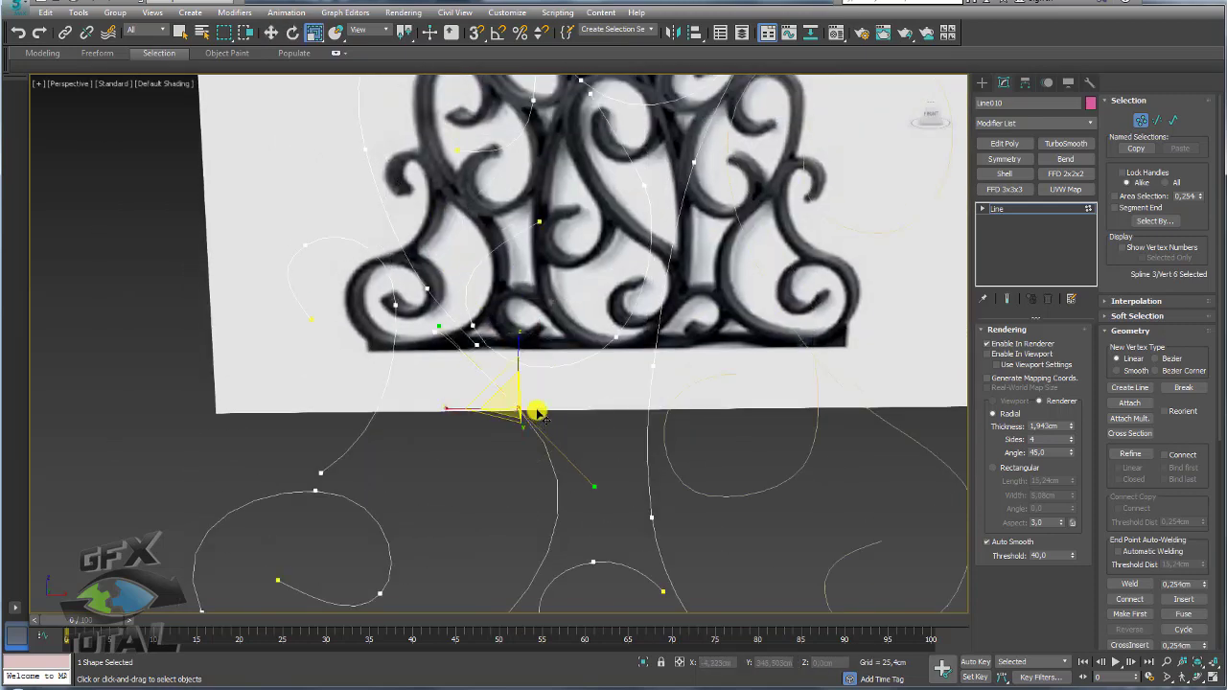
drag(515, 407, 519, 439)
key(e)
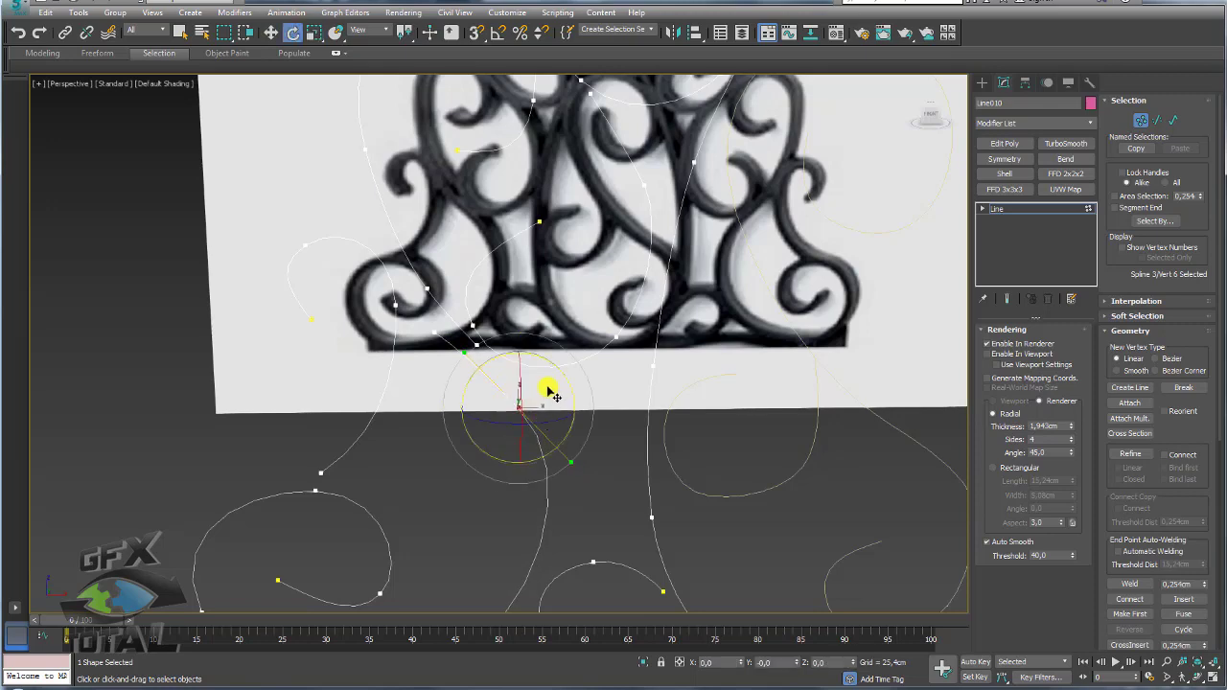
key(w)
drag(534, 392, 539, 402)
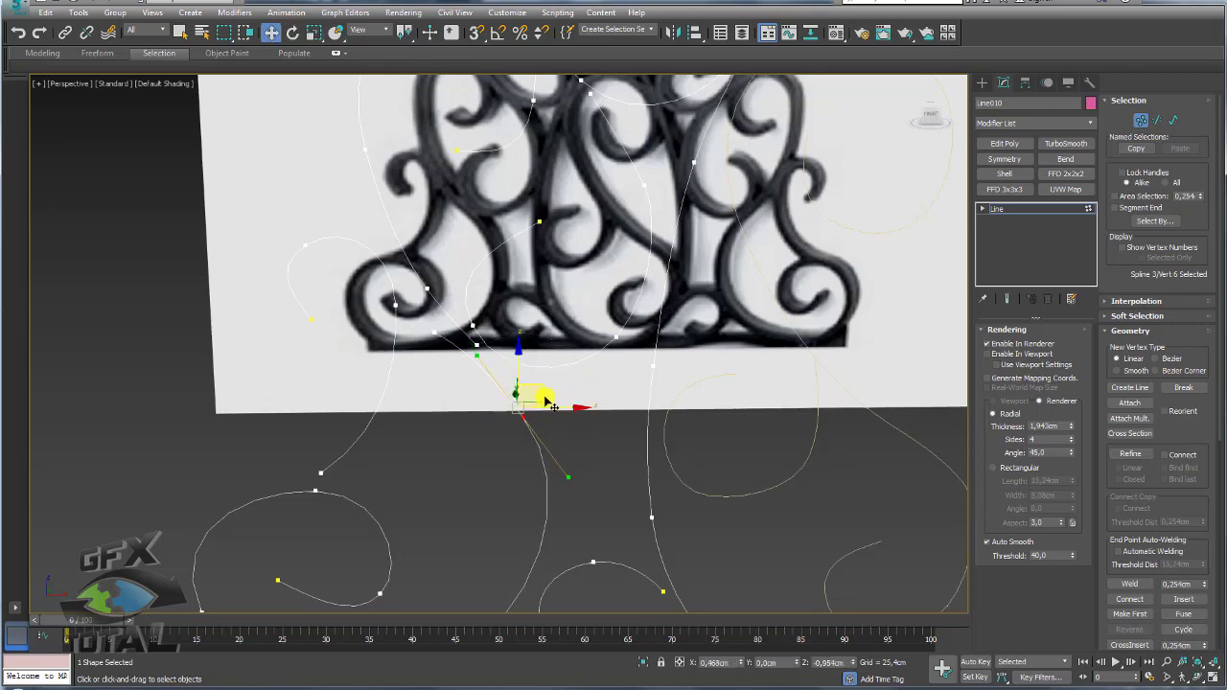
click(987, 354)
mouse_move(528, 364)
alt+middle_down()
mouse_move(528, 342)
mouse_move(460, 351)
mouse_move(436, 333)
alt+middle_up()
scroll(436, 333, up, 3)
click(436, 324)
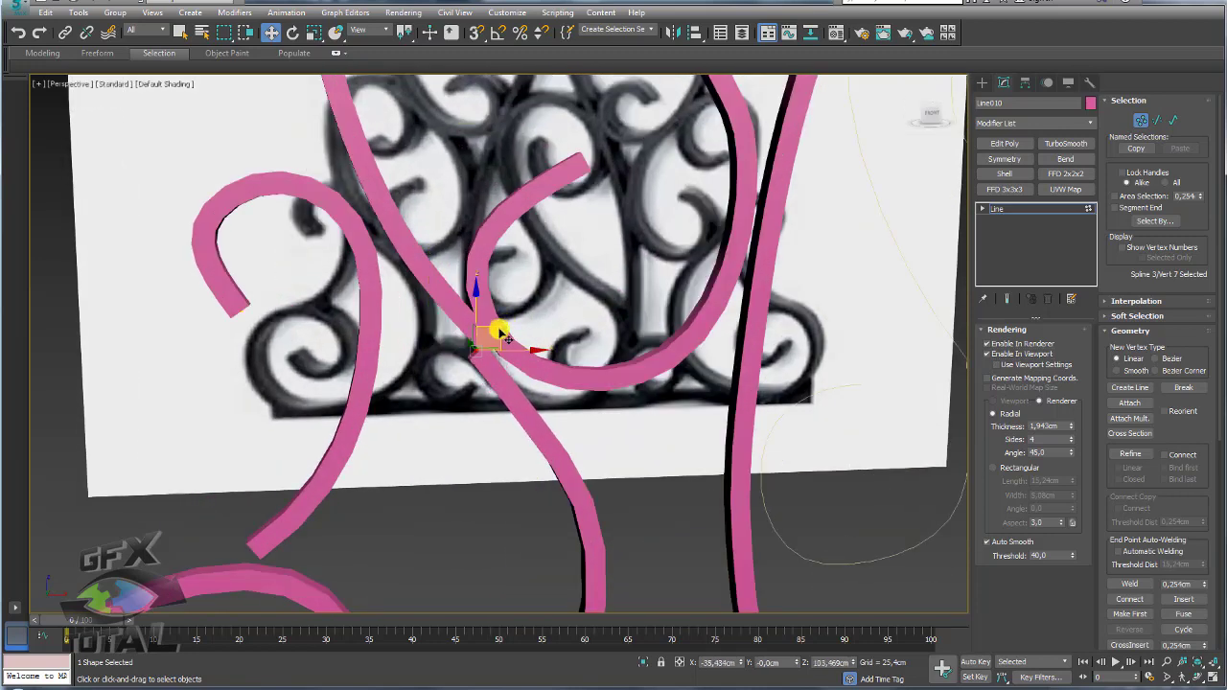
Select both overlapping vertices at the crossing, then Fuse and Weld them into one
scroll(494, 336, up, 2)
click(506, 350)
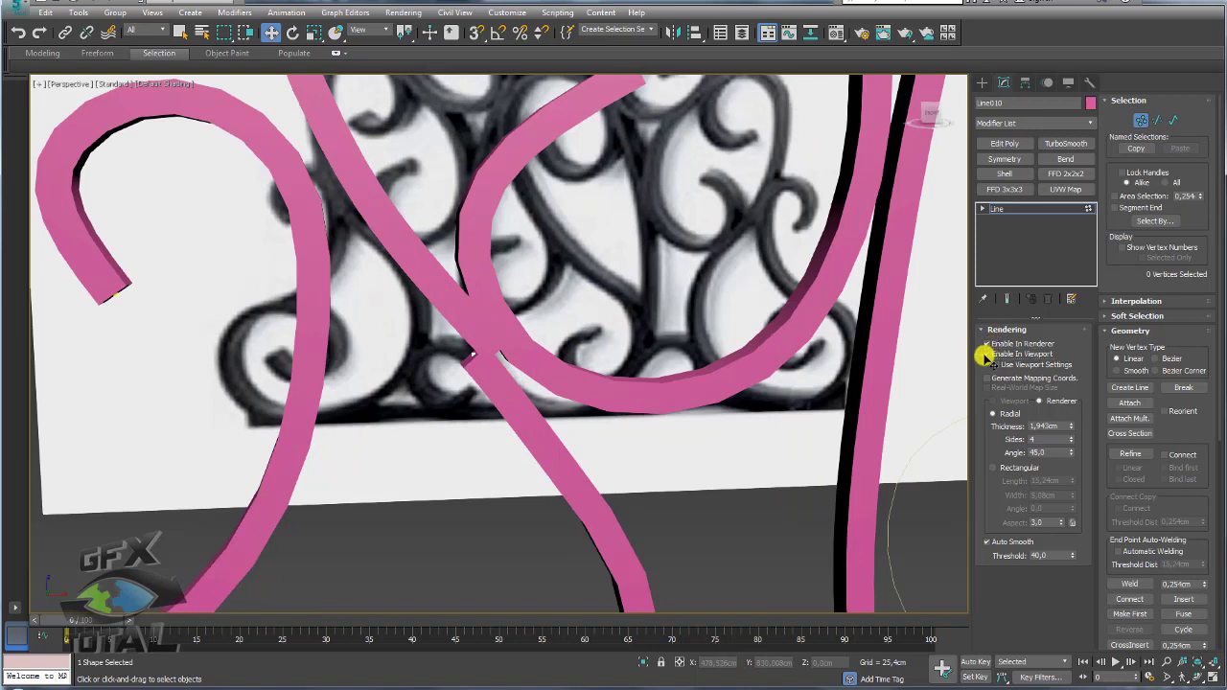
click(988, 354)
click(477, 354)
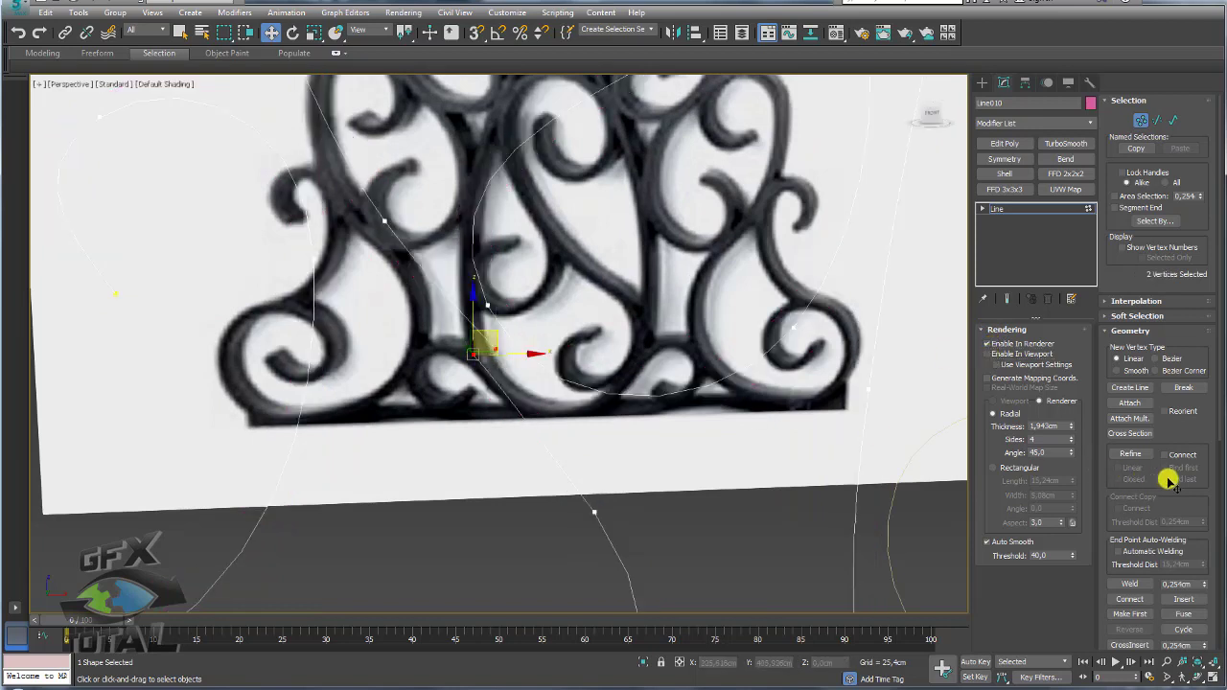
scroll(1184, 432, down, 1)
scroll(1189, 374, down, 3)
scroll(1186, 287, down, 2)
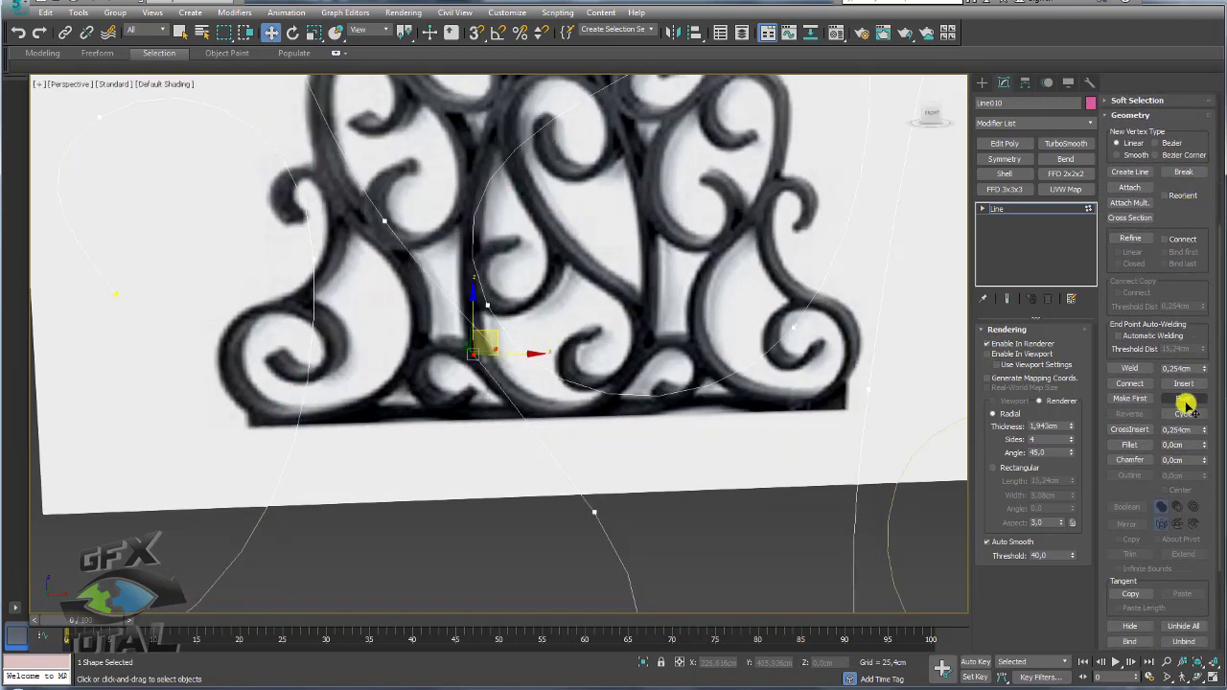
click(1184, 398)
click(1129, 368)
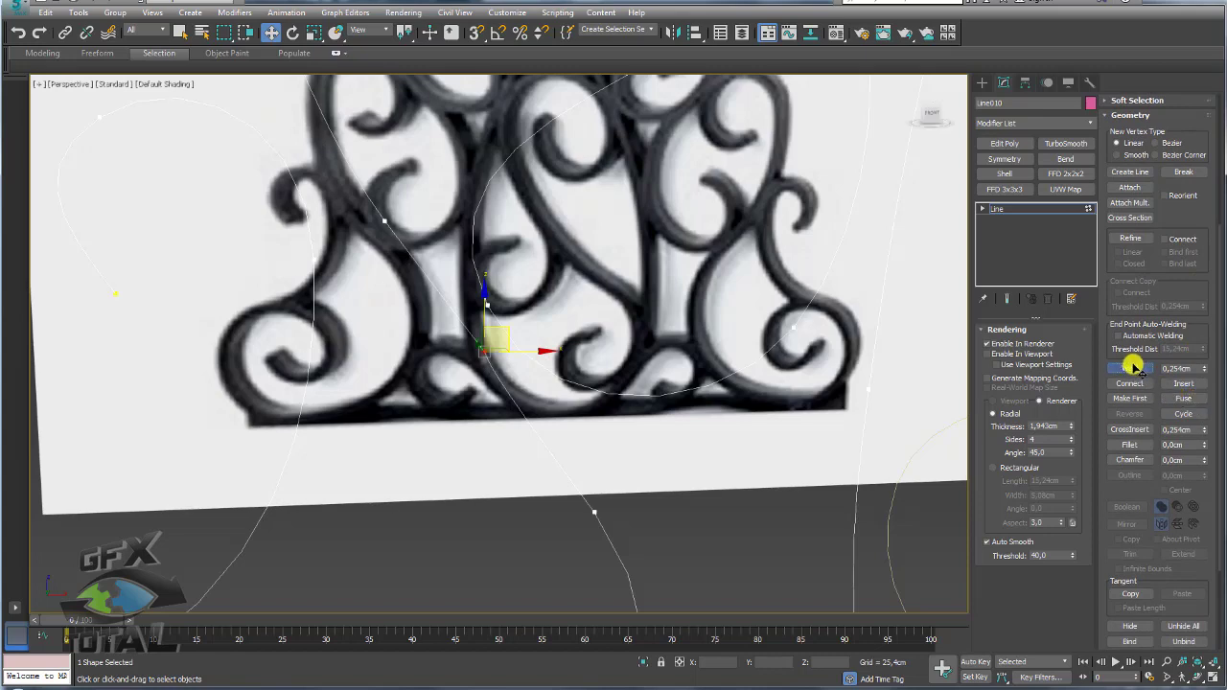
drag(516, 346, 500, 332)
Set the welded vertex to Smooth via the quad menu and show the tubes again
right_click(479, 352)
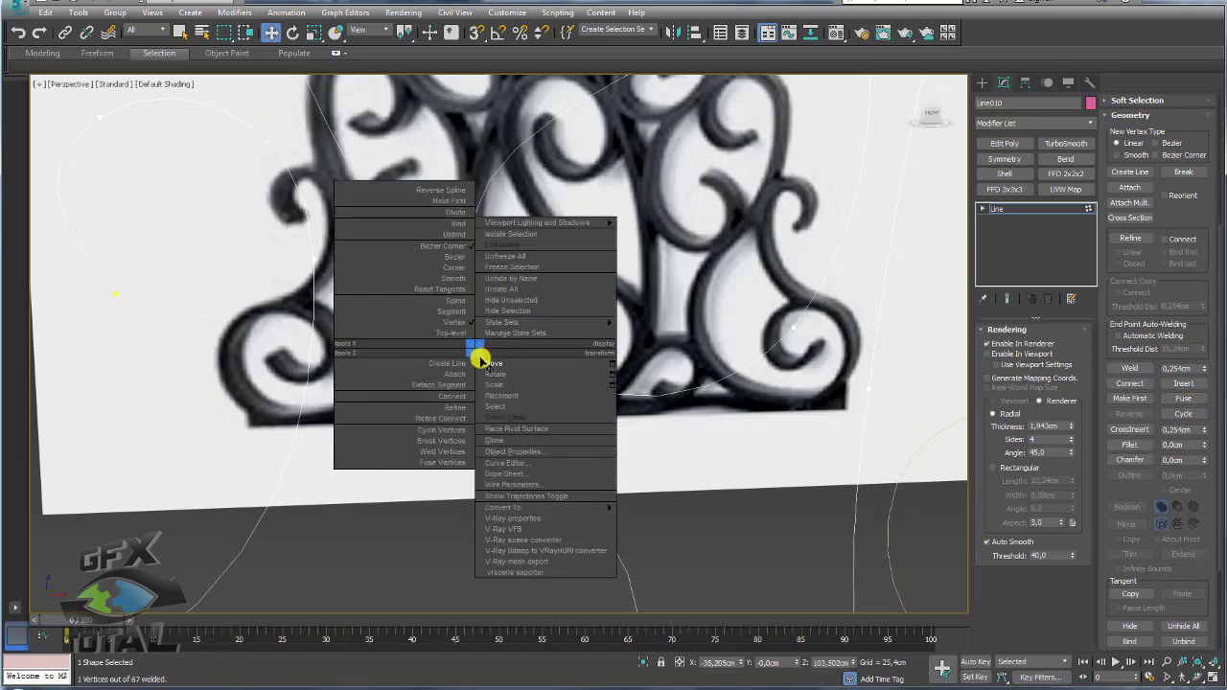
click(458, 269)
right_click(475, 353)
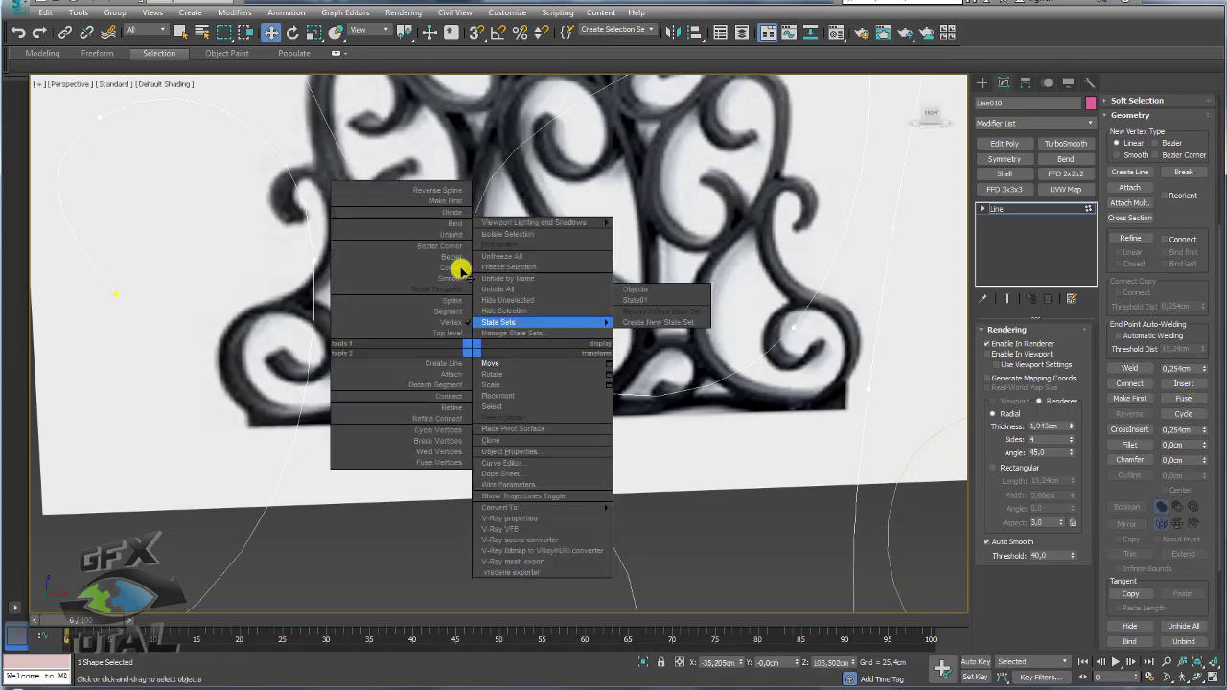
click(457, 278)
right_click(467, 342)
click(439, 276)
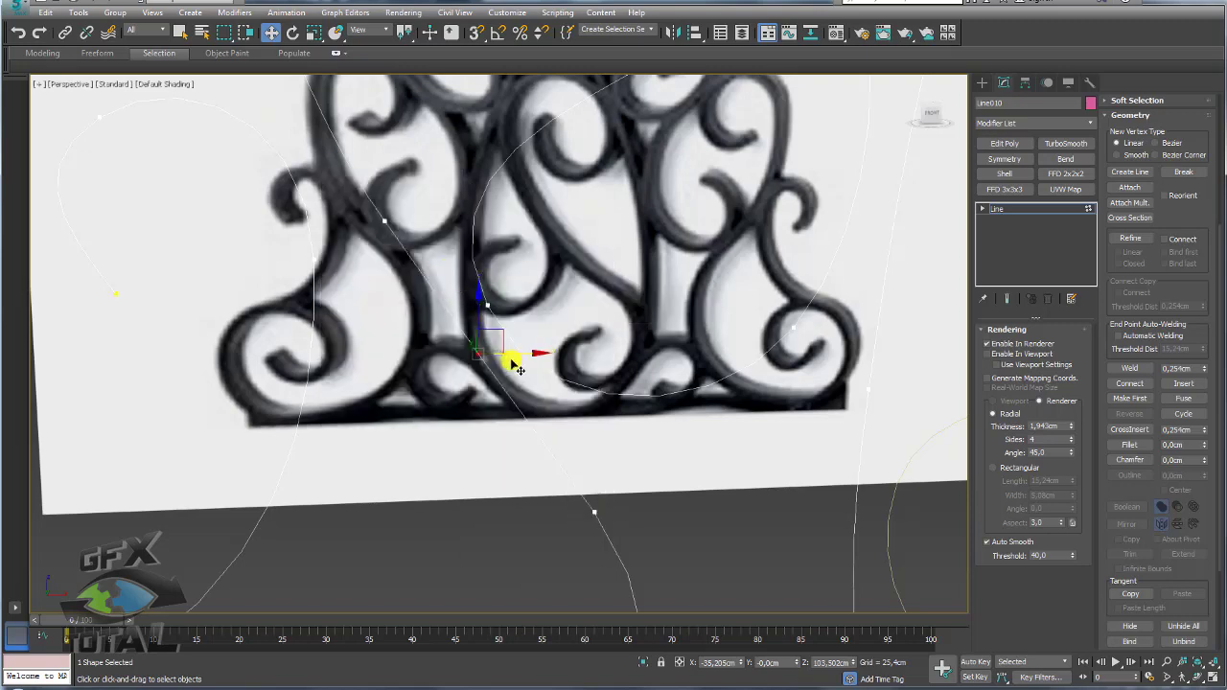
alt+middle_drag(509, 355, 495, 351)
click(987, 354)
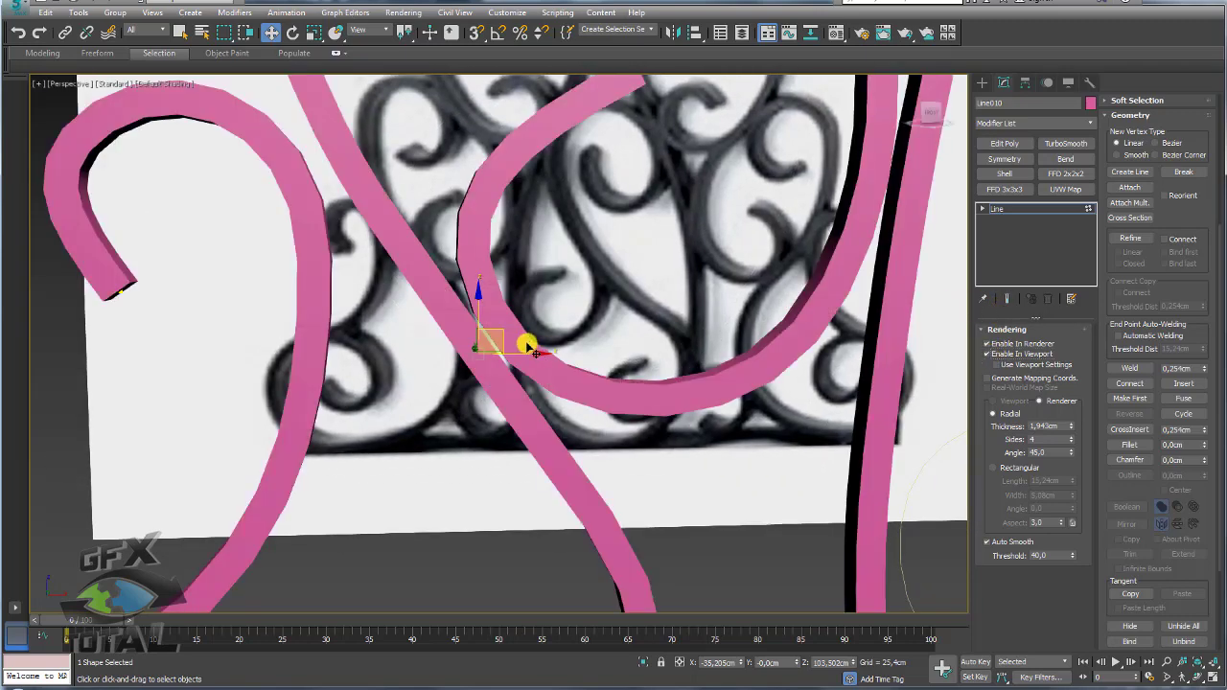
Select the curl's end vertex and zoom the view onto it
mouse_move(501, 345)
alt+middle_down()
mouse_move(539, 379)
mouse_move(421, 278)
alt+middle_up()
drag(471, 226, 466, 220)
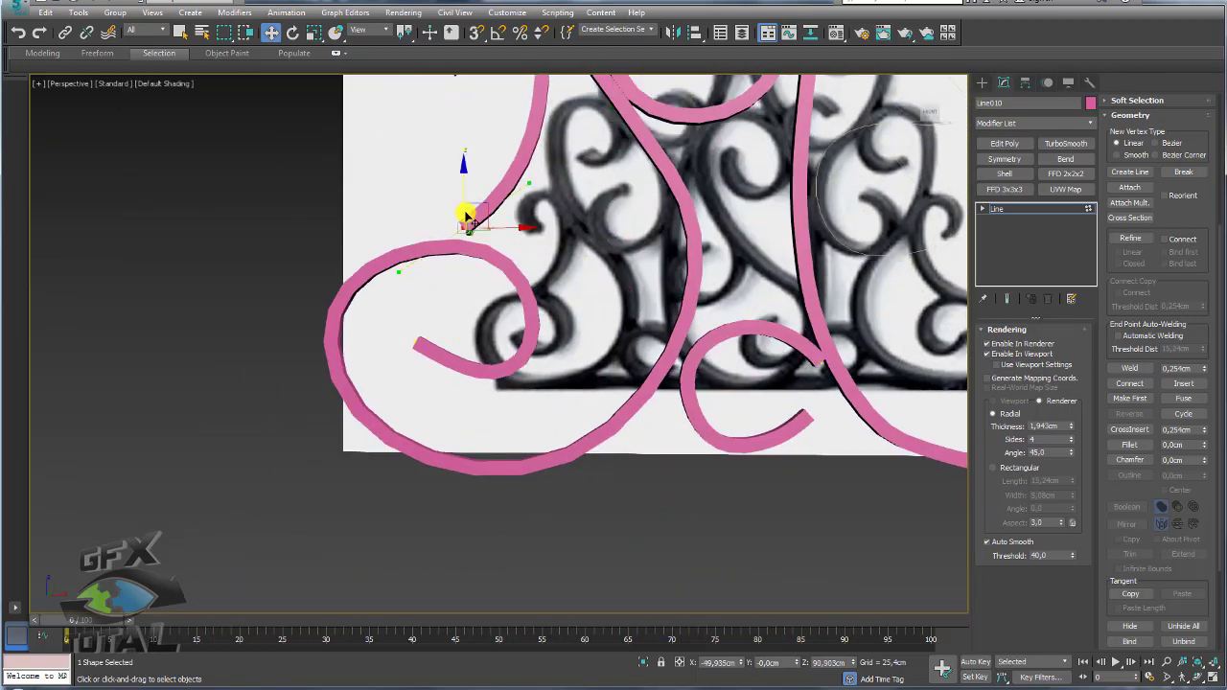
key(z)
scroll(447, 375, down, 1)
scroll(331, 425, down, 1)
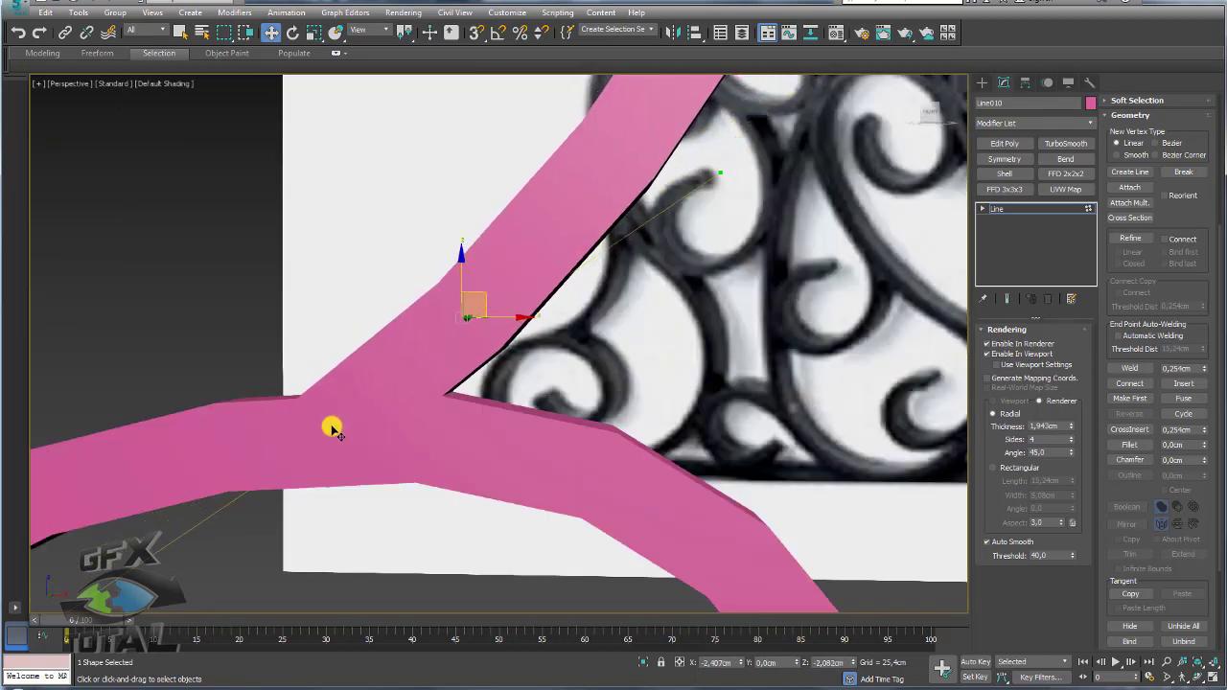
scroll(451, 384, down, 3)
scroll(546, 311, down, 3)
mouse_move(546, 312)
alt+middle_down()
mouse_move(540, 331)
mouse_move(547, 275)
alt+middle_up()
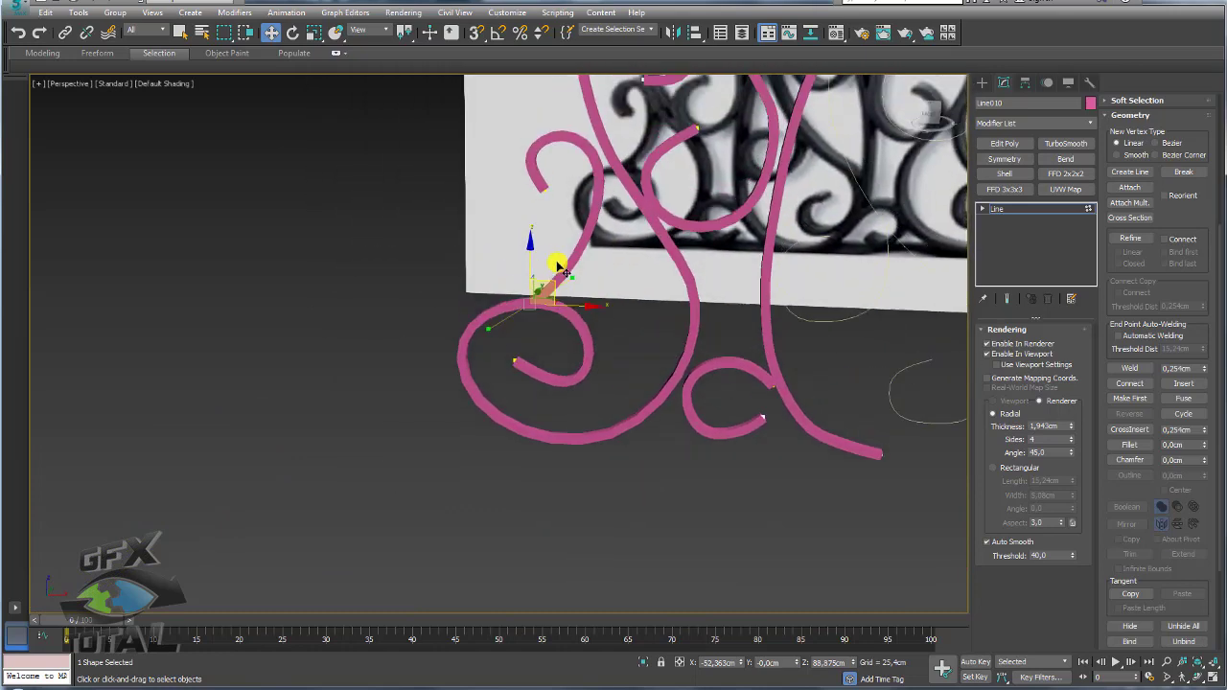
key(r)
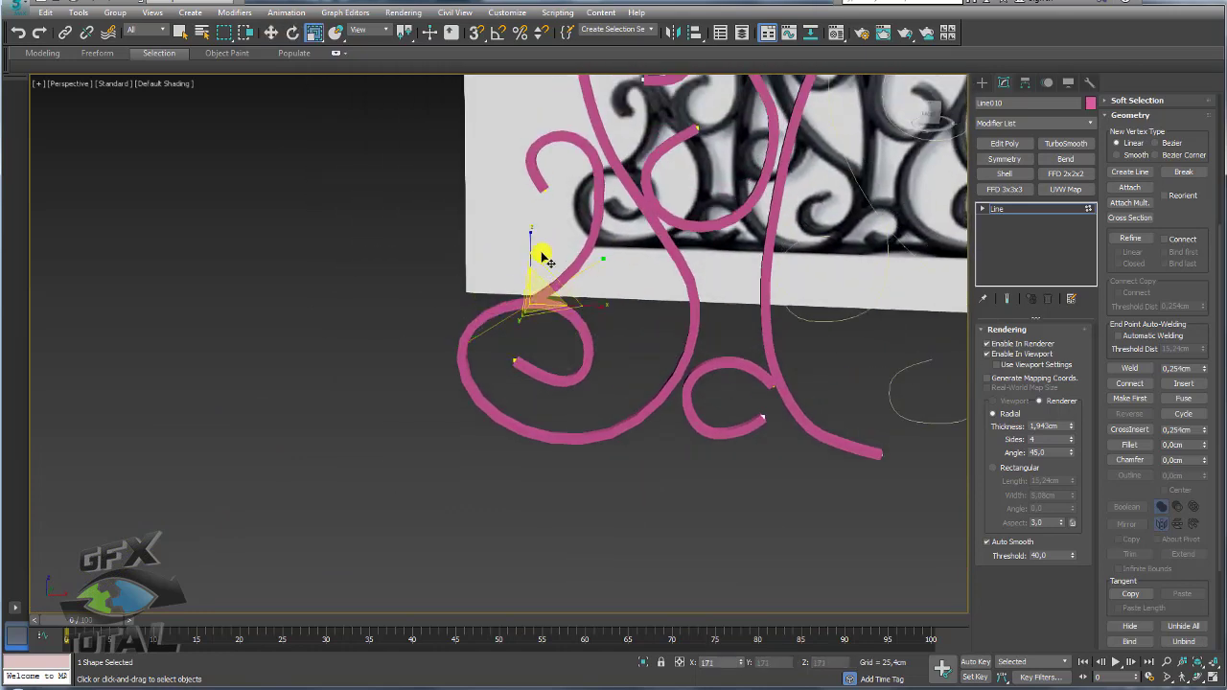
Rotate an upper vertex to reshape the bend, then return to Line object level
click(585, 183)
key(e)
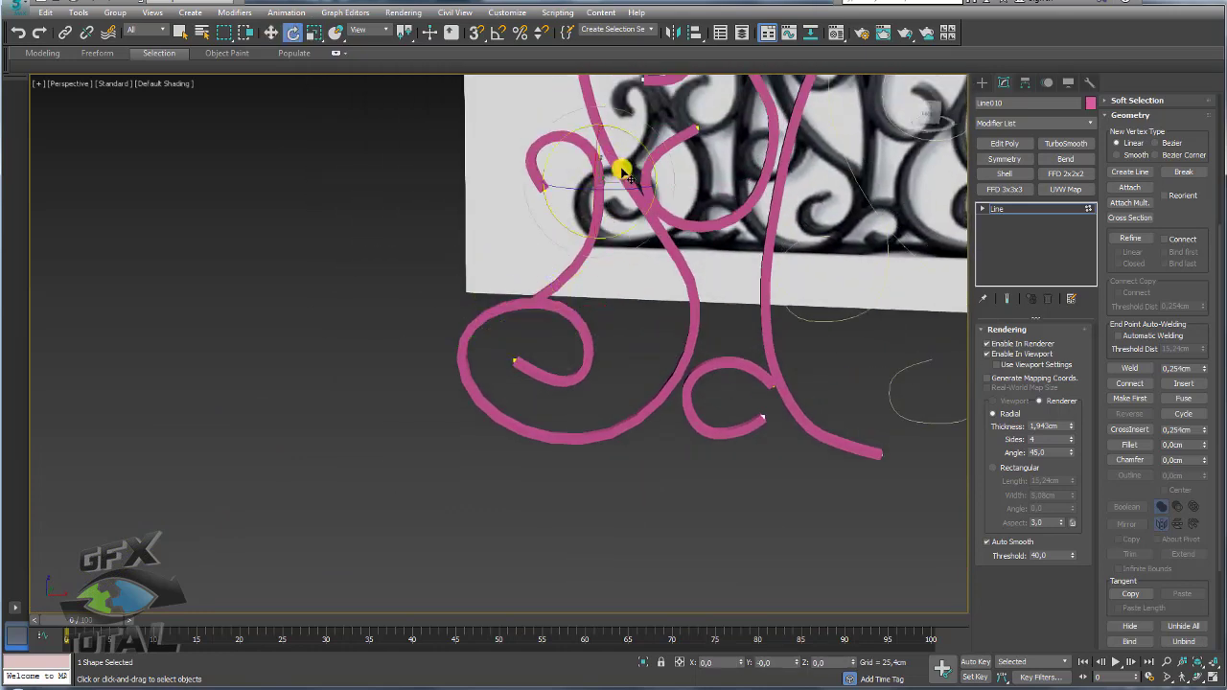
mouse_move(623, 172)
mouse_down()
mouse_move(616, 164)
mouse_move(637, 166)
mouse_up()
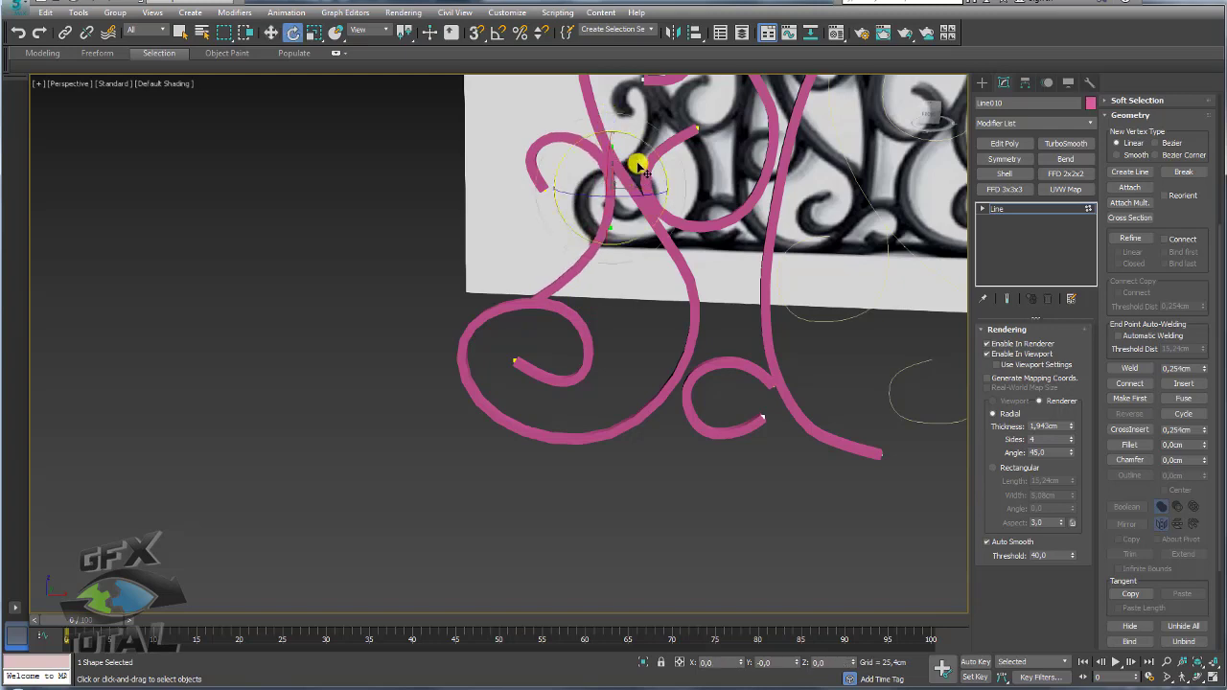
key(r)
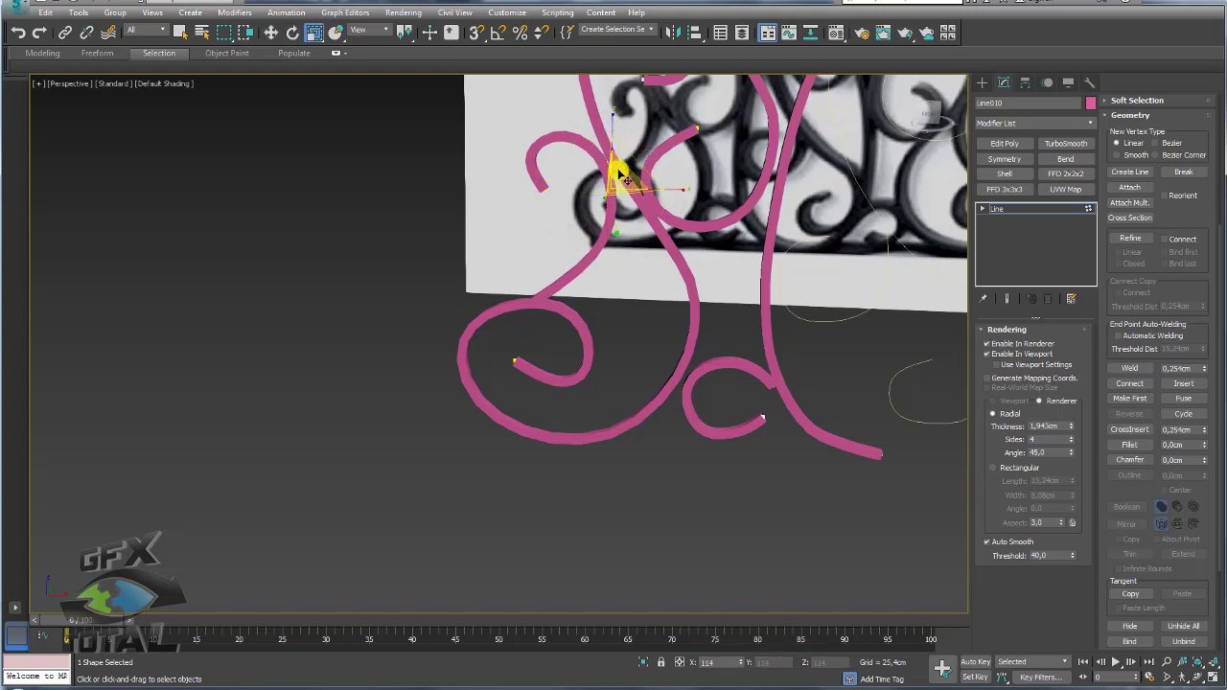
key(w)
mouse_move(635, 170)
alt+middle_down()
mouse_move(725, 274)
mouse_move(671, 245)
alt+middle_up()
scroll(671, 246, down, 2)
scroll(699, 252, down, 4)
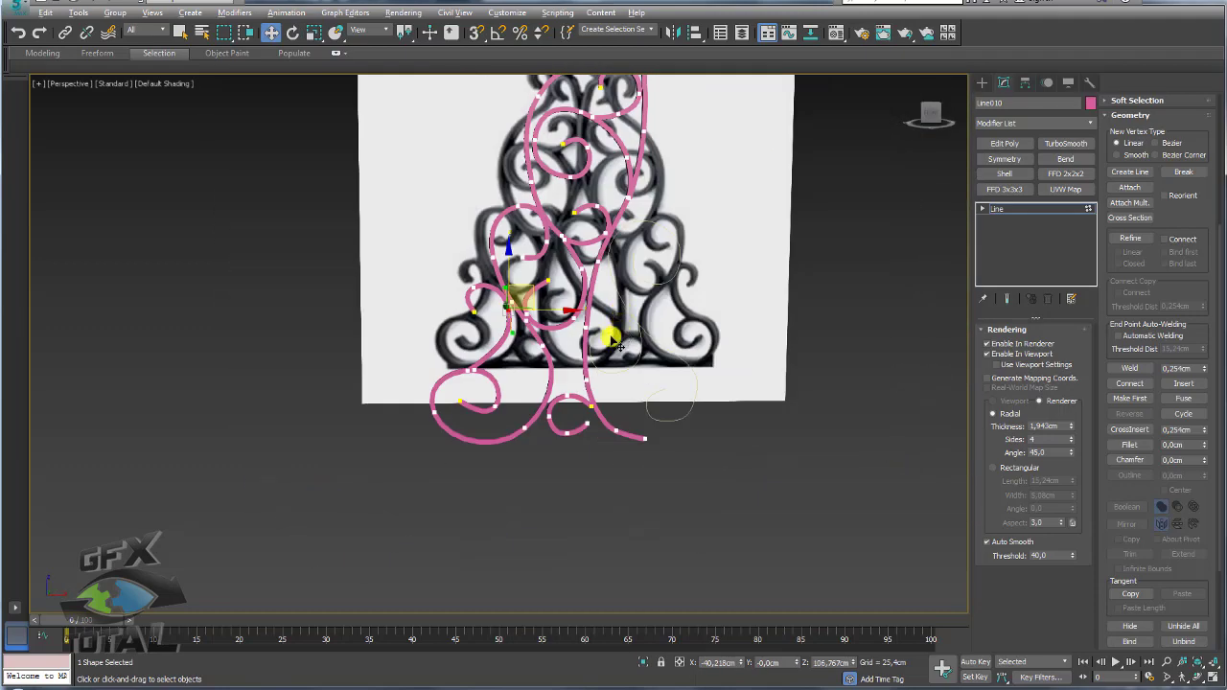
alt+middle_drag(614, 340, 965, 255)
click(997, 208)
mouse_move(862, 287)
alt+middle_down()
mouse_move(718, 306)
mouse_move(625, 396)
alt+middle_up()
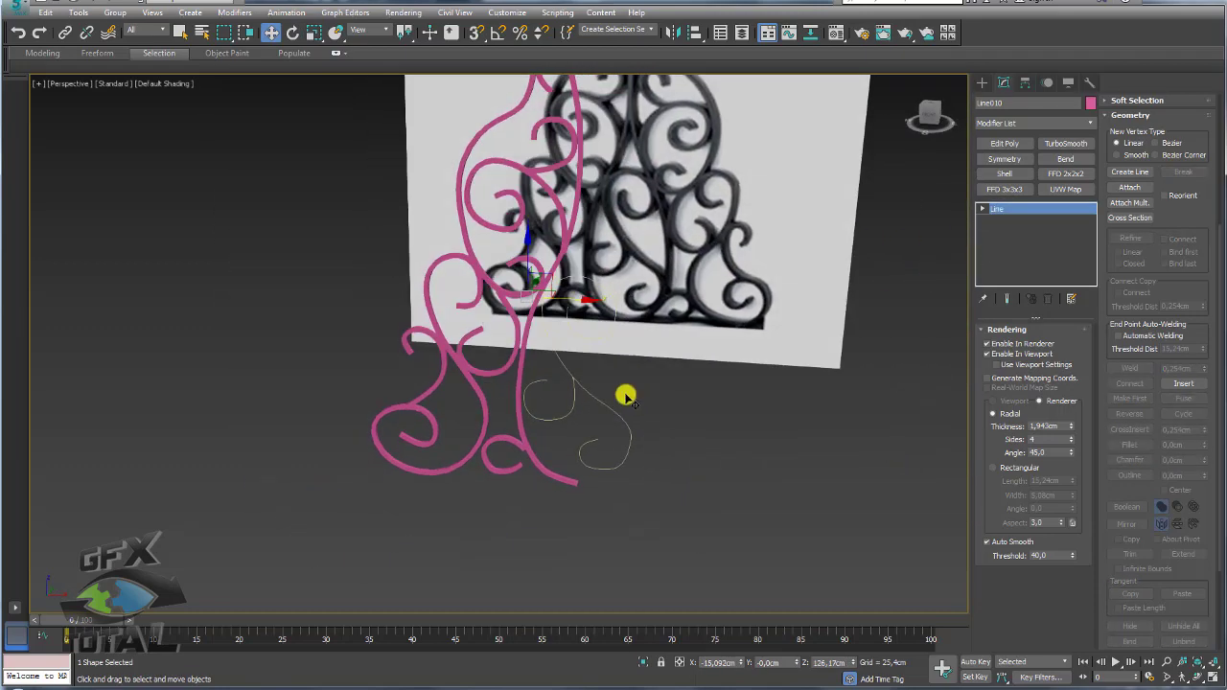
Enable Line011 in renderer and viewport with 4 sides and a 45° angle
click(619, 420)
click(987, 343)
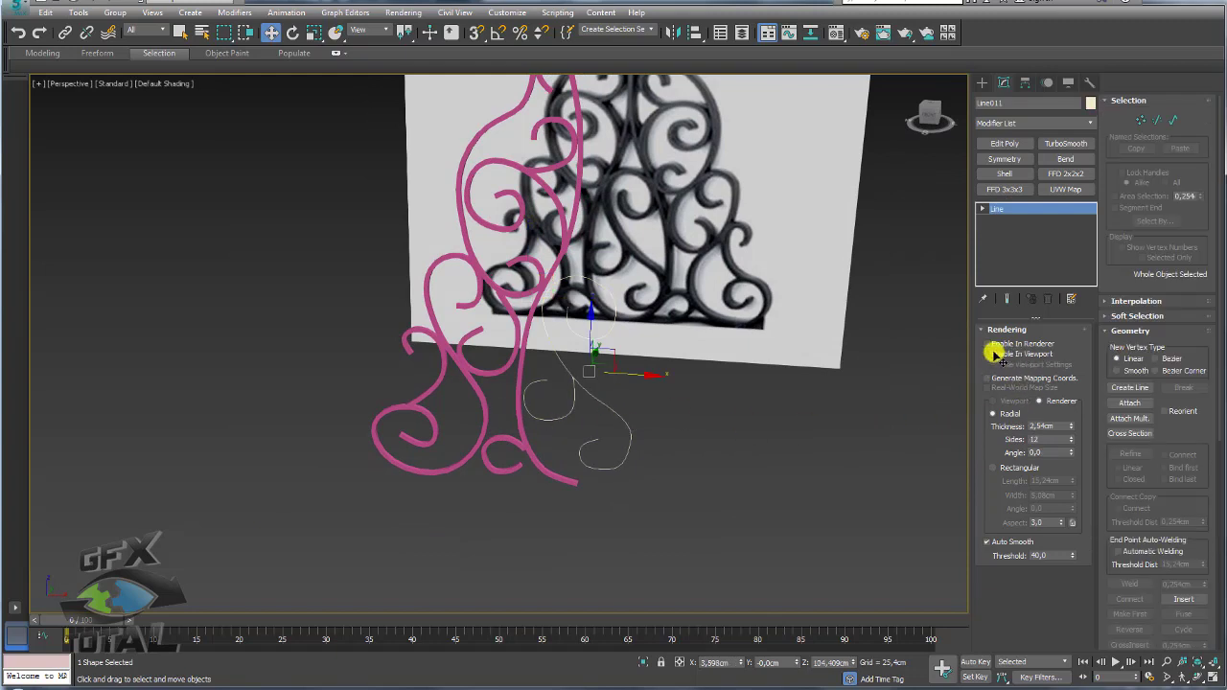
click(986, 354)
mouse_move(706, 401)
alt+middle_down()
mouse_move(614, 403)
mouse_move(671, 408)
alt+middle_up()
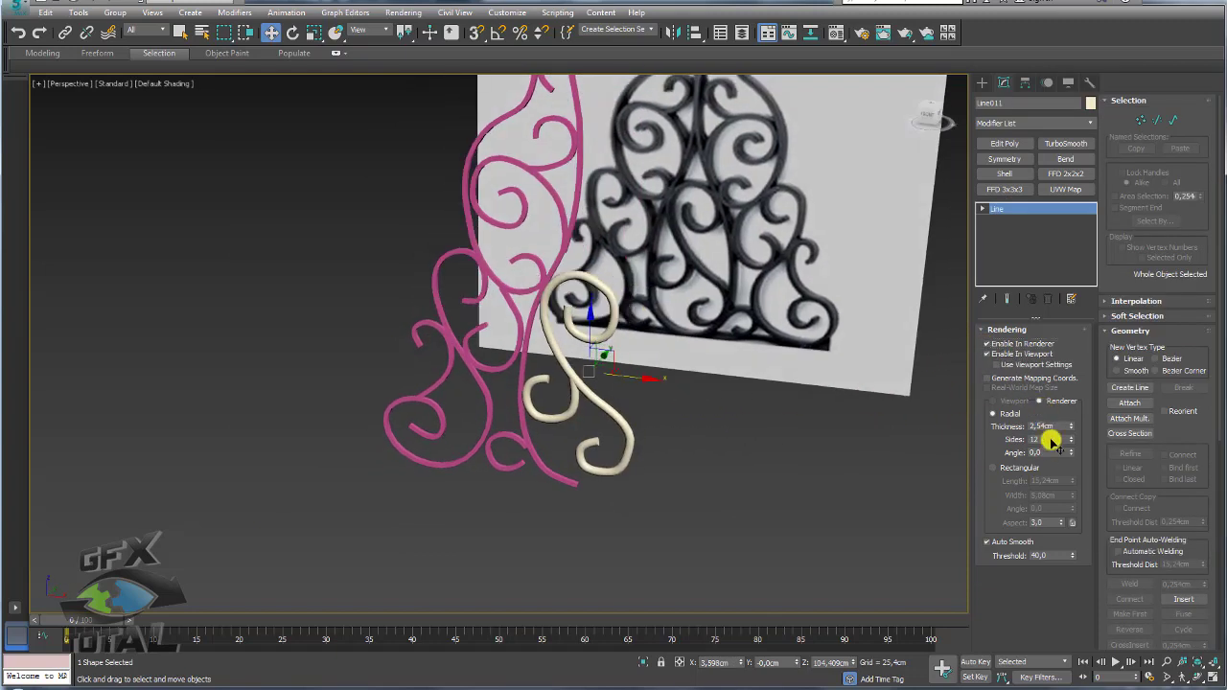
drag(1051, 441, 1017, 441)
text(4)
key(Tab)
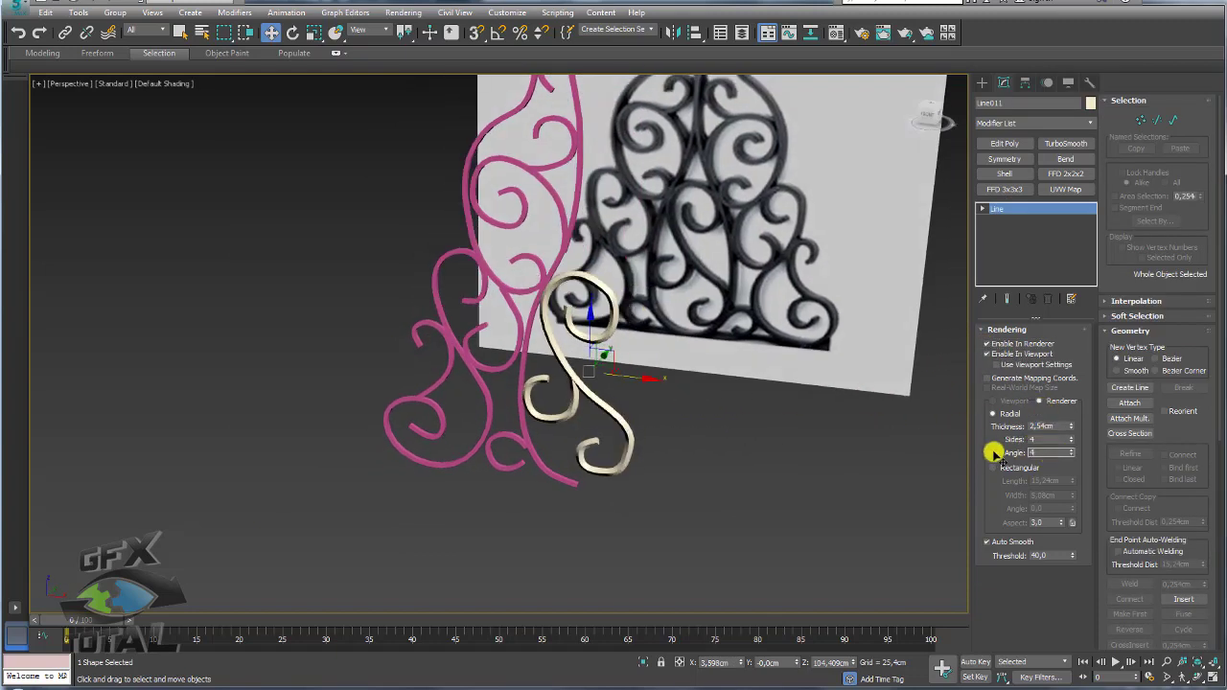
text(45)
key(Return)
Match Line011's thickness to the pink scroll's 1.943 cm
click(528, 335)
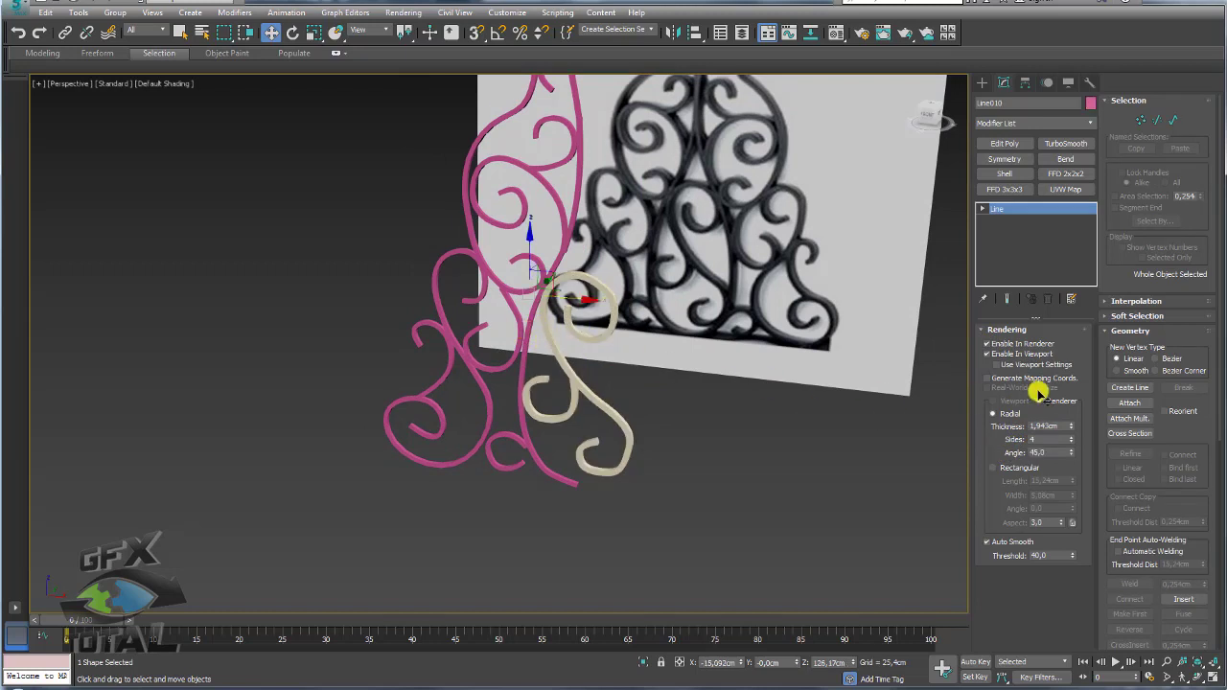
double_click(1050, 426)
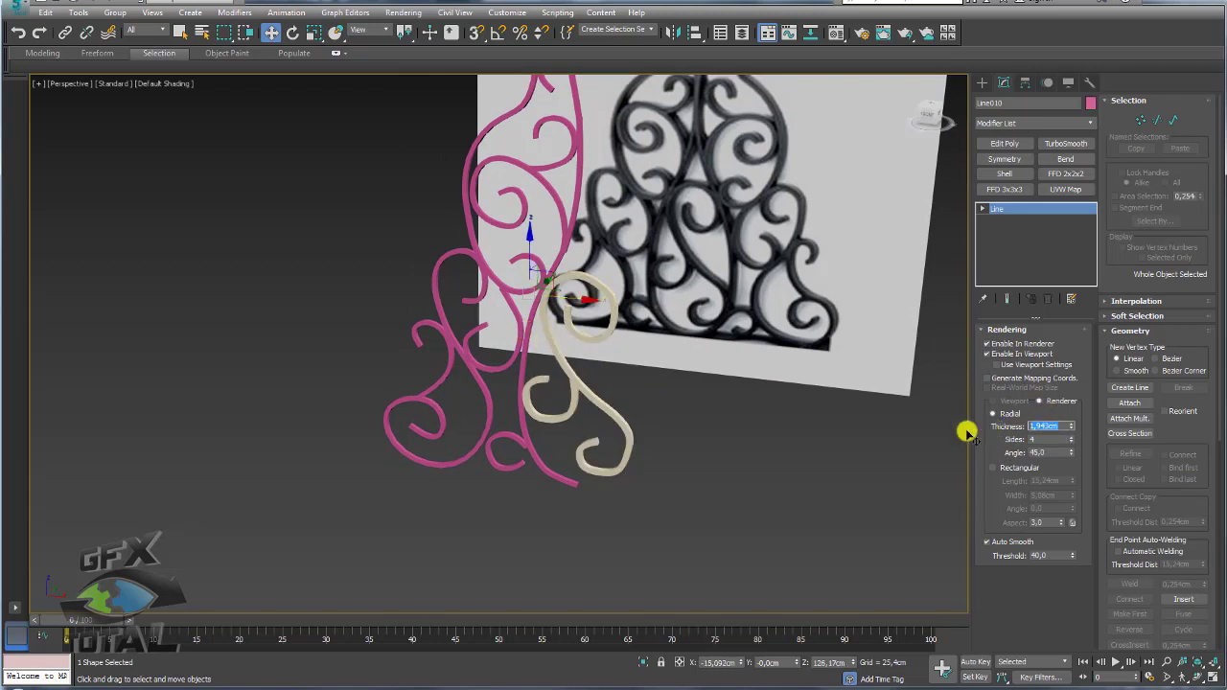
click(618, 422)
double_click(1045, 426)
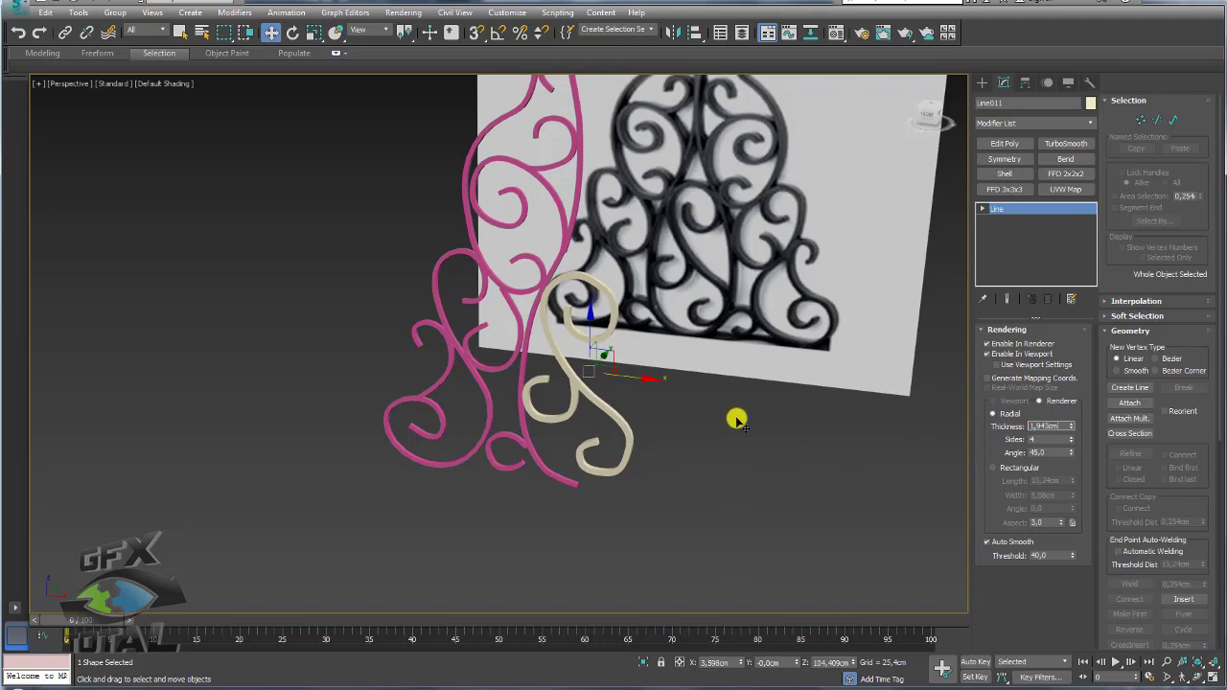
mouse_move(659, 391)
alt+middle_down()
mouse_move(582, 419)
mouse_move(625, 441)
mouse_move(537, 460)
mouse_move(613, 332)
alt+middle_up()
click(602, 305)
Add a Symmetry modifier to the pink scroll Line010 and select its Mirror sub-object
mouse_move(633, 289)
alt+middle_down()
mouse_move(624, 359)
mouse_move(690, 316)
mouse_move(786, 358)
alt+middle_up()
click(1005, 158)
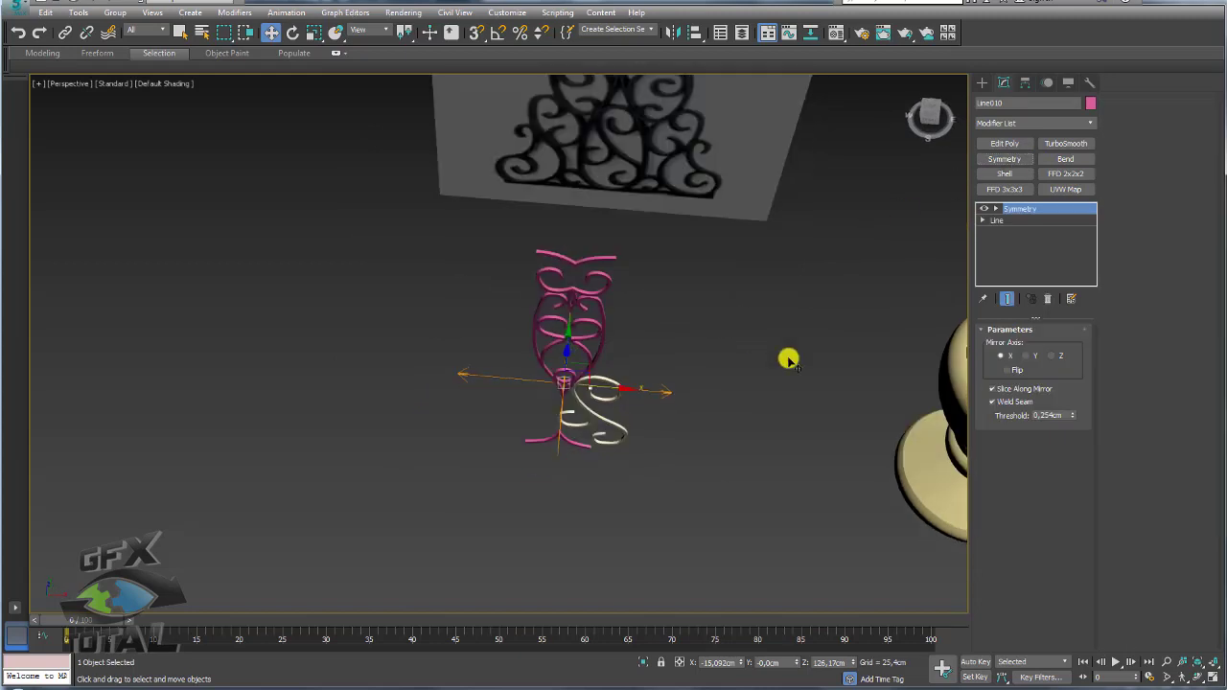
click(996, 208)
click(1019, 220)
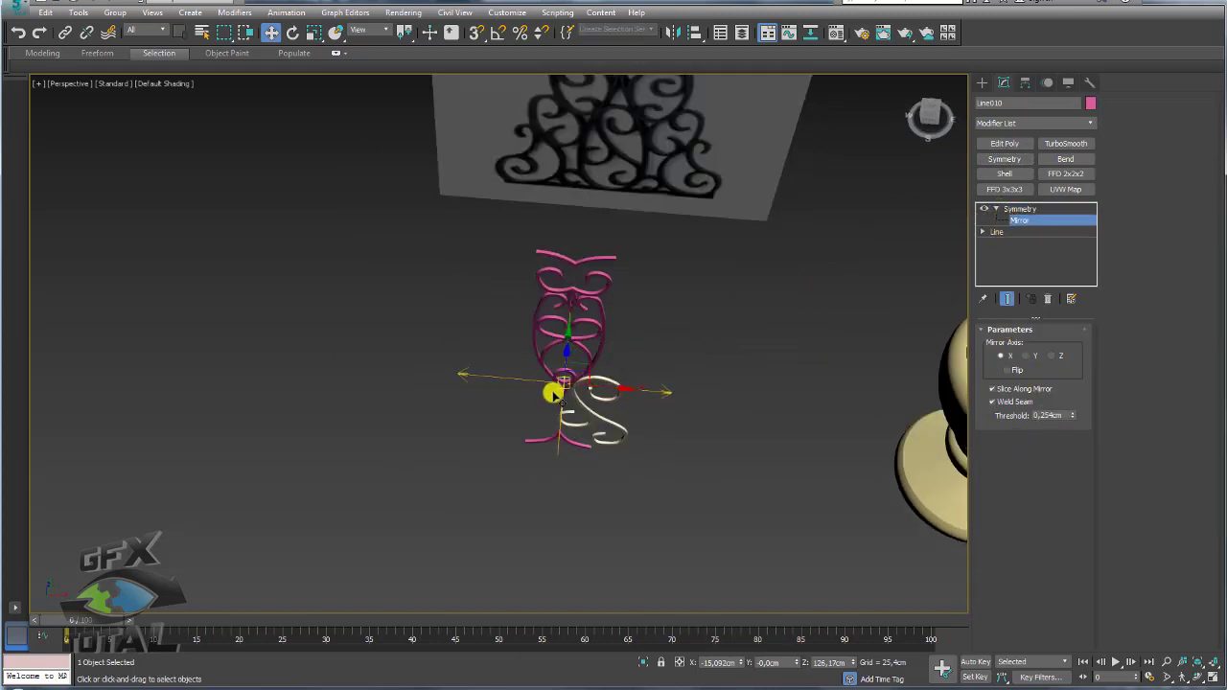
Turn on Flip and slide the mirror plane along X so both halves join
drag(614, 388, 647, 393)
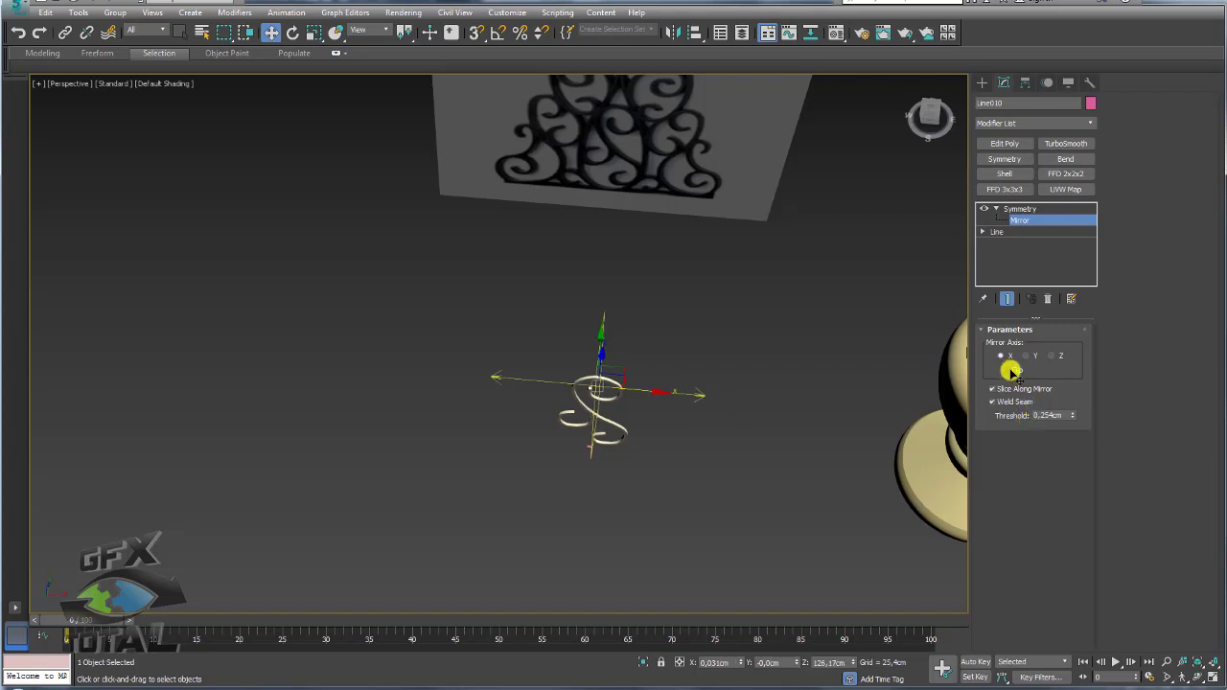
click(1007, 371)
drag(619, 389, 628, 391)
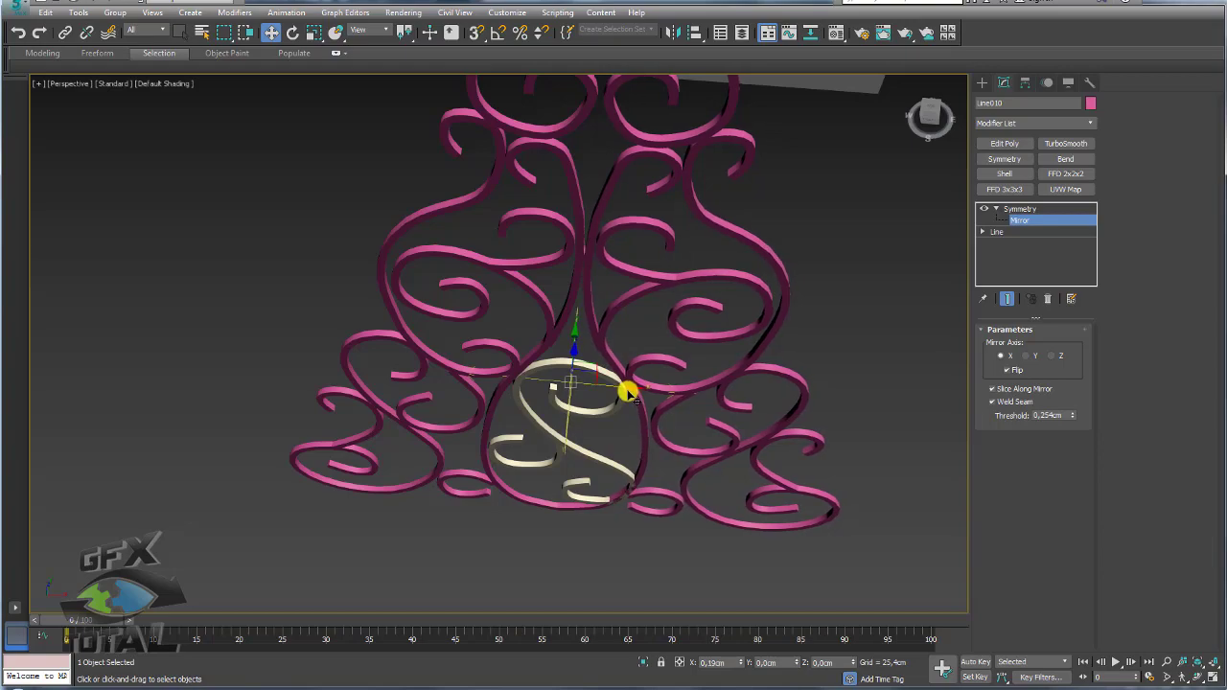
mouse_move(627, 388)
alt+middle_down()
mouse_move(645, 364)
mouse_move(624, 397)
mouse_move(660, 412)
mouse_move(710, 466)
mouse_move(704, 410)
alt+middle_up()
scroll(704, 410, down, 2)
Leave the Symmetry mirror sub-object and clear the selection
scroll(707, 392, down, 2)
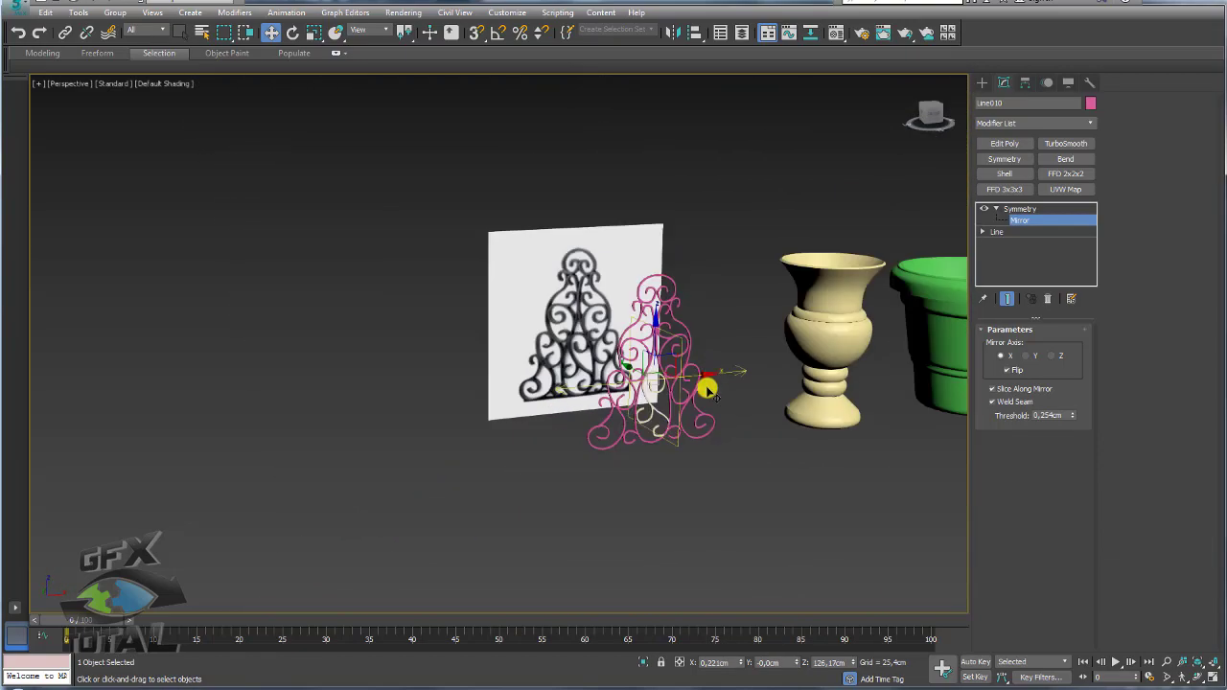
scroll(537, 411, down, 2)
click(996, 208)
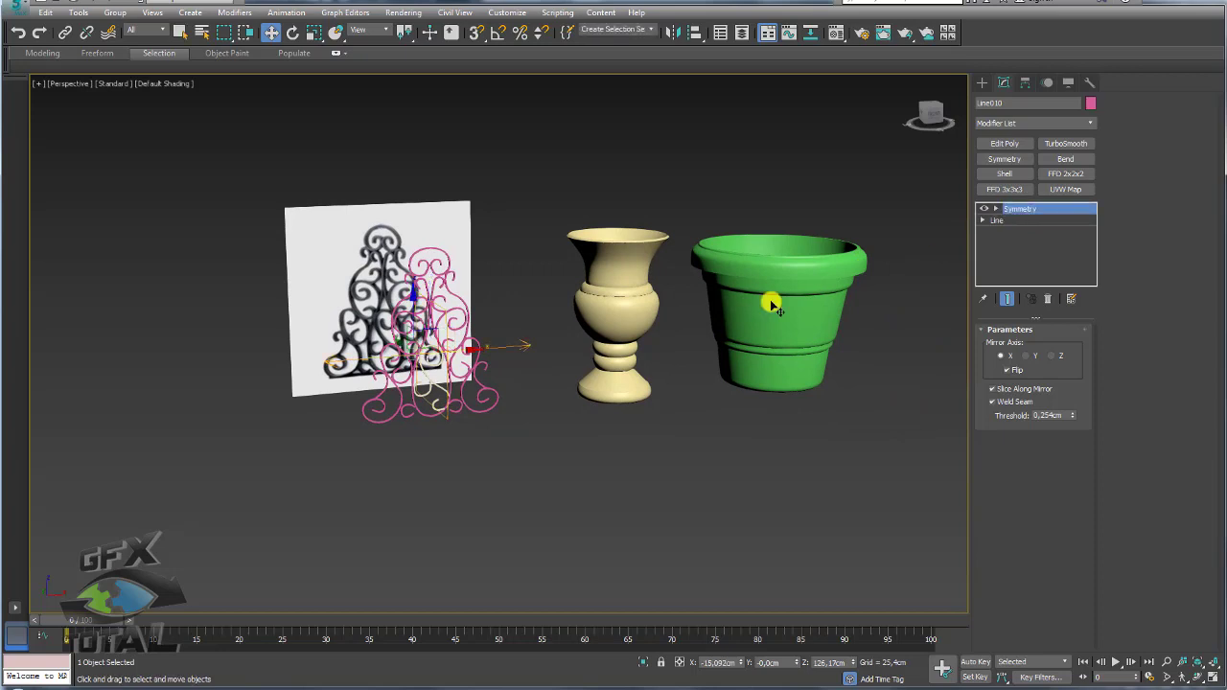
mouse_move(792, 385)
alt+middle_down()
mouse_move(748, 431)
mouse_move(796, 516)
alt+middle_up()
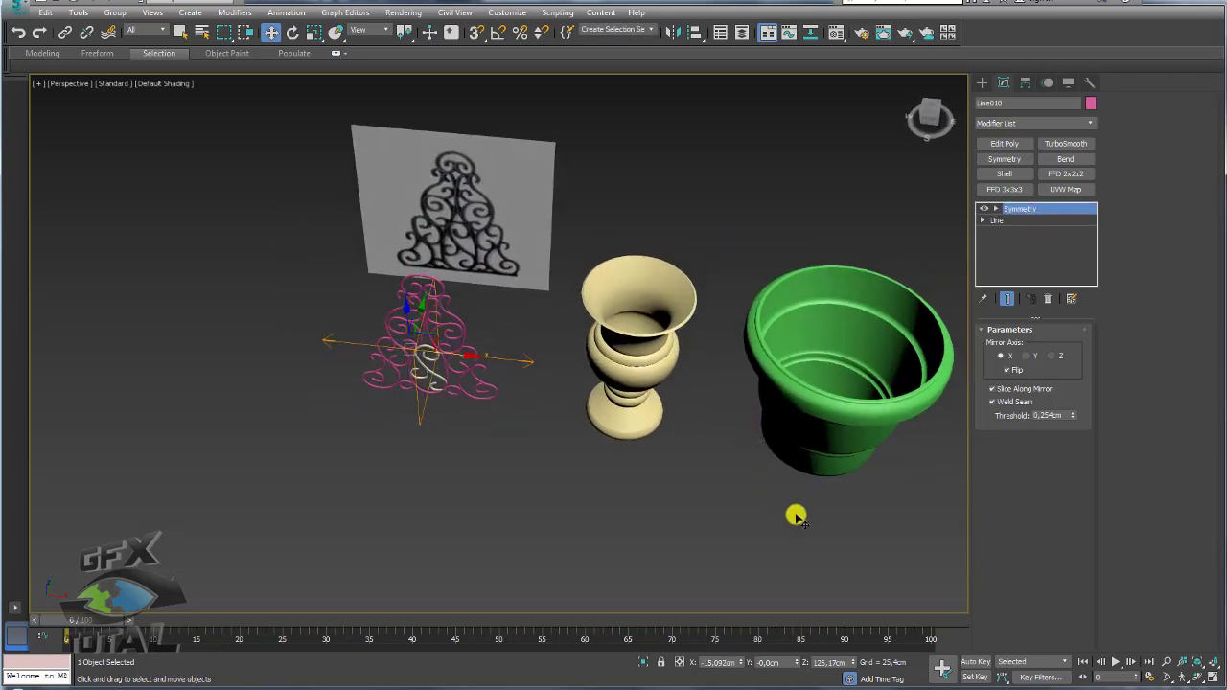
drag(759, 520, 651, 454)
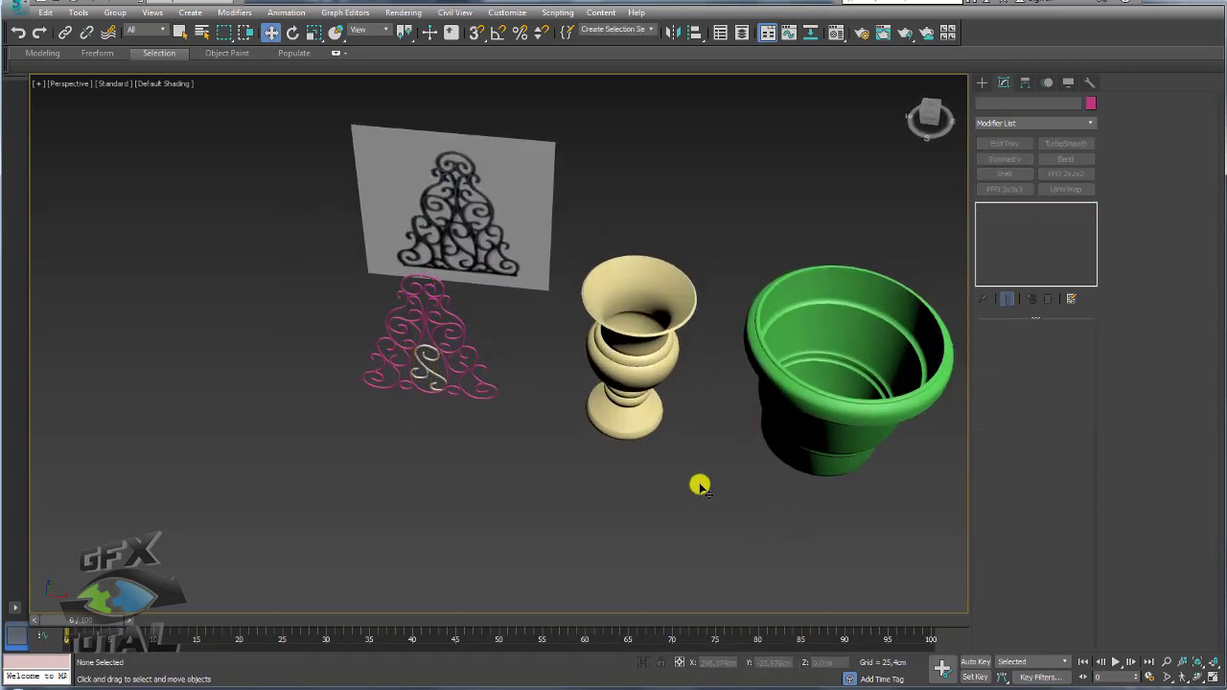
key(shift+z)
Move the reference image plane Plane001 left, away from the ornament, then review the scene
middle_drag(697, 480, 624, 543)
middle_drag(425, 509, 530, 469)
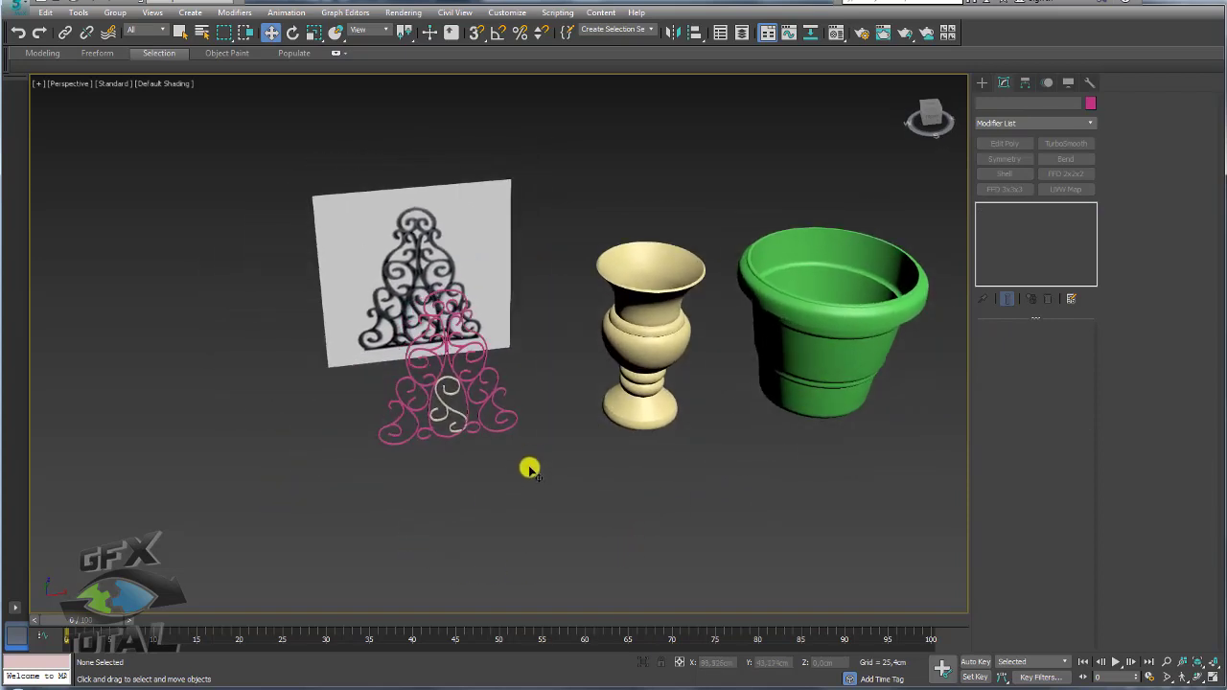
click(474, 290)
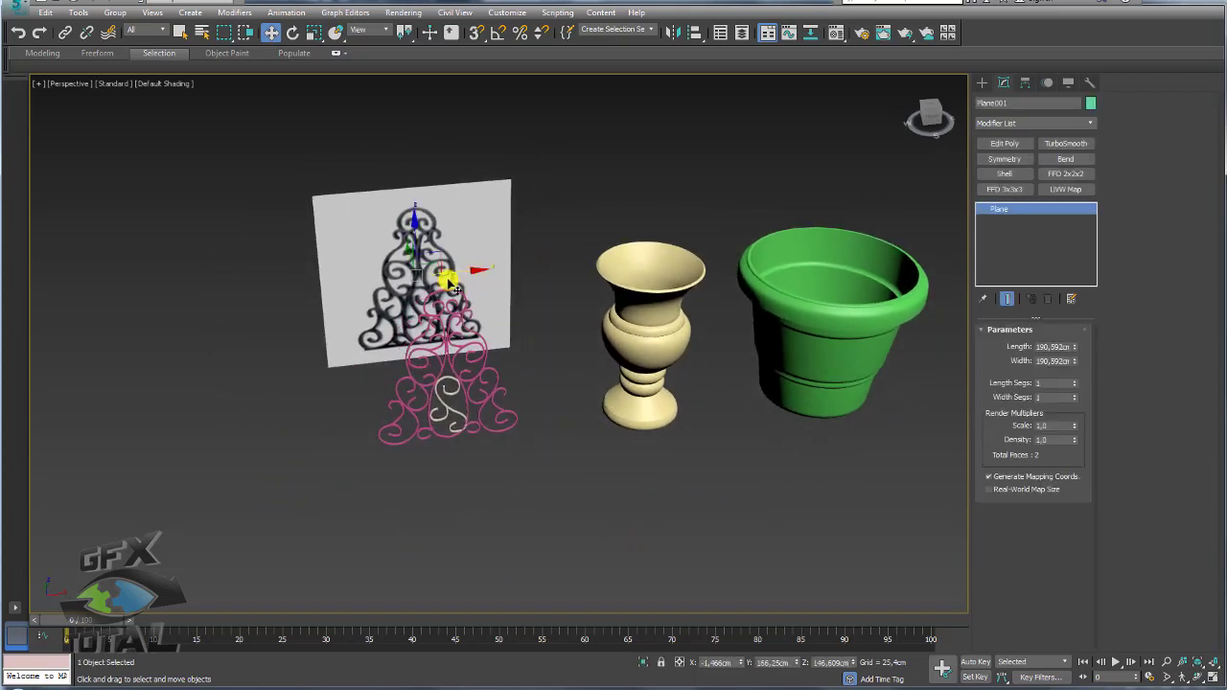
drag(451, 286, 288, 284)
mouse_move(641, 381)
alt+middle_down()
mouse_move(581, 492)
mouse_move(671, 396)
alt+middle_up()
mouse_move(838, 471)
mouse_down()
mouse_move(495, 233)
mouse_move(427, 157)
mouse_up()
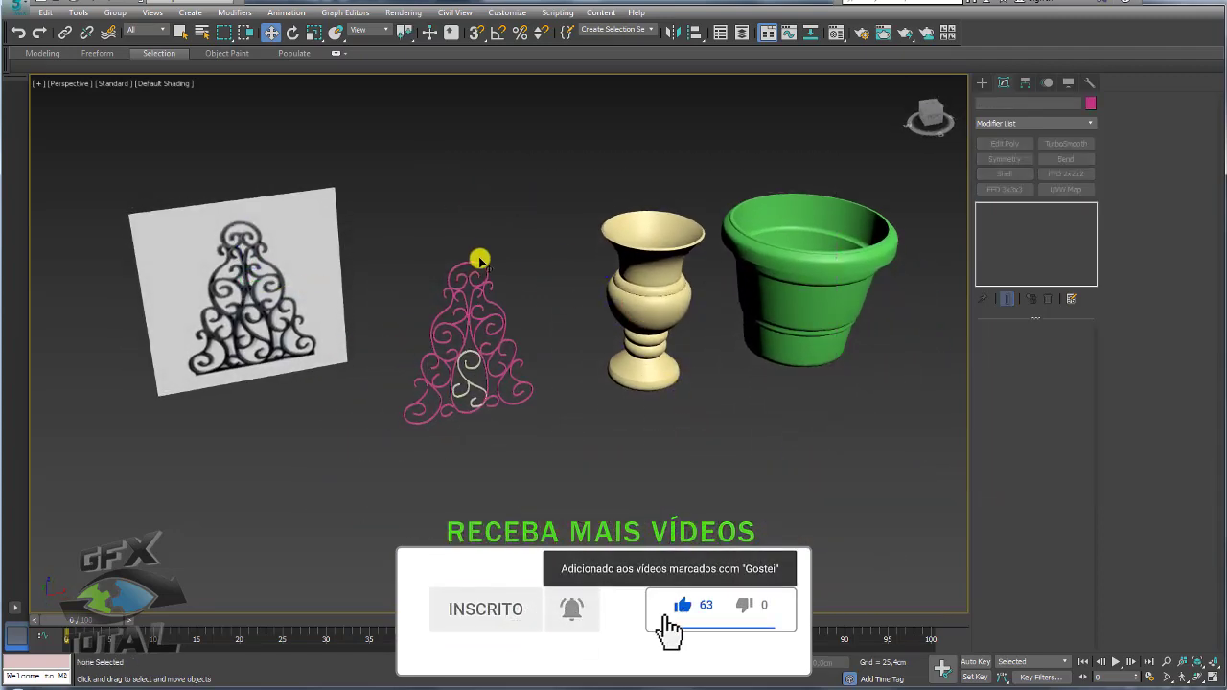
alt+middle_drag(479, 260, 523, 271)
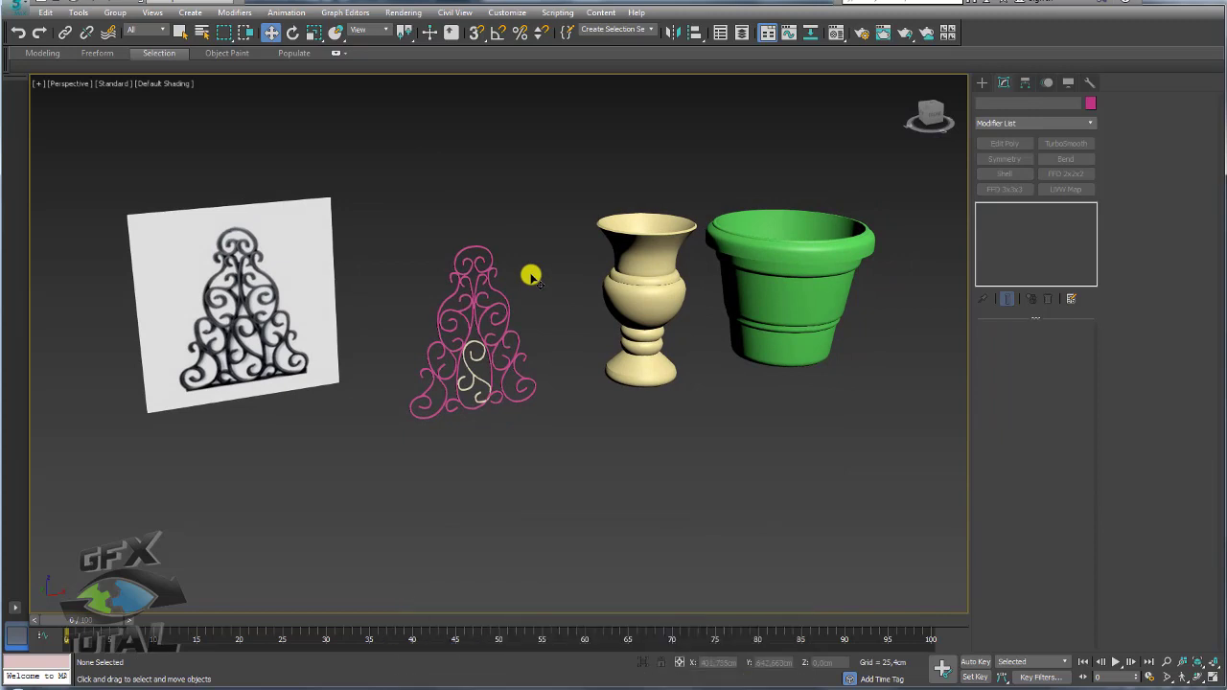